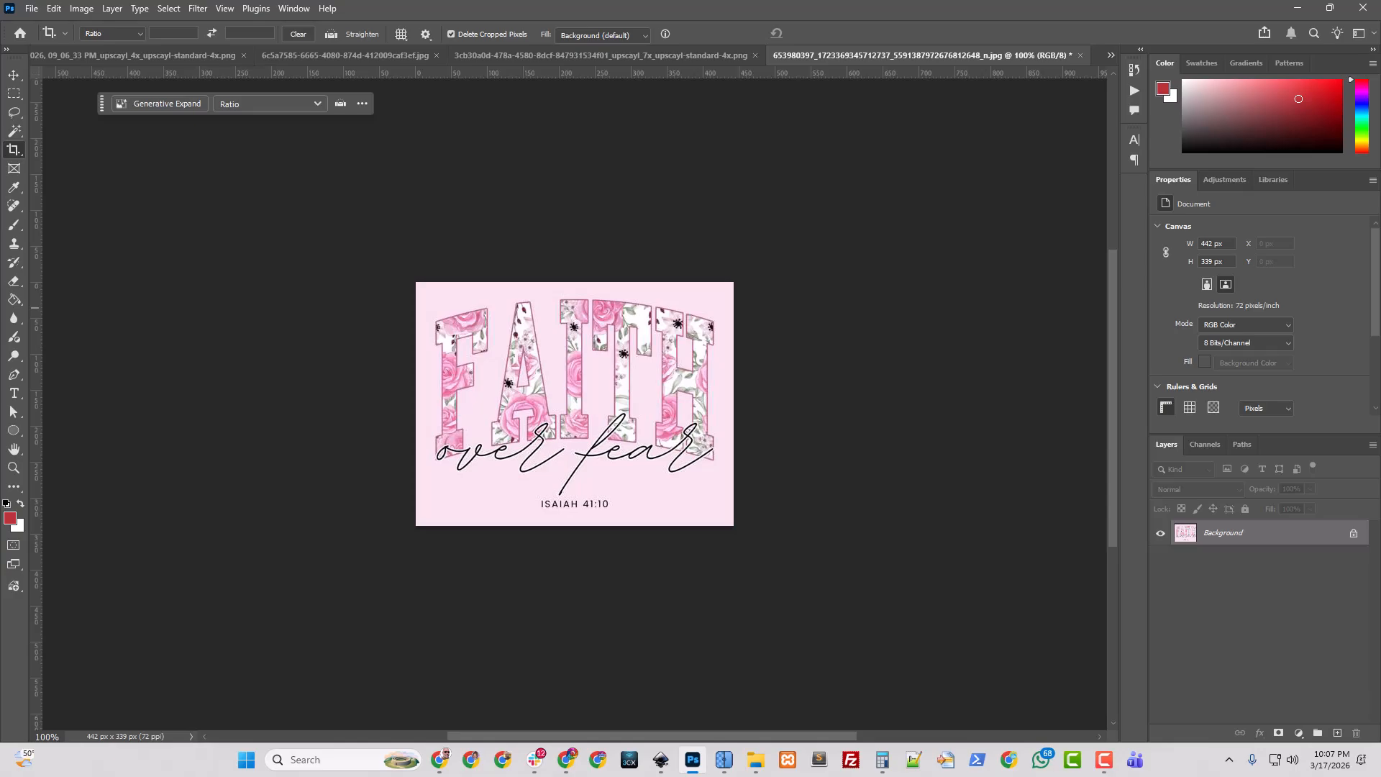
- Switch to ChatGPT and submit the attached FAITH design with the prompt to recreate the letters' rose background pattern as a large, detailed original
key("alt+Tab")
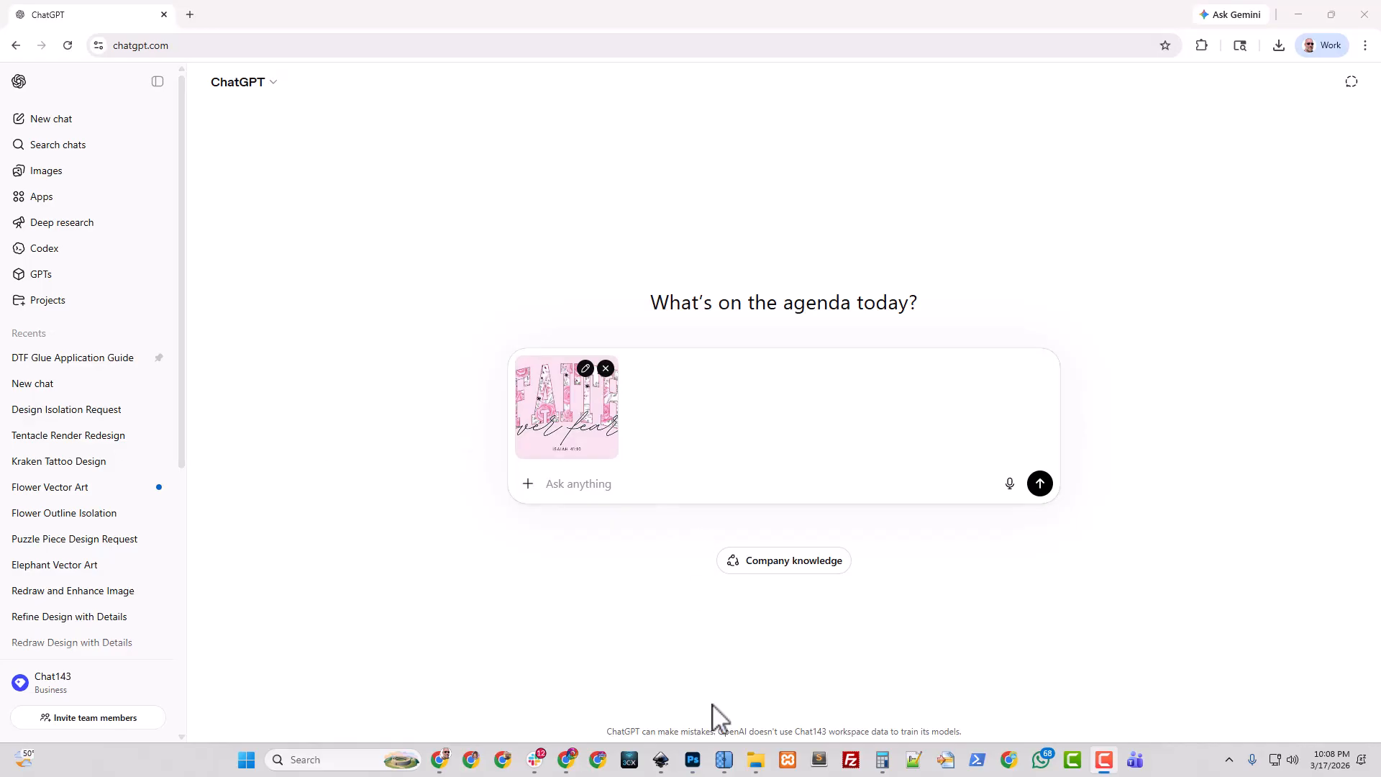
left_click(568, 428)
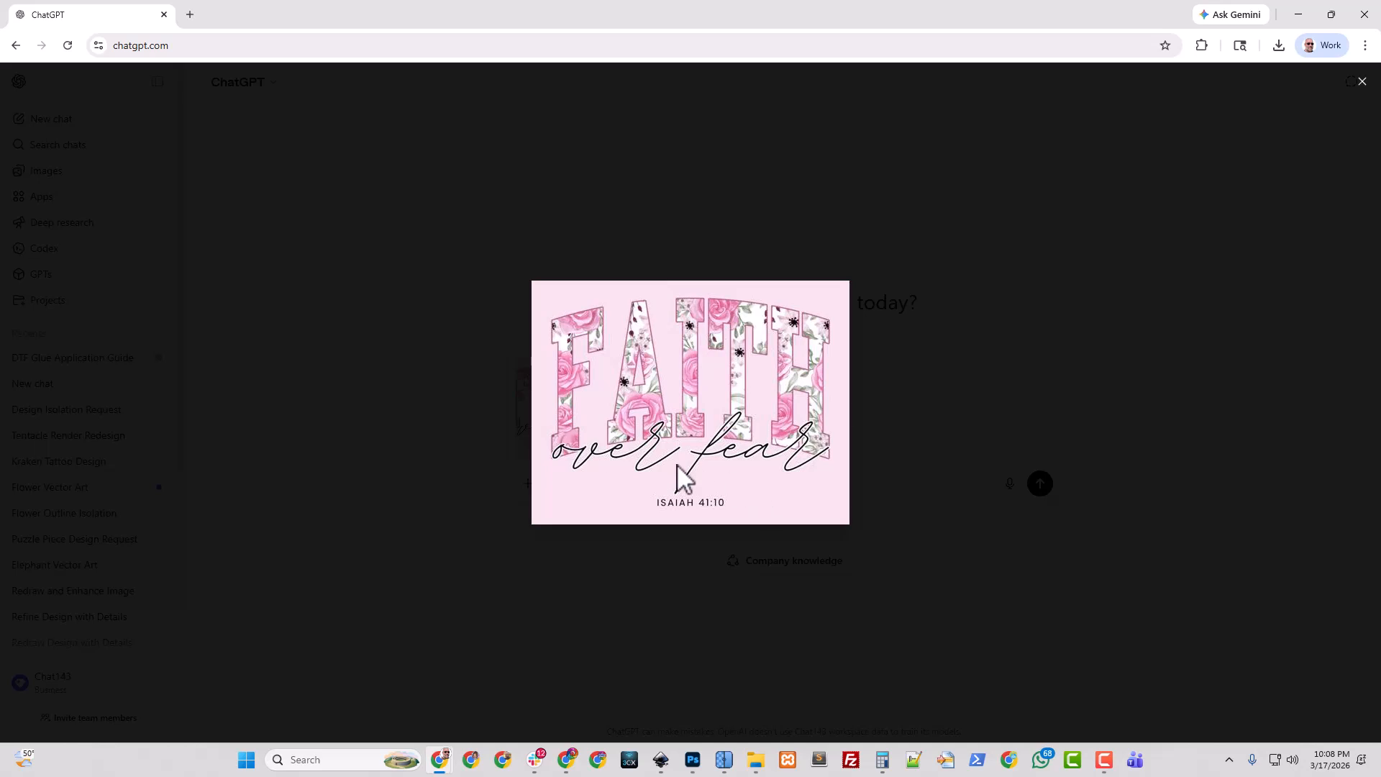
key("ctrl+plus")
key("ctrl+plus")
key("ctrl+plus")
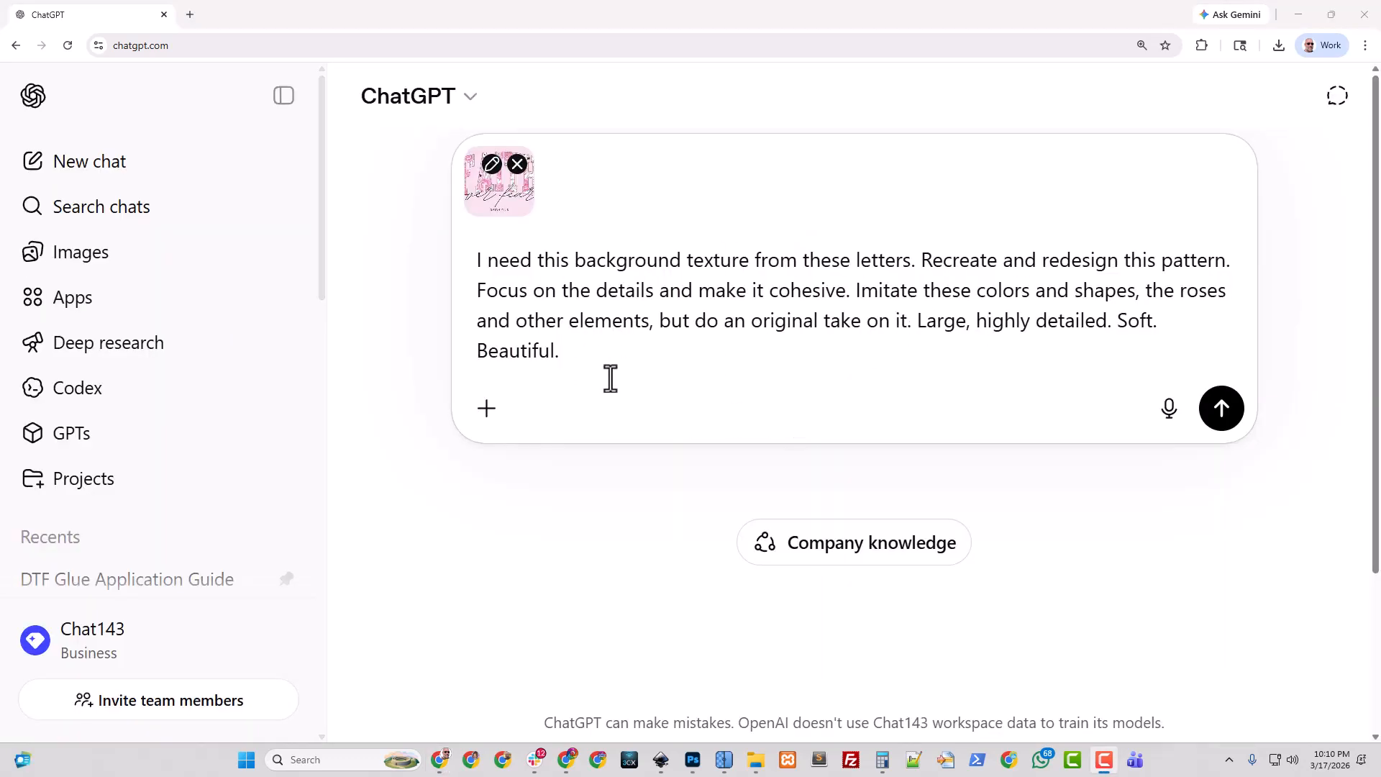
left_click(1221, 407)
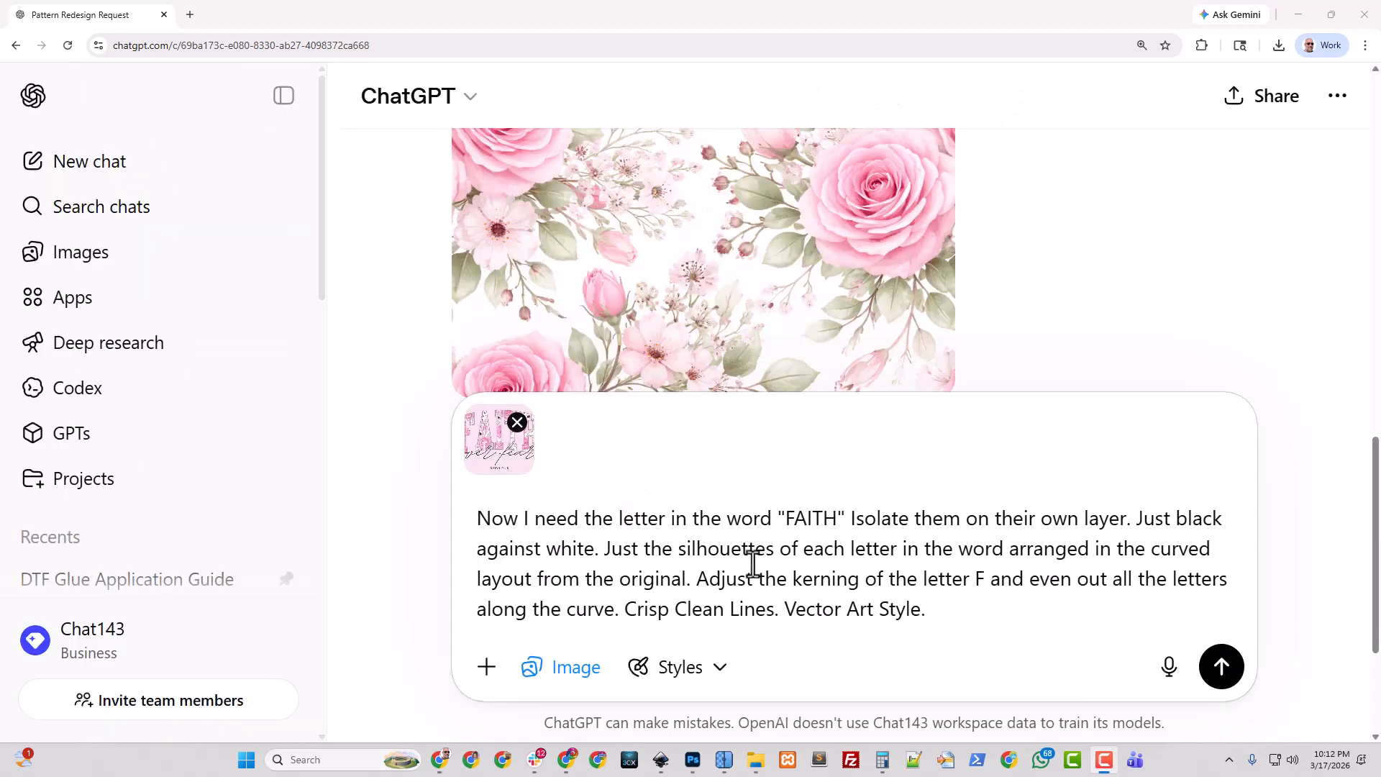
- Correct "letter" to "letters" in the prompt and submit the request for isolated black-on-white silhouettes of the curved word "FAITH"
left_click(661, 520)
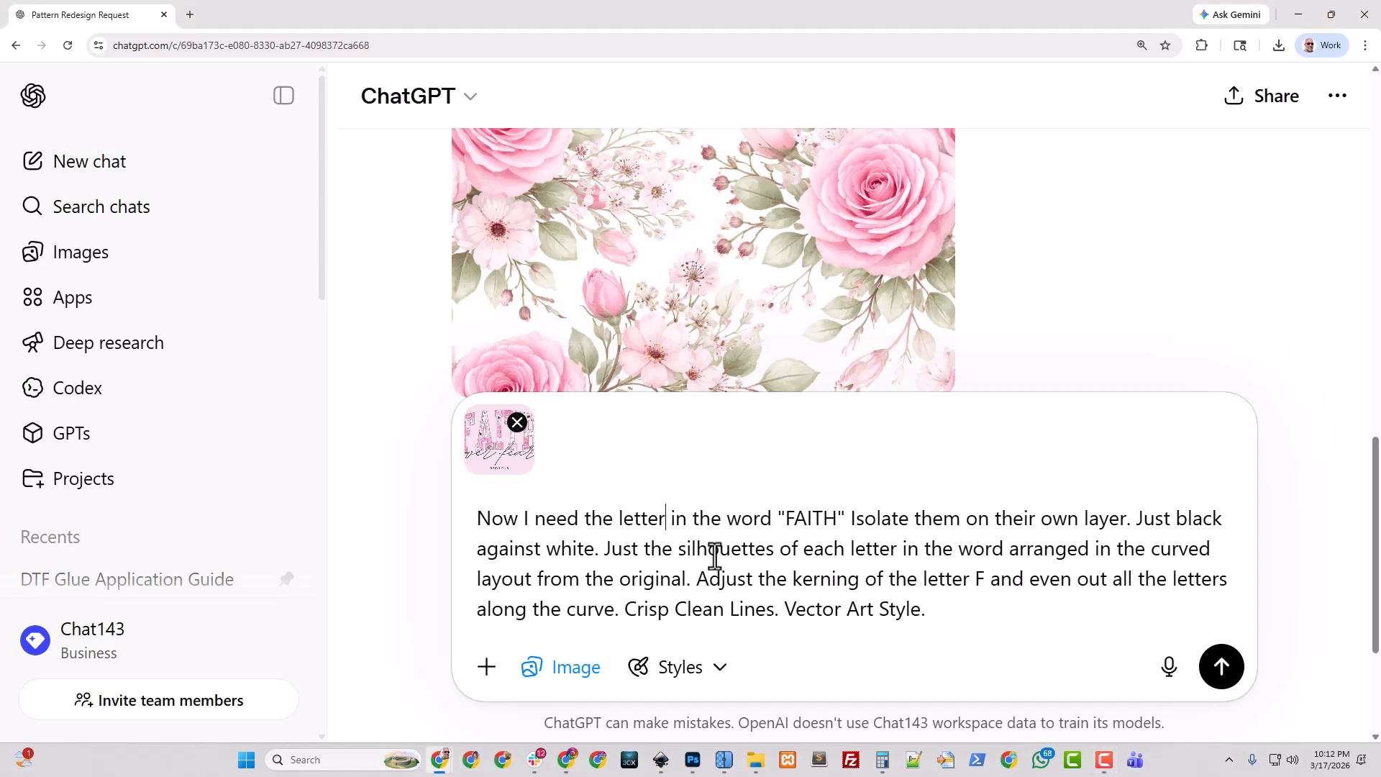
type("s")
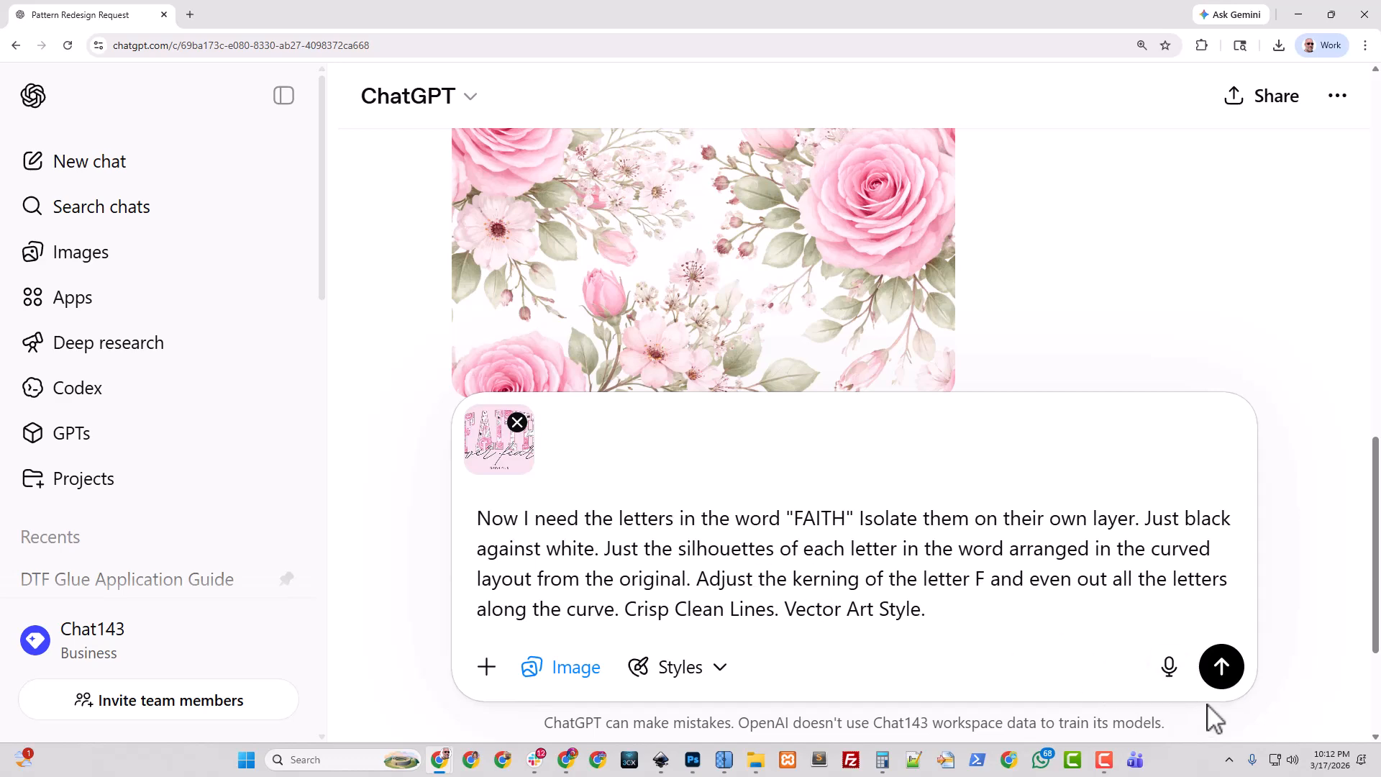
left_click(1222, 667)
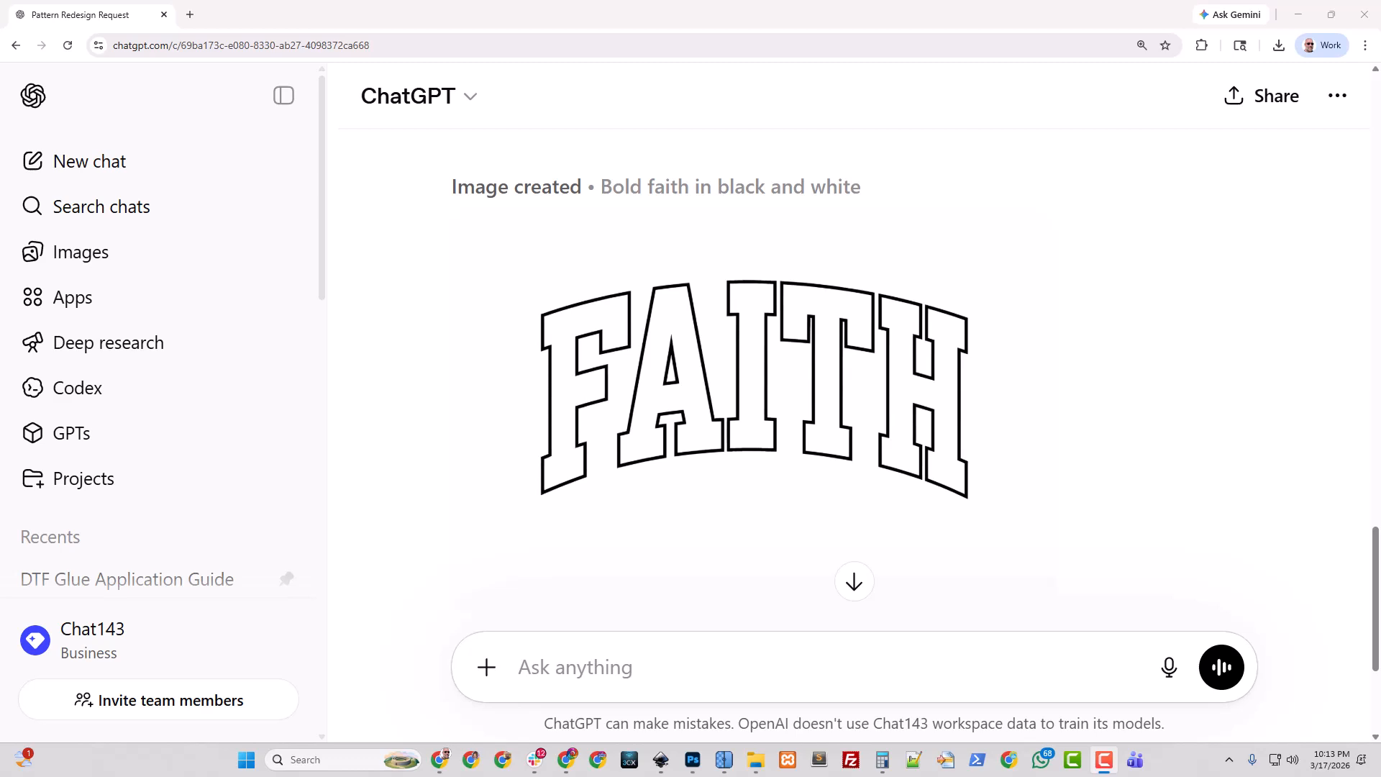
- Submit the design again with the prompt asking for just the script font "over_fear" as isolated black cursive against white
scroll(555, 379, "up", 10)
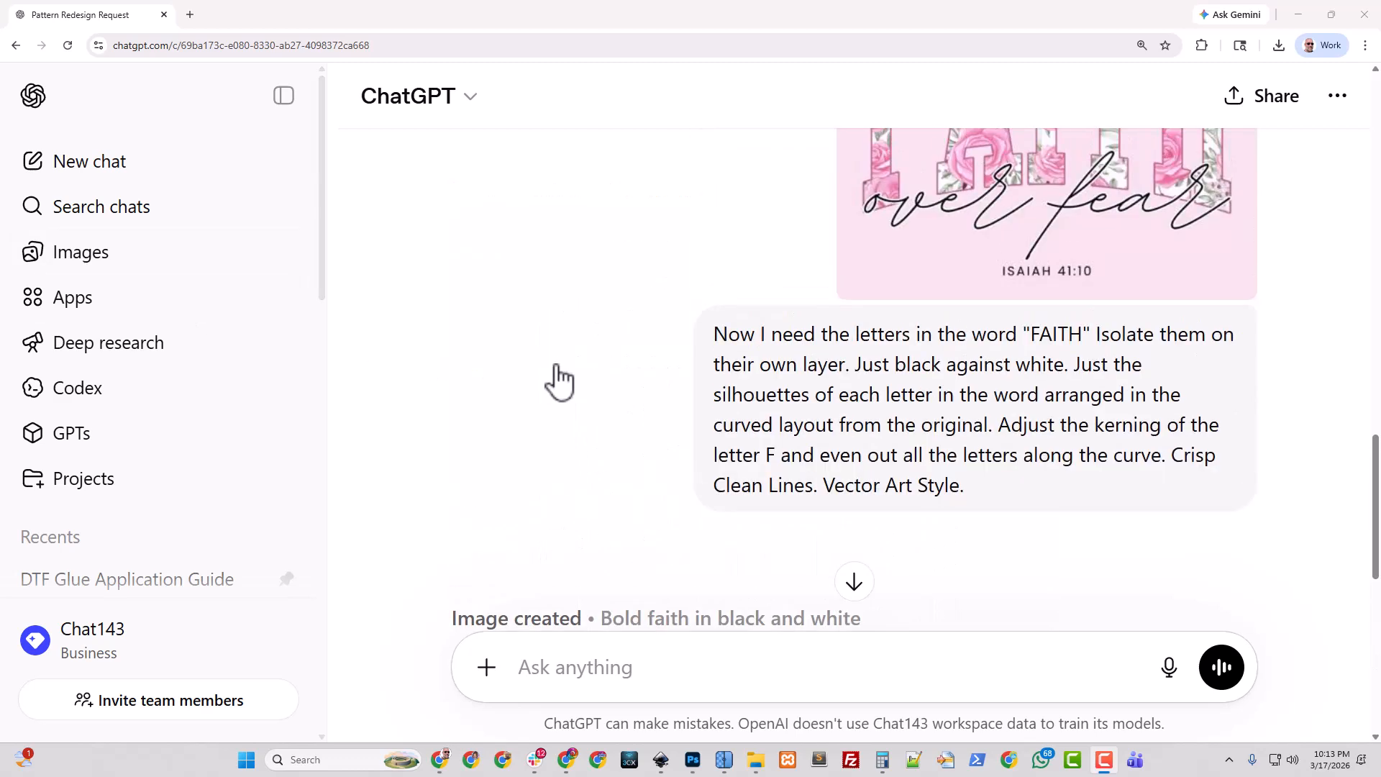
scroll(559, 381, "down", 10)
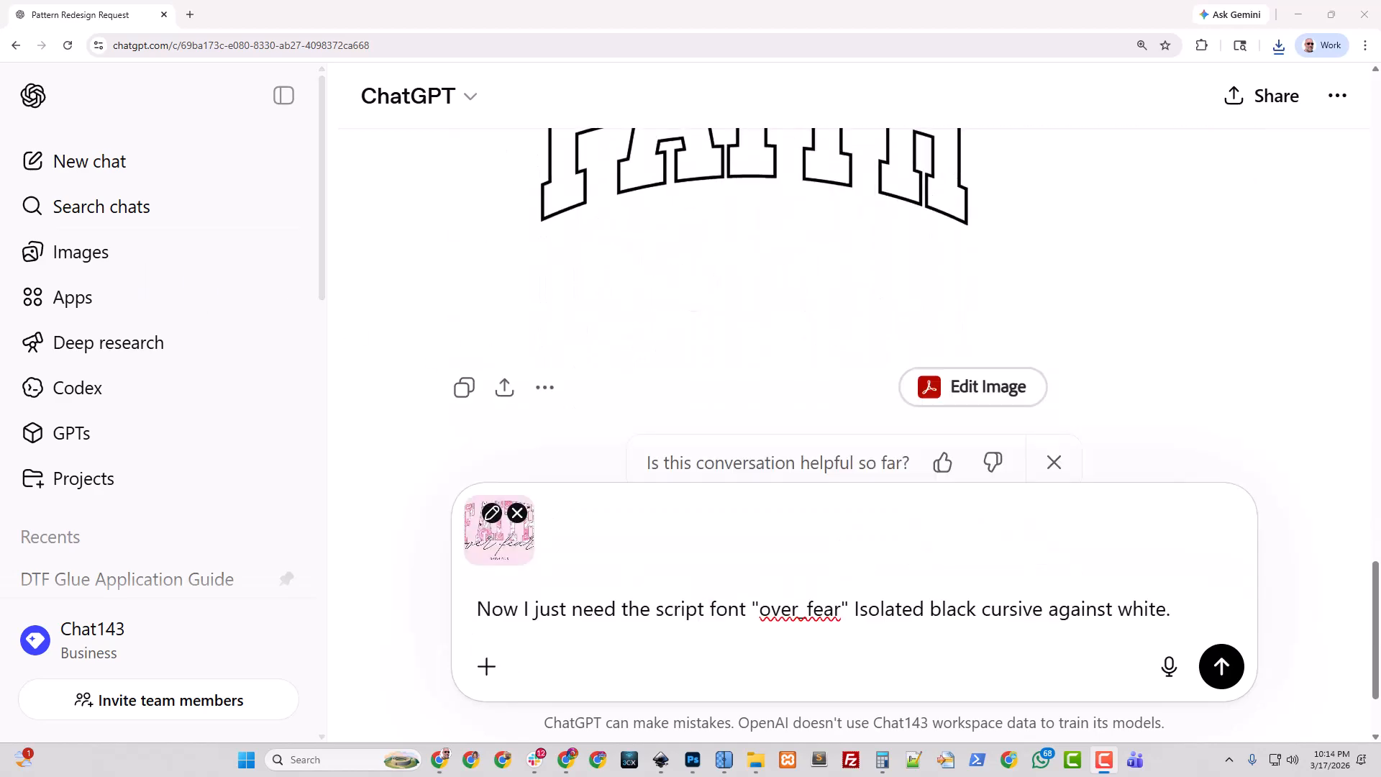
left_click(1222, 667)
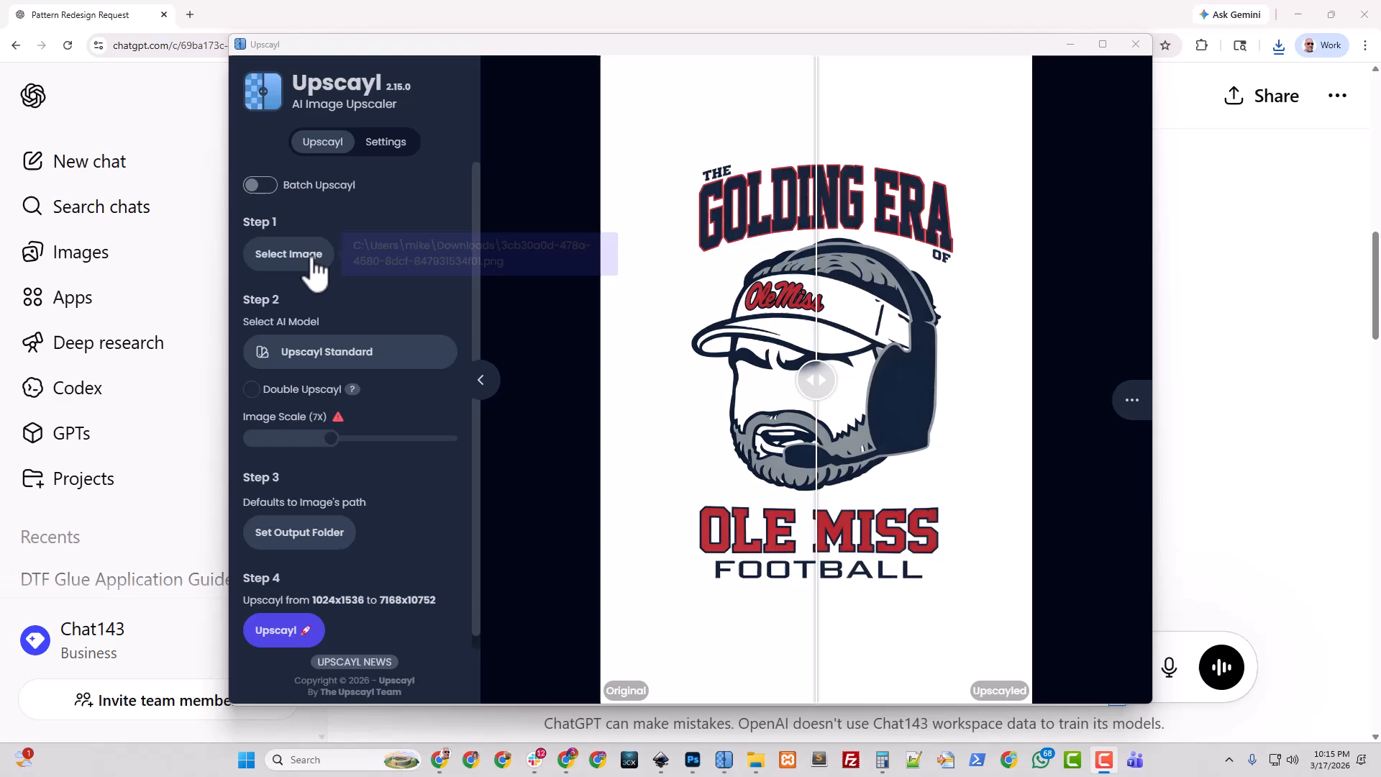
- In Upscayl, load Background_image.png, set the image scale to 6x and upscale it
left_click(308, 255)
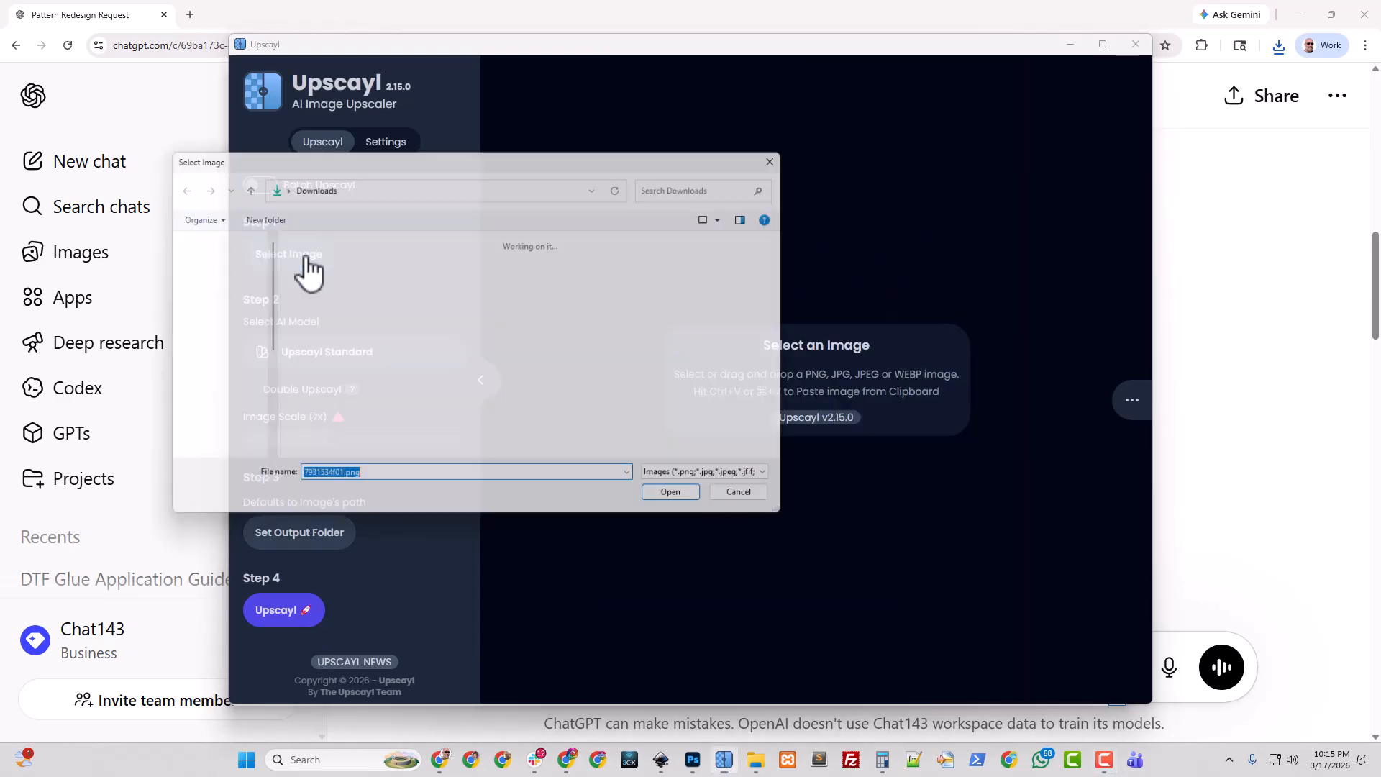
left_click(338, 317)
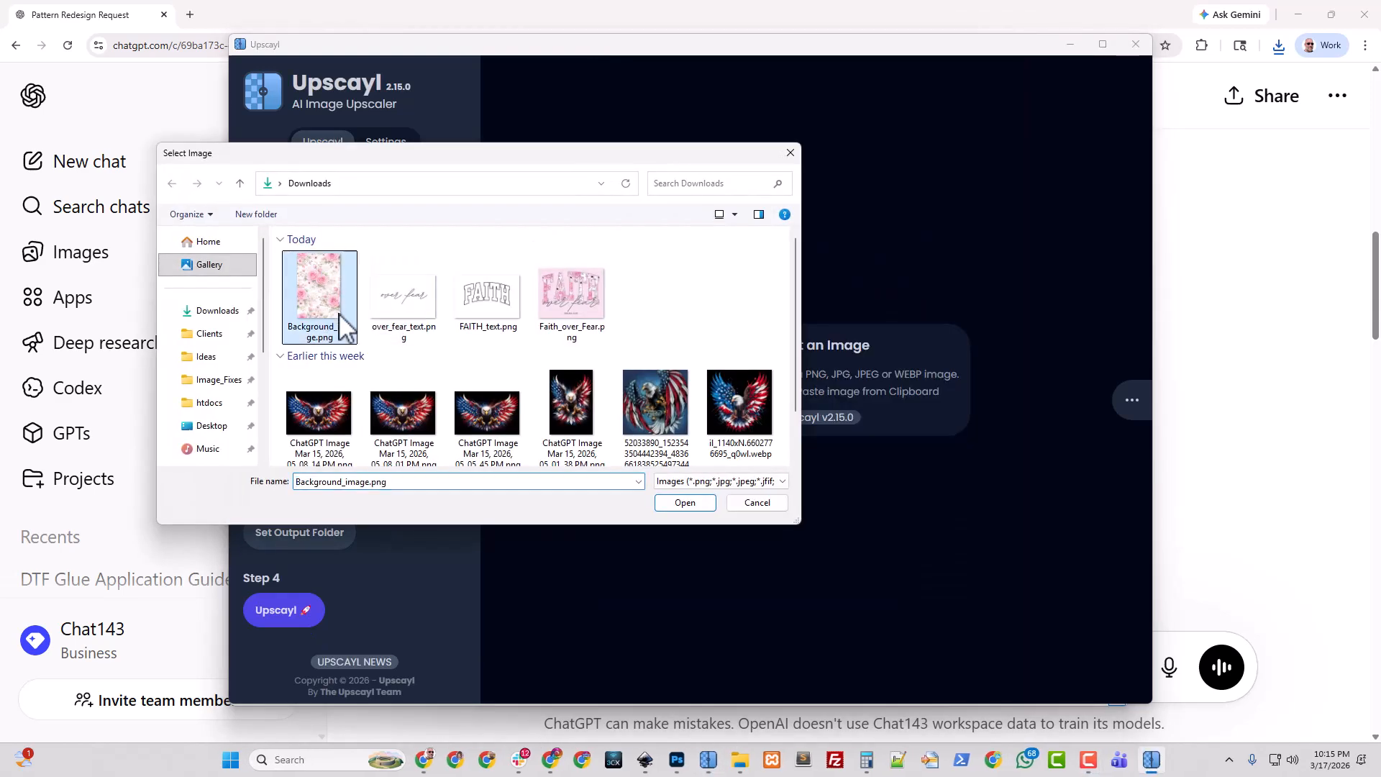
left_click(685, 503)
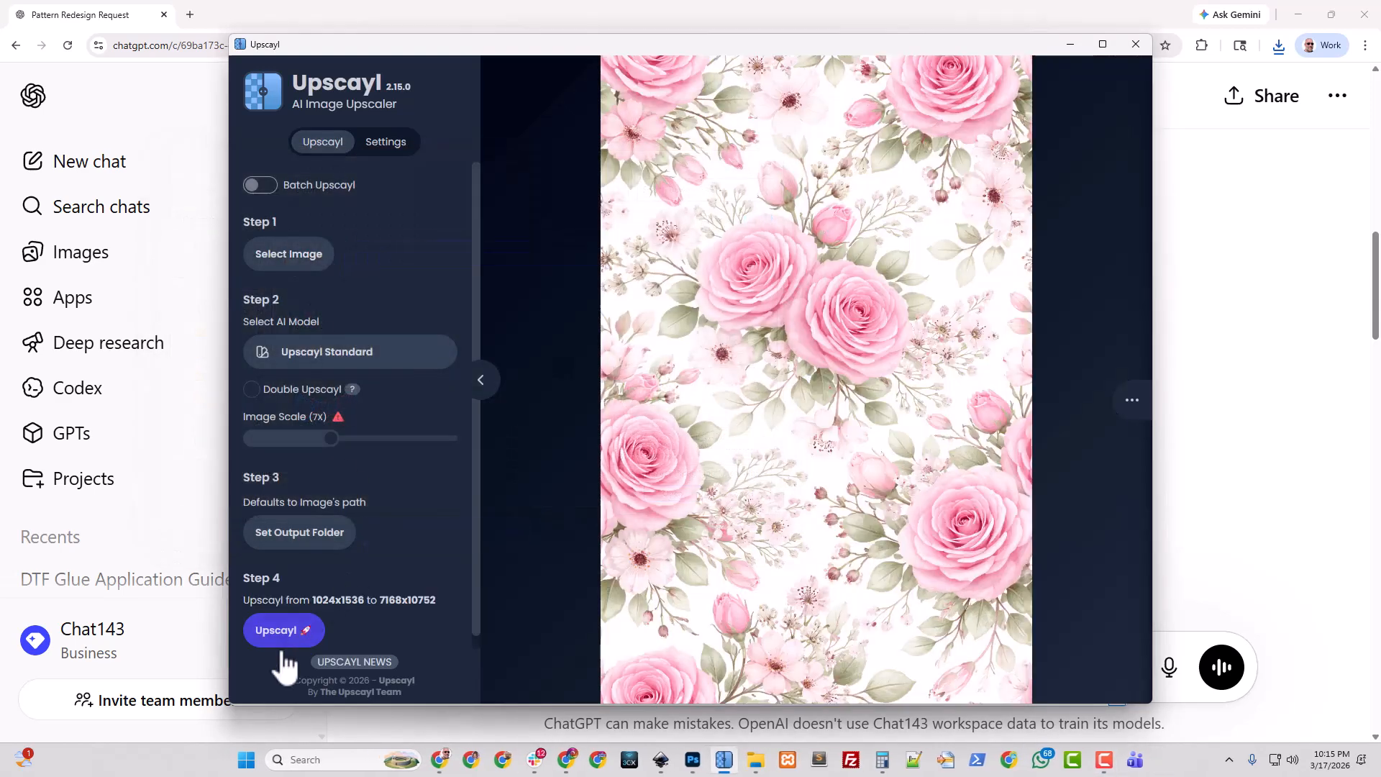
left_click_drag(331, 439, 318, 440)
left_click(280, 630)
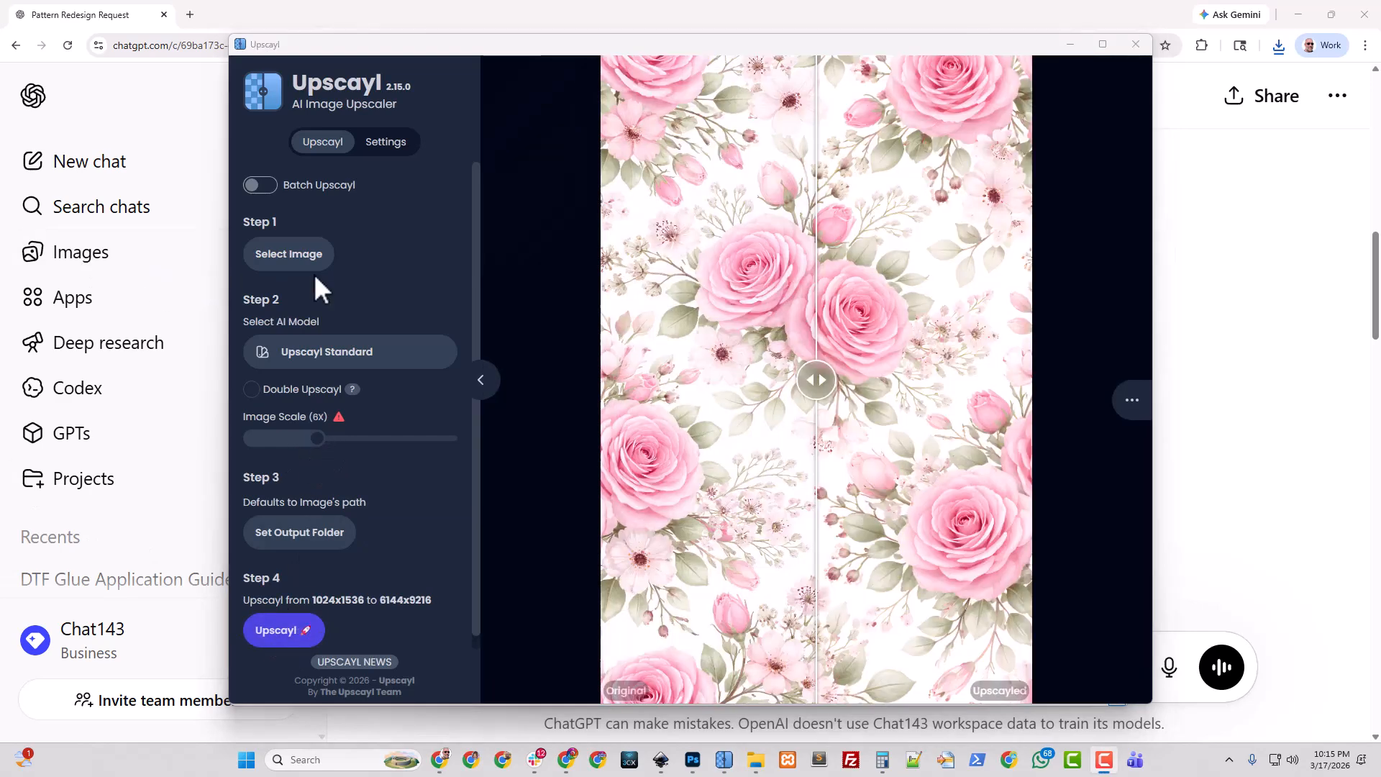
- Load over_fear_text.png, reduce the image scale to 3x and upscale it
left_click(311, 263)
left_click(487, 295)
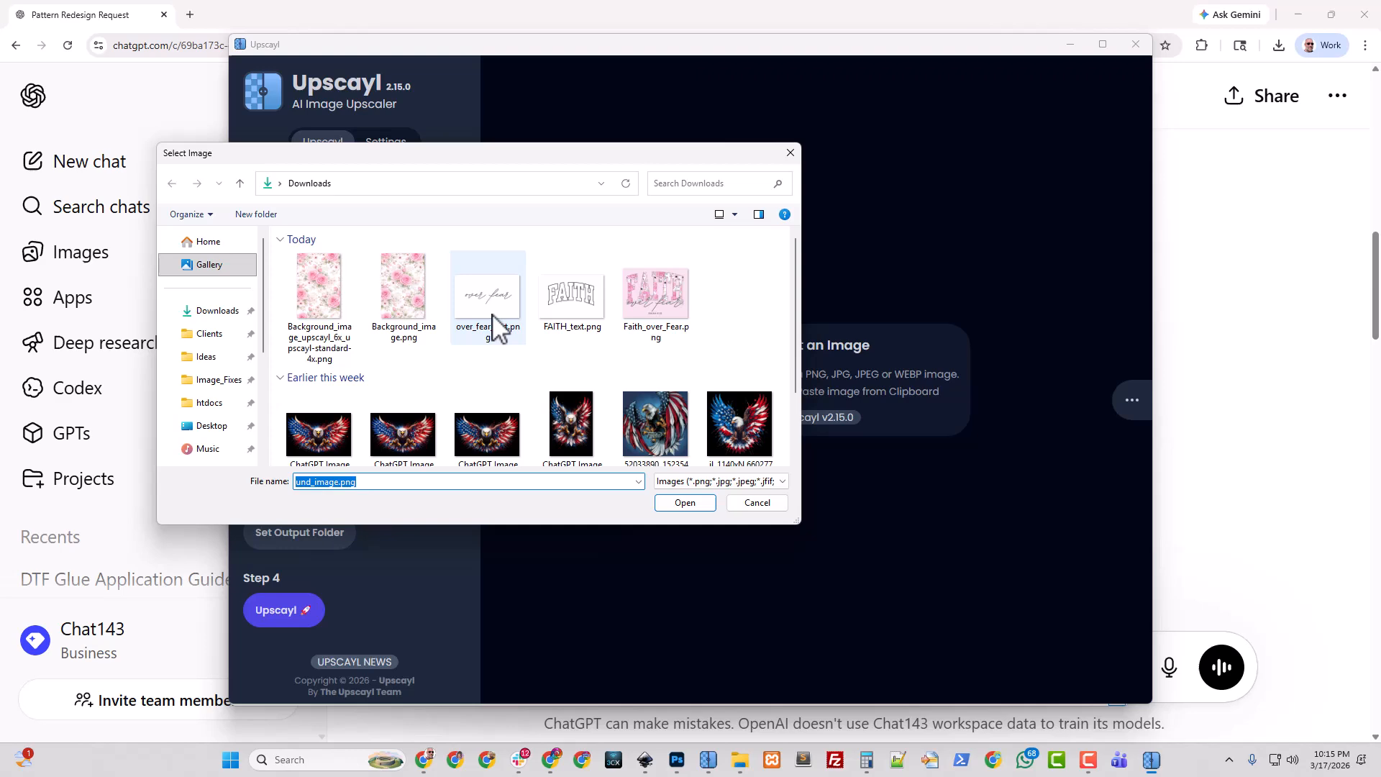
left_click(685, 502)
left_click_drag(320, 438, 290, 452)
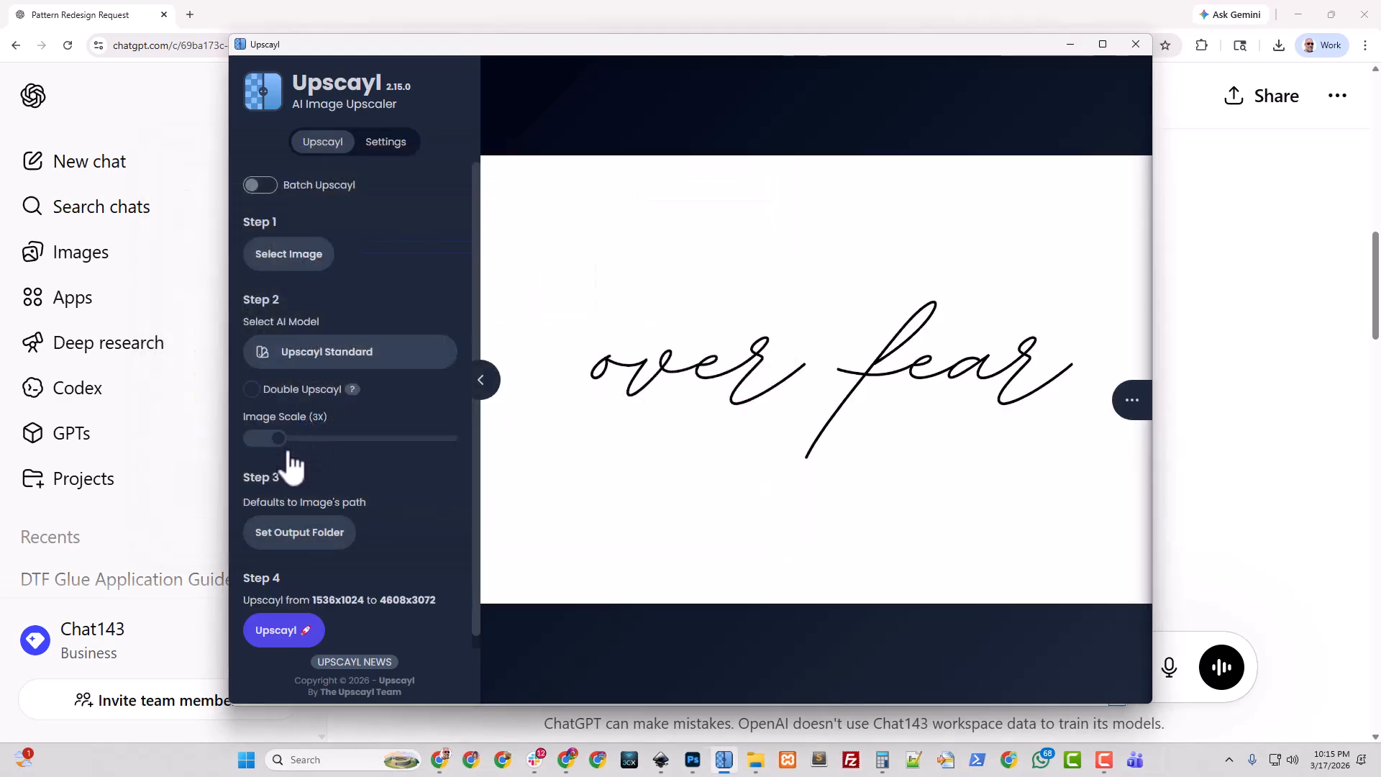
left_click(294, 631)
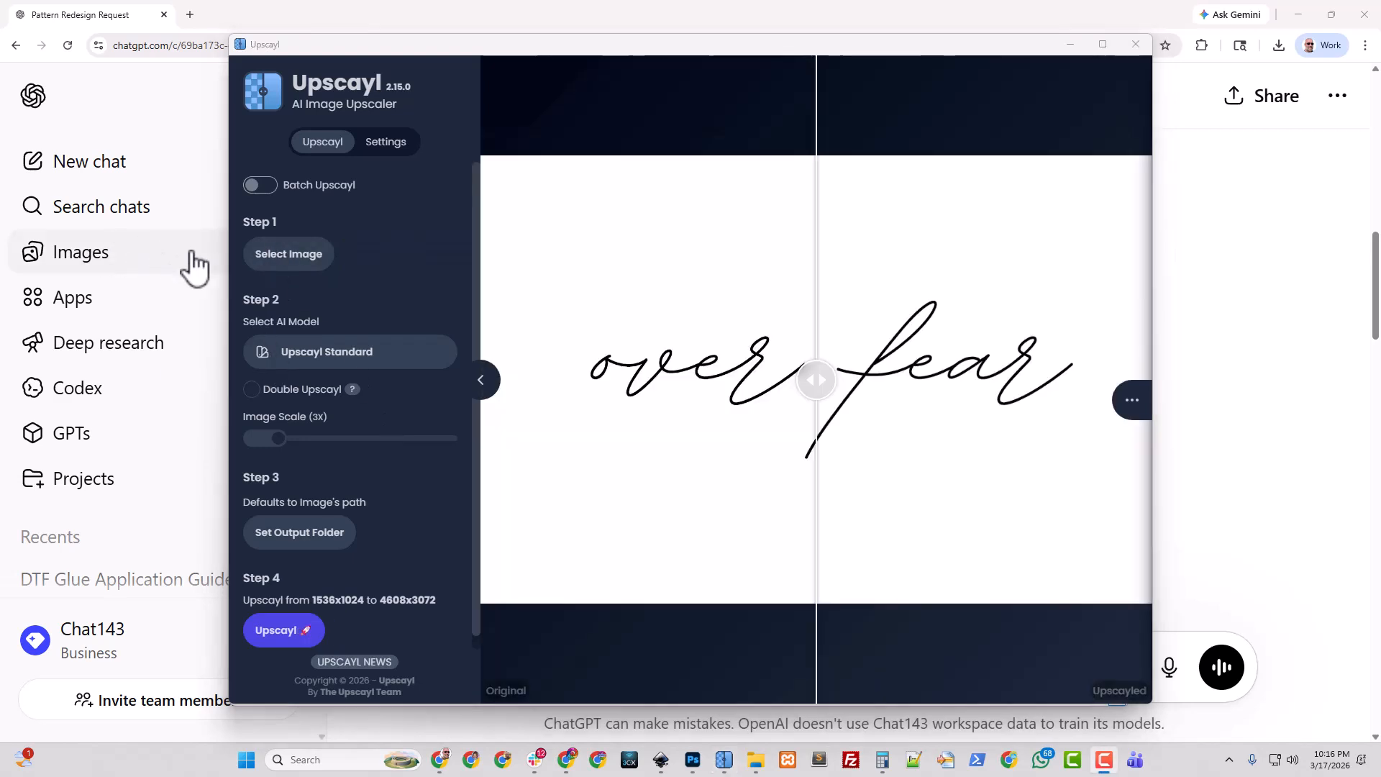
- Load FAITH_text.png and upscale it at 3x
left_click(297, 256)
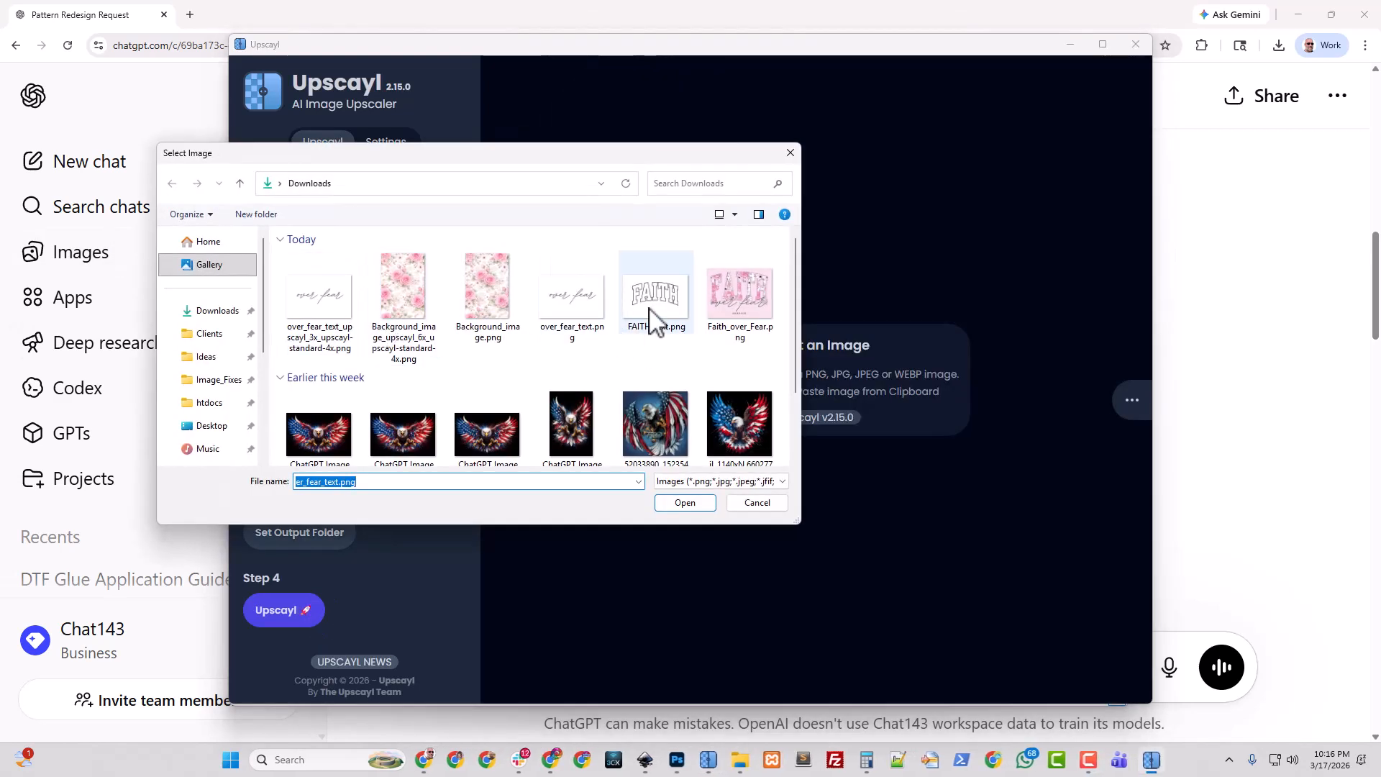
left_click(655, 317)
left_click(686, 505)
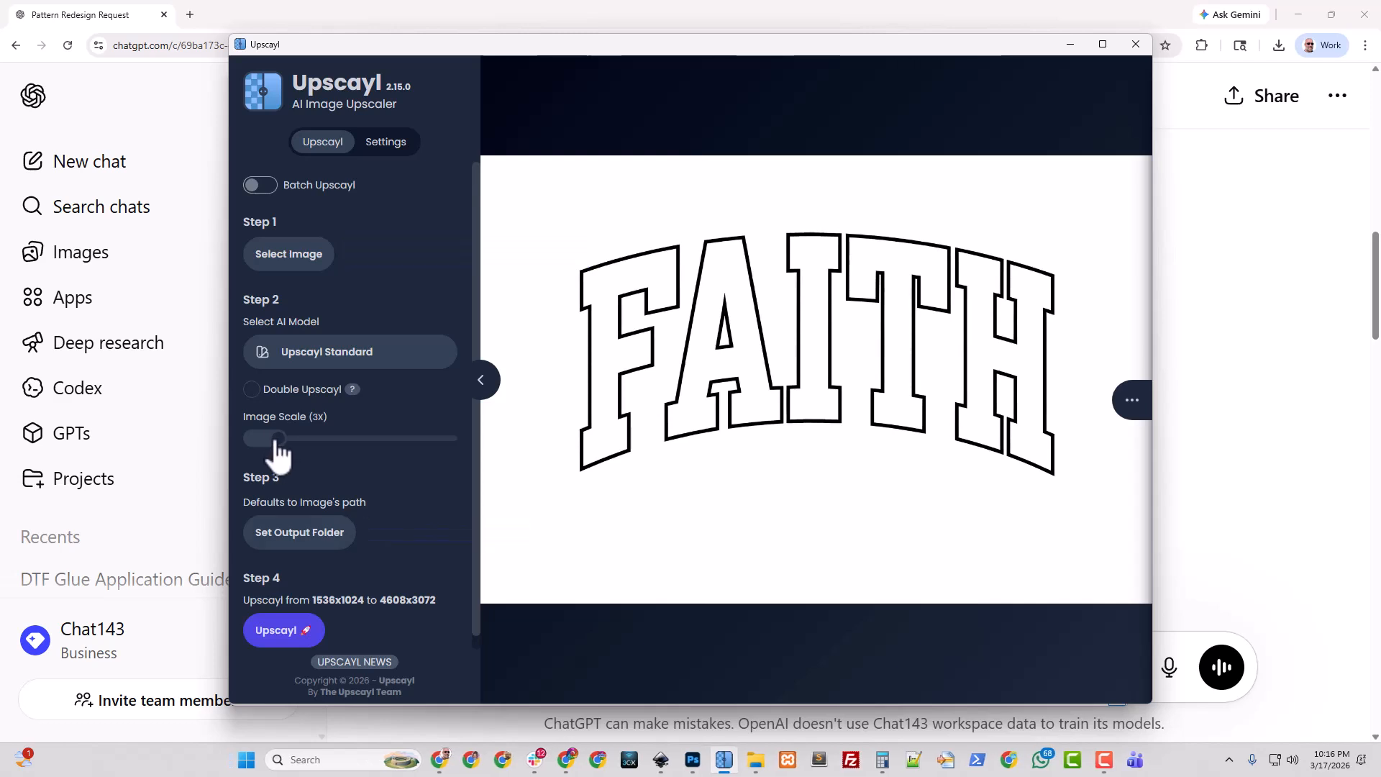
left_click(285, 630)
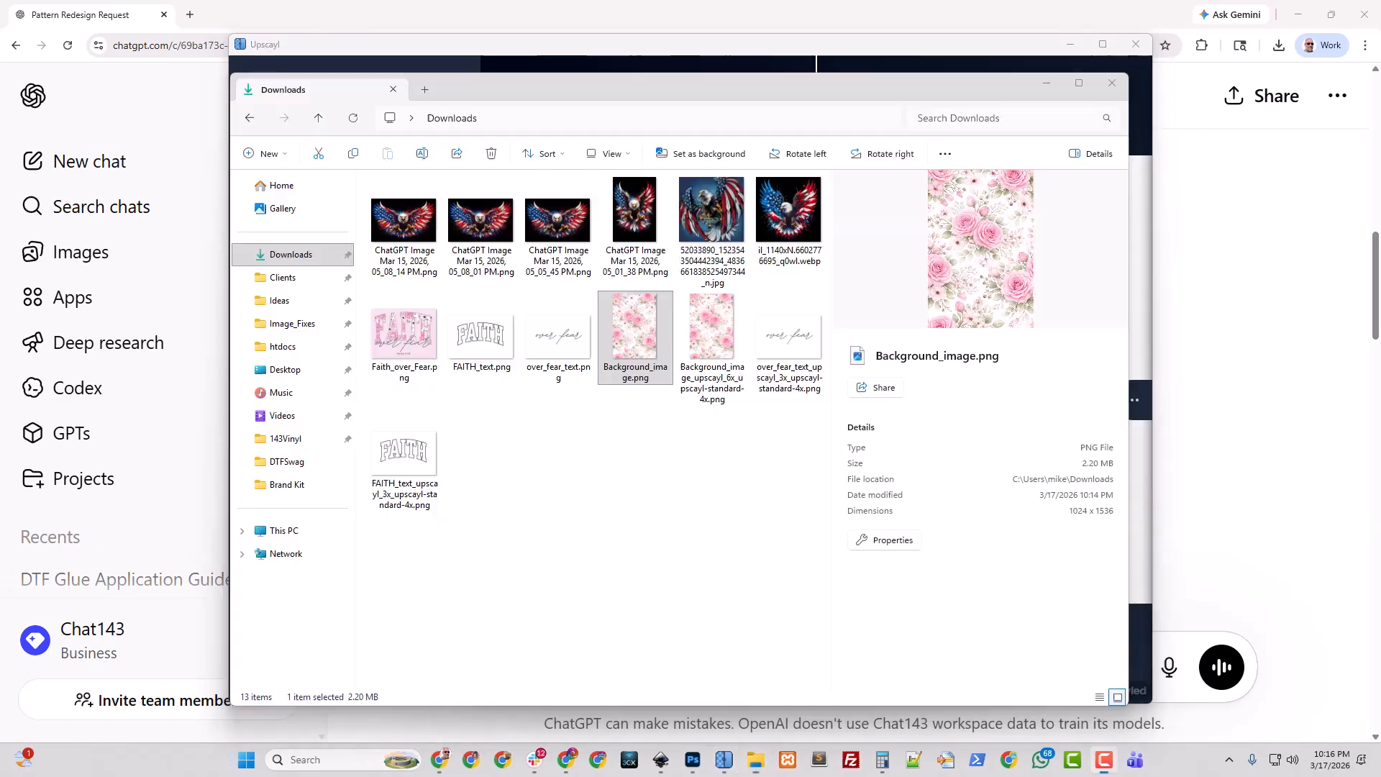
- In the Downloads folder, delete the original, non-upscaled FAITH_text.png and over_fear_text.png files
left_click(489, 361)
left_click(595, 364, "ctrl")
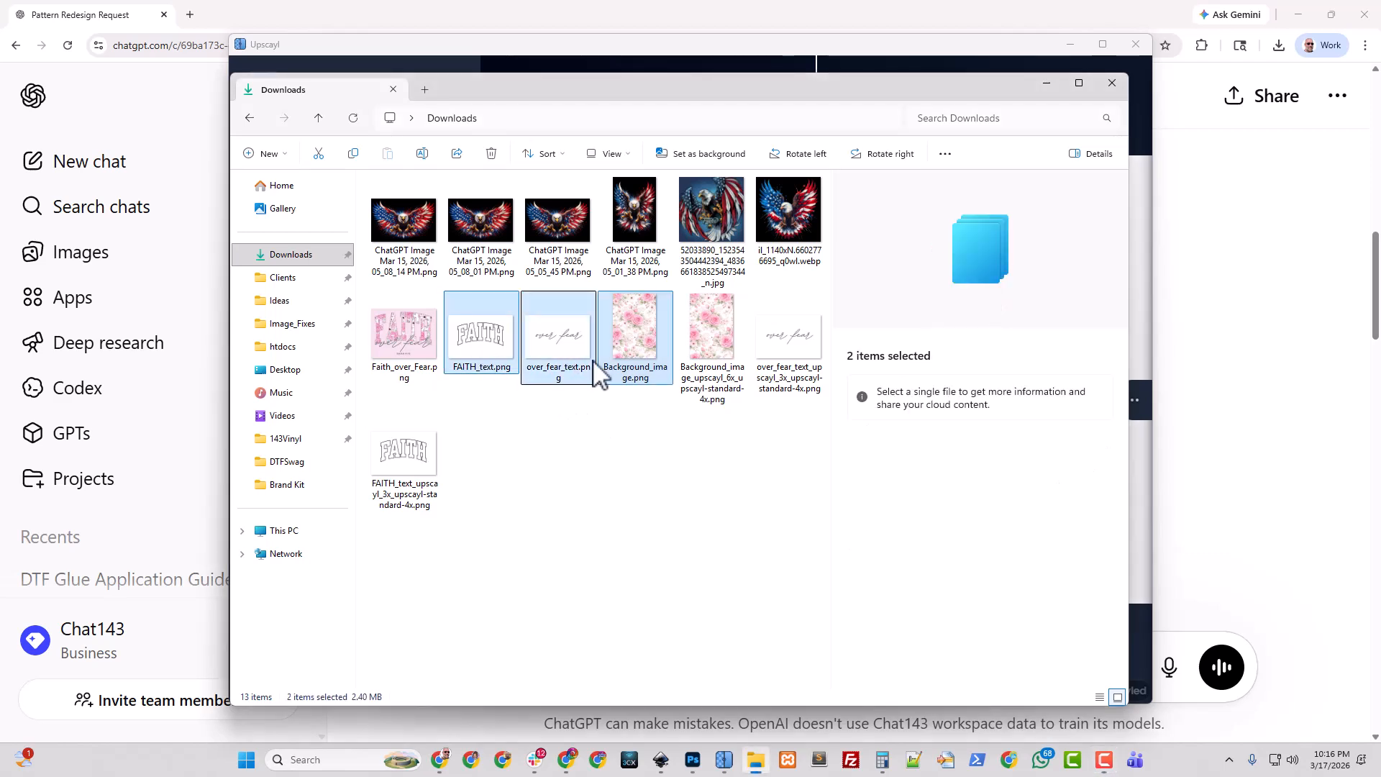
left_click(587, 367, "ctrl")
left_click(628, 371, "ctrl")
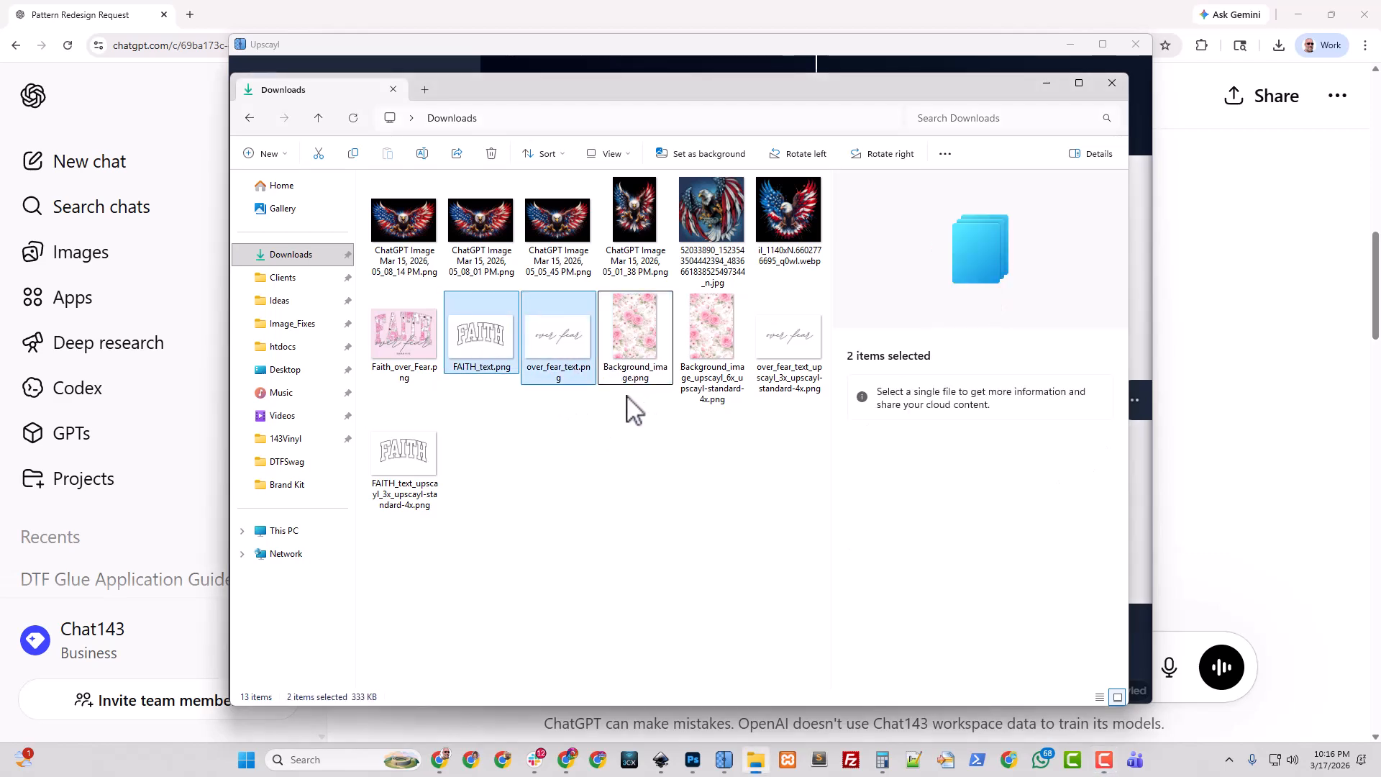
key("Delete")
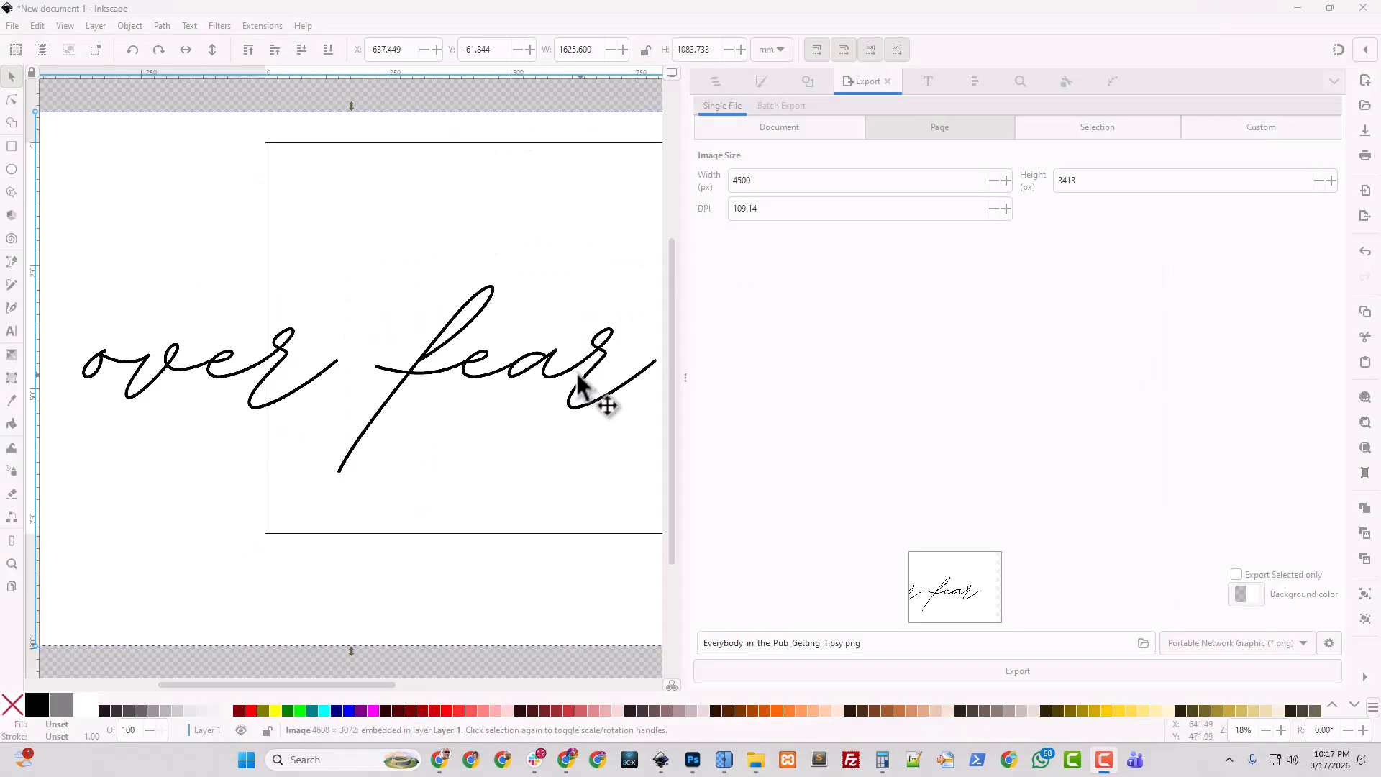
- In Inkscape, trace the upscaled "over fear" image into a vector path using a single-scan brightness cutoff
left_click(579, 377)
left_click(816, 84)
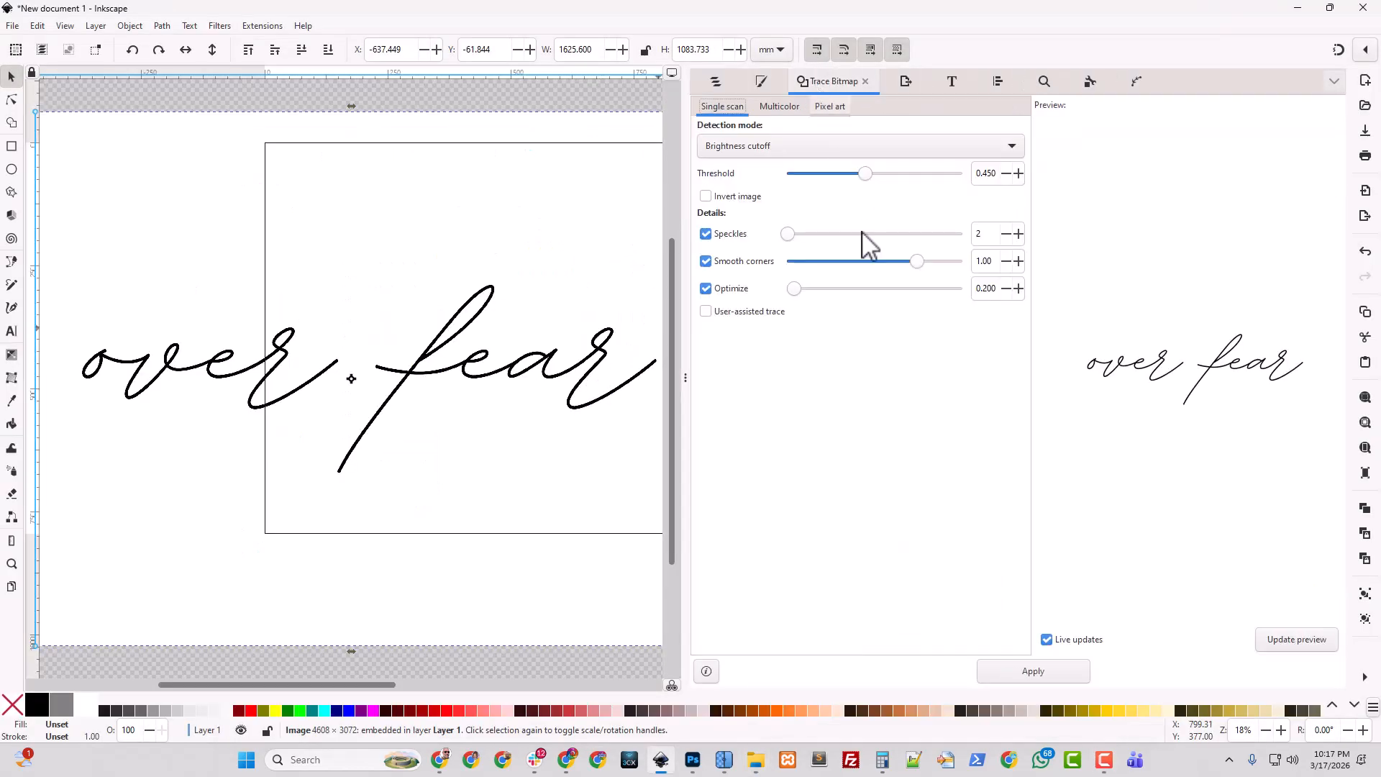
left_click(1029, 671)
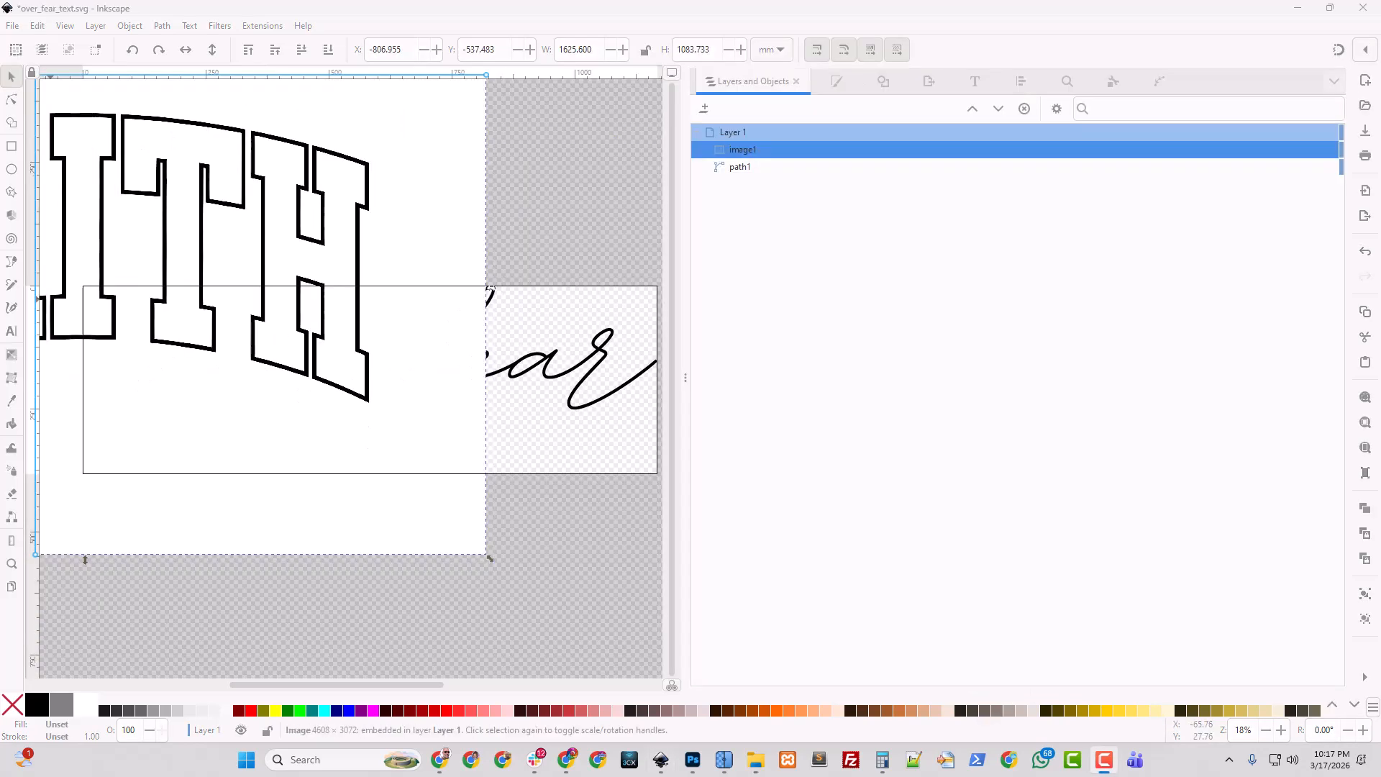
- Delete the "over fear" path from the layer and trace the FAITH image into a vector path using a single-scan brightness cutoff
left_click(725, 170)
key("Delete")
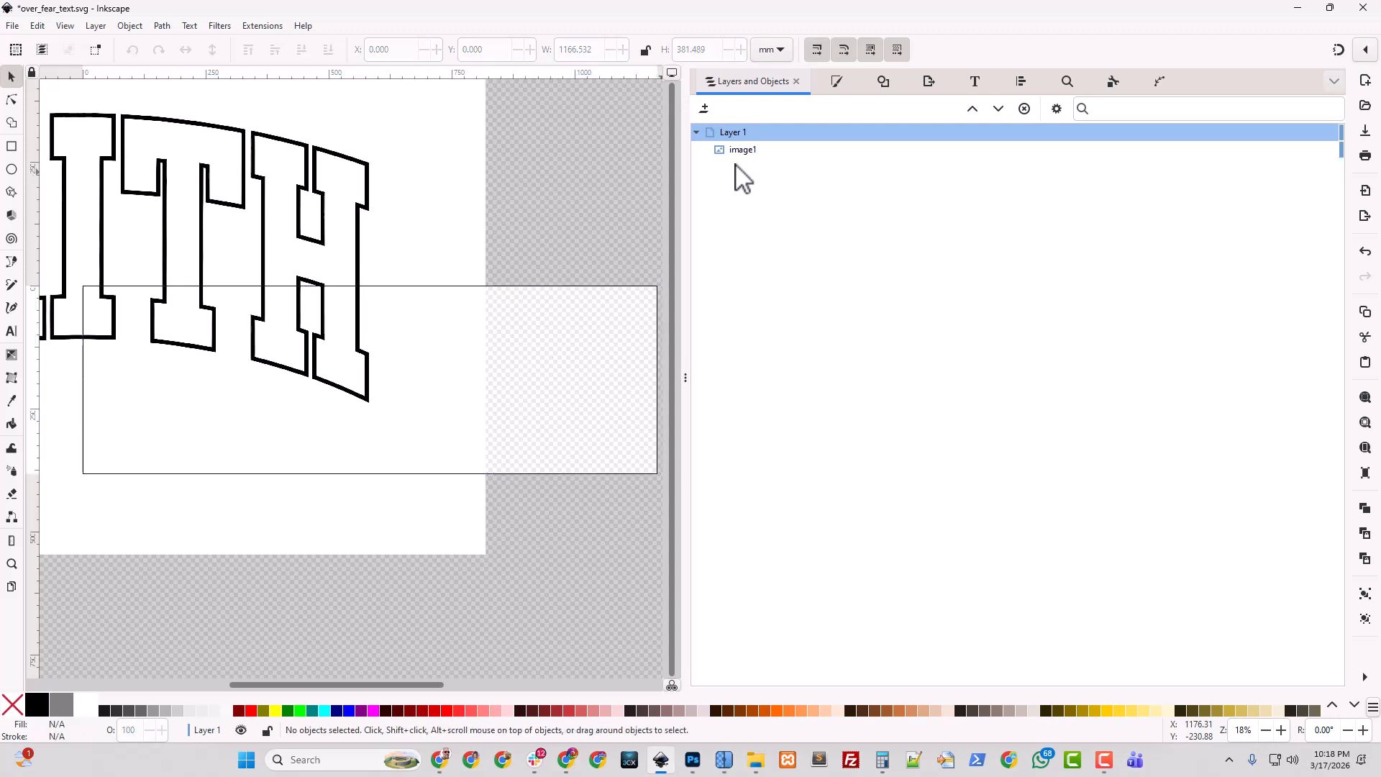
left_click(741, 151)
left_click(883, 82)
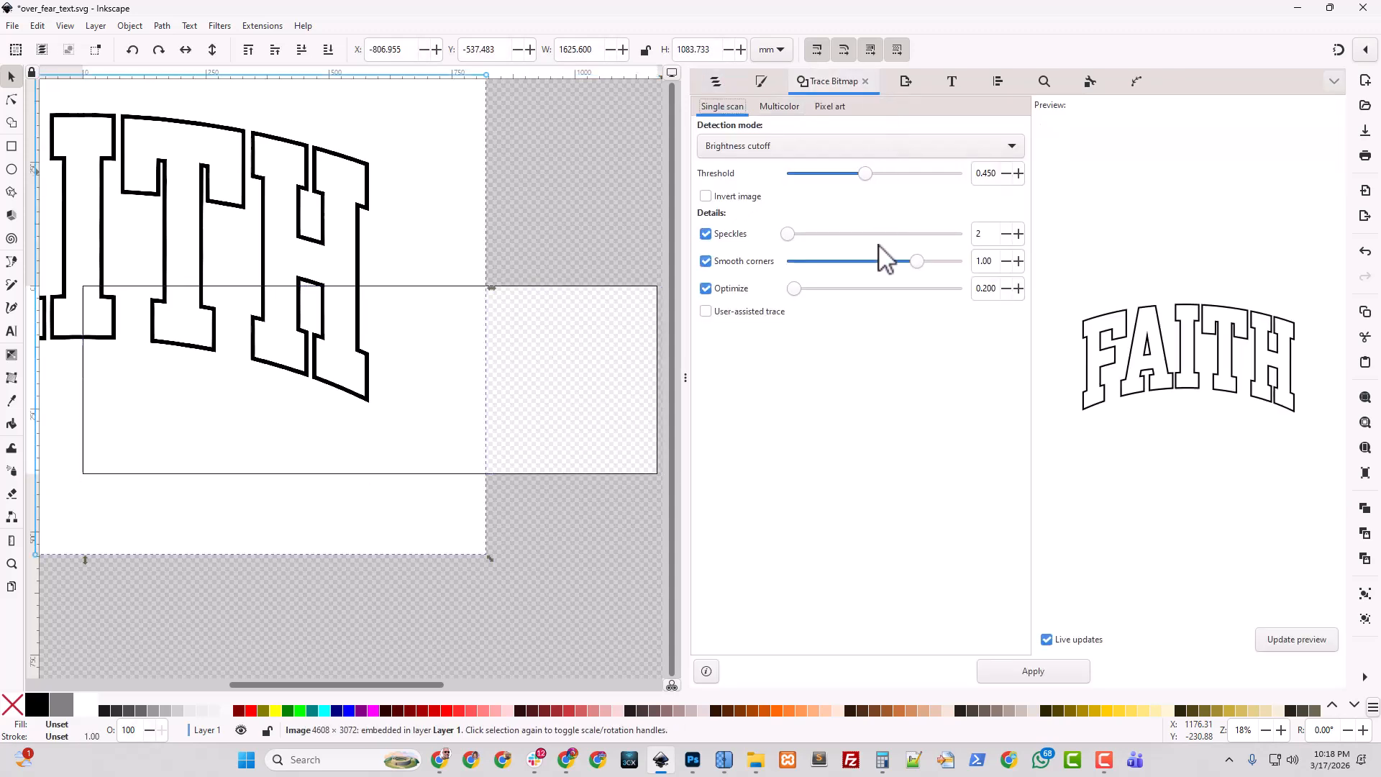
left_click(1062, 679)
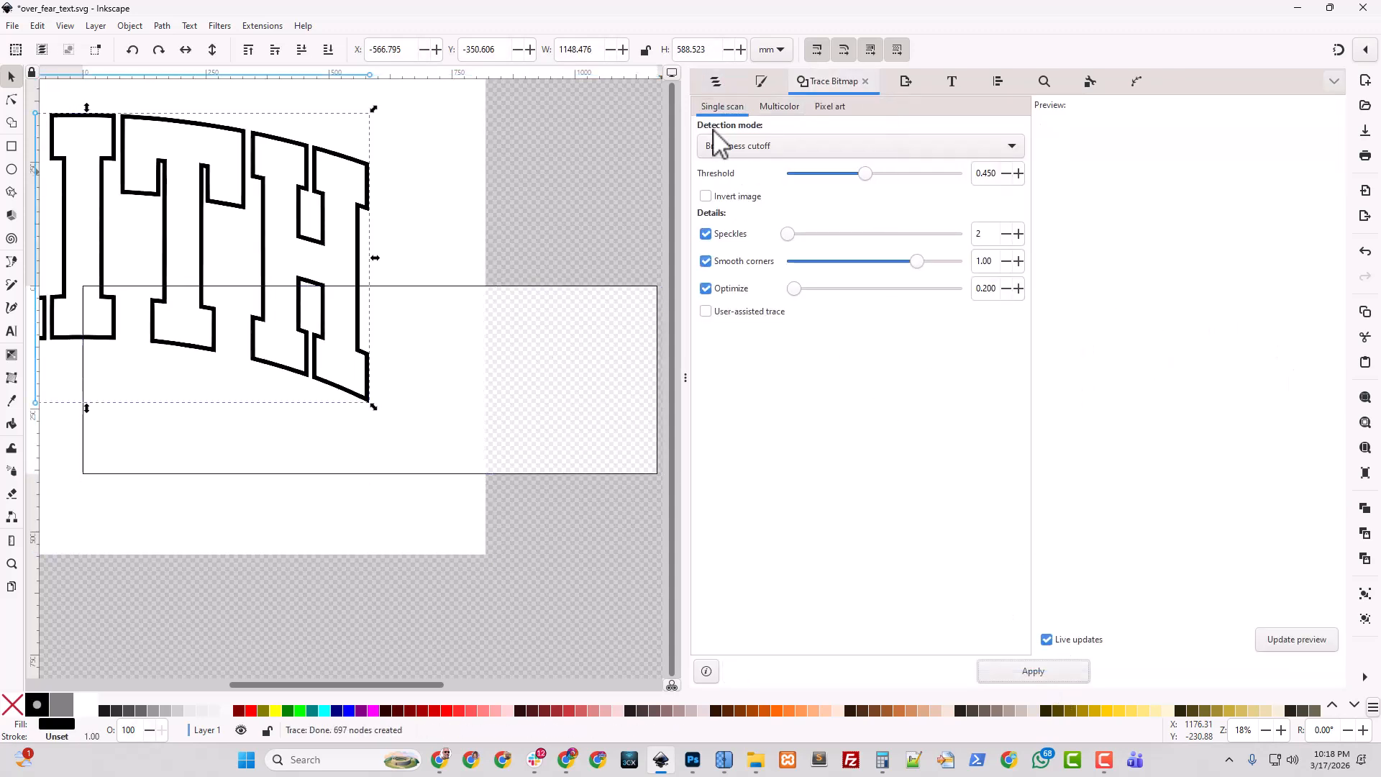
- Delete the FAITH source image from the layer and resize the page to fit the traced FAITH path
left_click(716, 81)
left_click(746, 169)
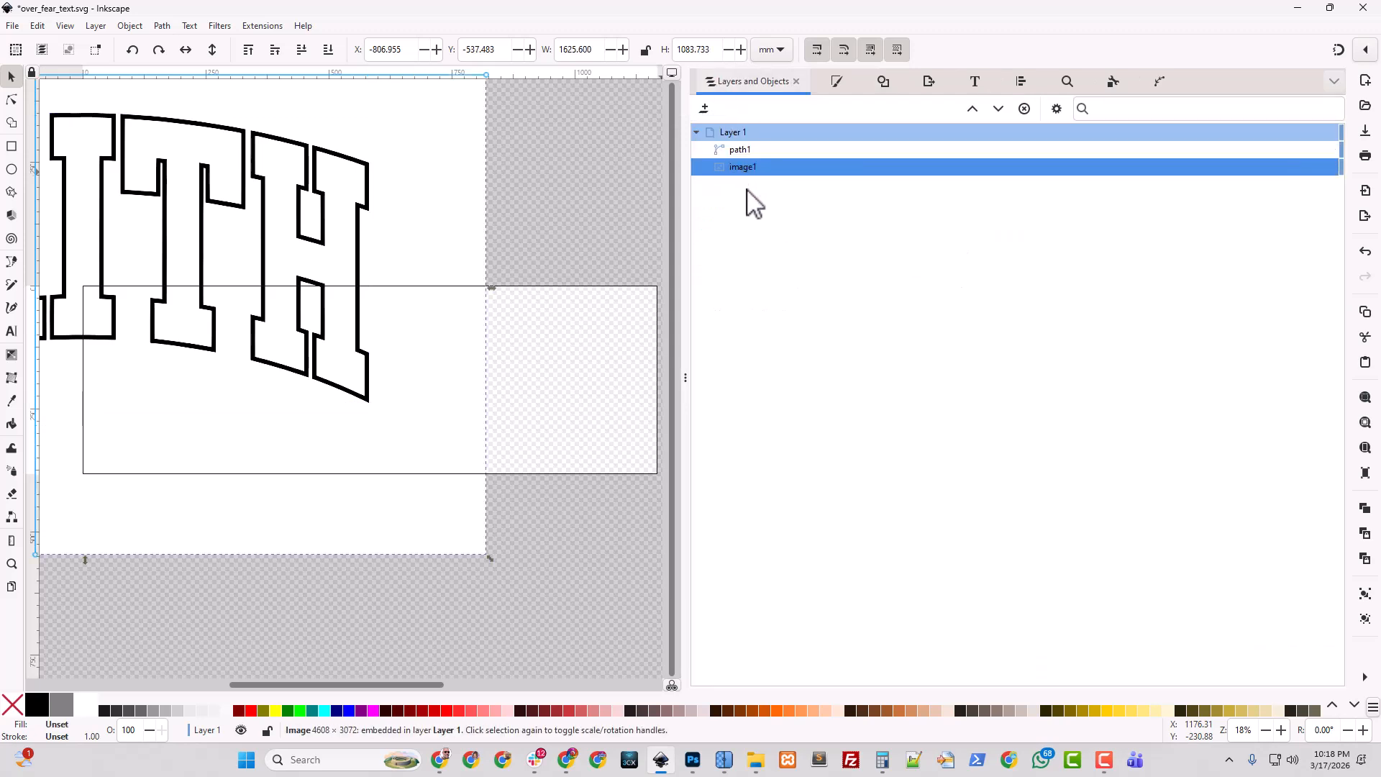
key("Delete")
left_click(347, 280)
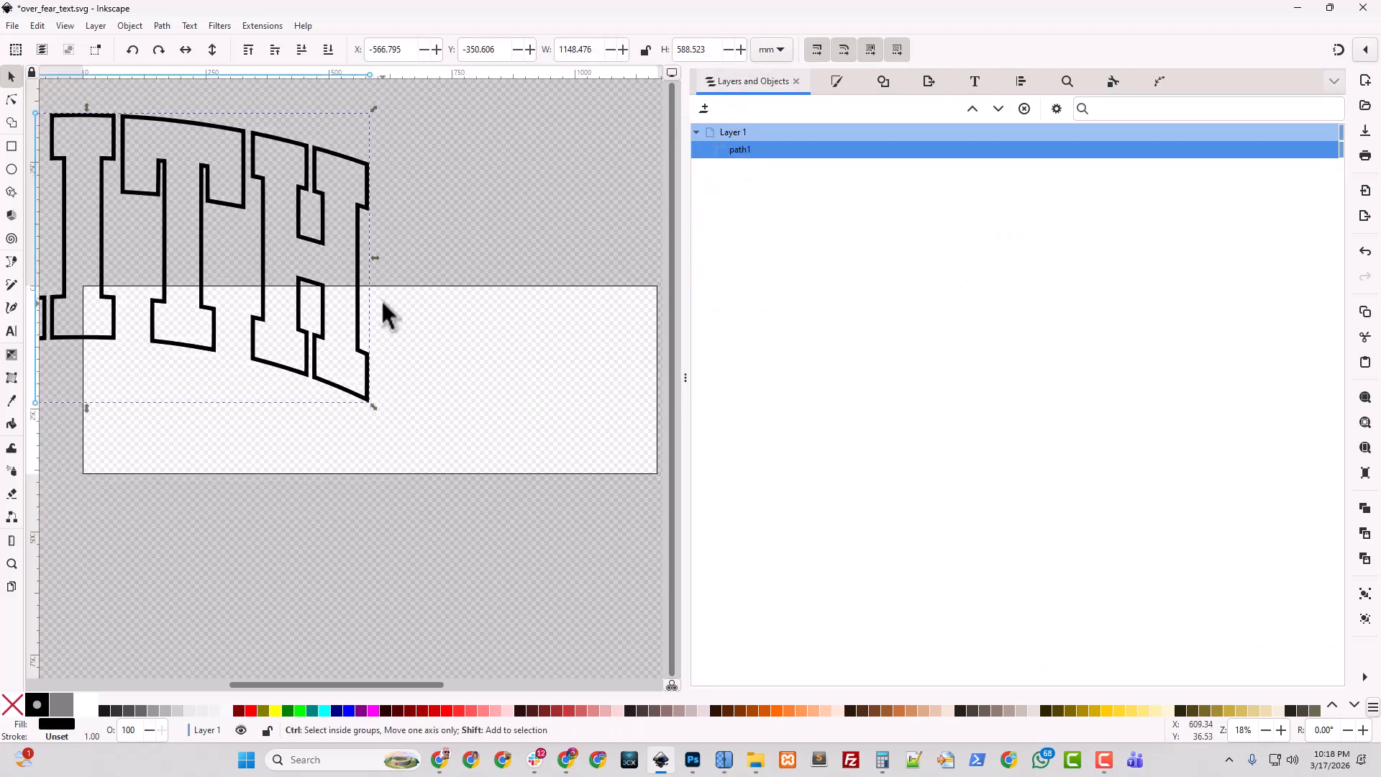
key("ctrl+shift+r")
- Try to turn the outlined FAITH letters solid by deleting all nodes of their inner contours, and undo that deletion
left_click_drag(465, 685, 378, 680)
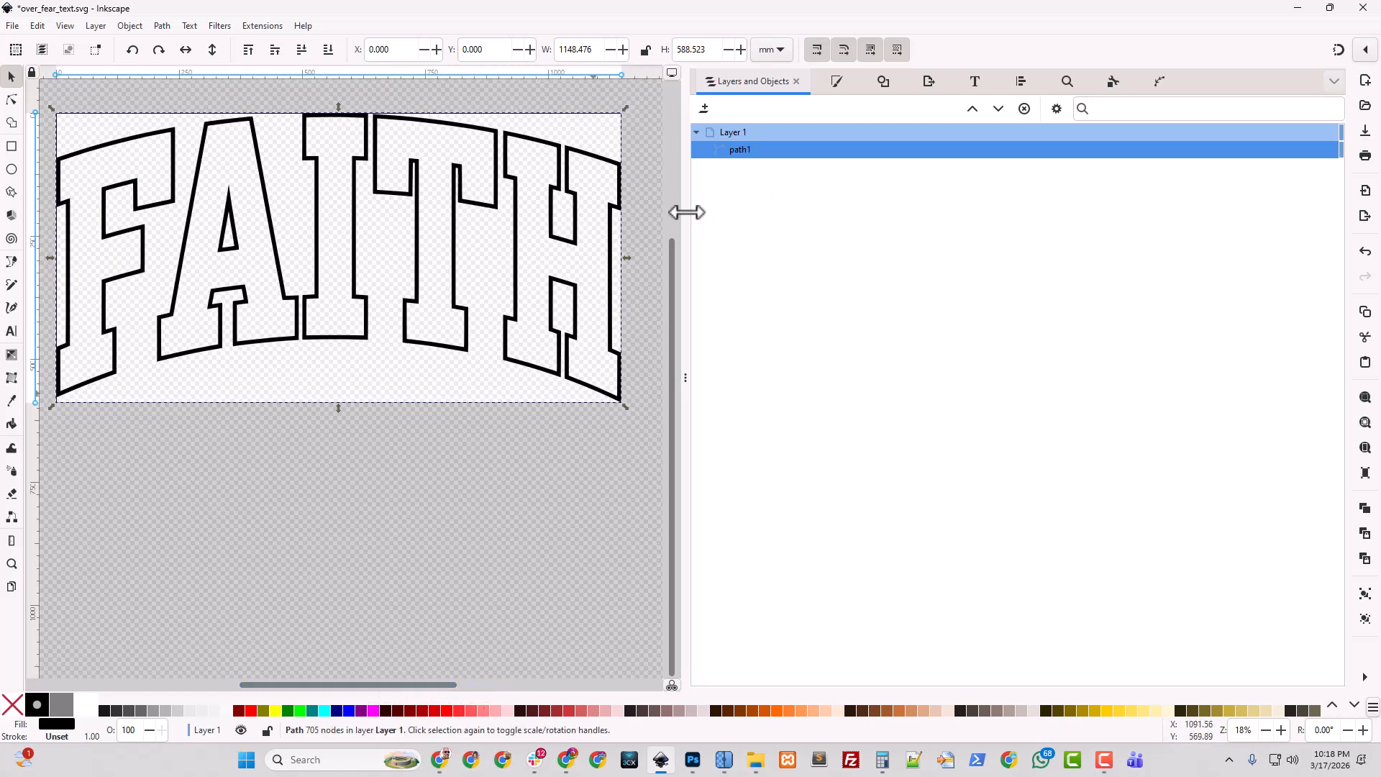
left_click_drag(688, 209, 891, 228)
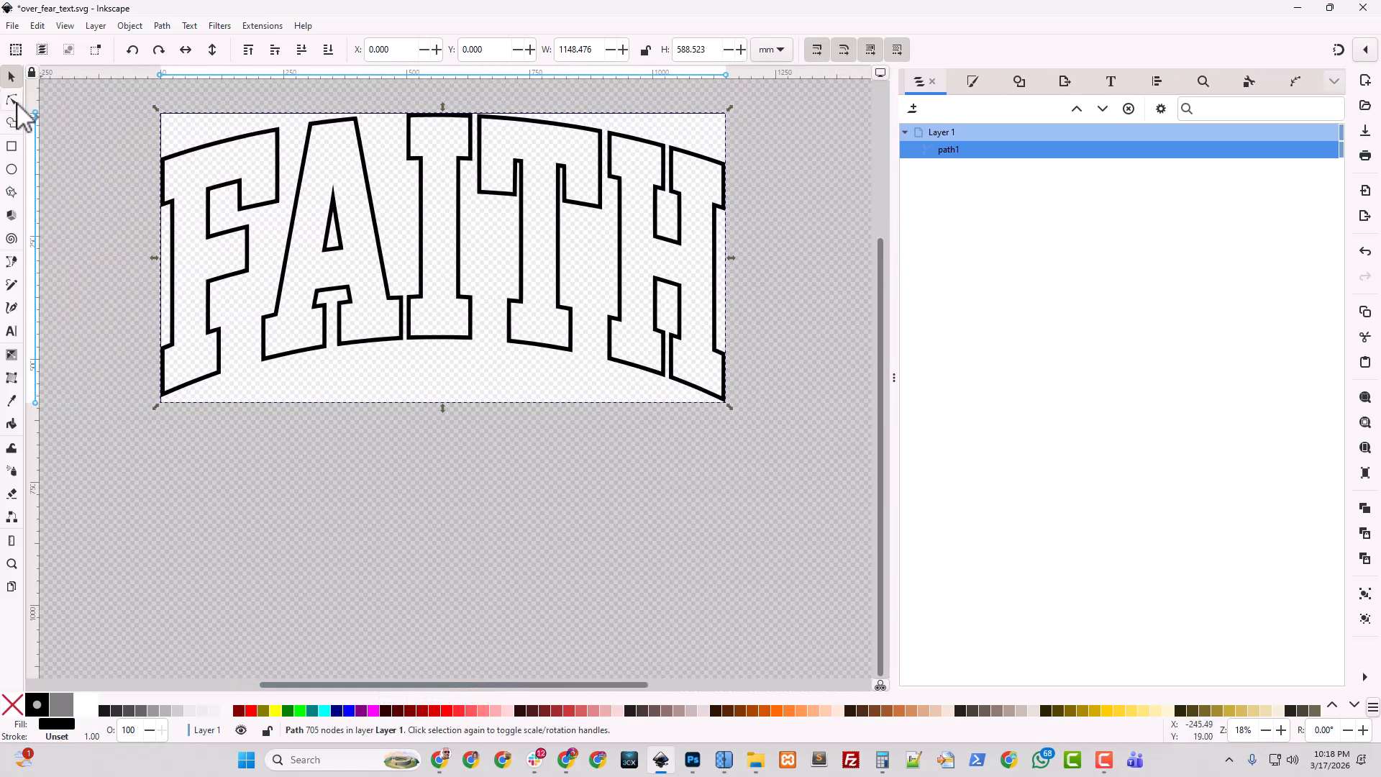
left_click(12, 100)
key("plus")
key("plus")
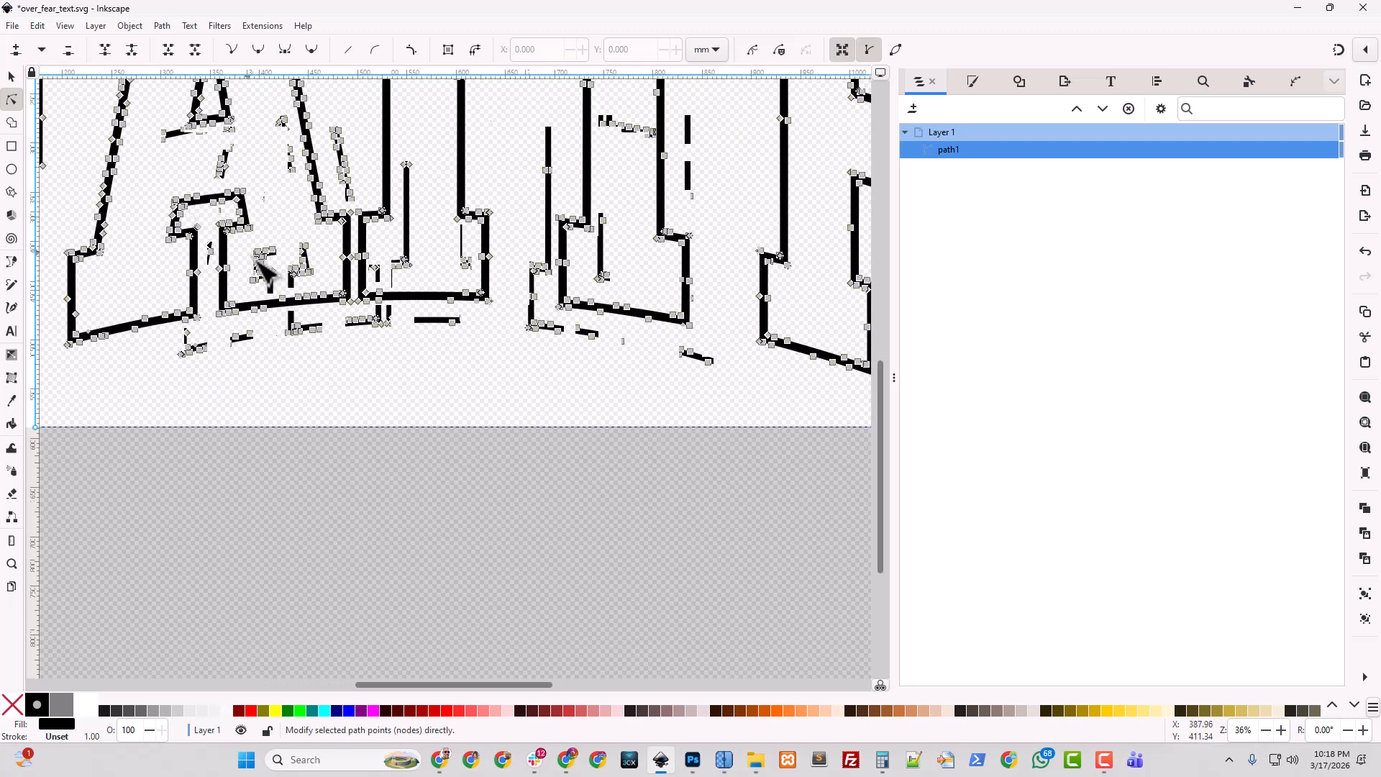
left_click(288, 308)
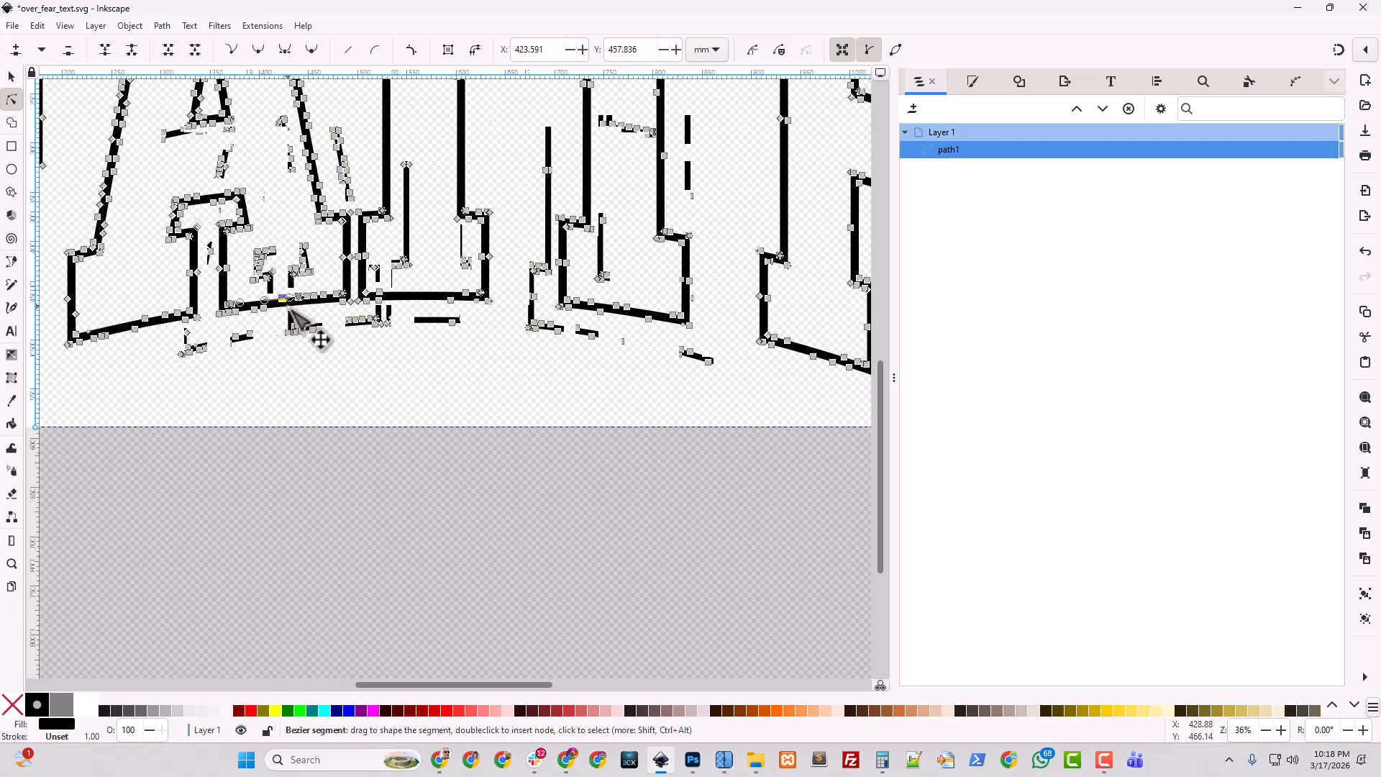
key("ctrl+a")
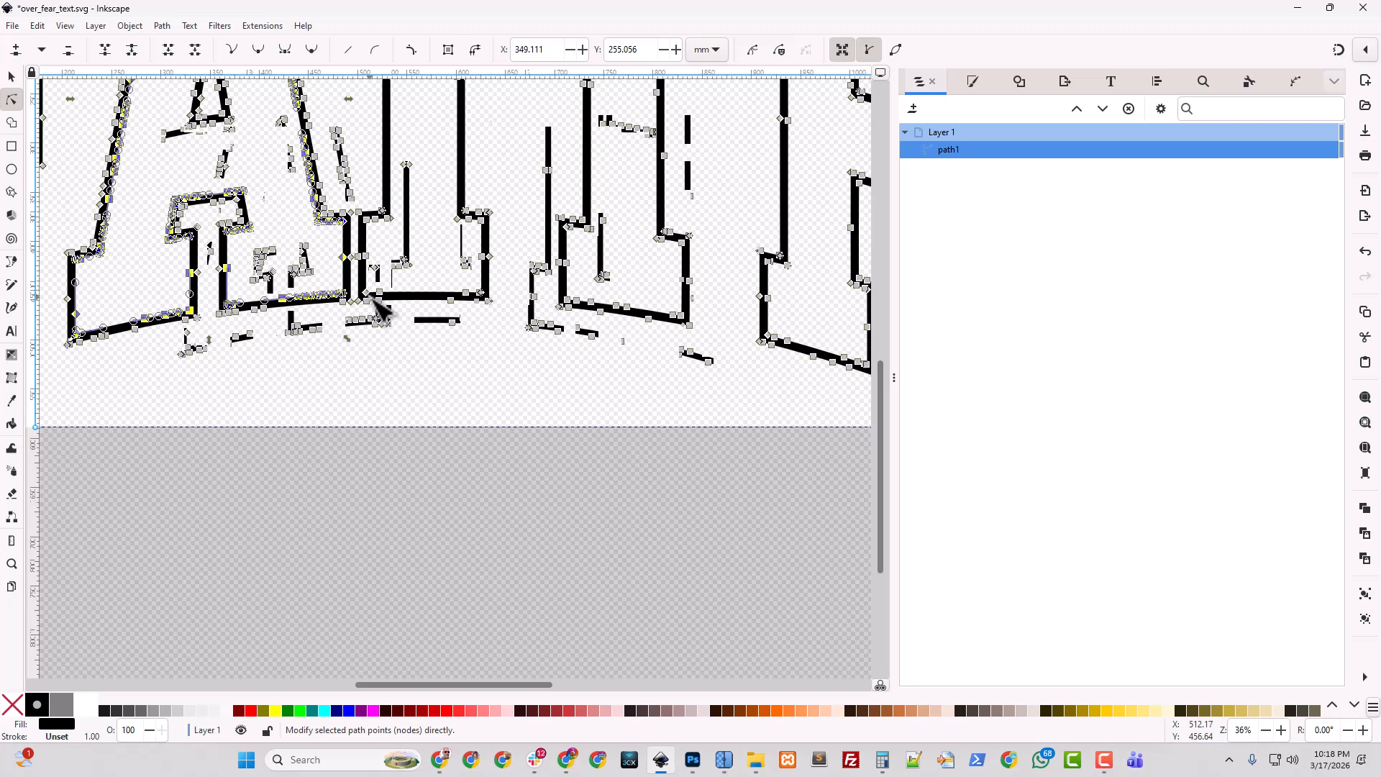
left_click(380, 291, "shift")
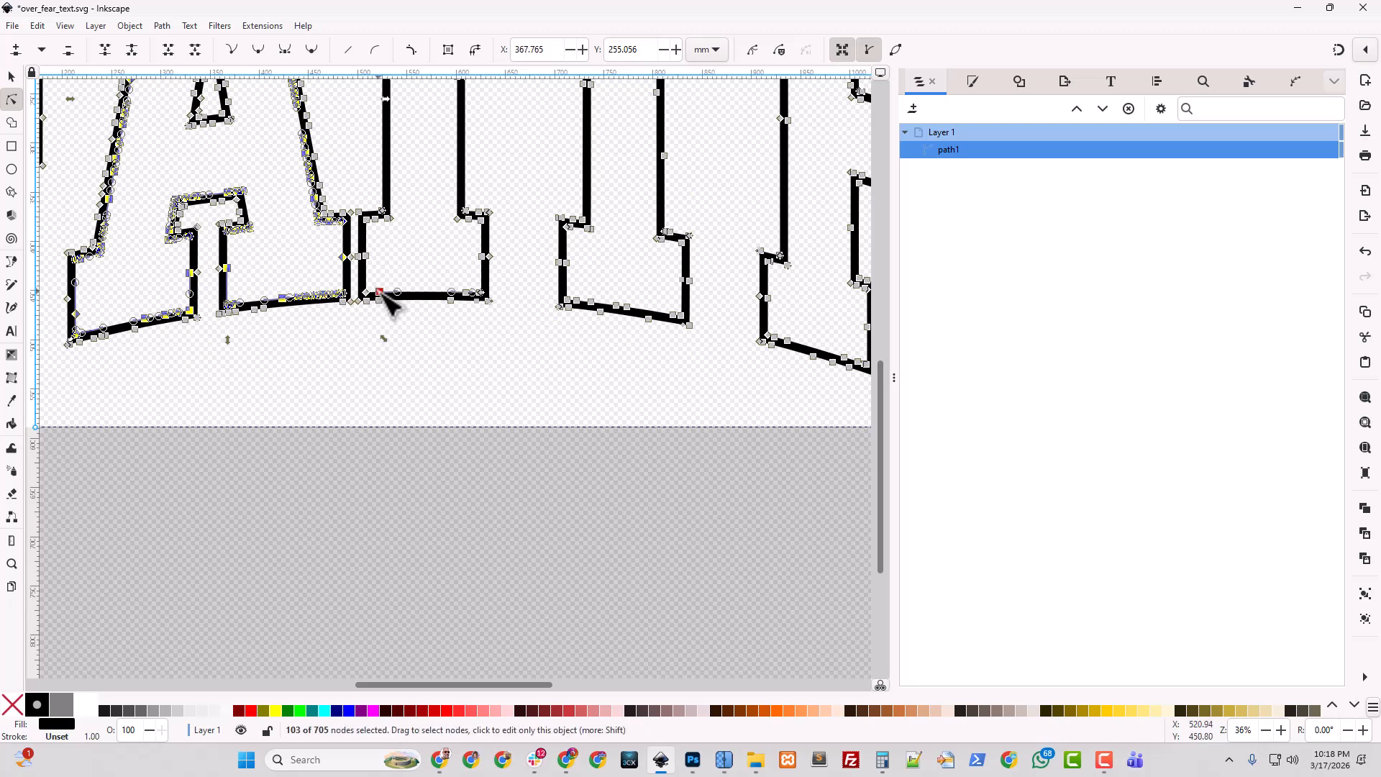
key("ctrl+a")
left_click(576, 301, "shift")
key("ctrl+a")
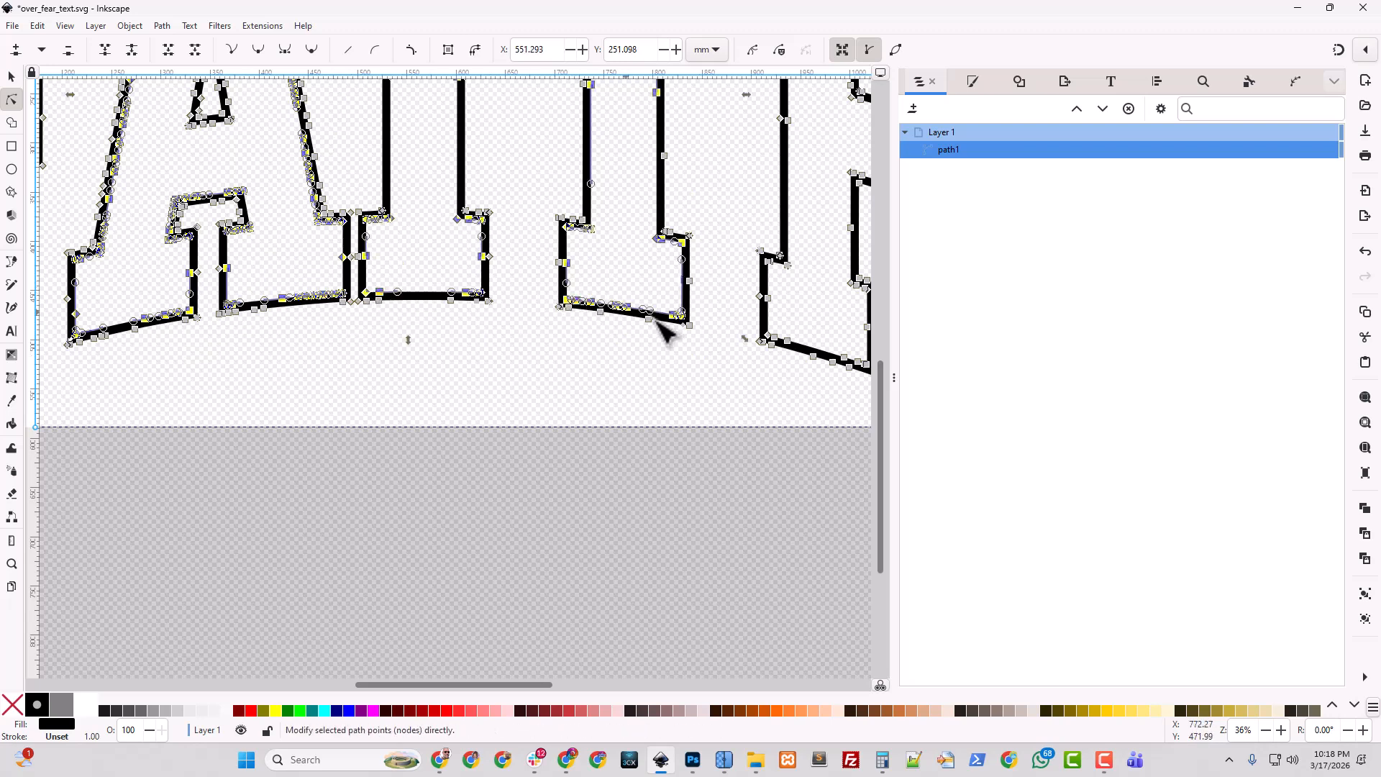
left_click(774, 337, "shift")
key("ctrl+a")
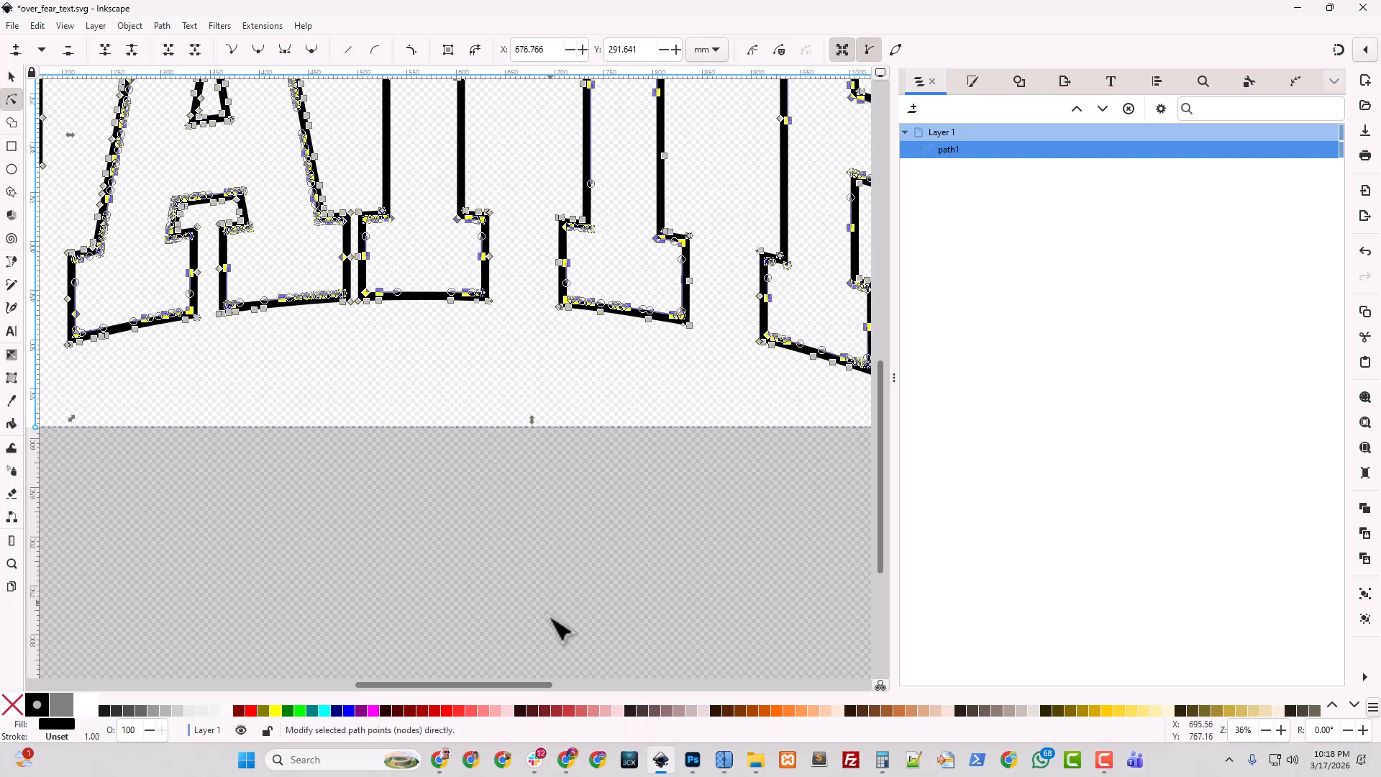
left_click_drag(549, 685, 415, 679)
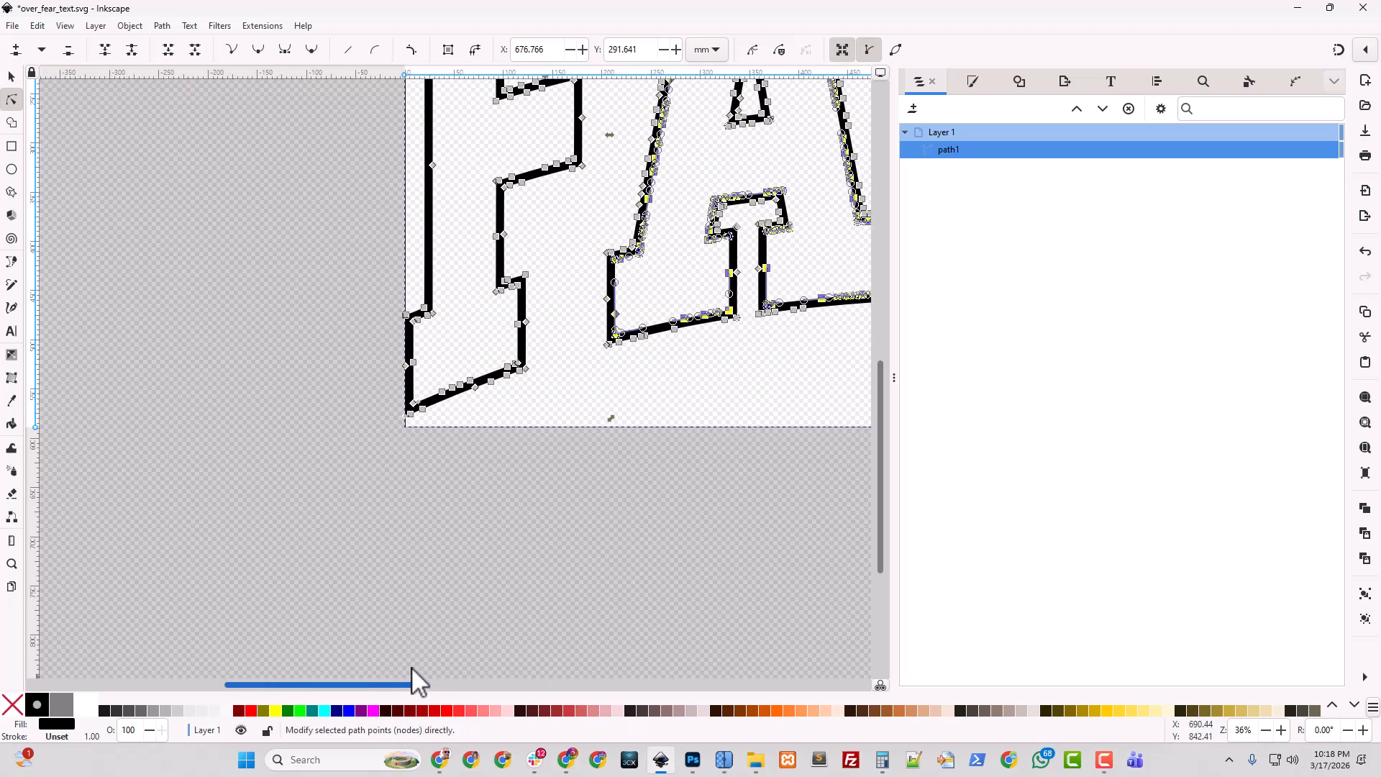
left_click(496, 235, "shift")
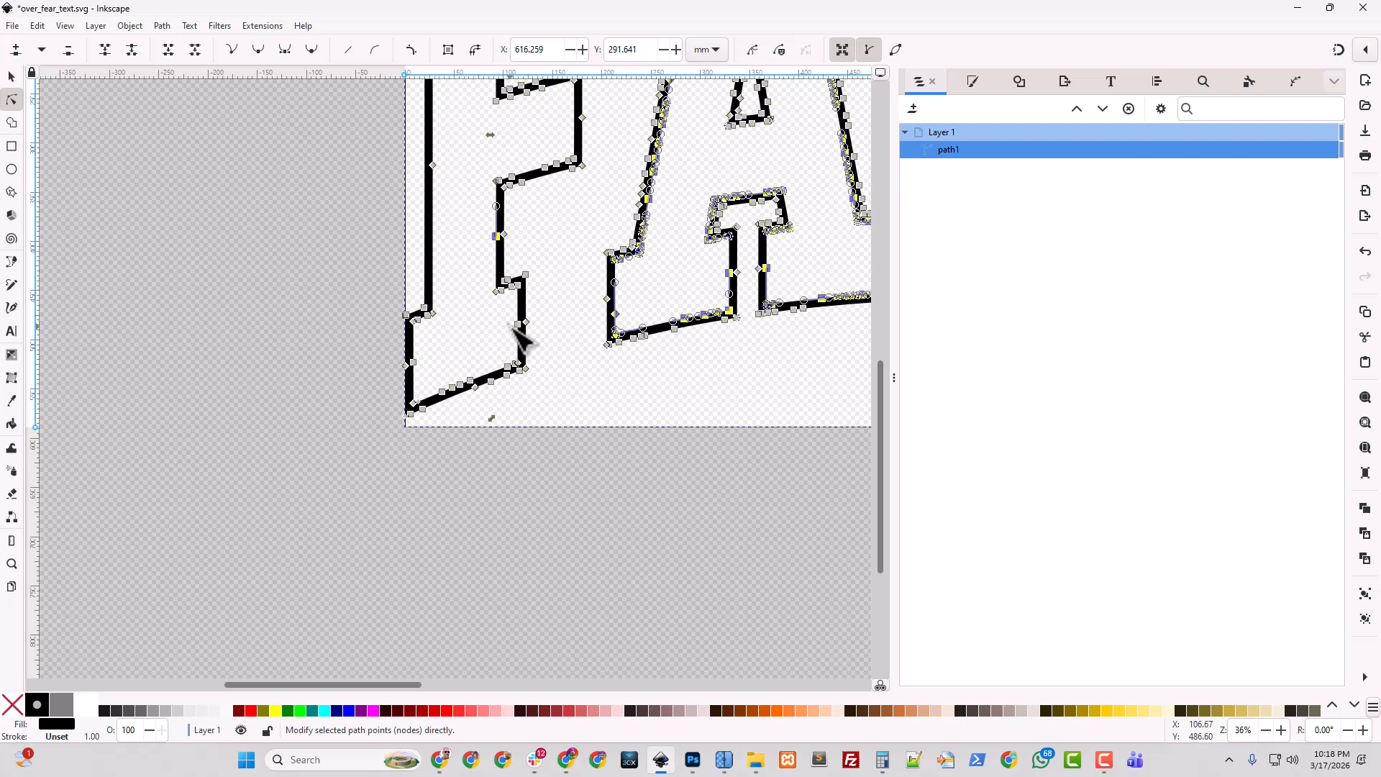
key("ctrl+a")
scroll(520, 335, "up", 5)
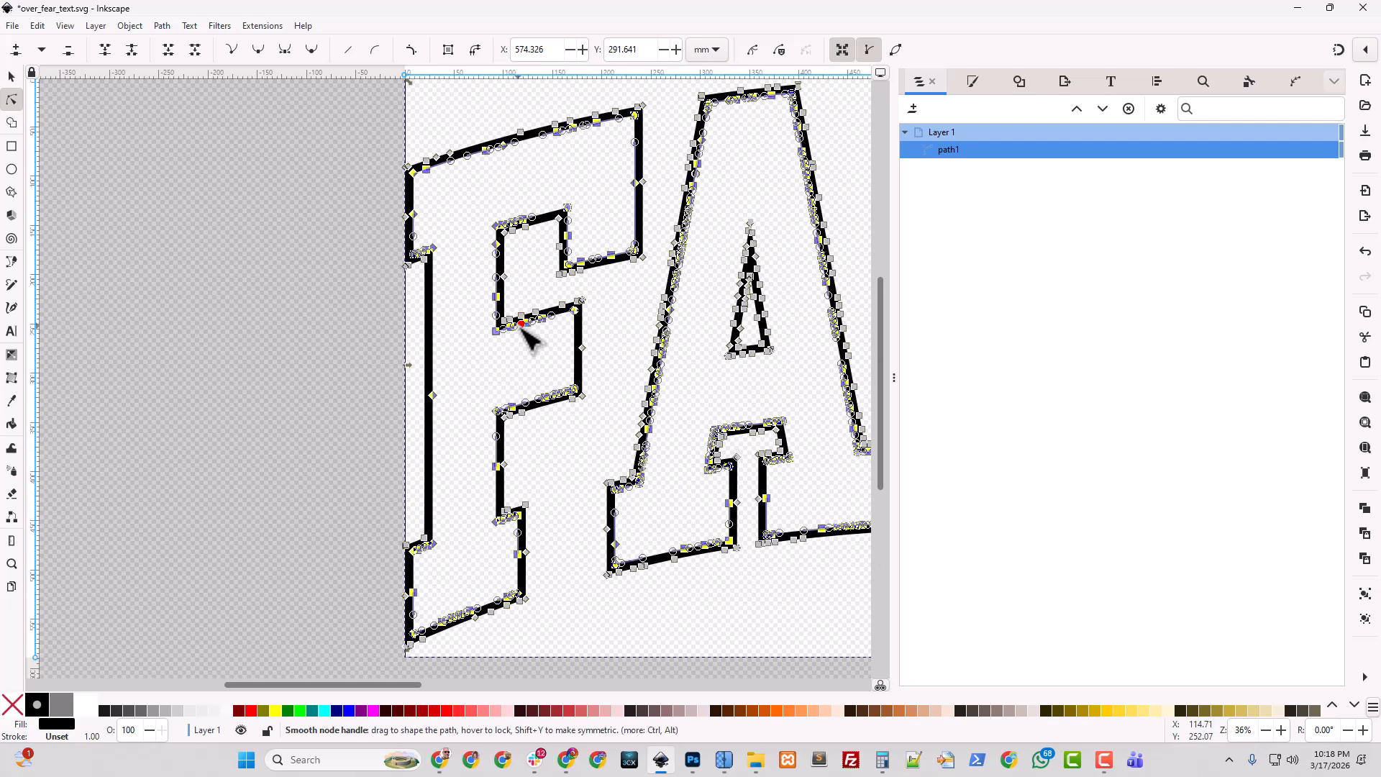
key("minus")
key("minus")
key("minus")
key("Escape")
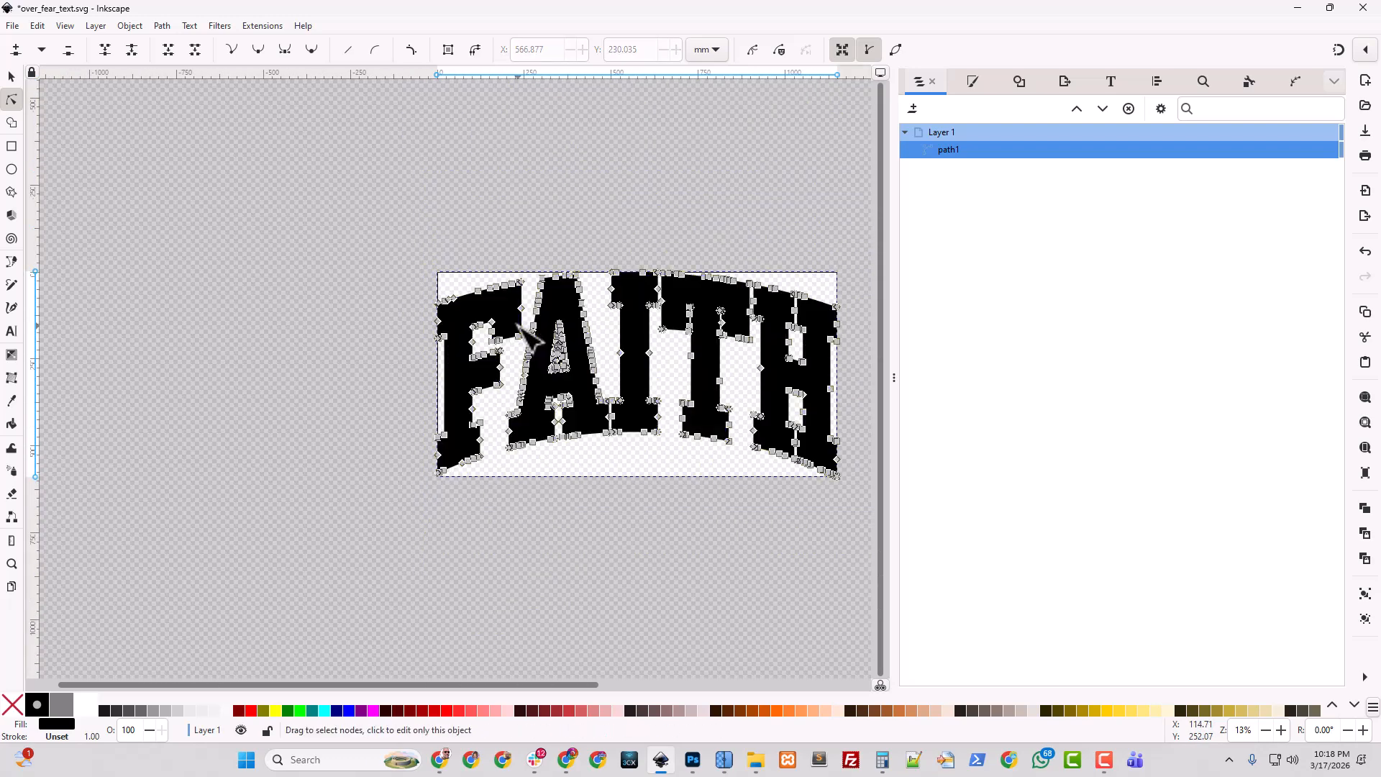
left_click(725, 505)
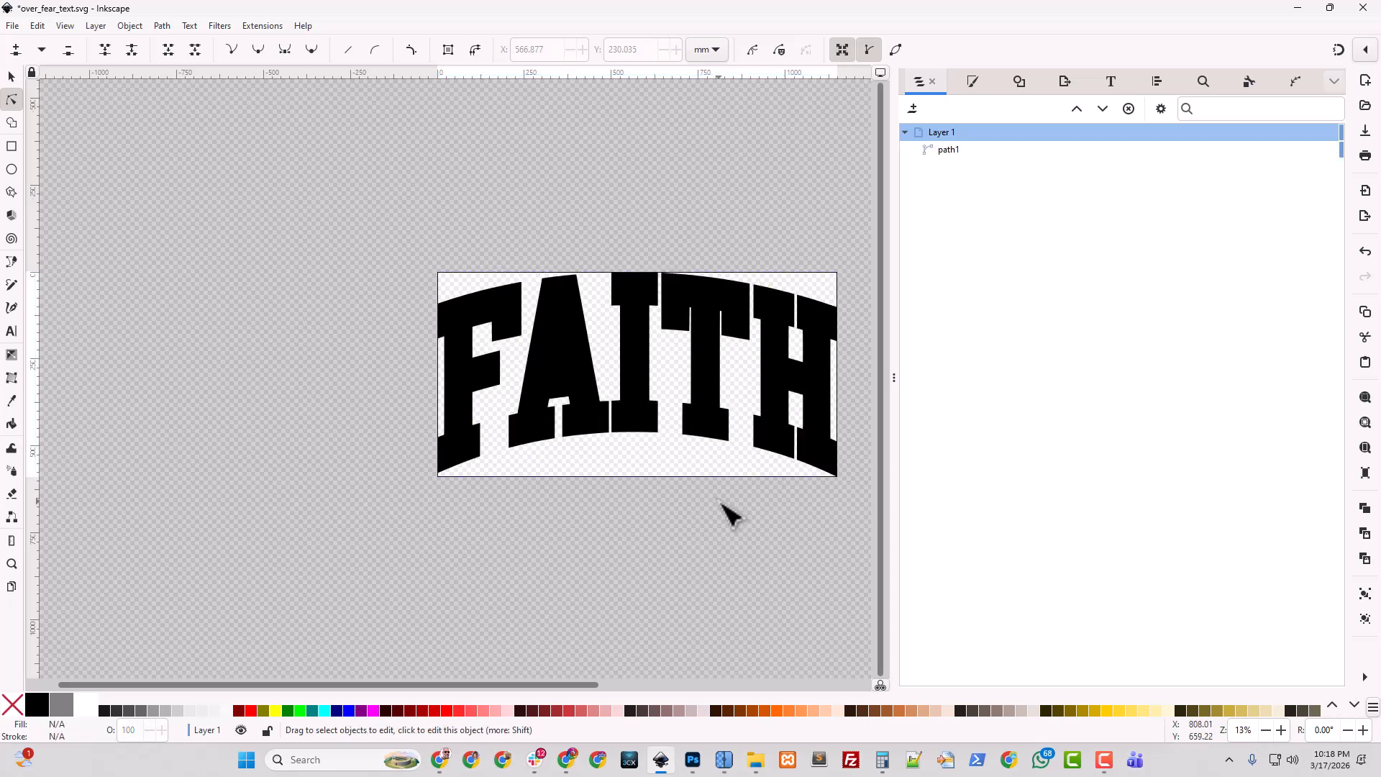
key("ctrl+z")
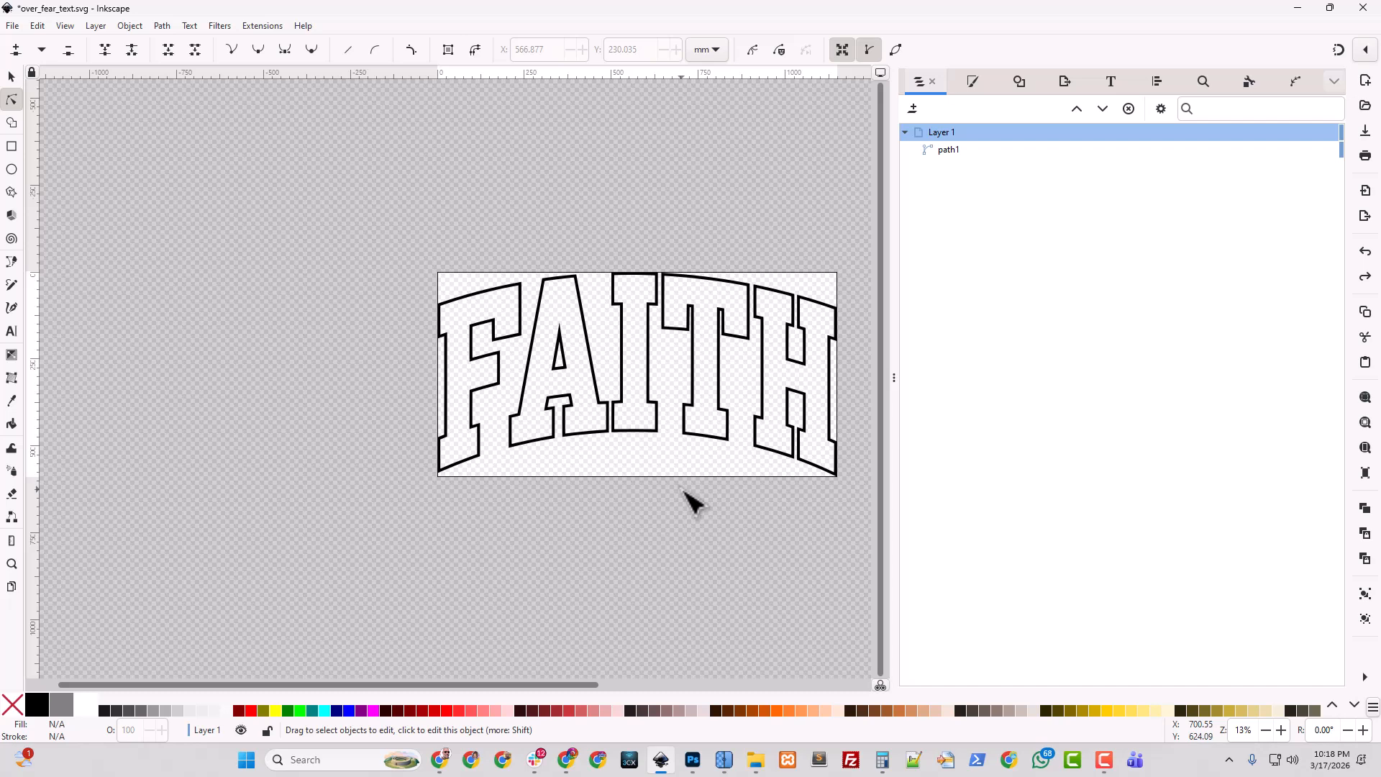
- Delete the inner contours of all five FAITH letters to make them solid, keeping the open counter inside the A
key("ctrl+plus")
key("plus")
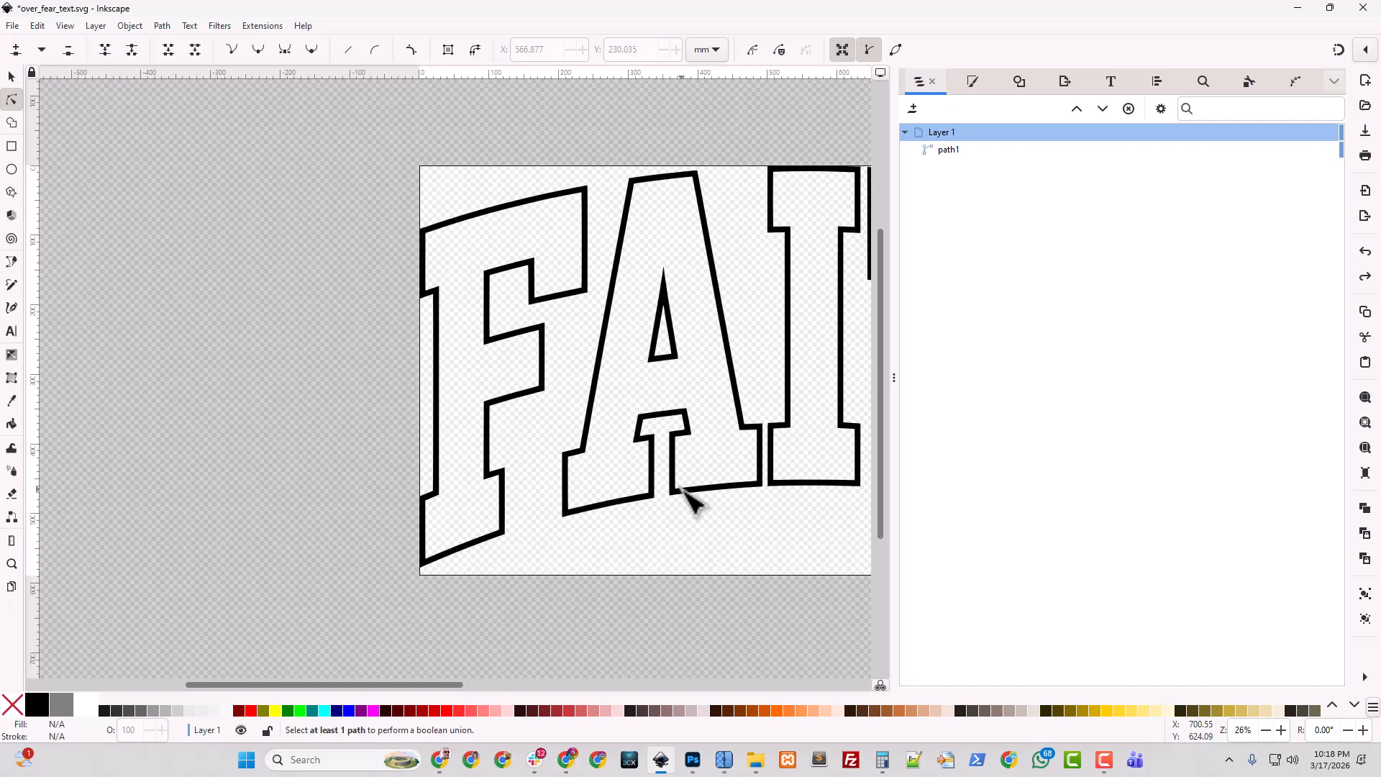
left_click(540, 345)
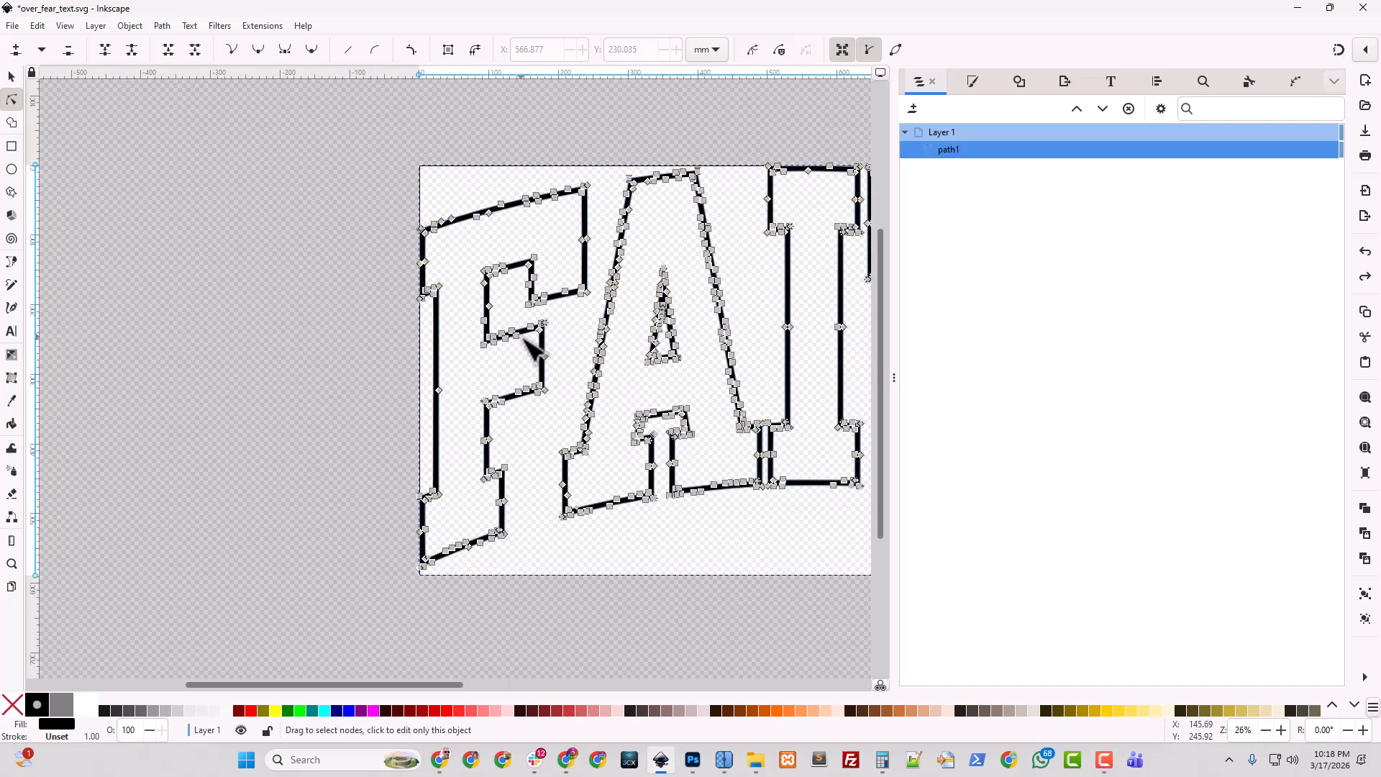
left_click(604, 346, "shift")
left_click(651, 340, "shift")
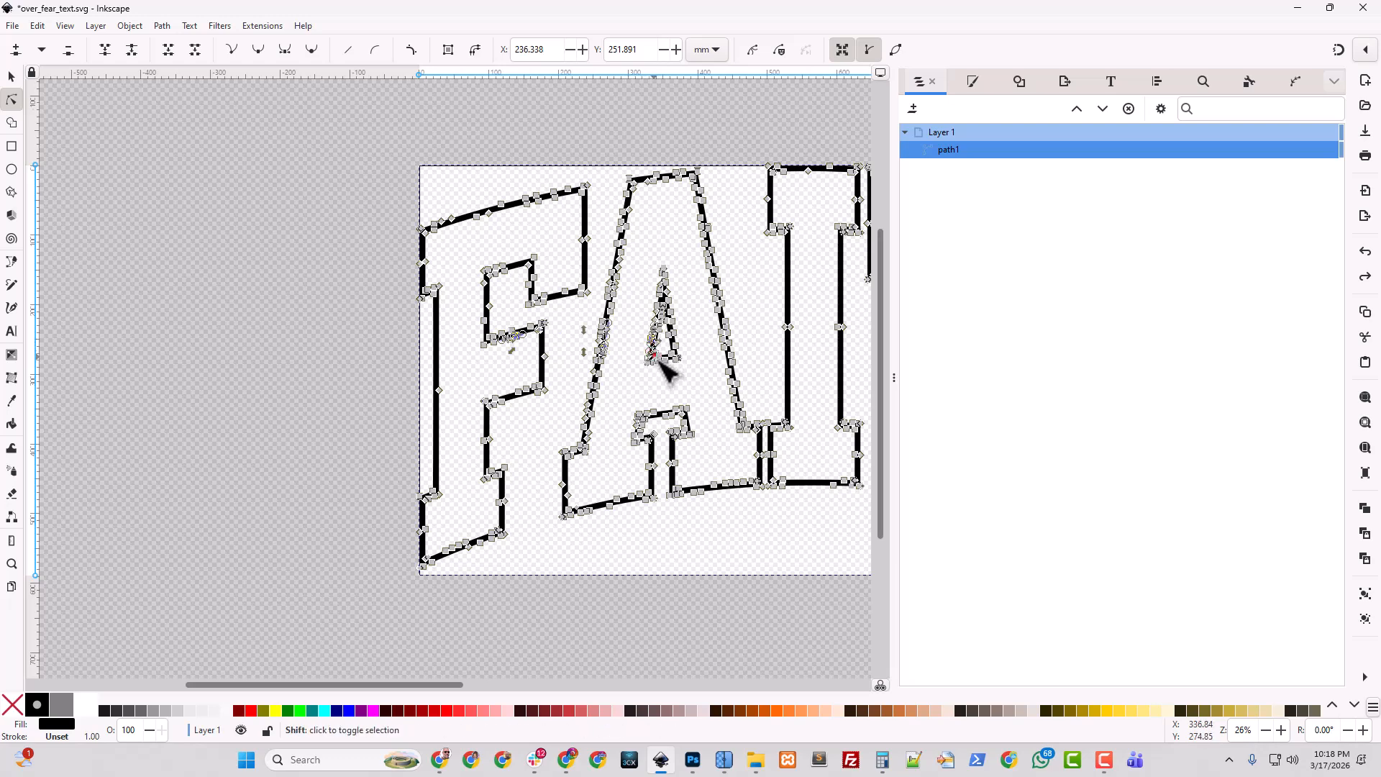
left_click(789, 327, "shift")
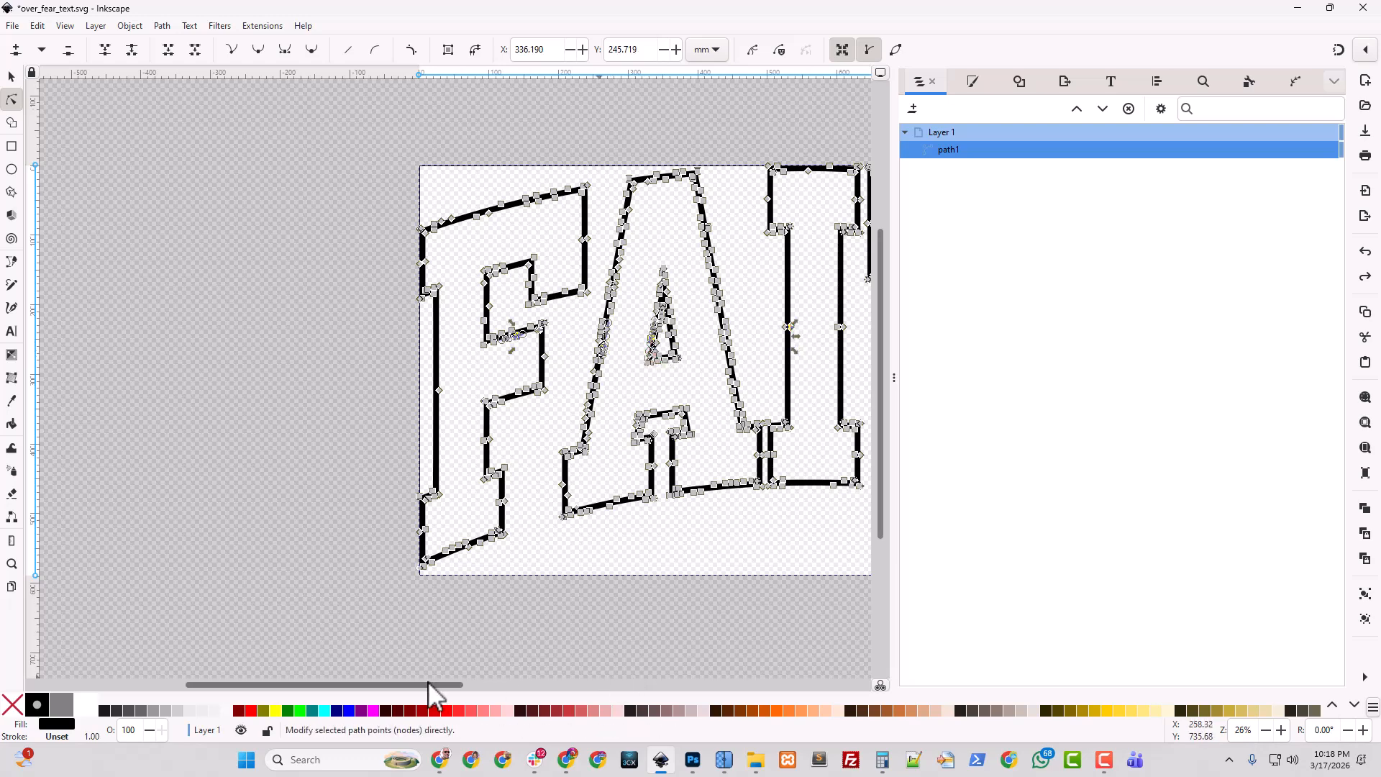
left_click_drag(441, 685, 567, 685)
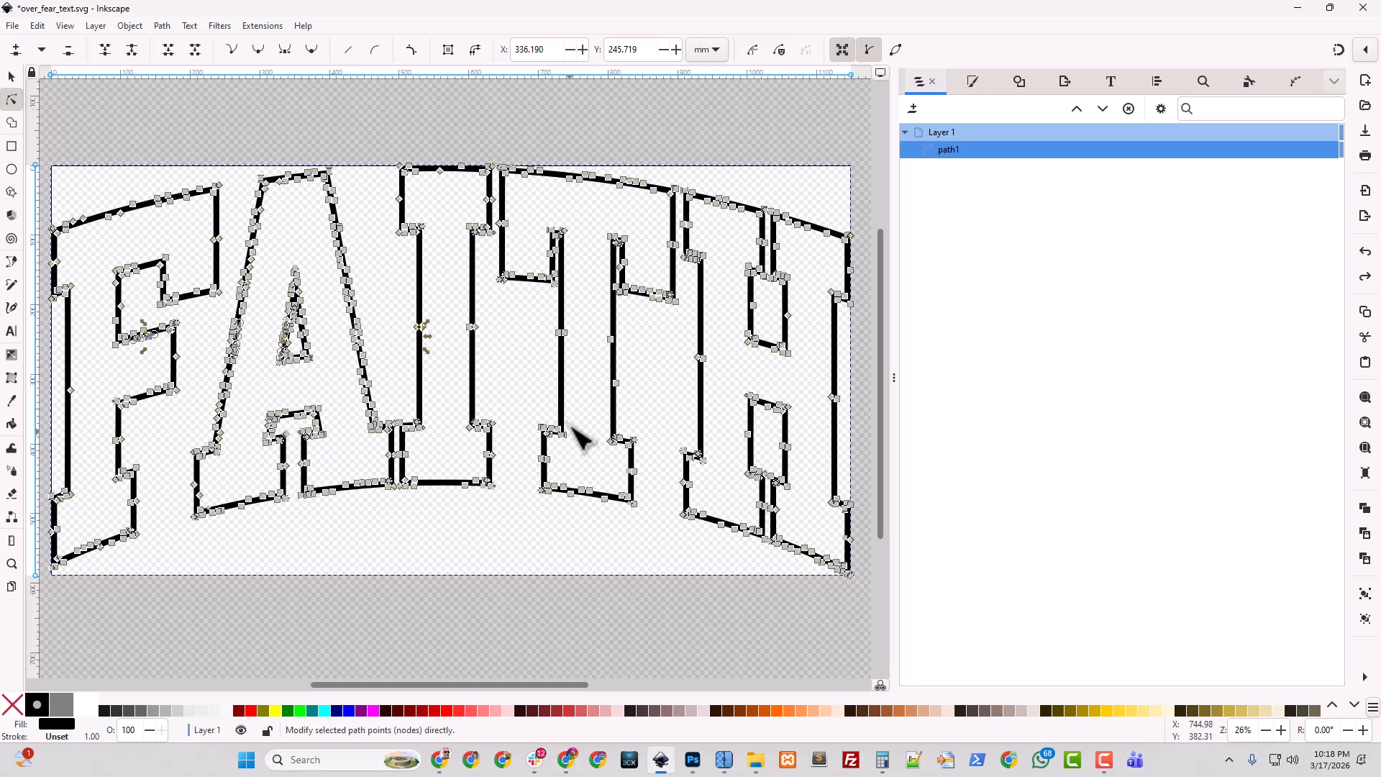
left_click(563, 333, "shift")
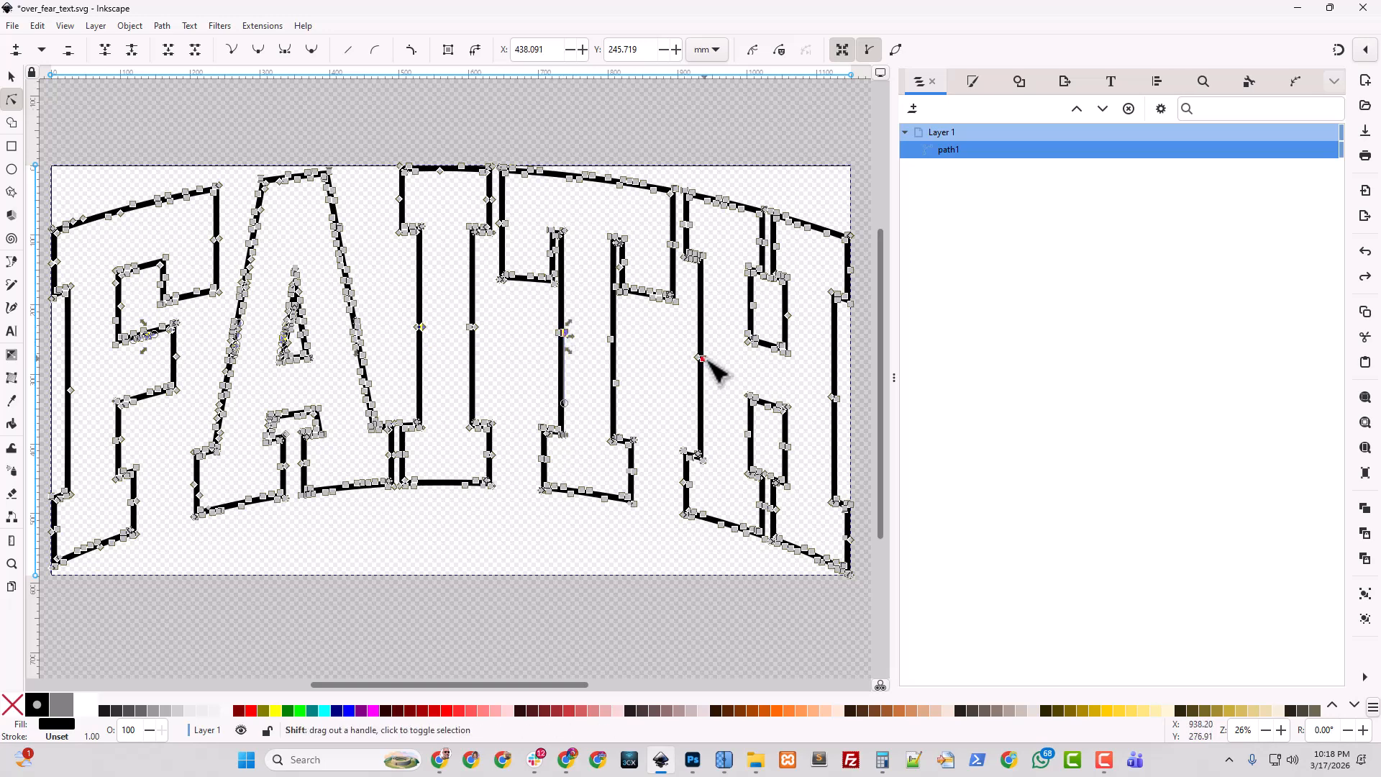
left_click(701, 358, "shift")
key("ctrl+a")
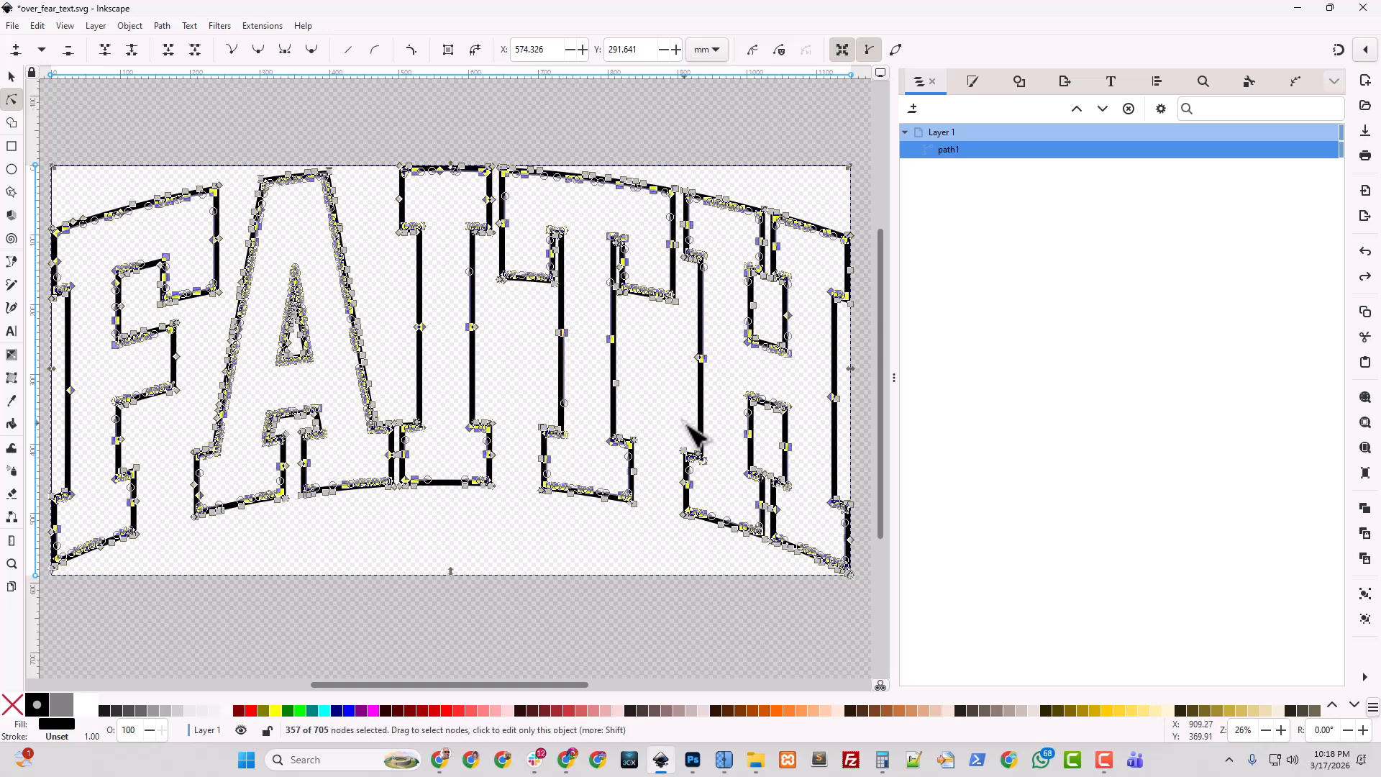
key("ctrl+l")
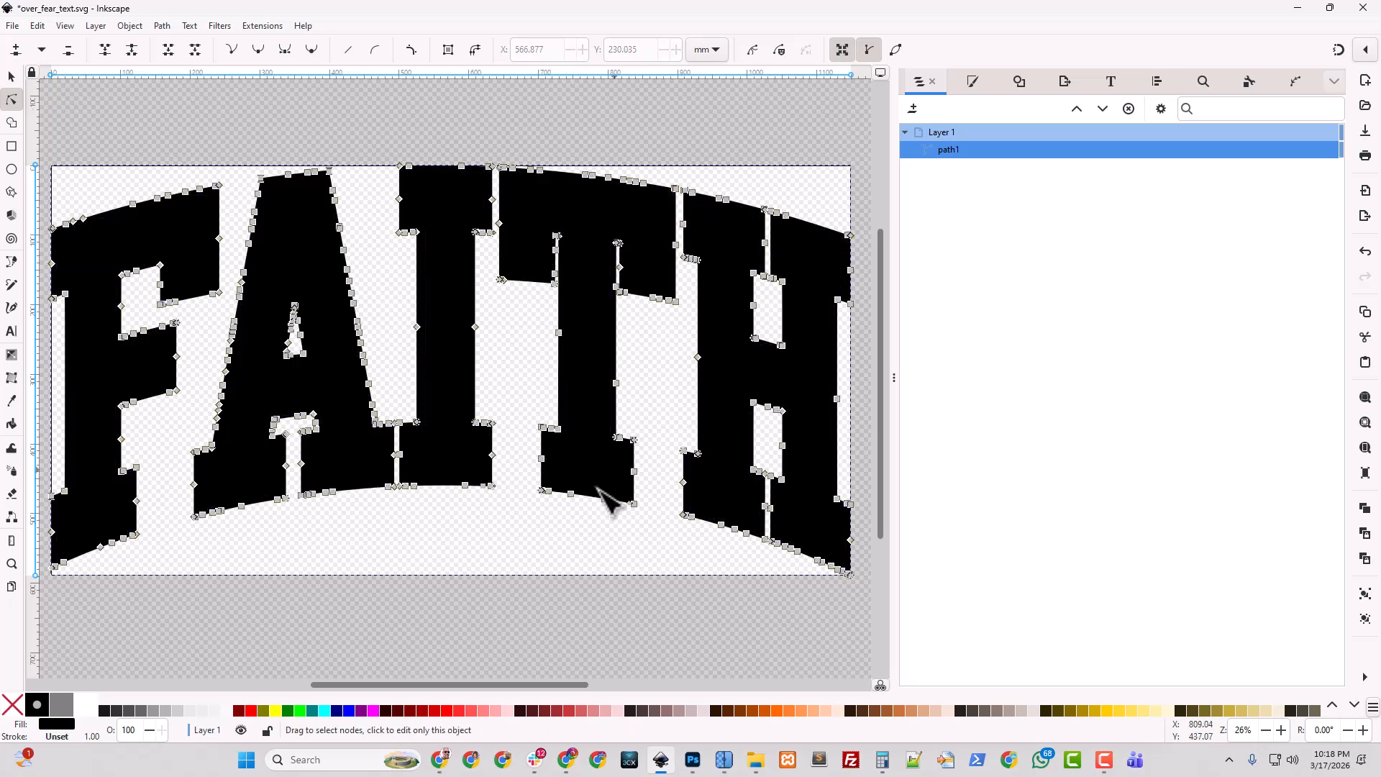
left_click(562, 535)
key("minus")
key("minus")
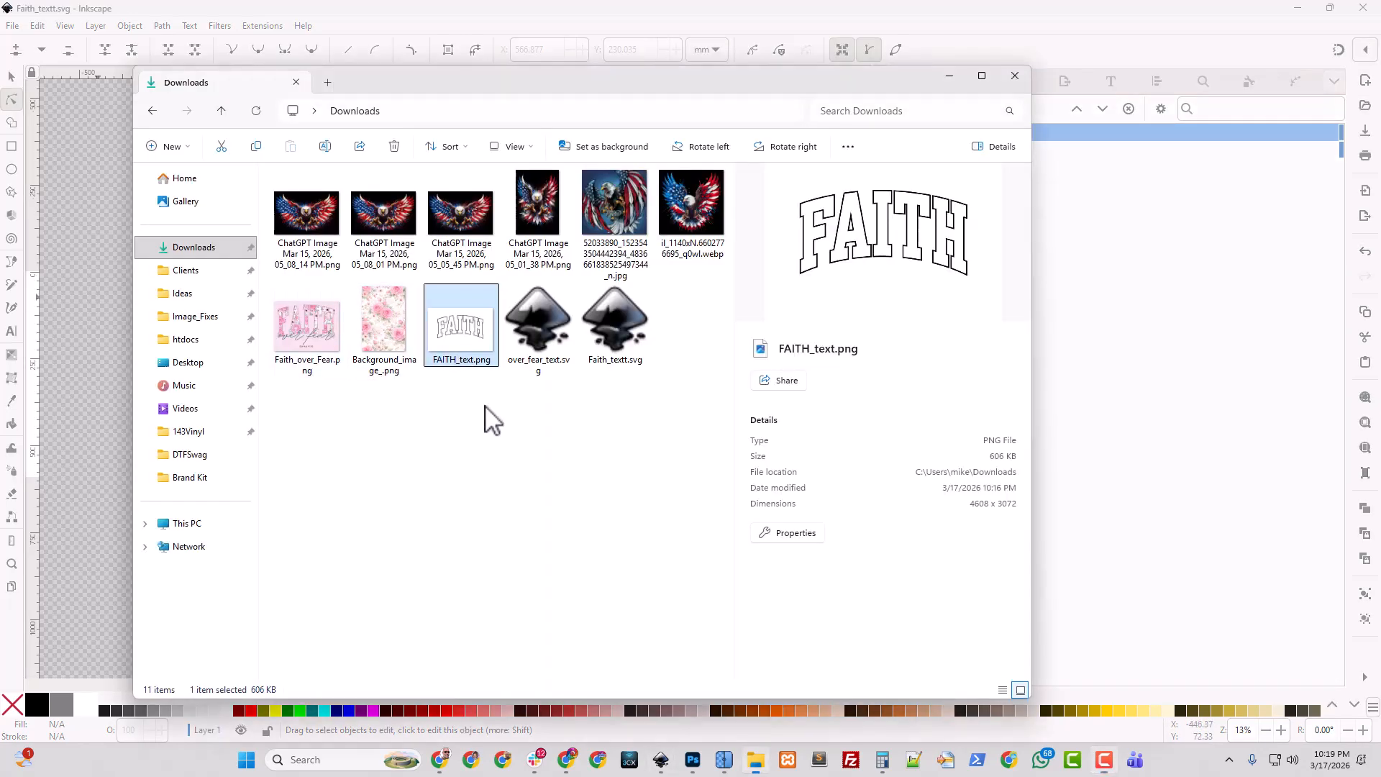
- Delete FAITH_text.png from the Downloads folder and open Faith_over_Fear.png in Photoshop
left_click(464, 363)
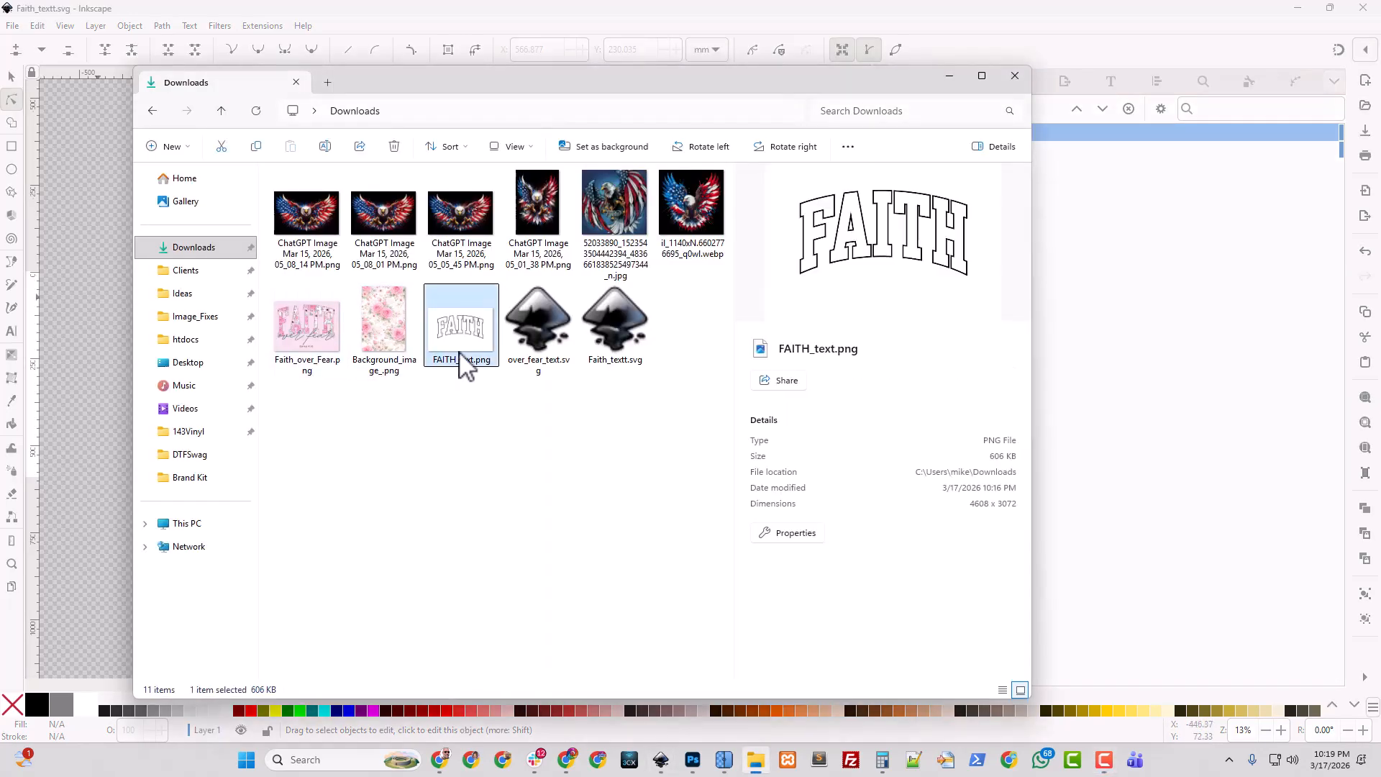
key("Delete")
right_click(311, 349)
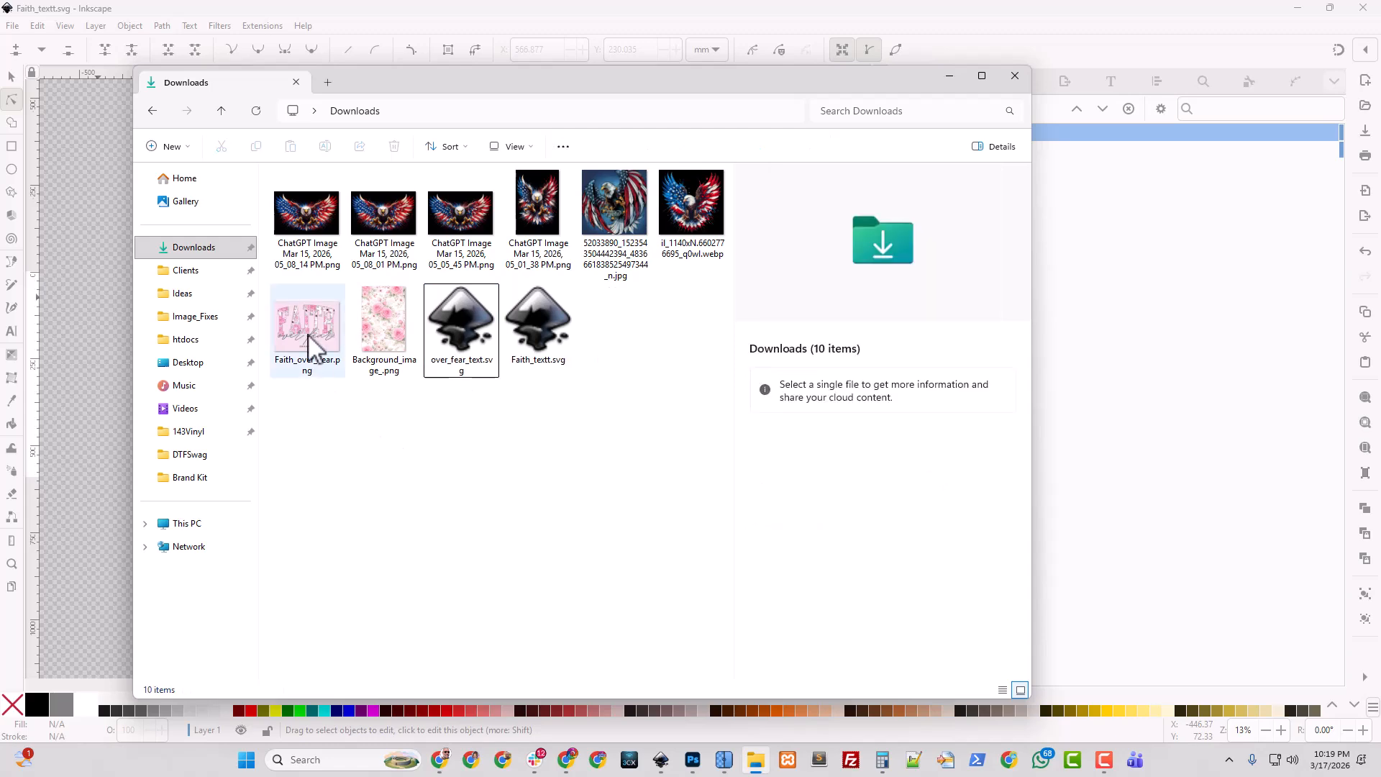
mouse_move(418, 143)
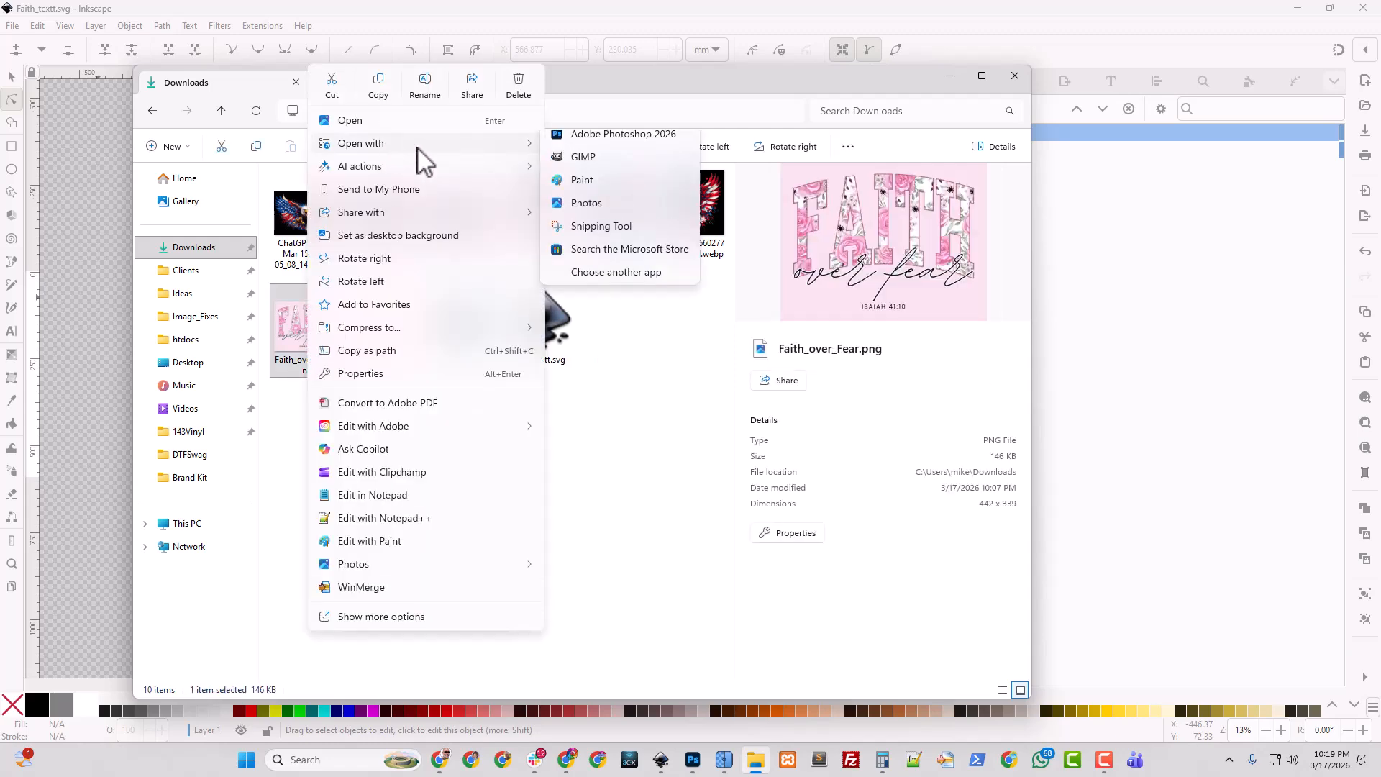
left_click(602, 171)
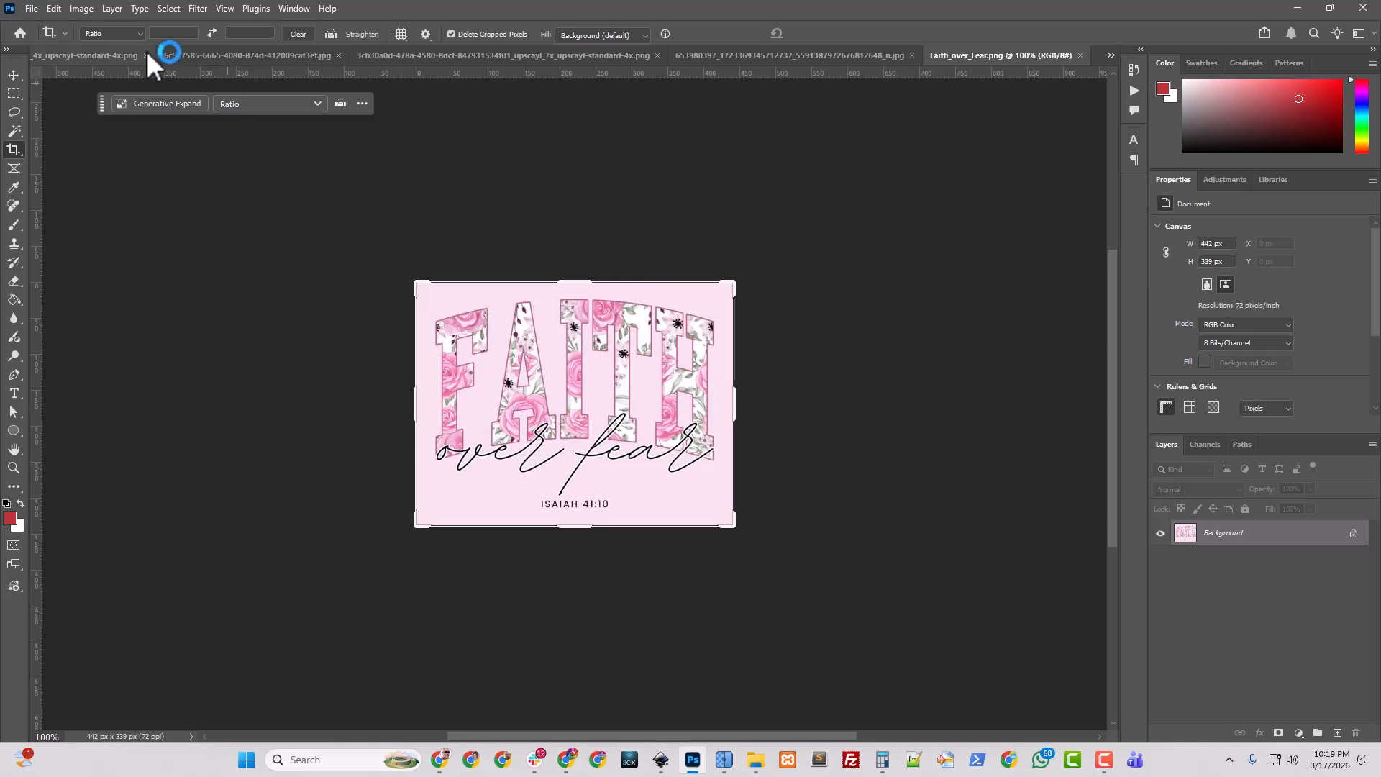
- Resize the Faith_over_Fear image to 6000 pixels wide at a resolution of 300 pixels per inch, keeping its proportions
left_click(88, 11)
left_click(15, 75)
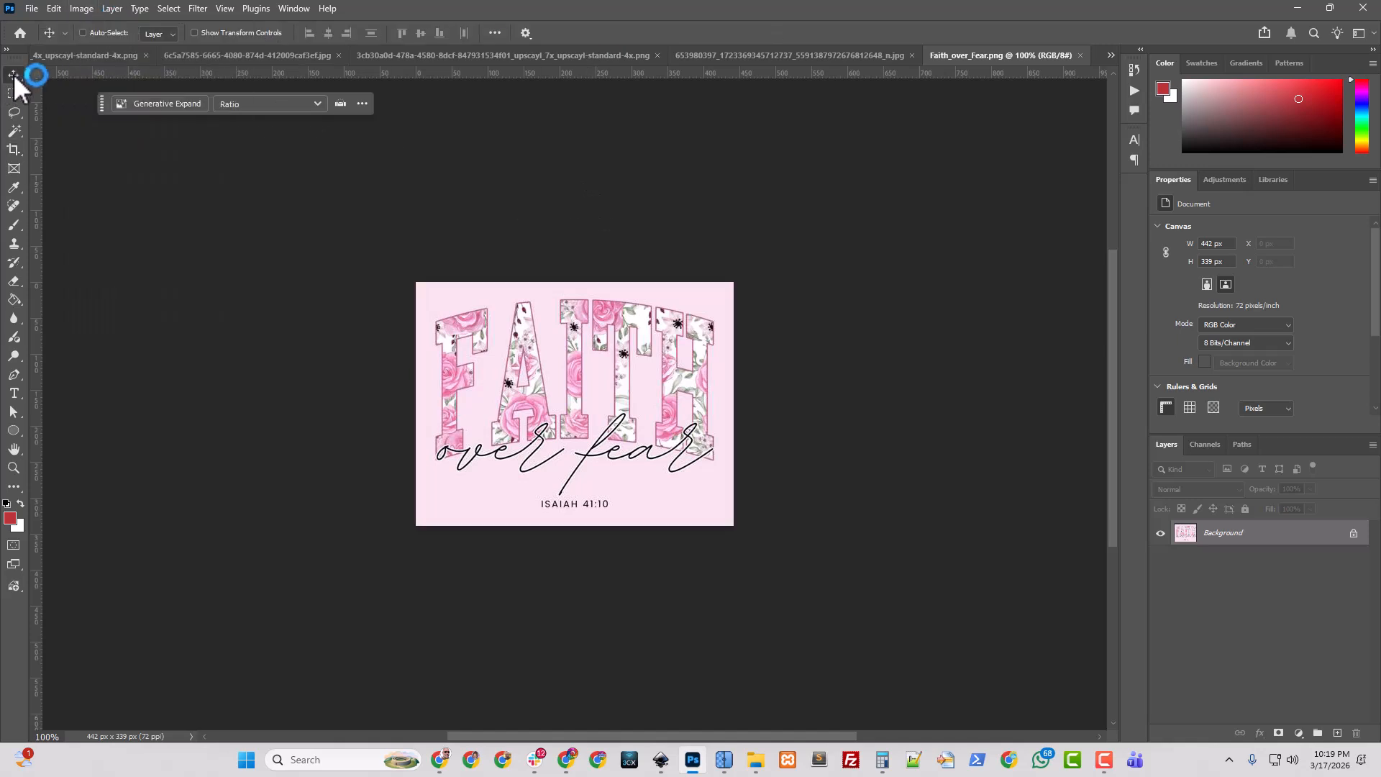
left_click(81, 8)
left_click(108, 119)
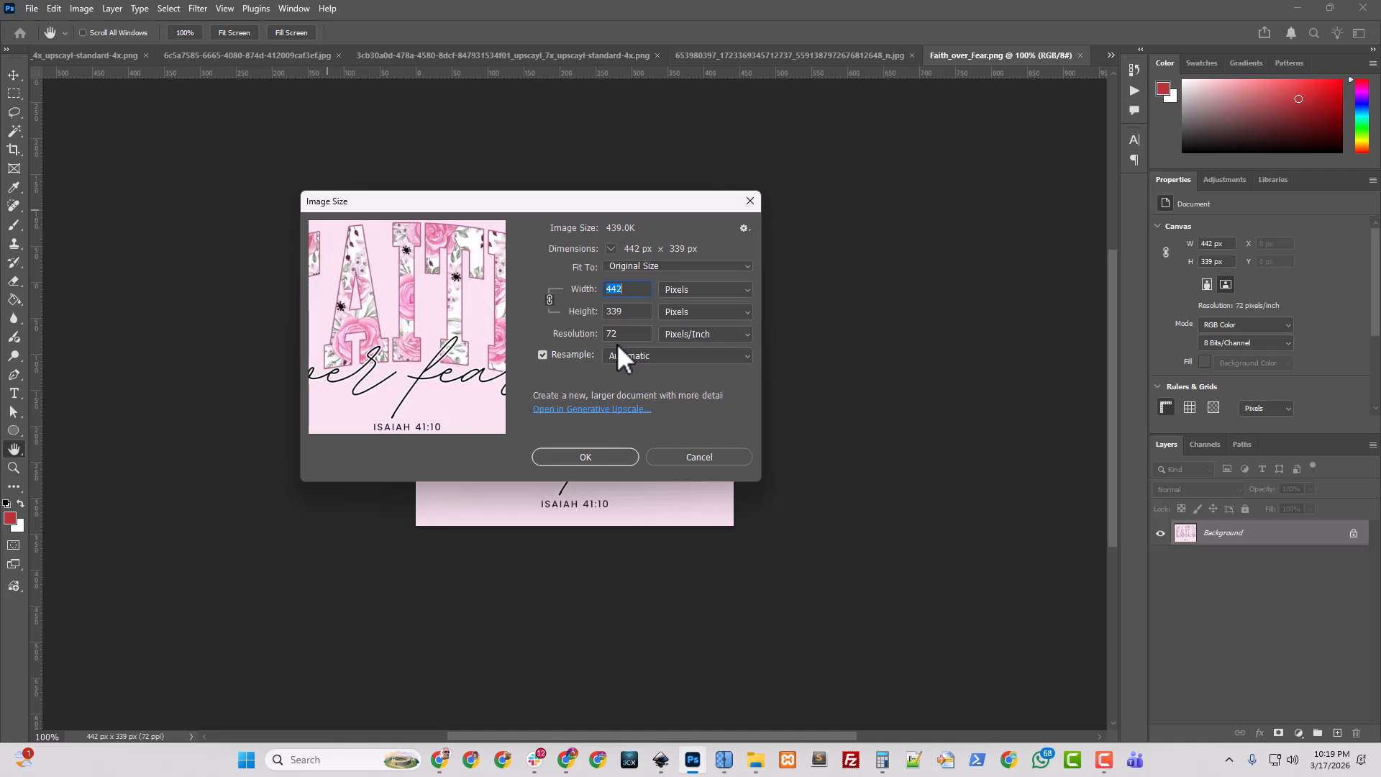
type("6000")
left_click(620, 335)
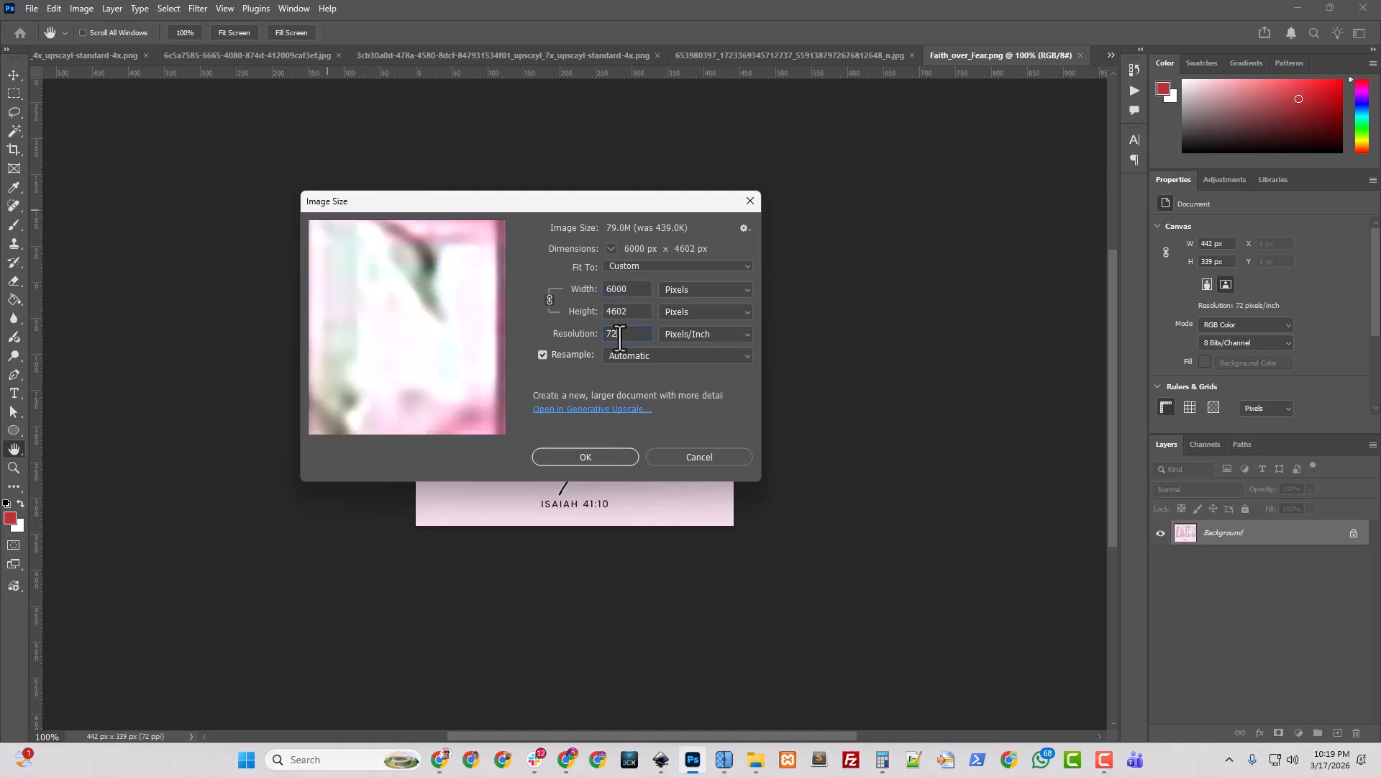
double_click(620, 334)
type("300")
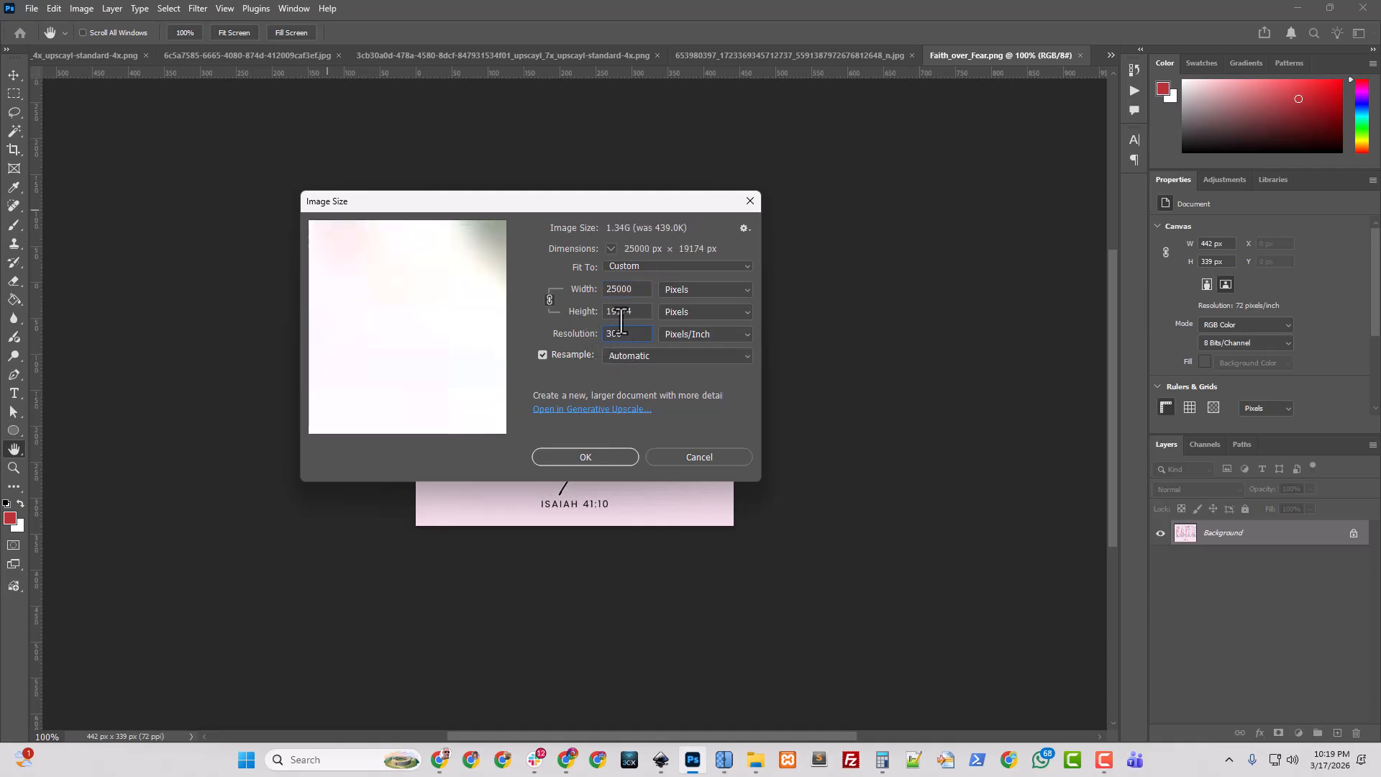
type("6000")
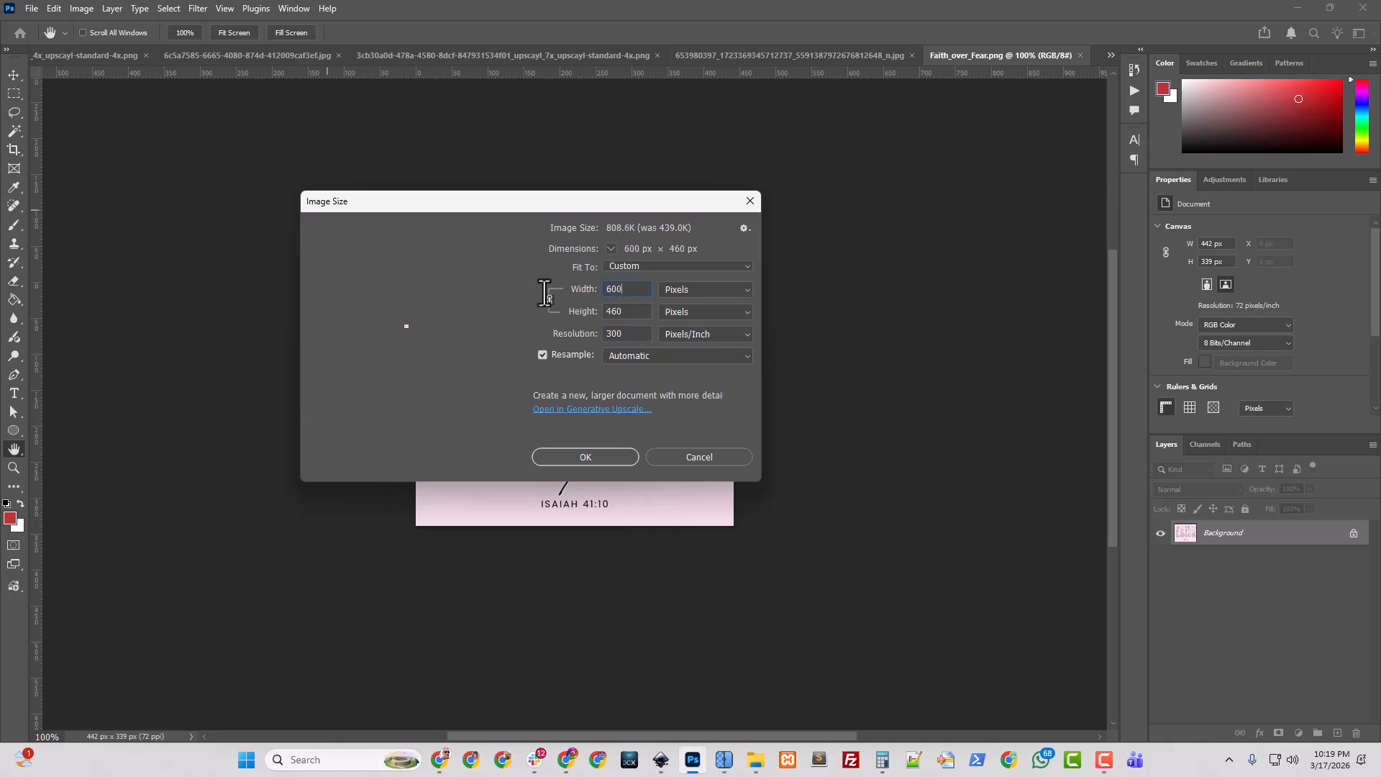
left_click(569, 454)
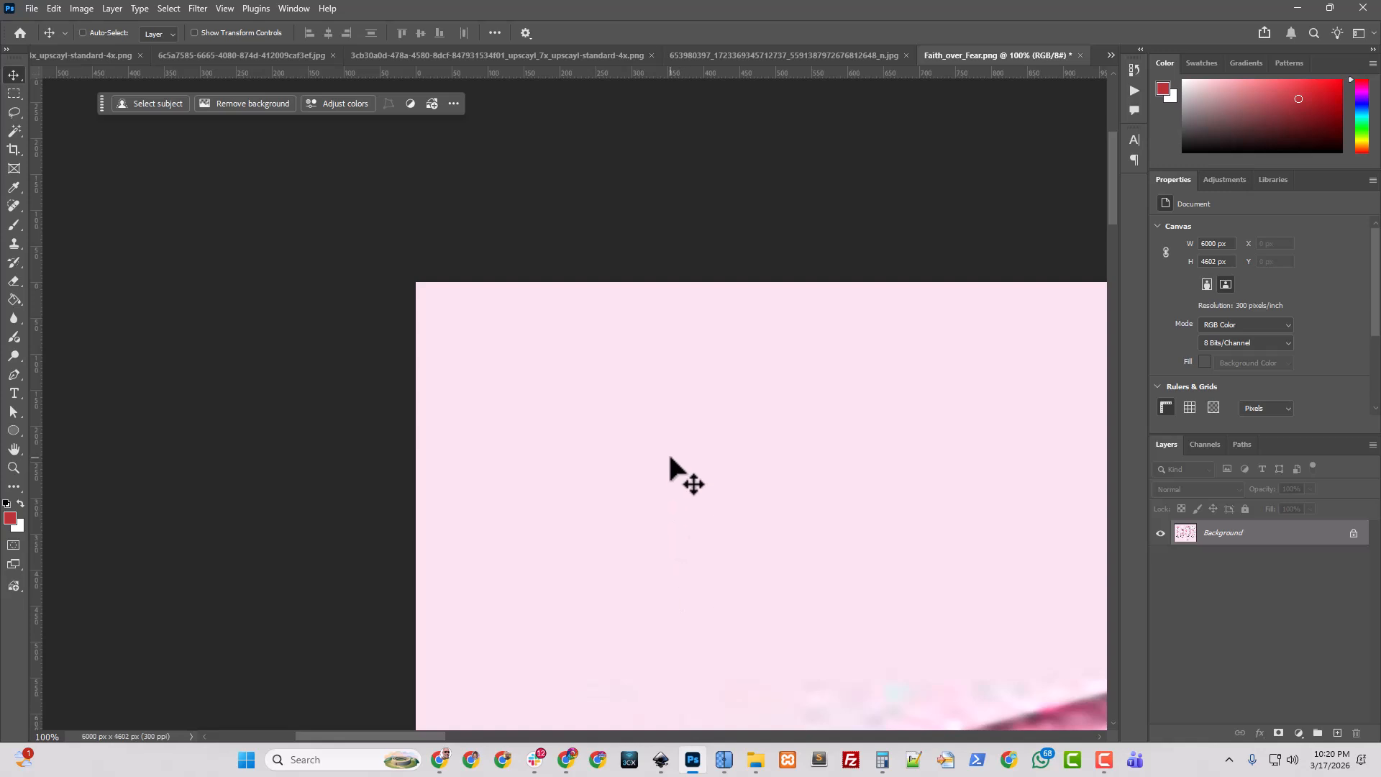
key("ctrl+0")
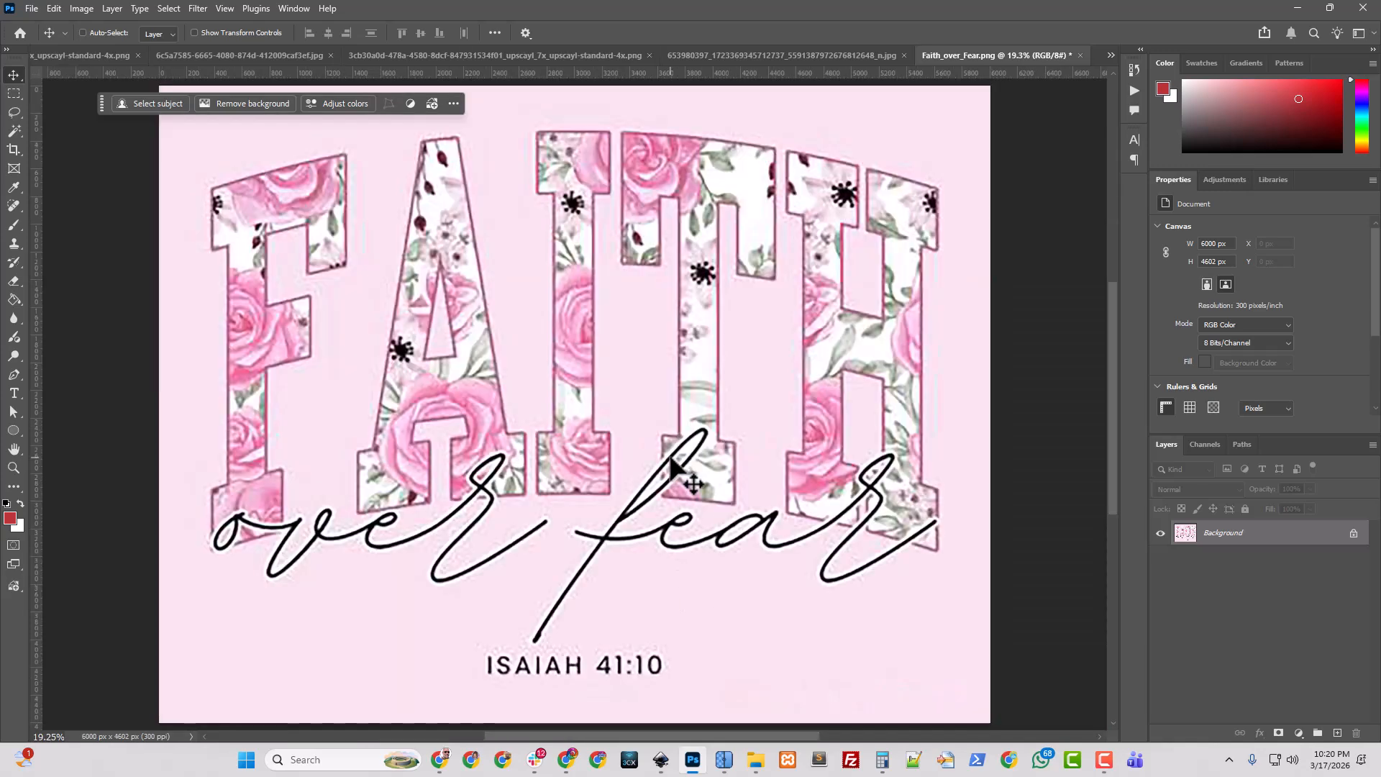
- Place the Faith_textt, Background_image_ and over_fear_text files from File Explorer into the Faith_over_Fear document as embedded layers
left_click(755, 760)
left_click_drag(560, 87, 541, 0)
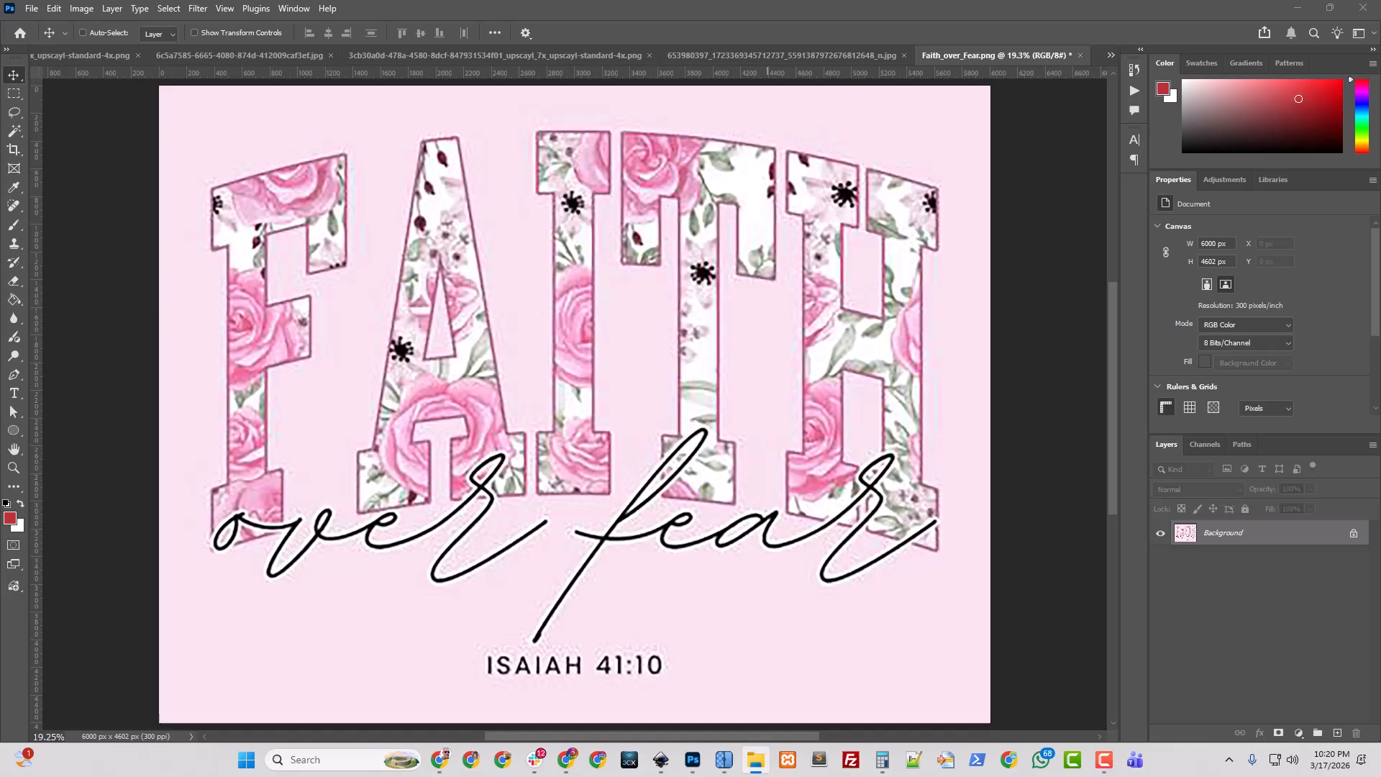
left_click_drag(2, 439, 607, 373)
key("Return")
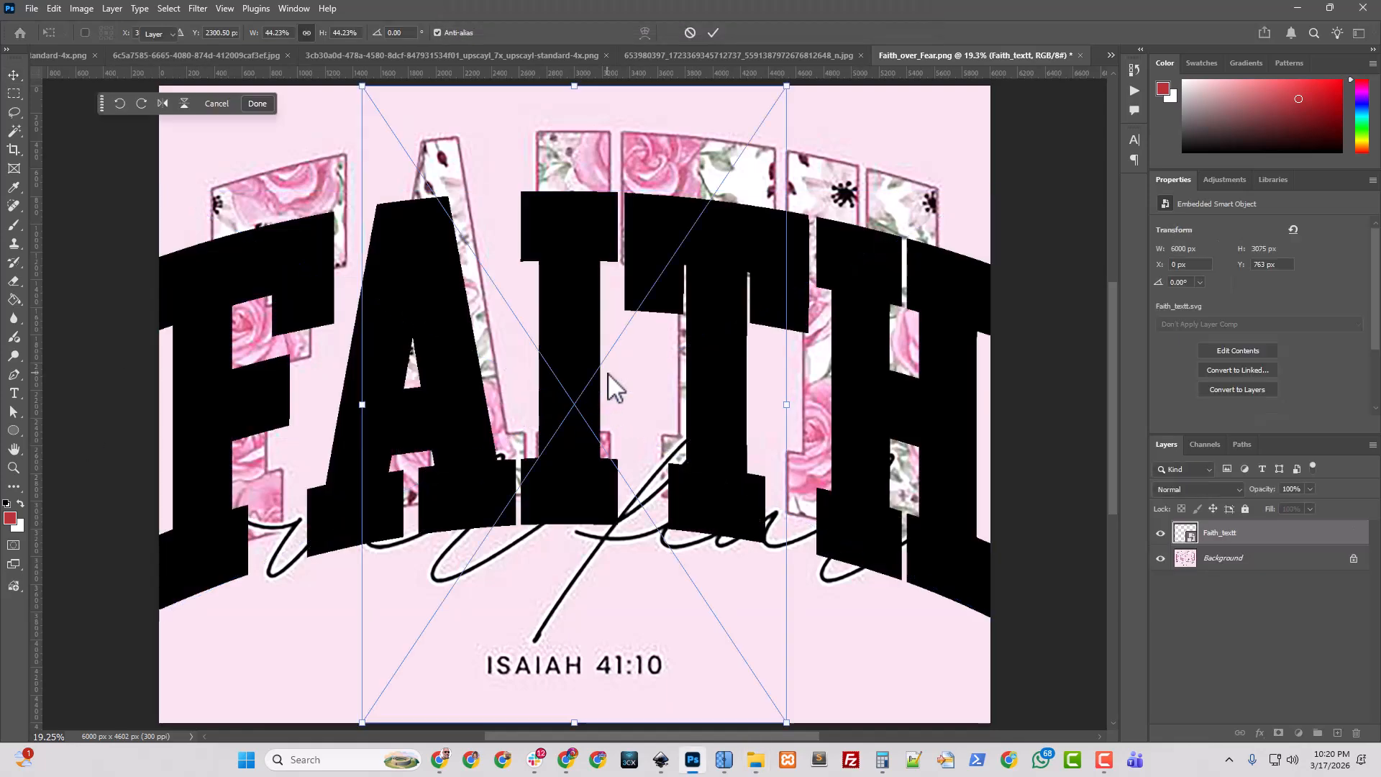
key("Return")
key("Return")
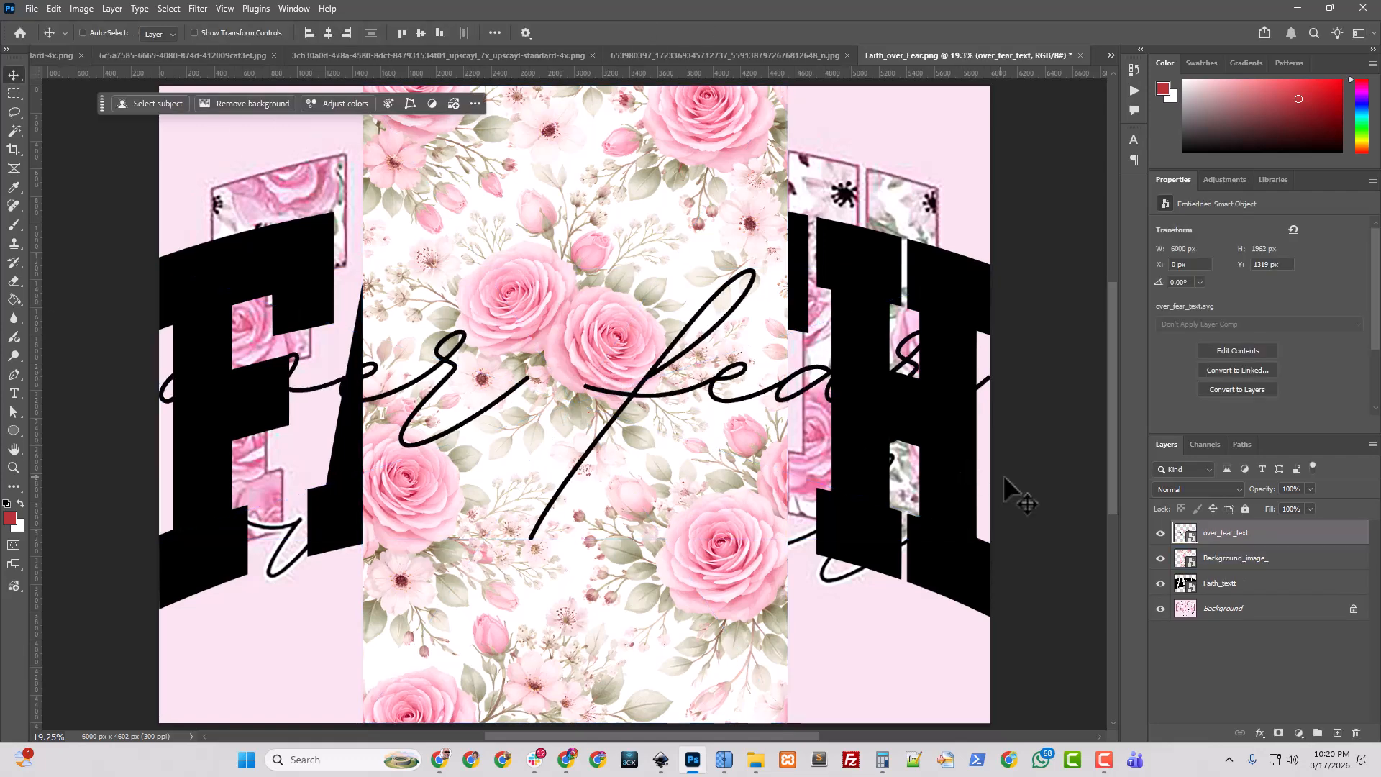
- Scale the over_fear_text layer to about 5211 by 1704 px and position it over the original "over fear" script
left_click(1230, 584)
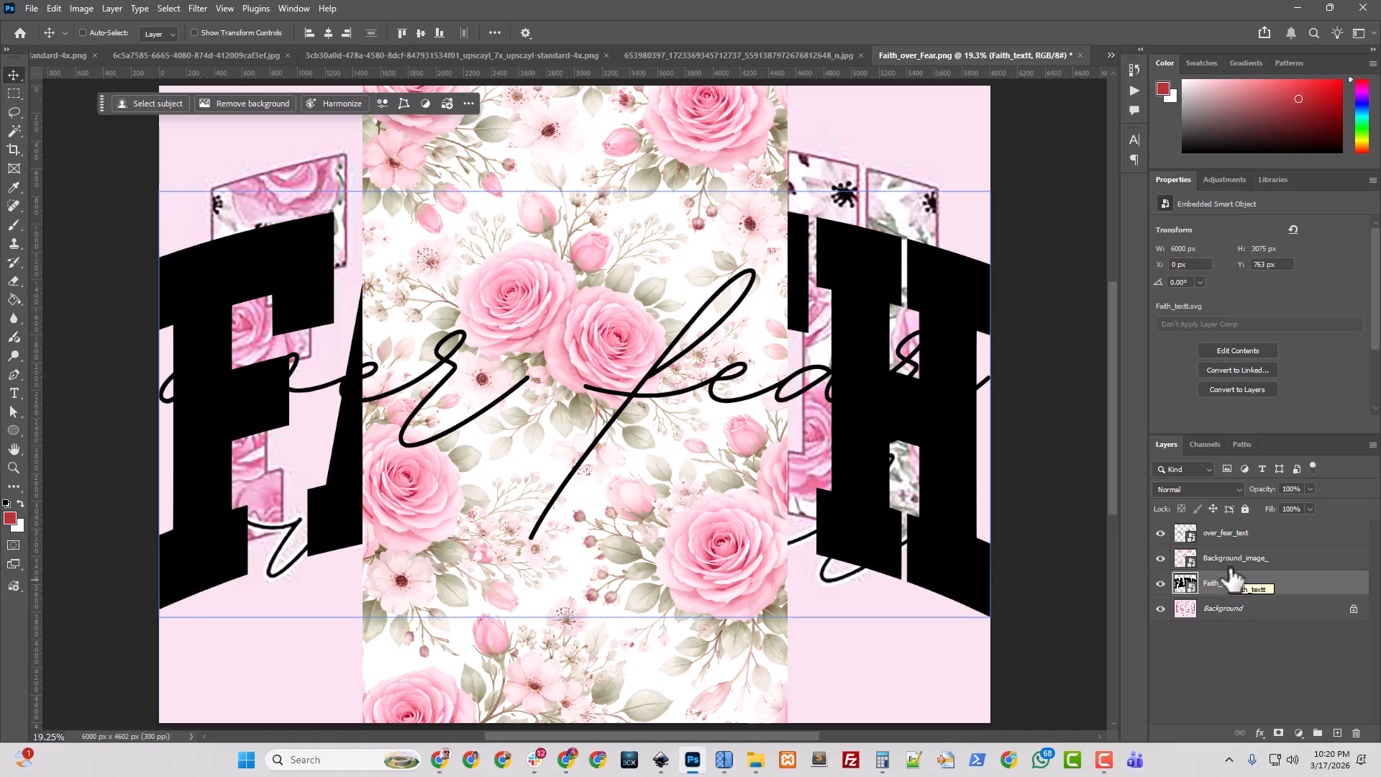
left_click(1232, 560)
left_click(1230, 534)
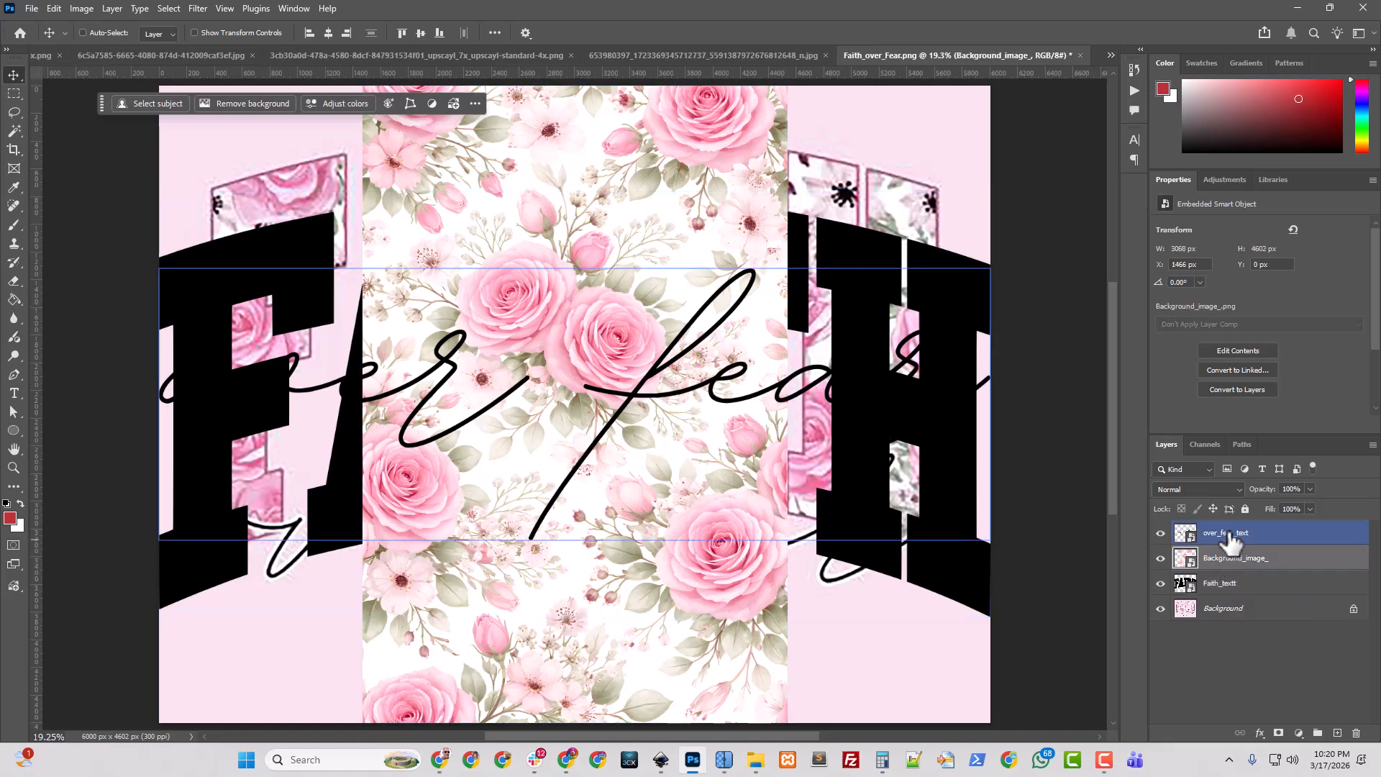
left_click(1232, 559)
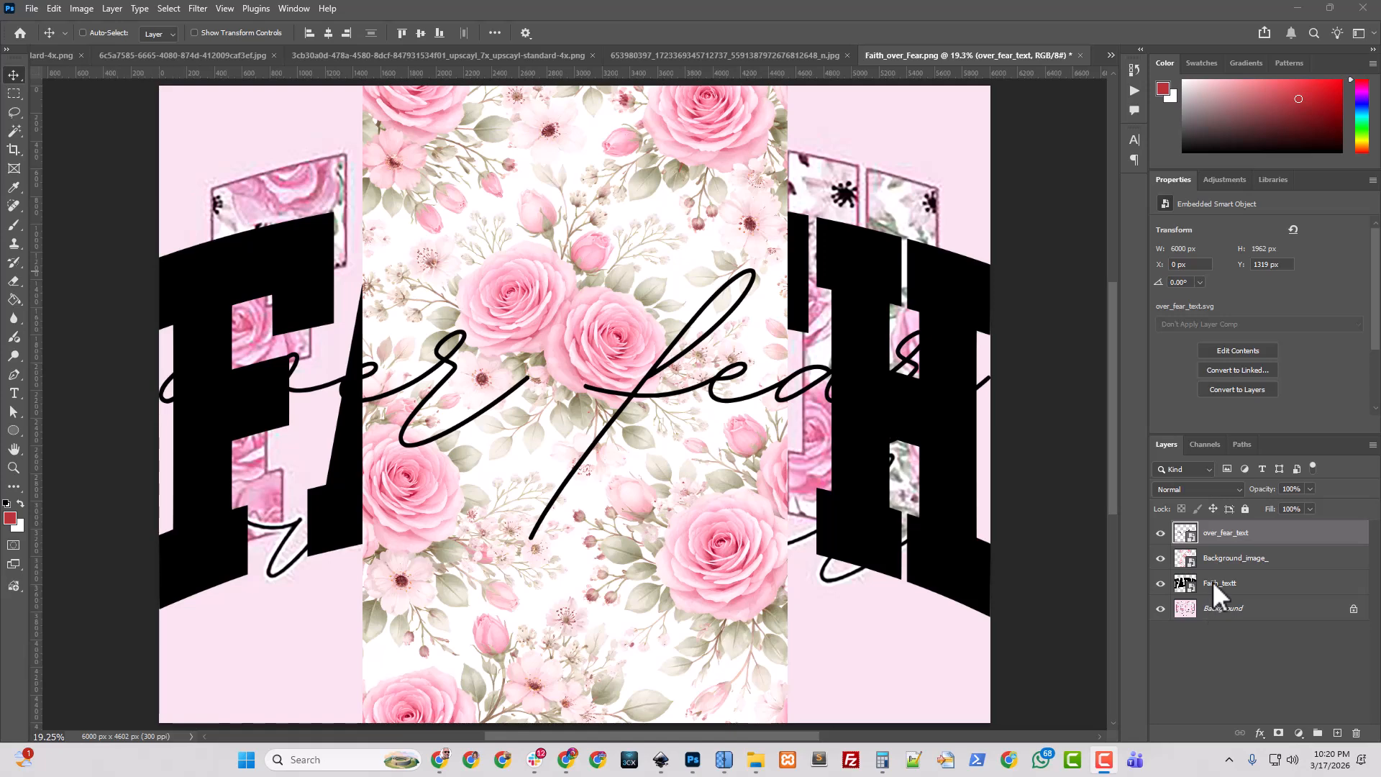
key("ctrl+t")
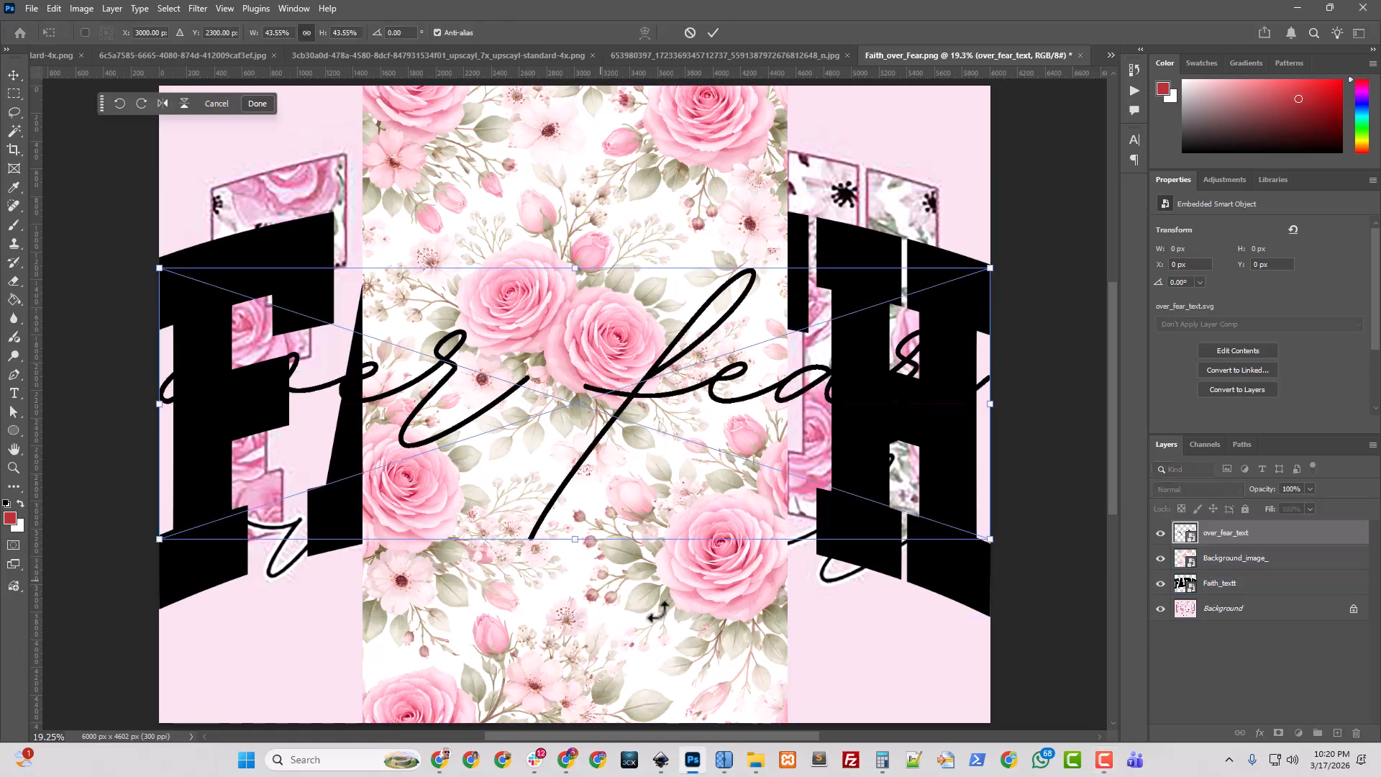
left_click_drag(990, 538, 923, 517)
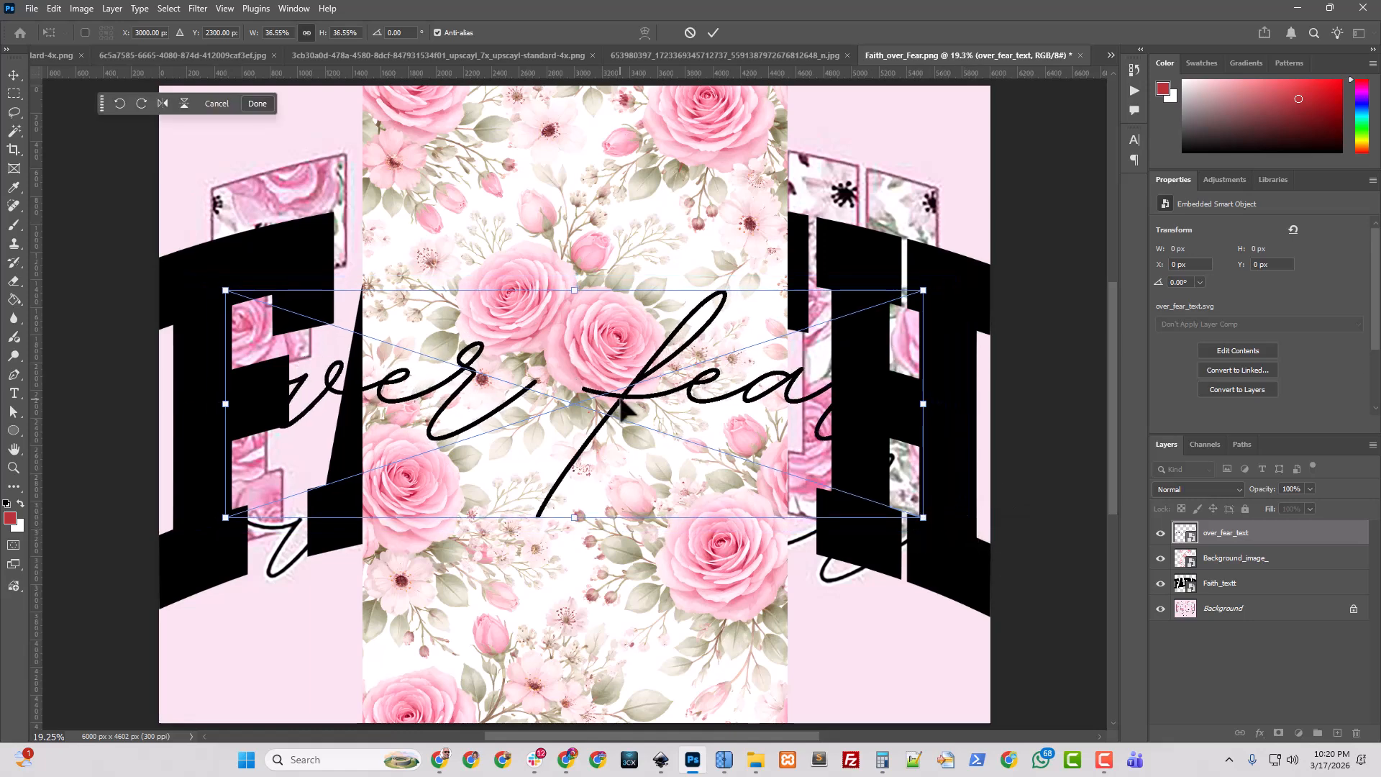
left_click_drag(620, 408, 611, 554)
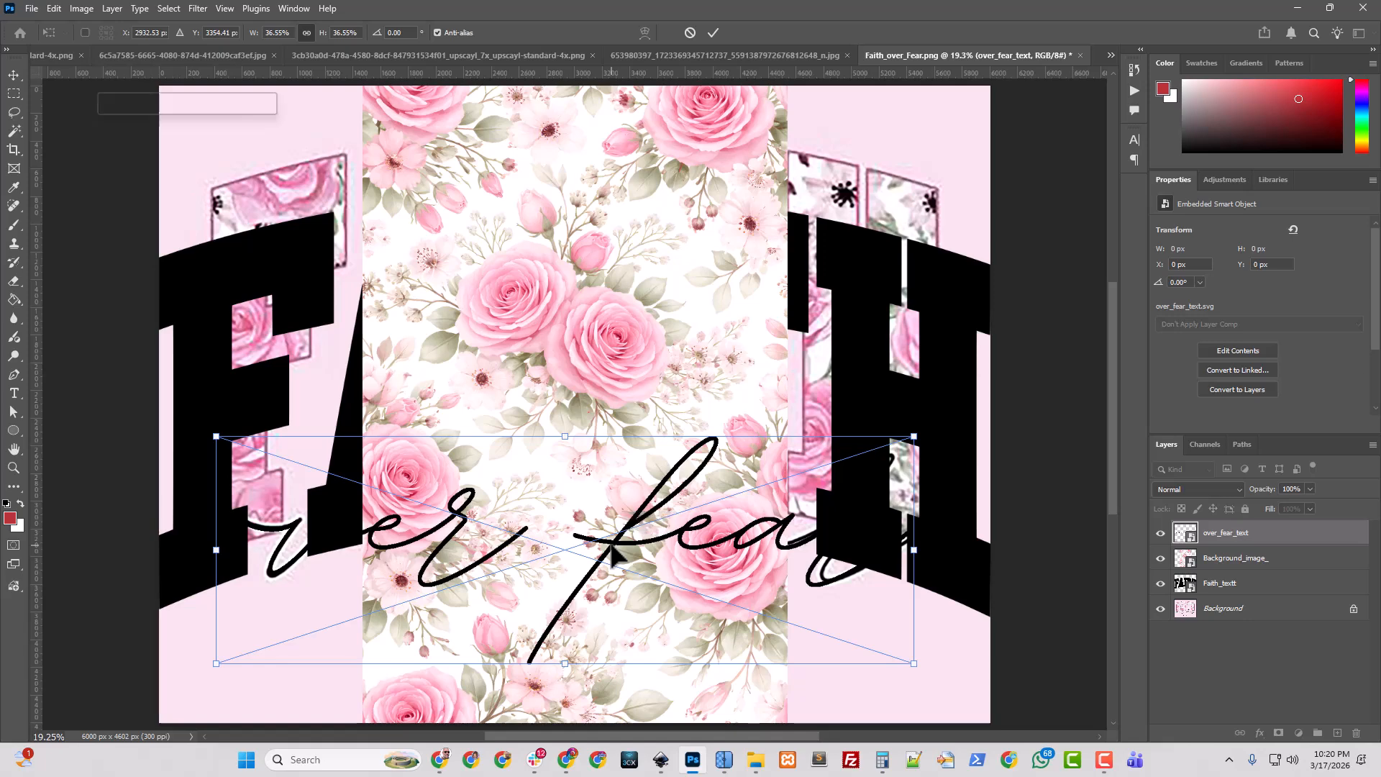
left_click_drag(905, 665, 926, 668)
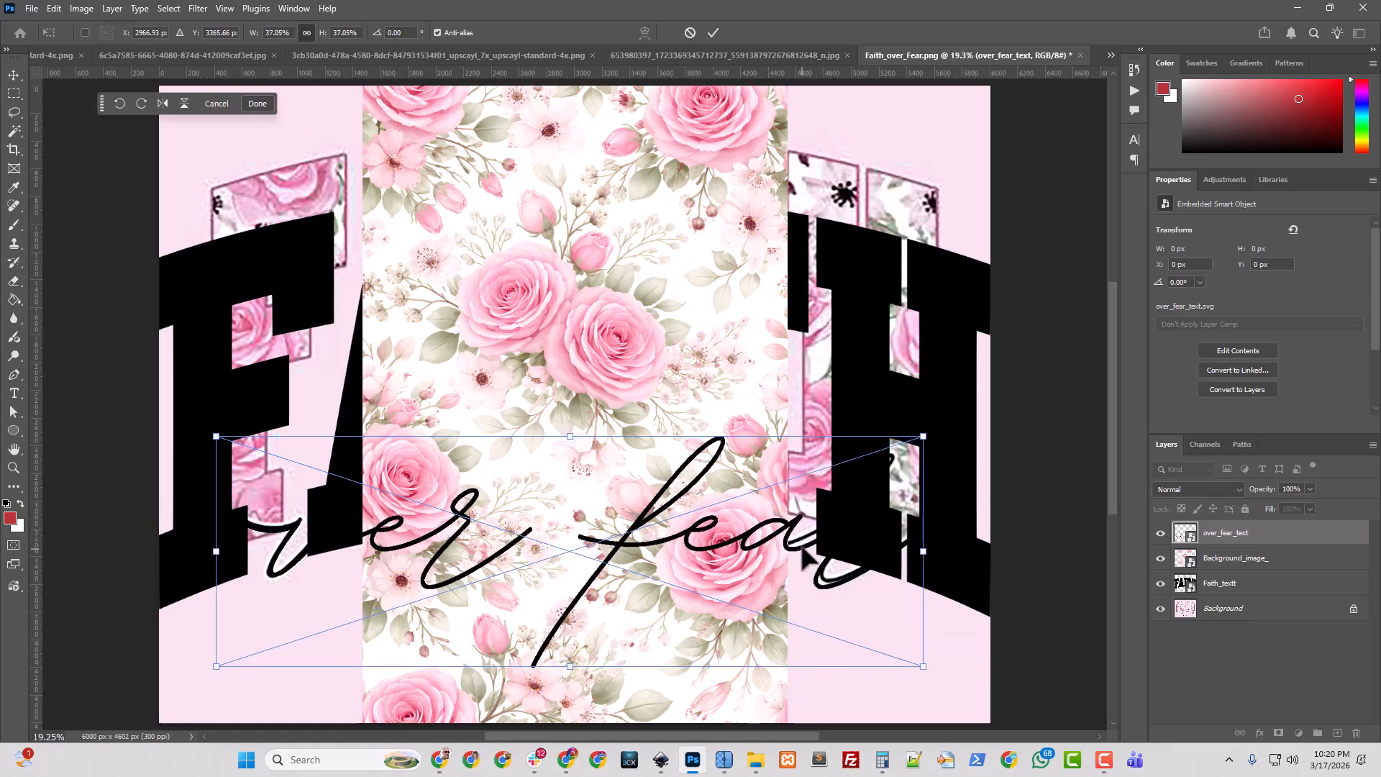
mouse_move(803, 551)
left_mouse_down()
mouse_move(813, 546)
mouse_move(802, 544)
left_mouse_up()
mouse_move(921, 660)
left_mouse_down()
mouse_move(944, 661)
mouse_move(933, 664)
left_mouse_up()
key("Return")
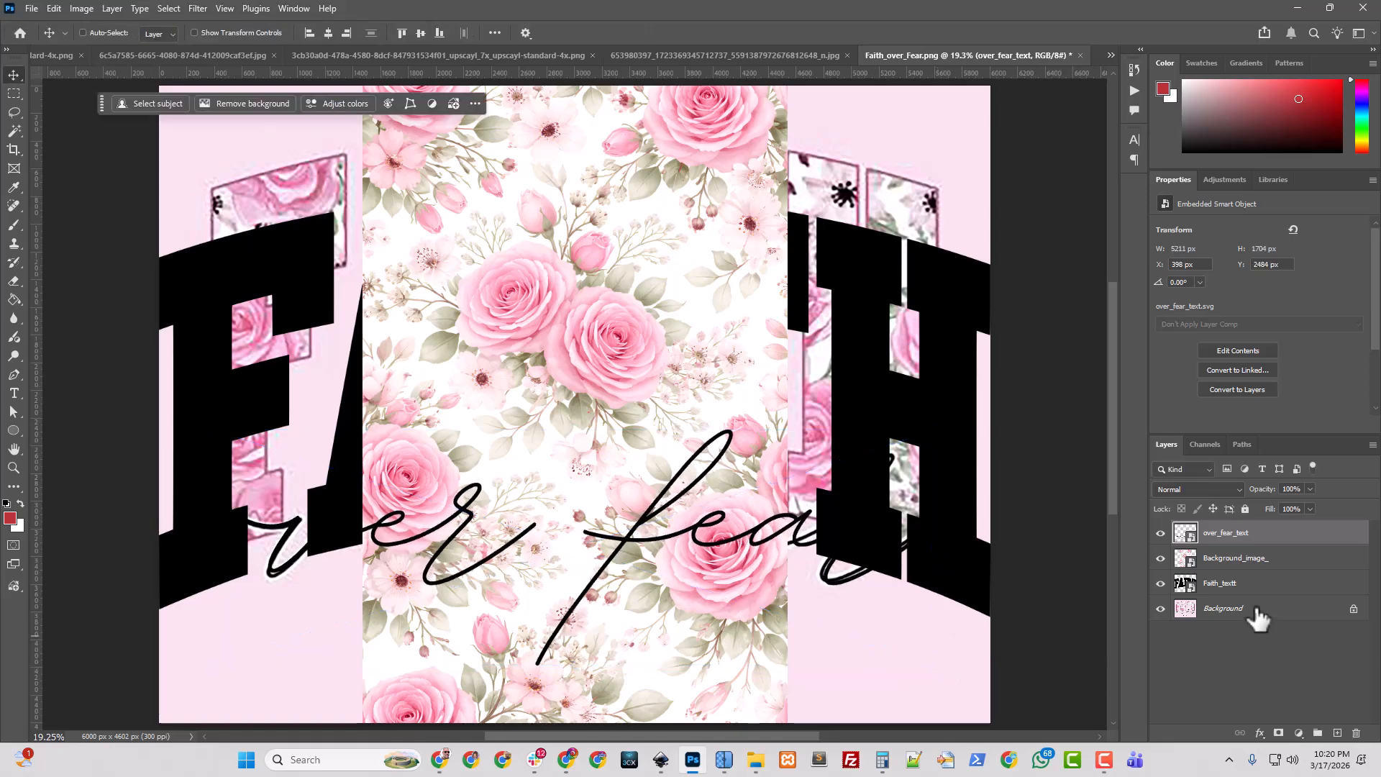
- Scale and stretch the Faith_textt layer to about 5282 by 3060 px, positioned over the original FAITH lettering
left_click(1255, 586)
key("ctrl+t")
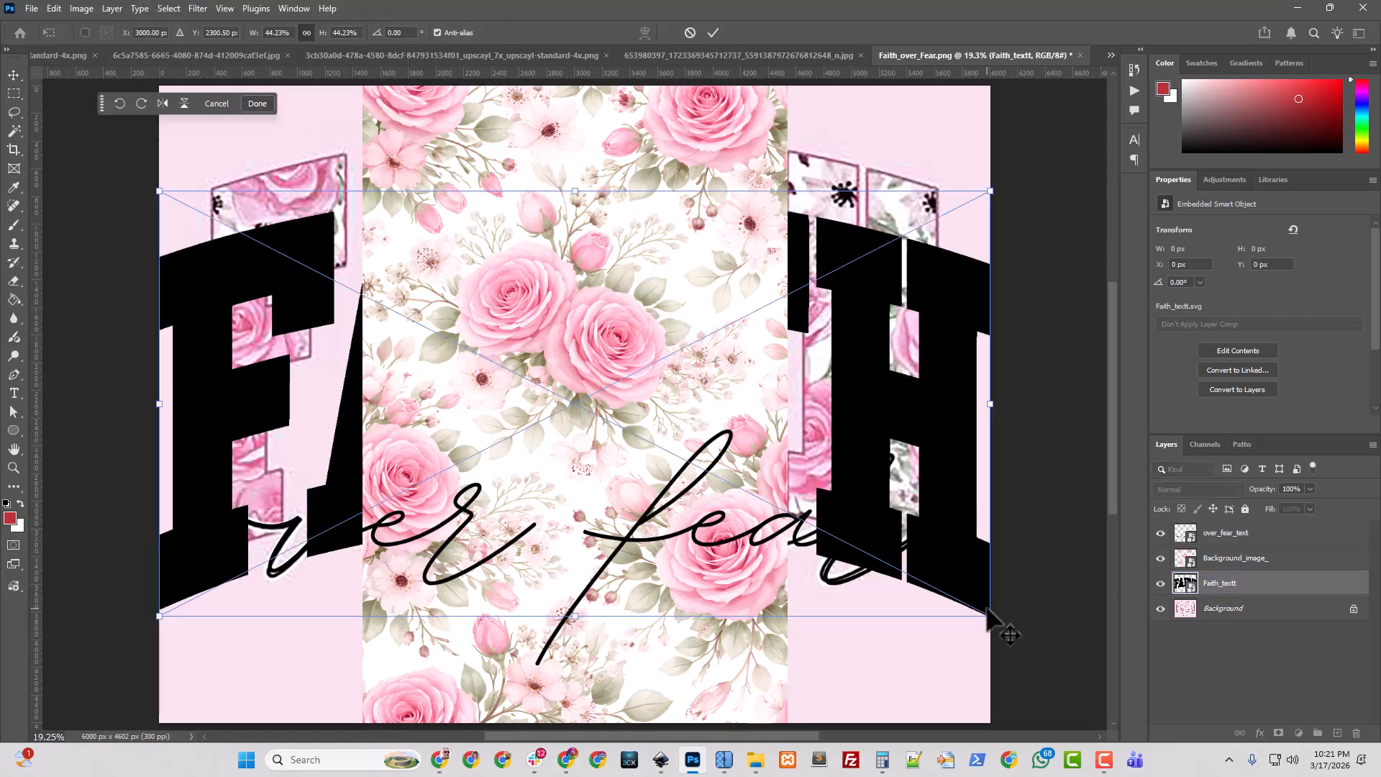
left_click_drag(993, 616, 941, 594)
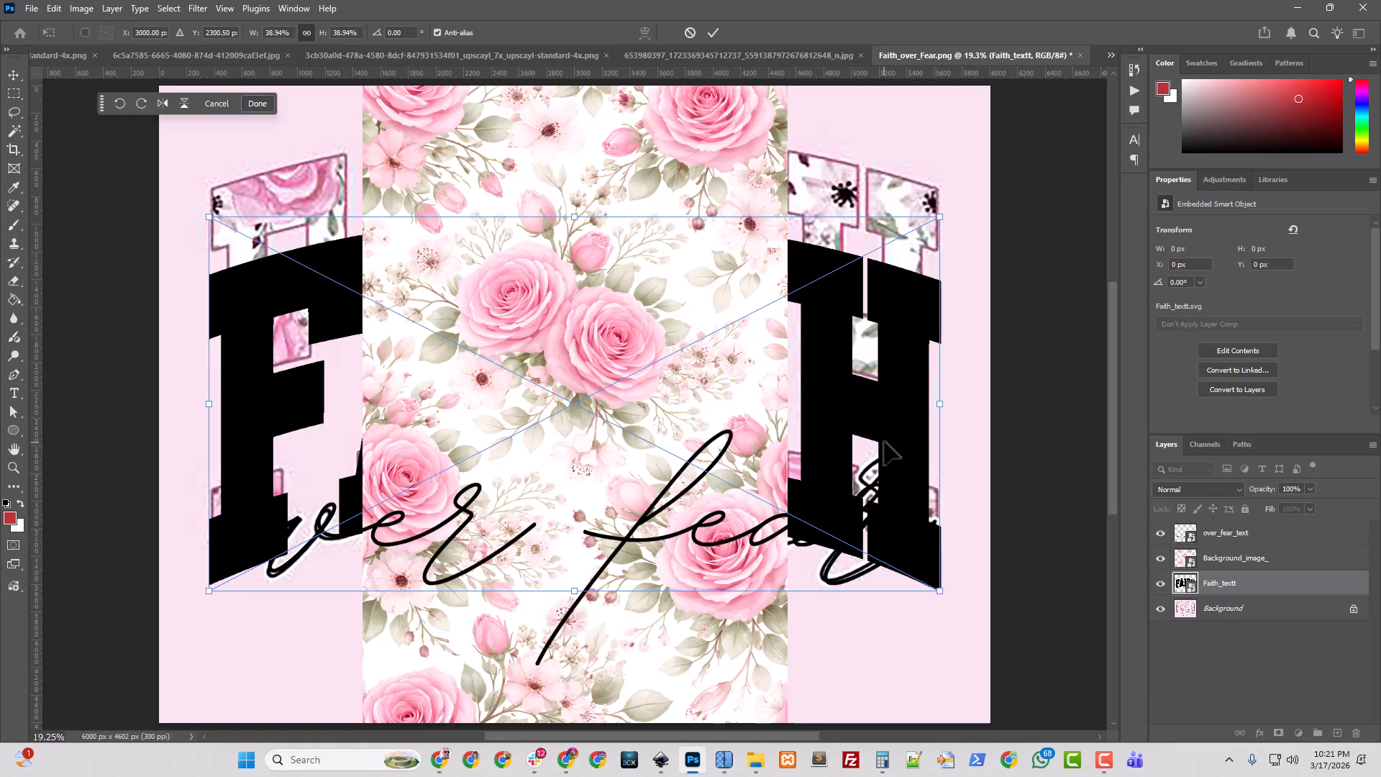
left_click_drag(886, 452, 885, 366)
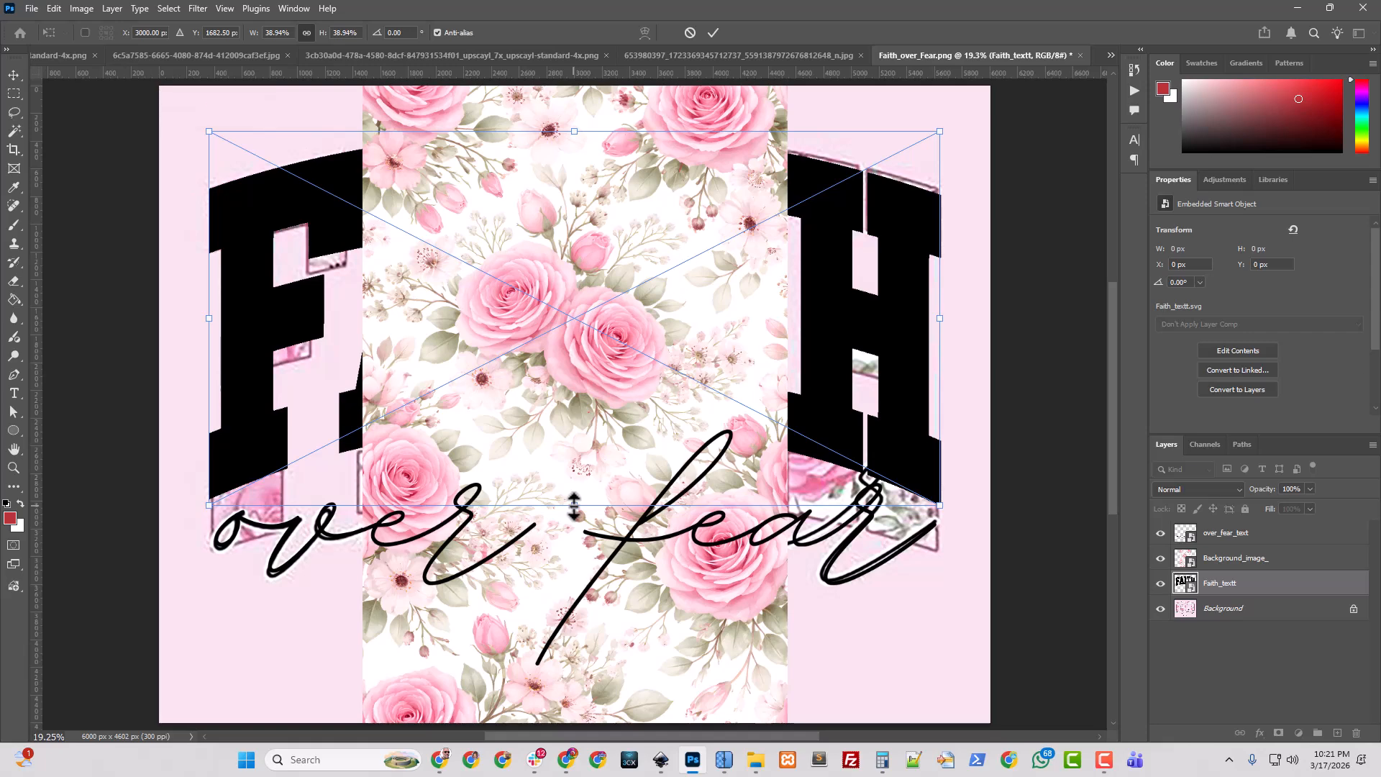
left_click_drag(575, 506, 597, 554)
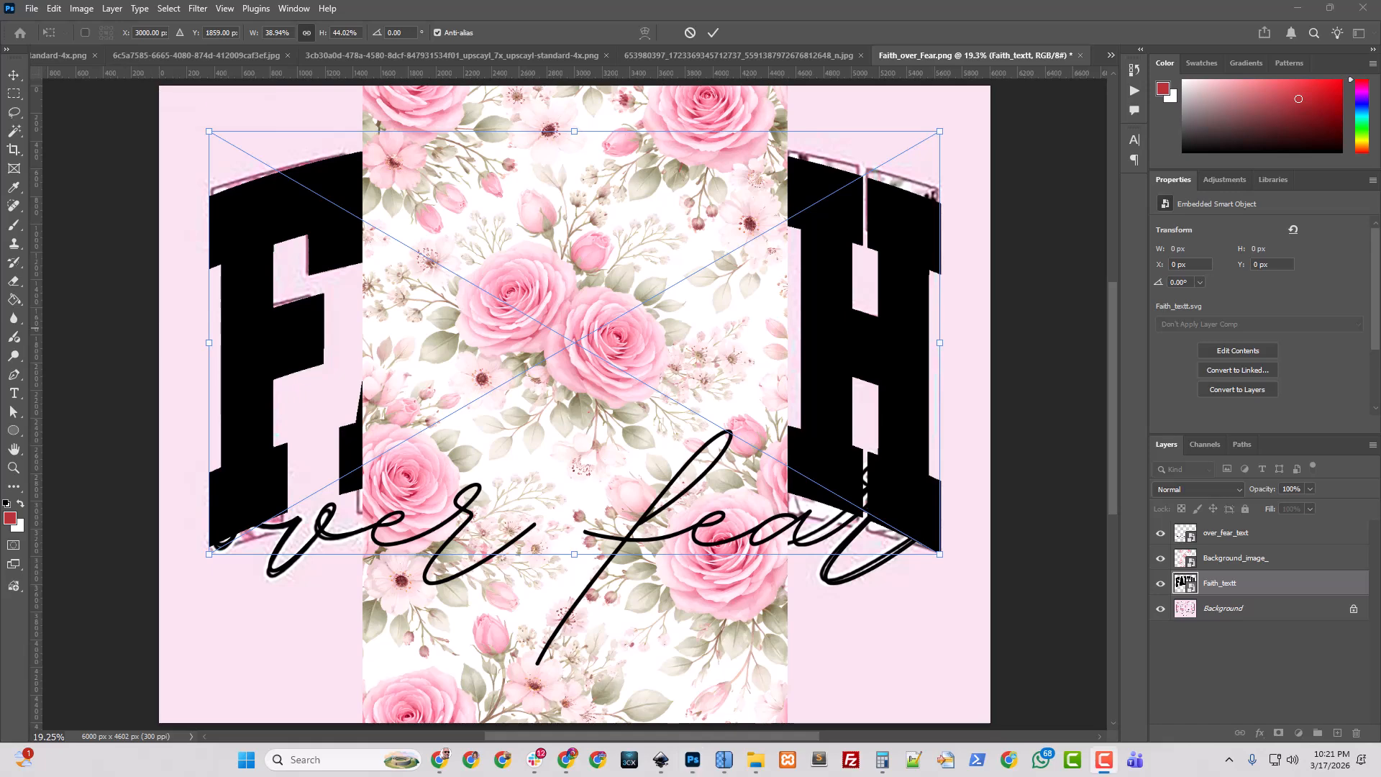
left_click(722, 18)
key("Return")
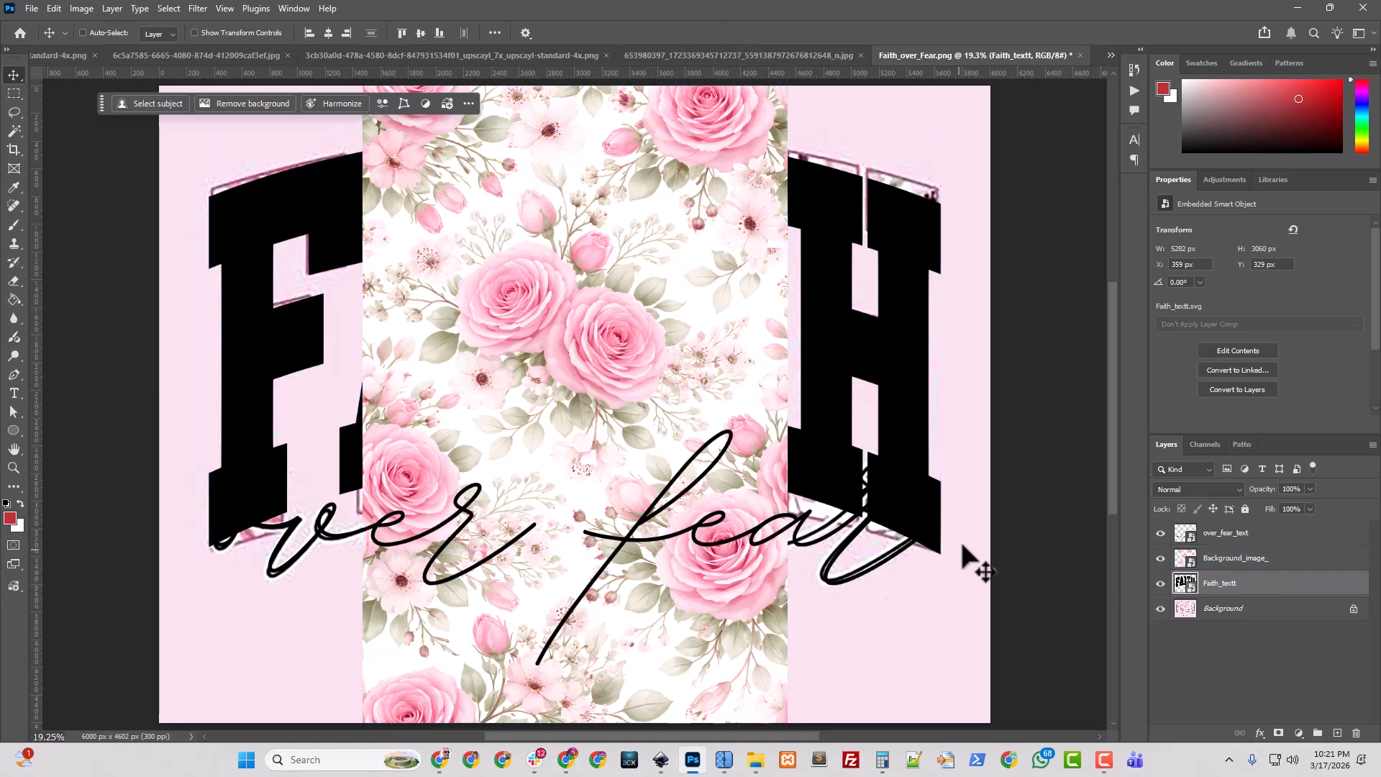
- Add two horizontal guides level with the upper and lower outer corners of the F in FAITH
left_click_drag(712, 73, 713, 548)
left_click_drag(734, 72, 736, 196)
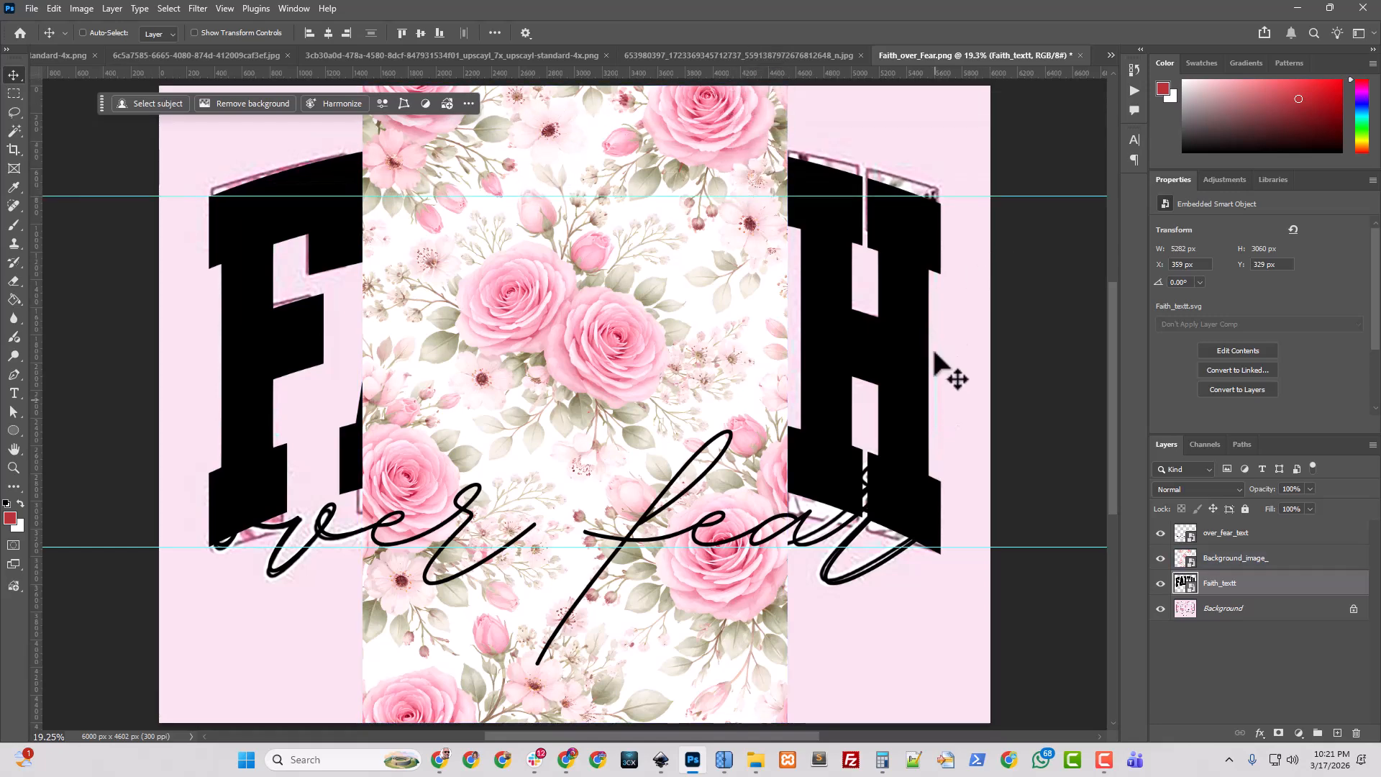
left_click(1245, 561)
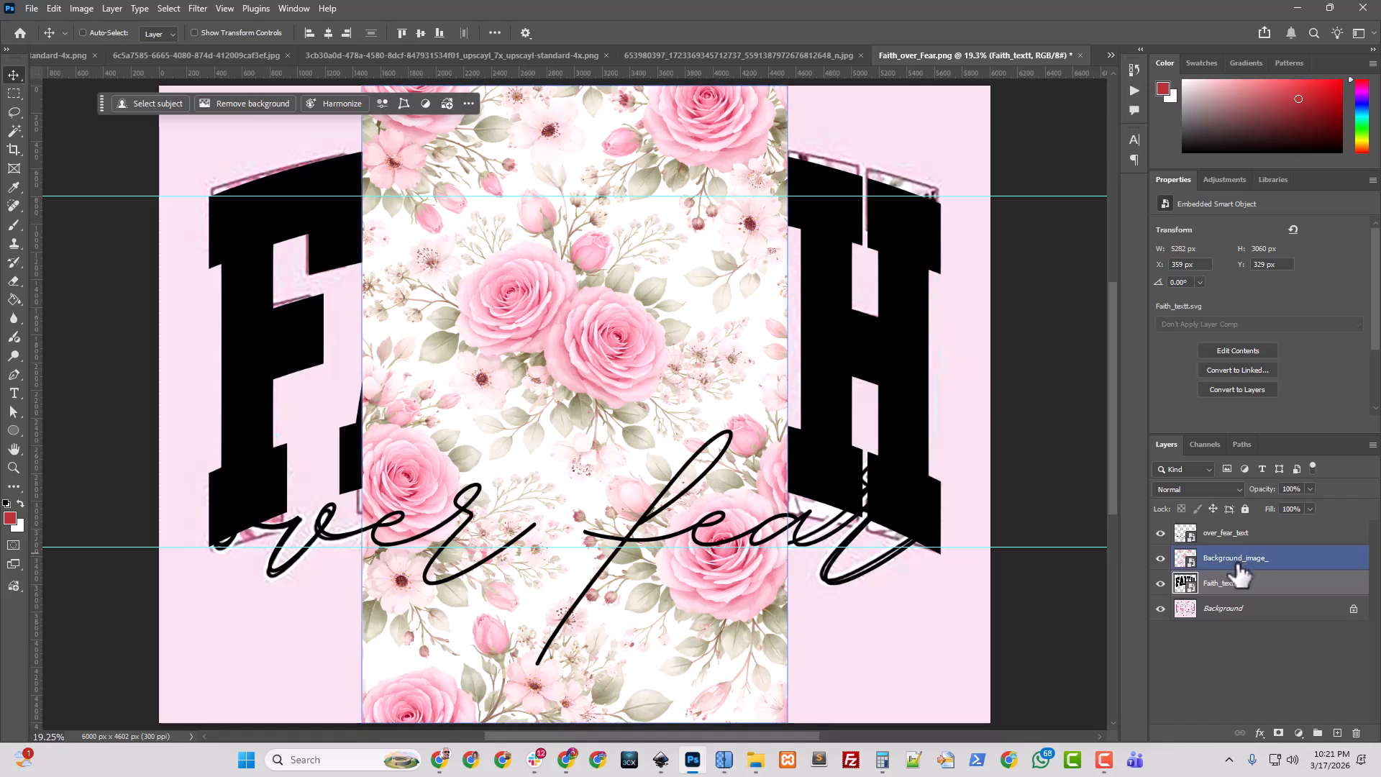
left_click(1223, 587)
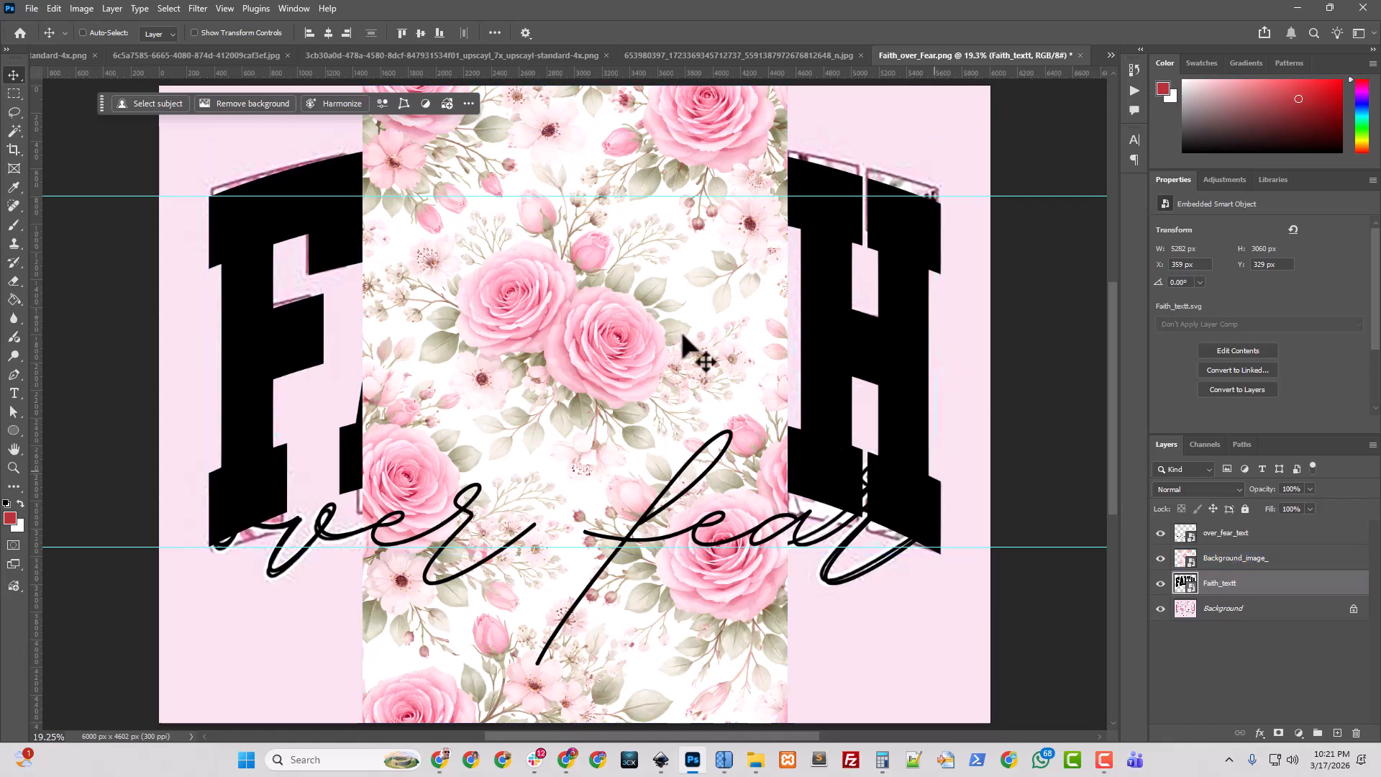
- Rasterize the Faith_textt layer so that all transform options can be applied to it
left_click(54, 8)
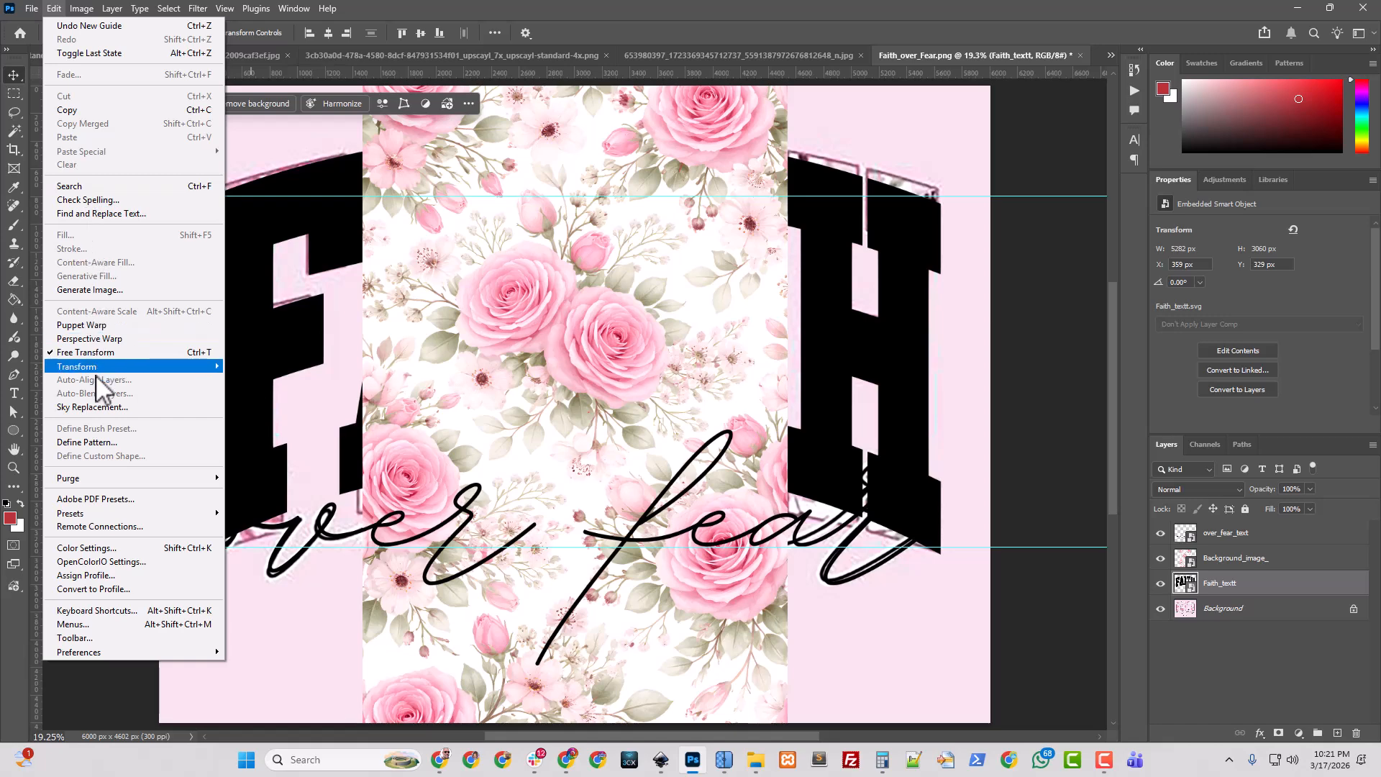
mouse_move(103, 367)
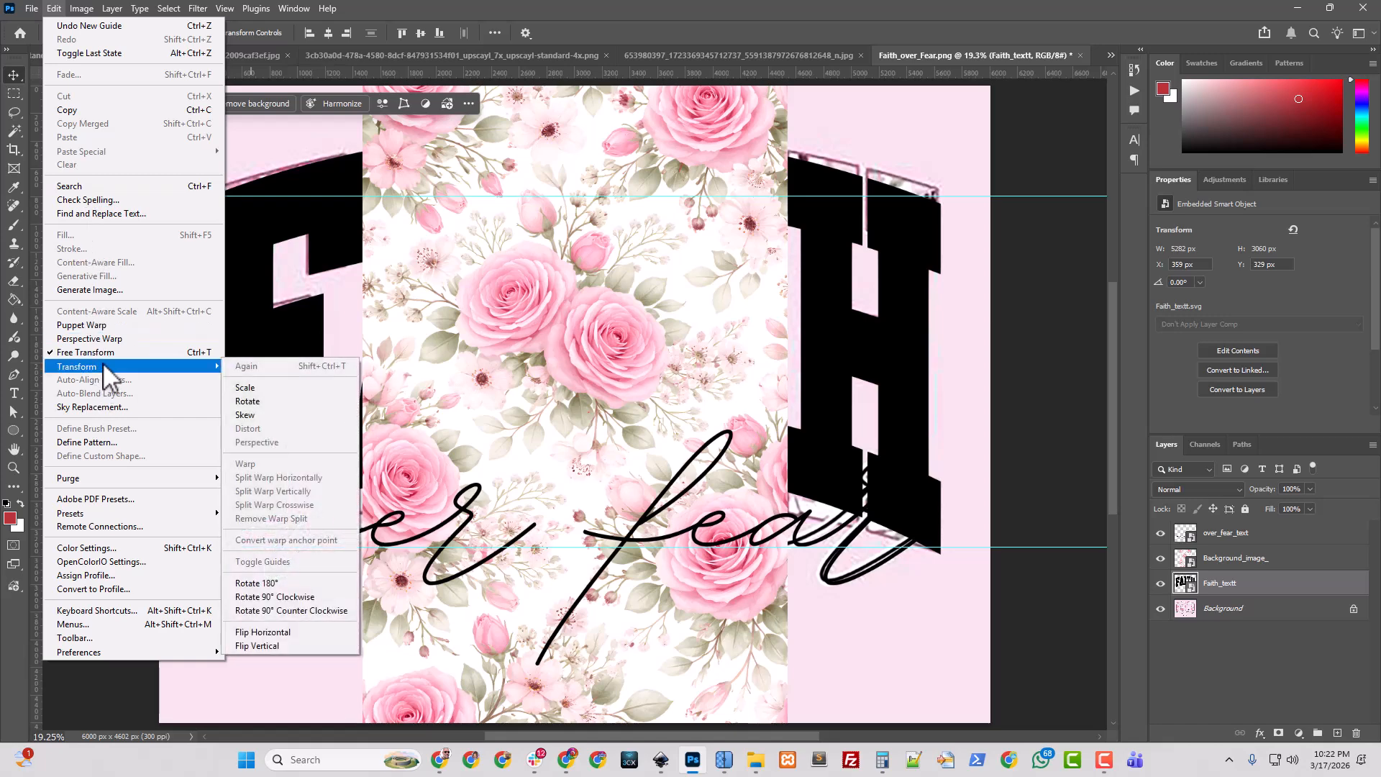
left_click(1227, 589)
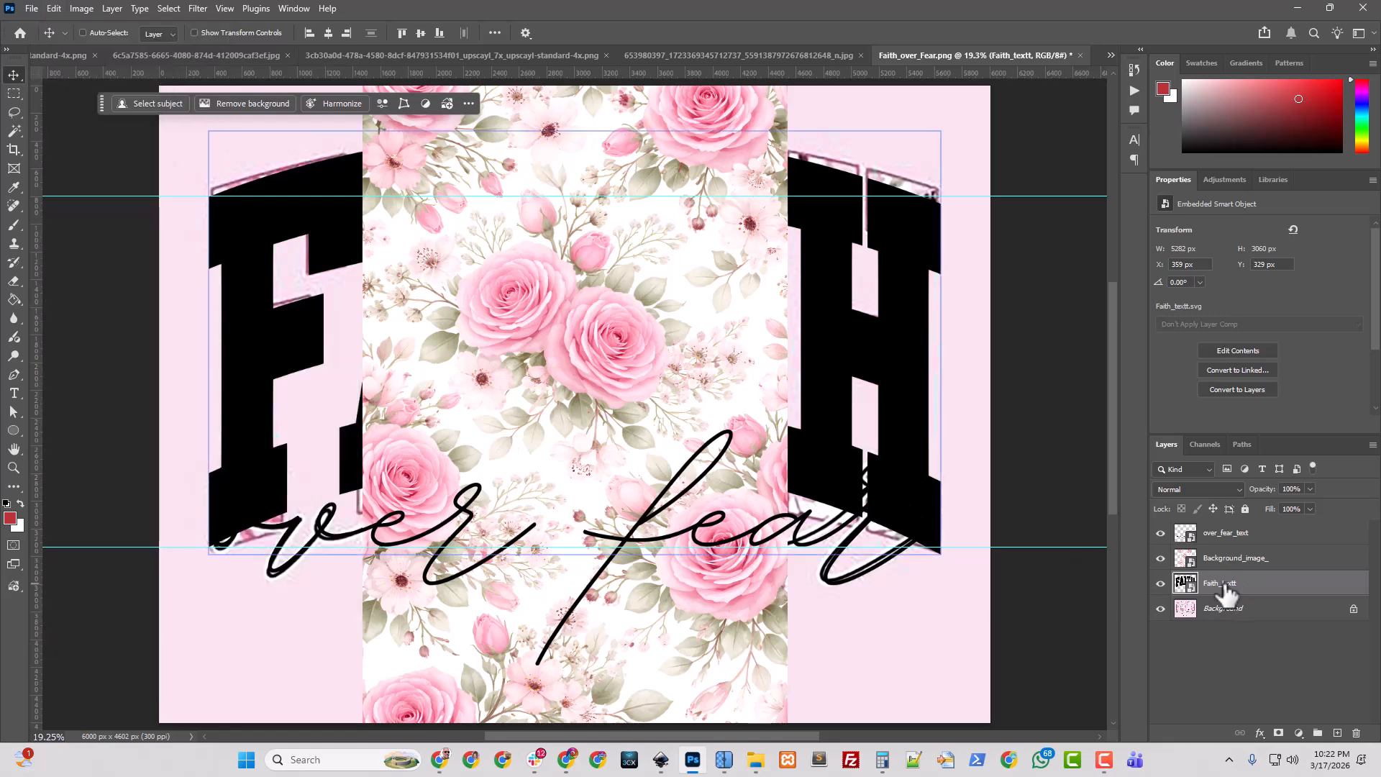
right_click(1226, 589)
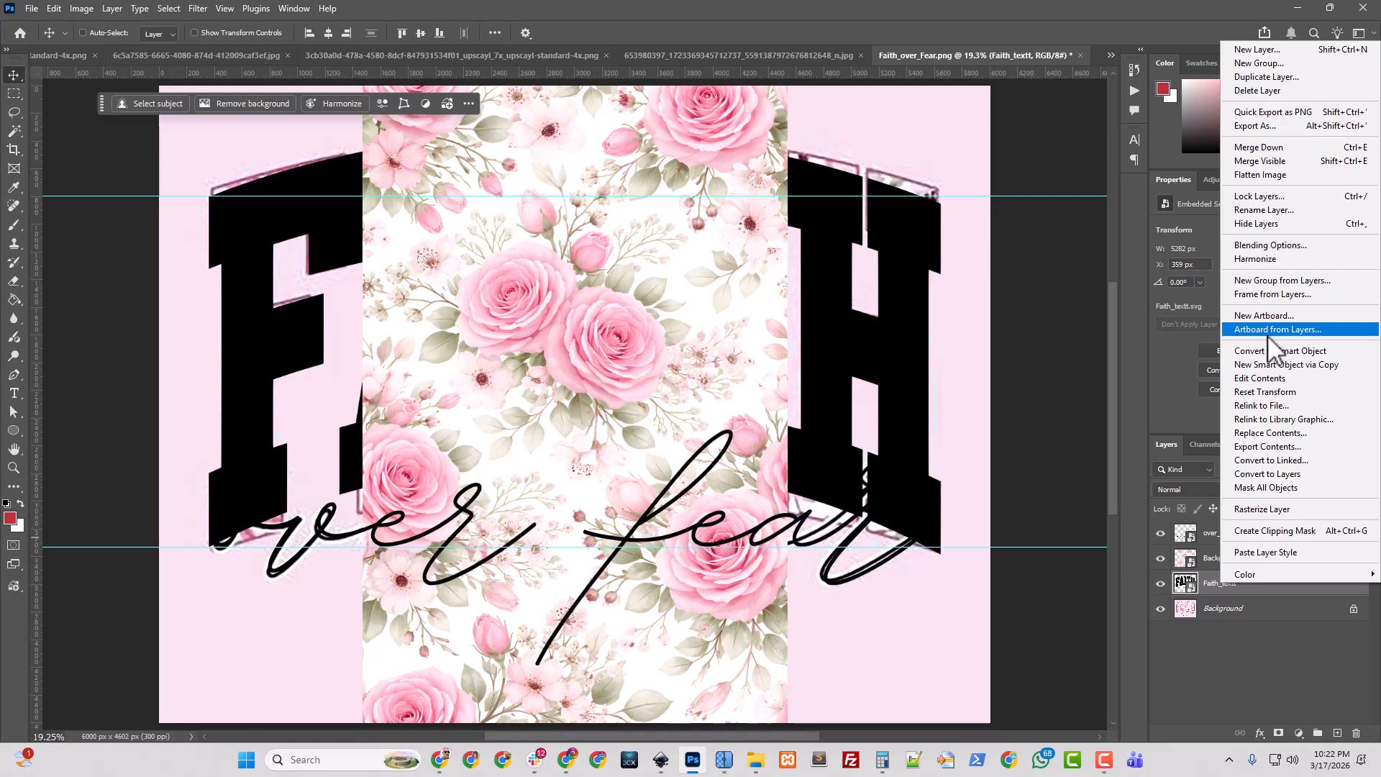
left_click(1272, 509)
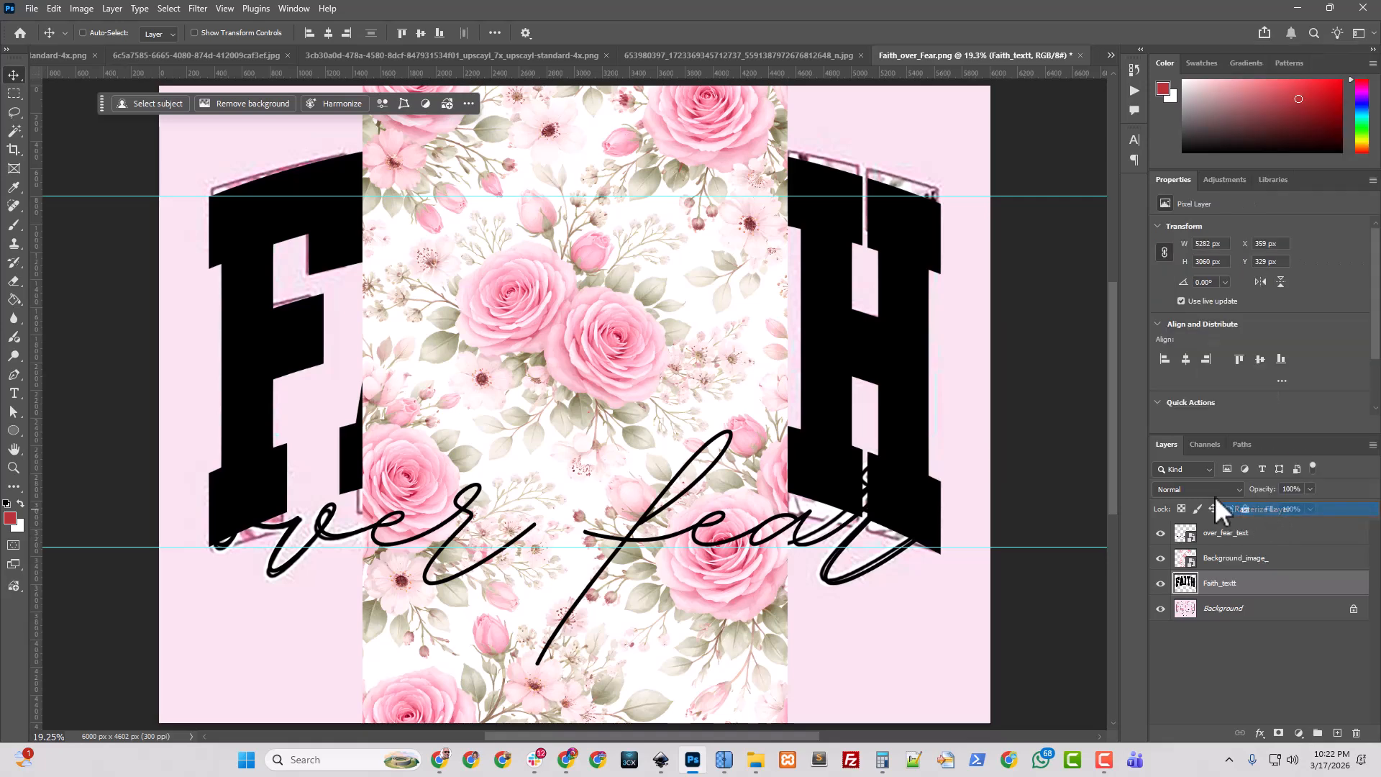
- Use the Perspective transform to slant Faith_textt vertically by about -0.56°, raising its H end to match the guides
key("ctrl+t")
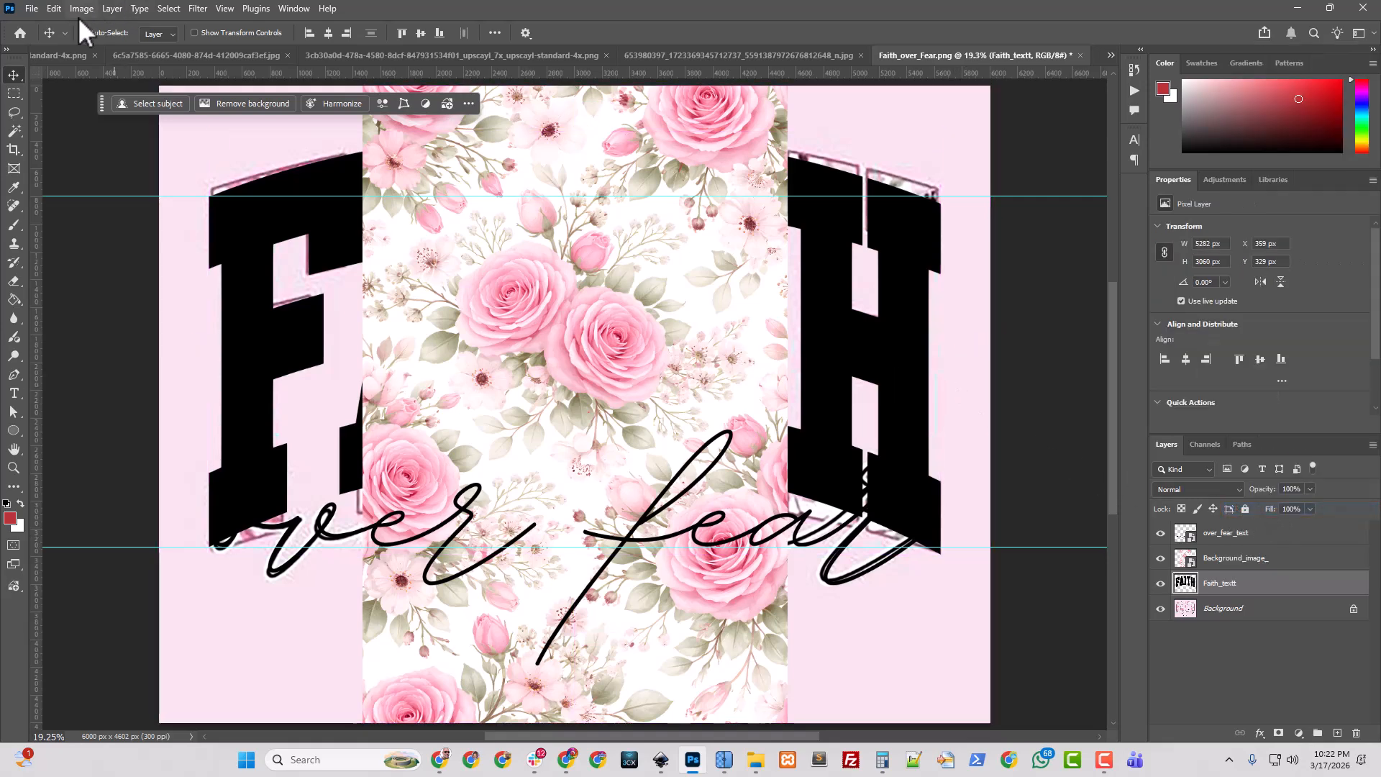
left_click(53, 8)
mouse_move(91, 367)
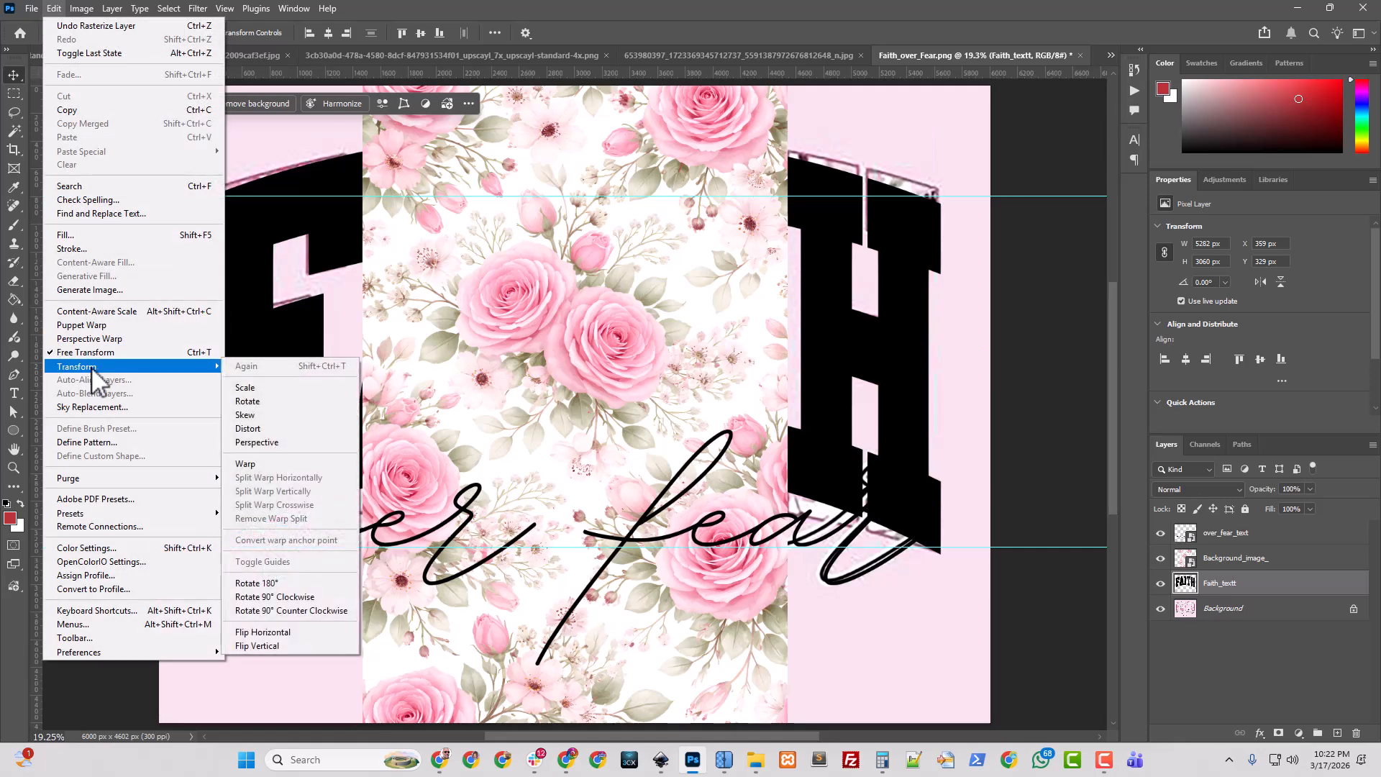
left_click(295, 442)
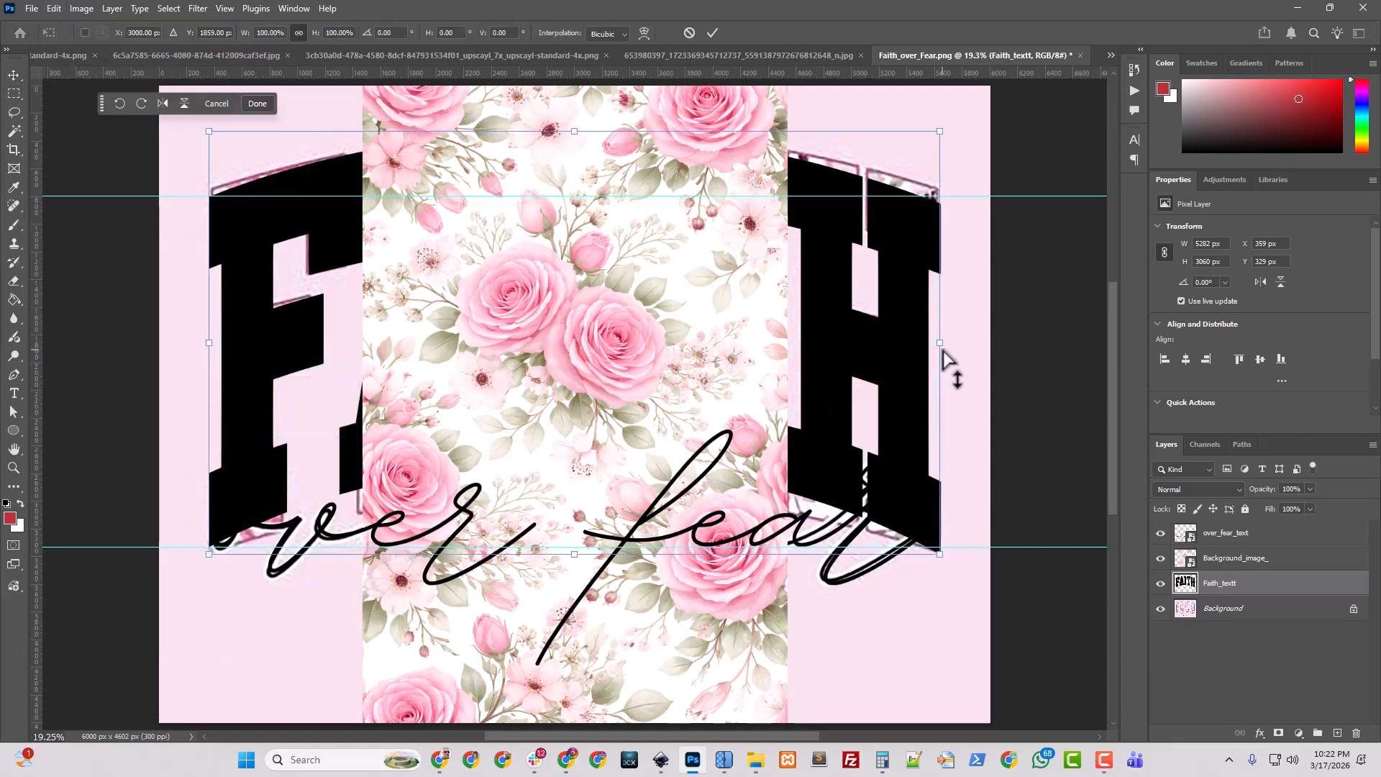
left_click_drag(940, 342, 939, 336)
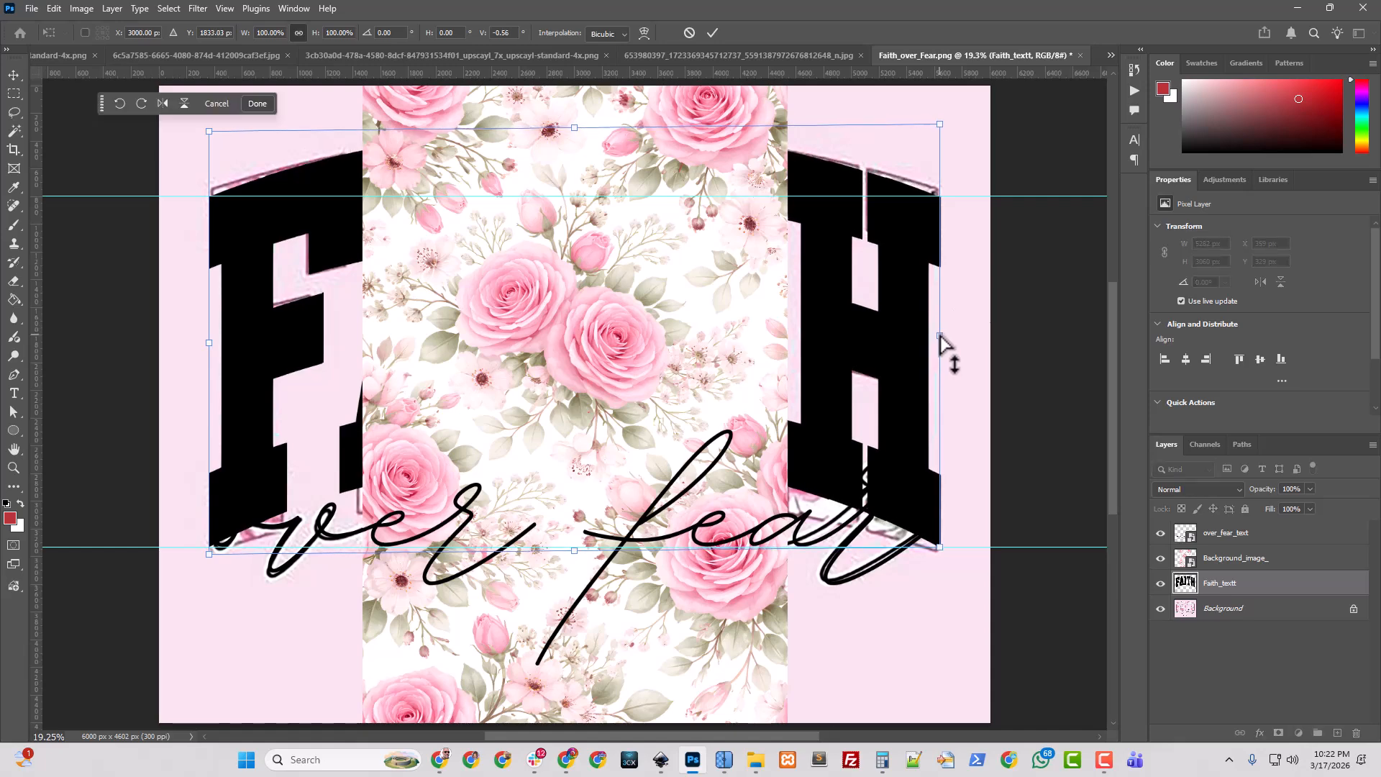
key("Return")
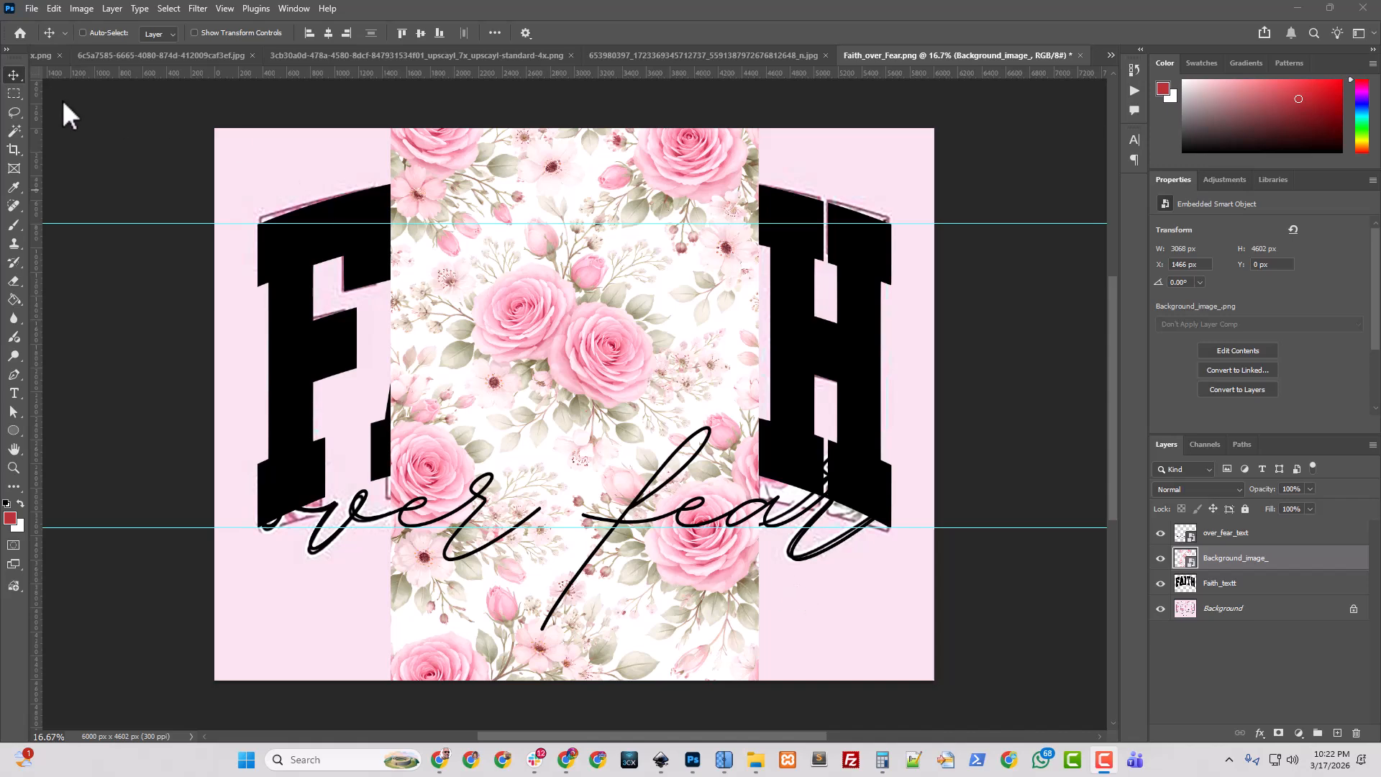
- Rotate the Background_image_ layer by -90° and enlarge it to about 5428 by 3618 px, covering the whole FAITH lettering
left_click(83, 33)
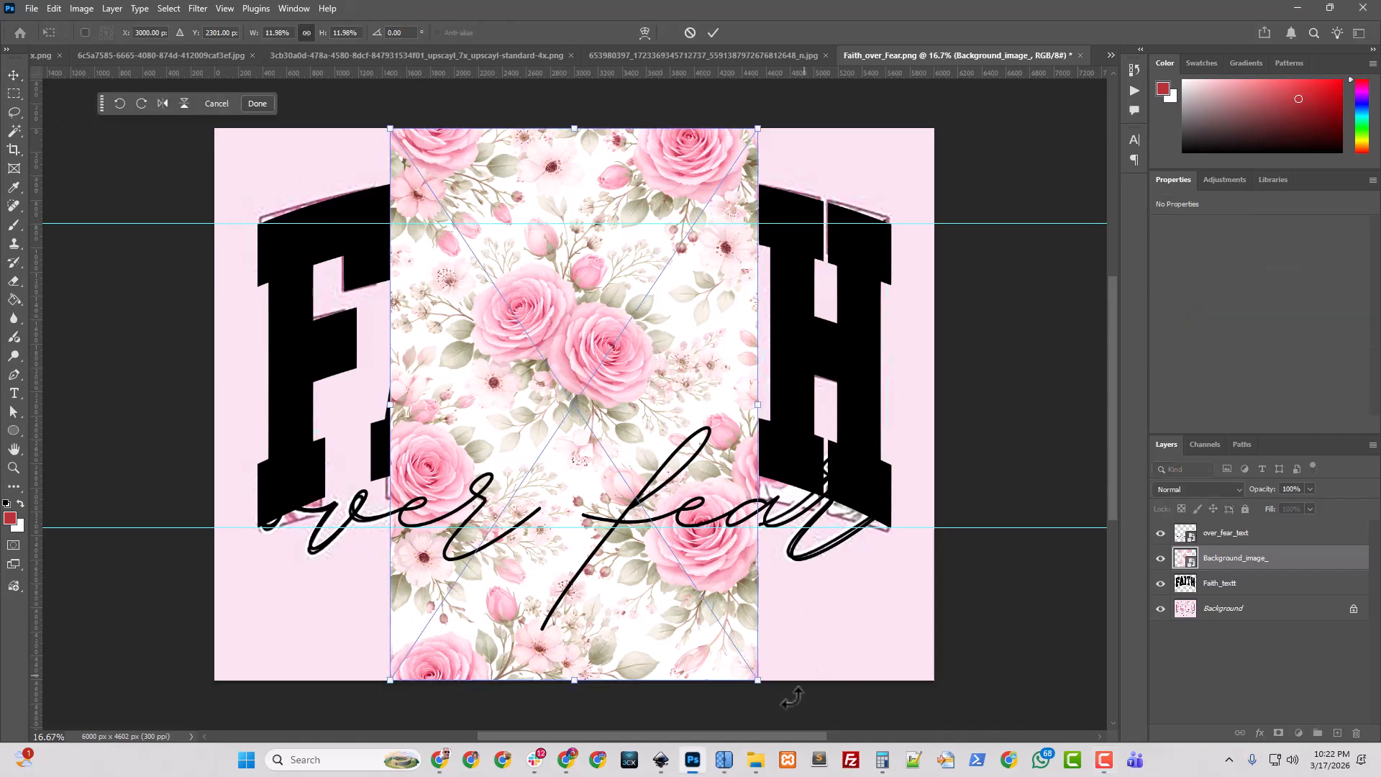
key("ctrl+t")
left_click_drag(817, 672, 799, 248)
left_click_drag(556, 359, 507, 308)
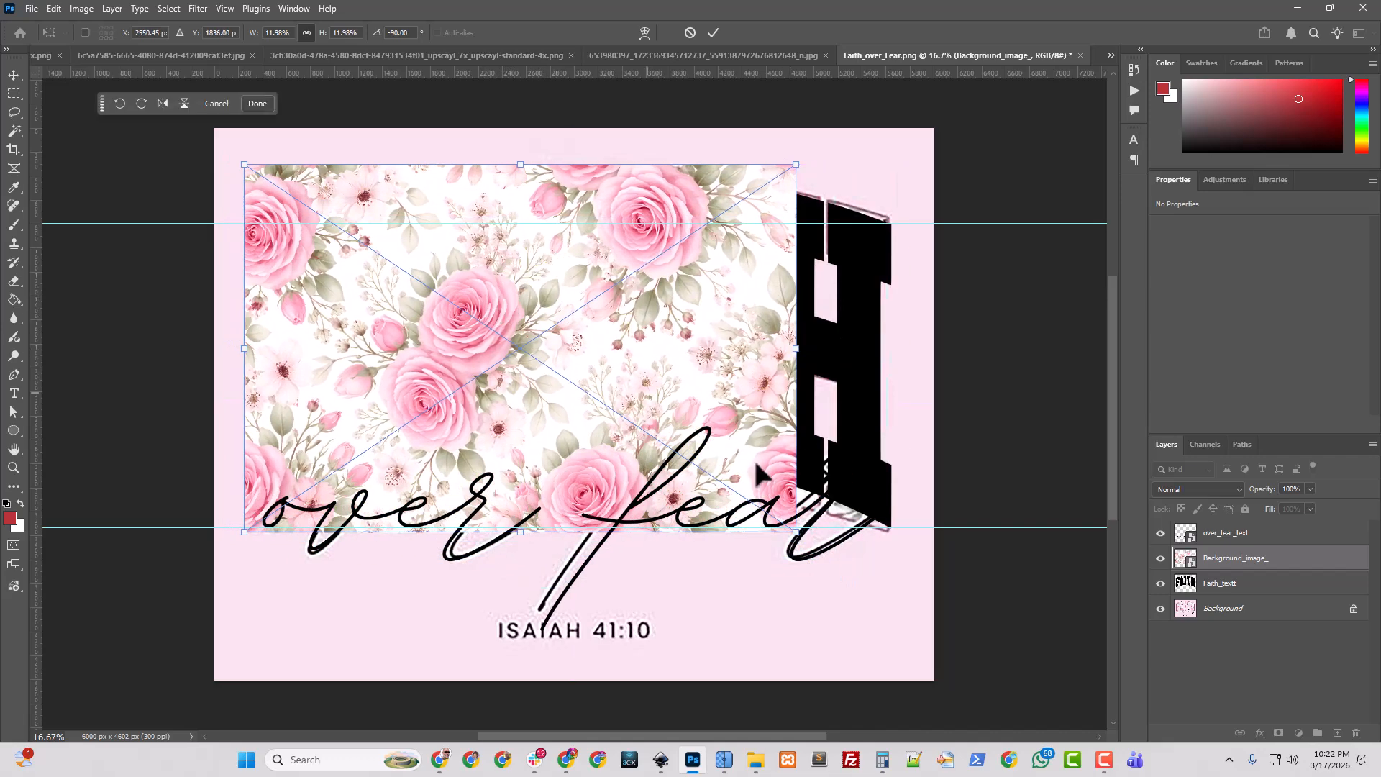
left_click_drag(798, 534, 917, 572)
key("Return")
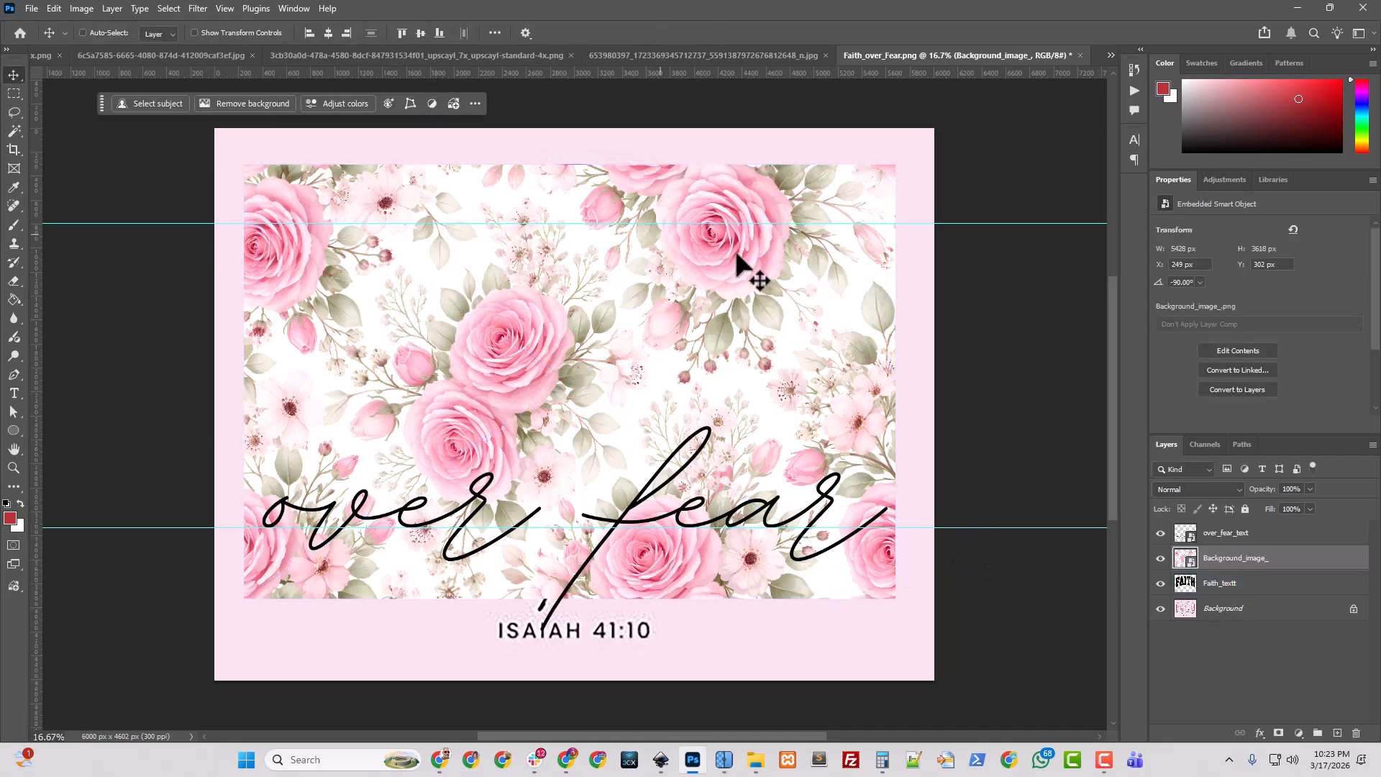
- Add a Levels adjustment layer above Background_image_ and clip it to that layer
left_click(91, 9)
mouse_move(154, 152)
mouse_move(112, 10)
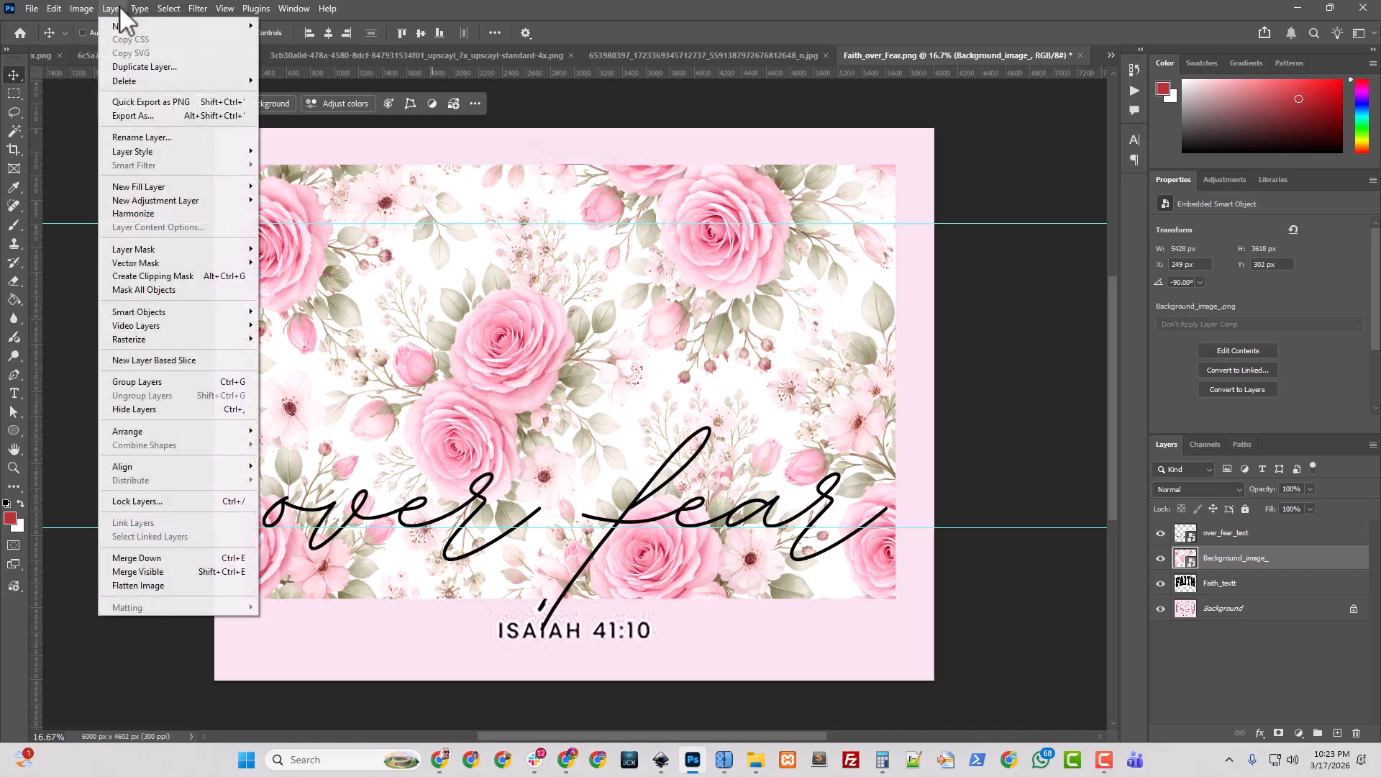
mouse_move(162, 200)
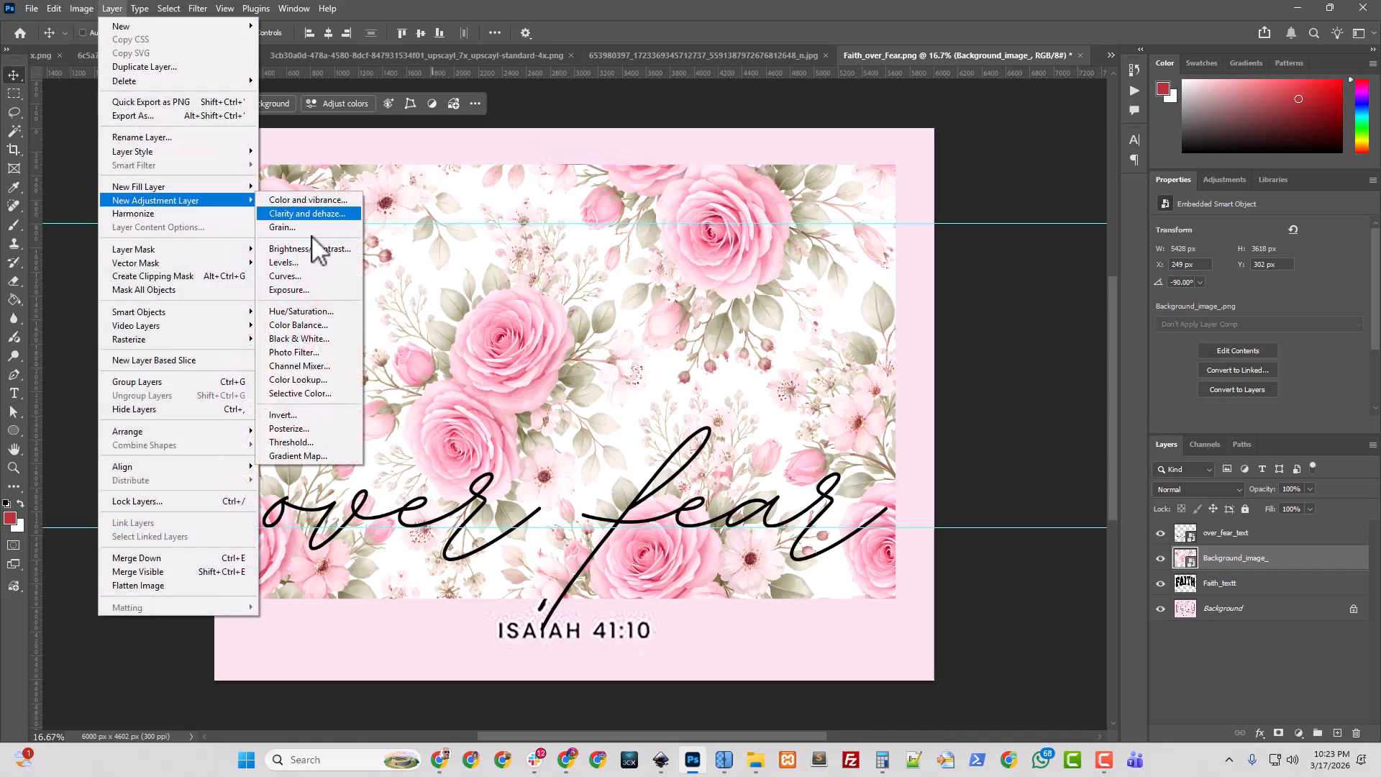
left_click(317, 263)
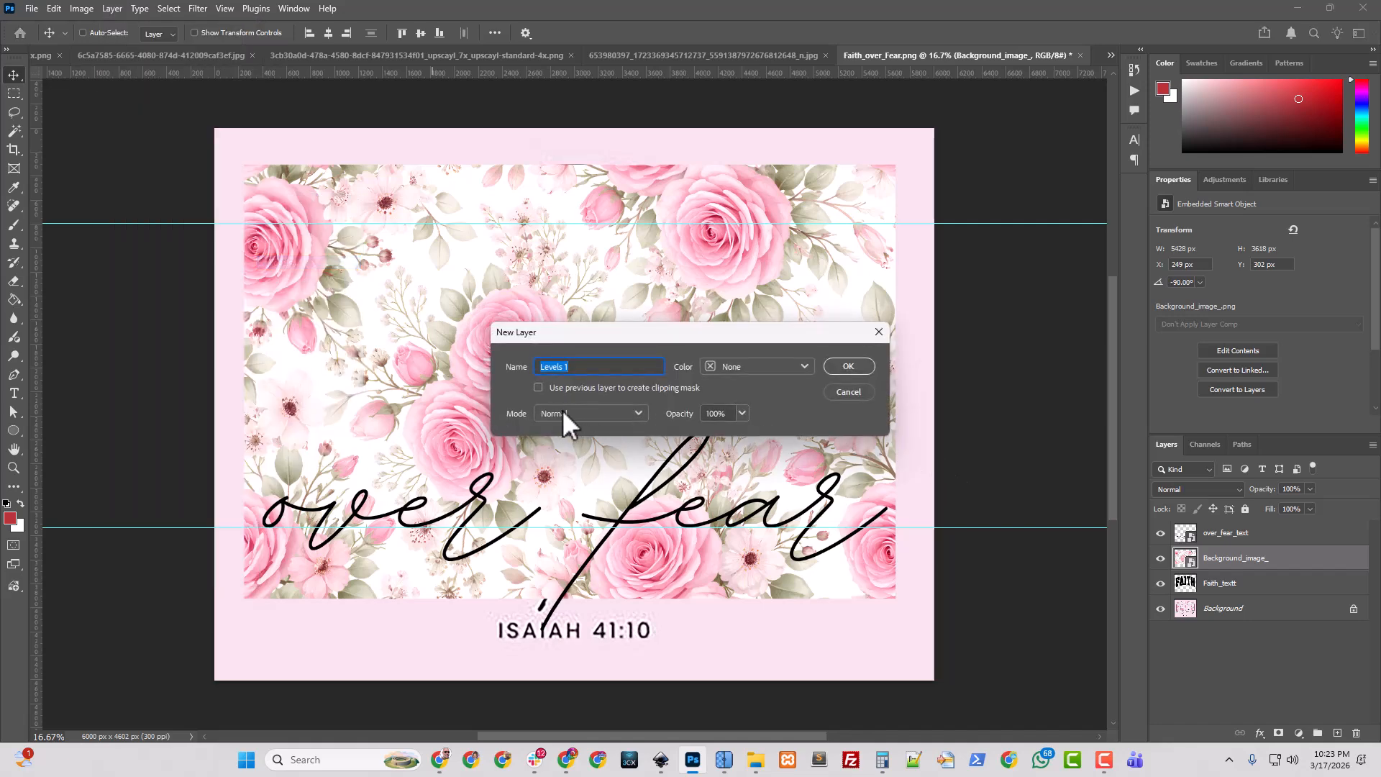
left_click(863, 373)
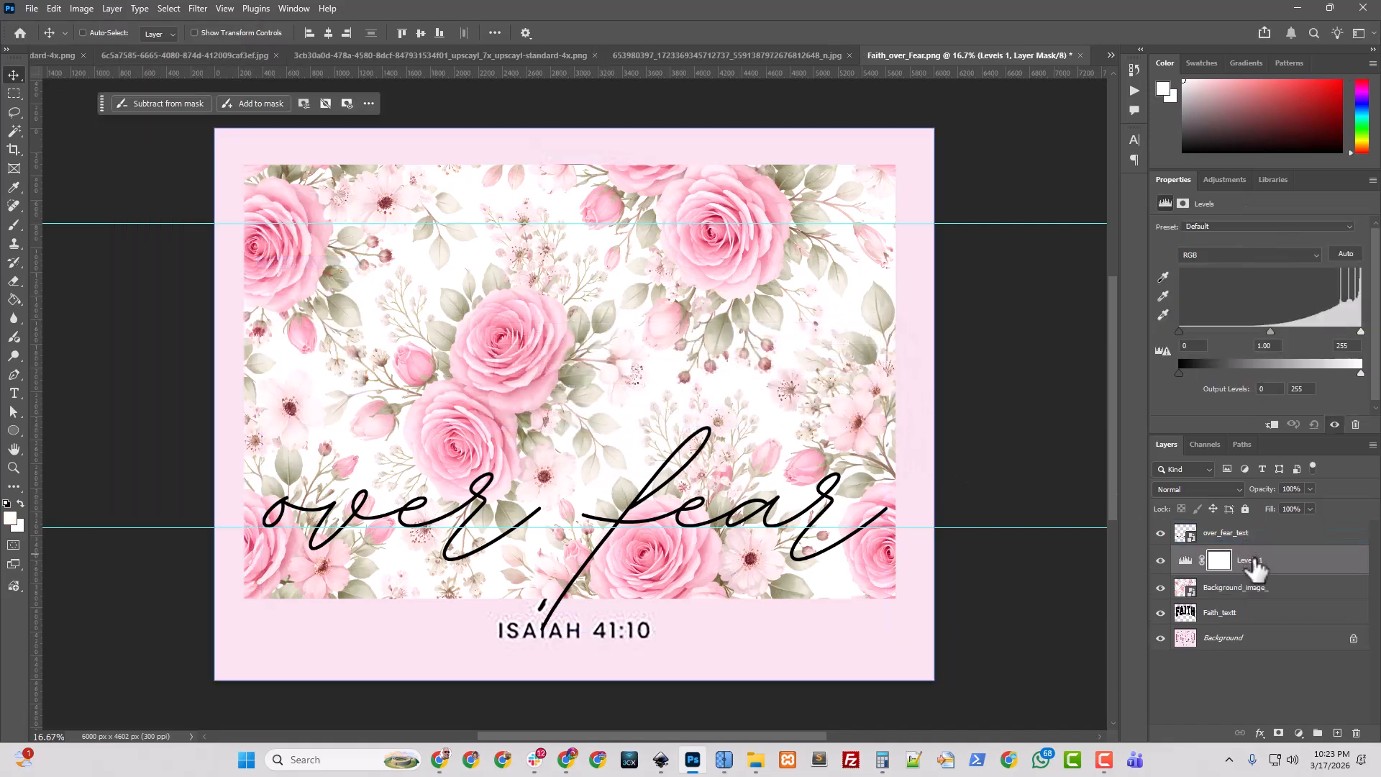
right_click(1255, 556)
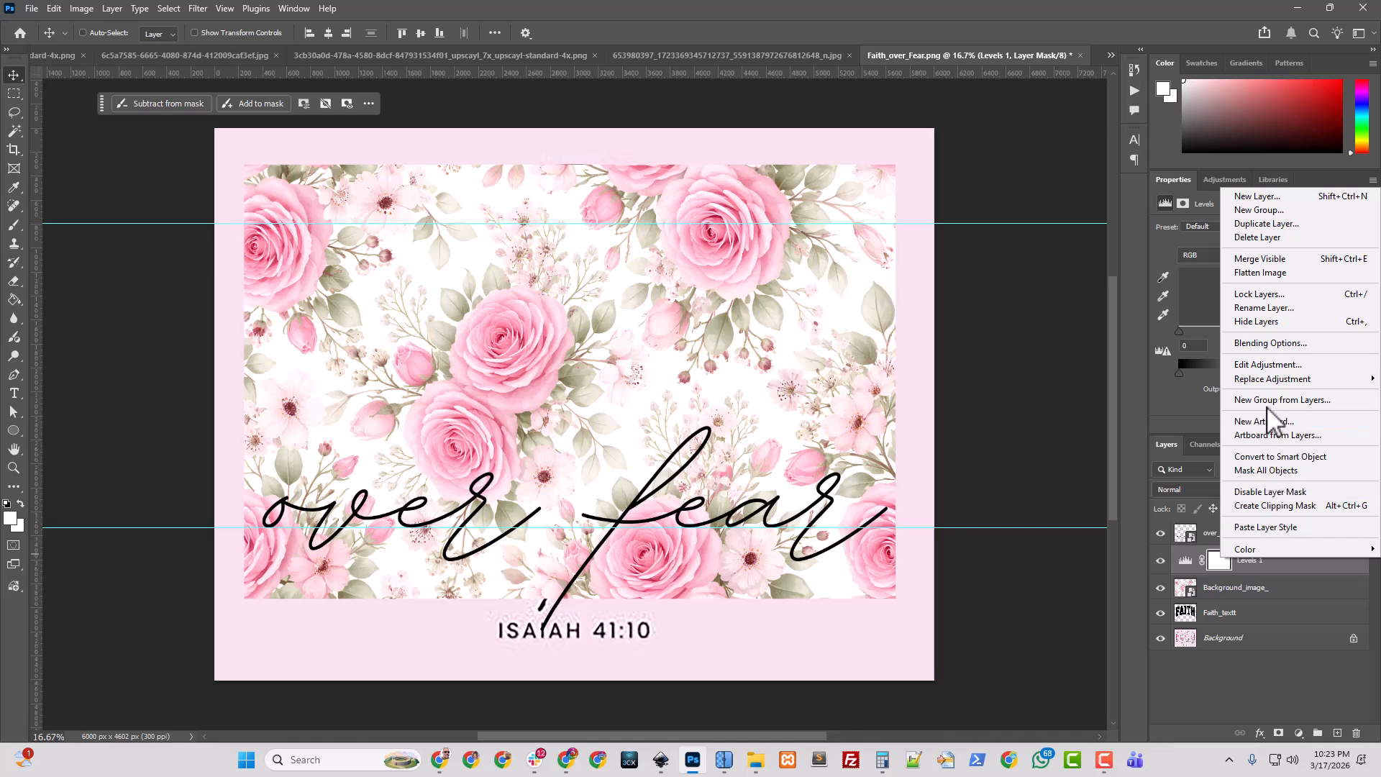
left_click(1274, 505)
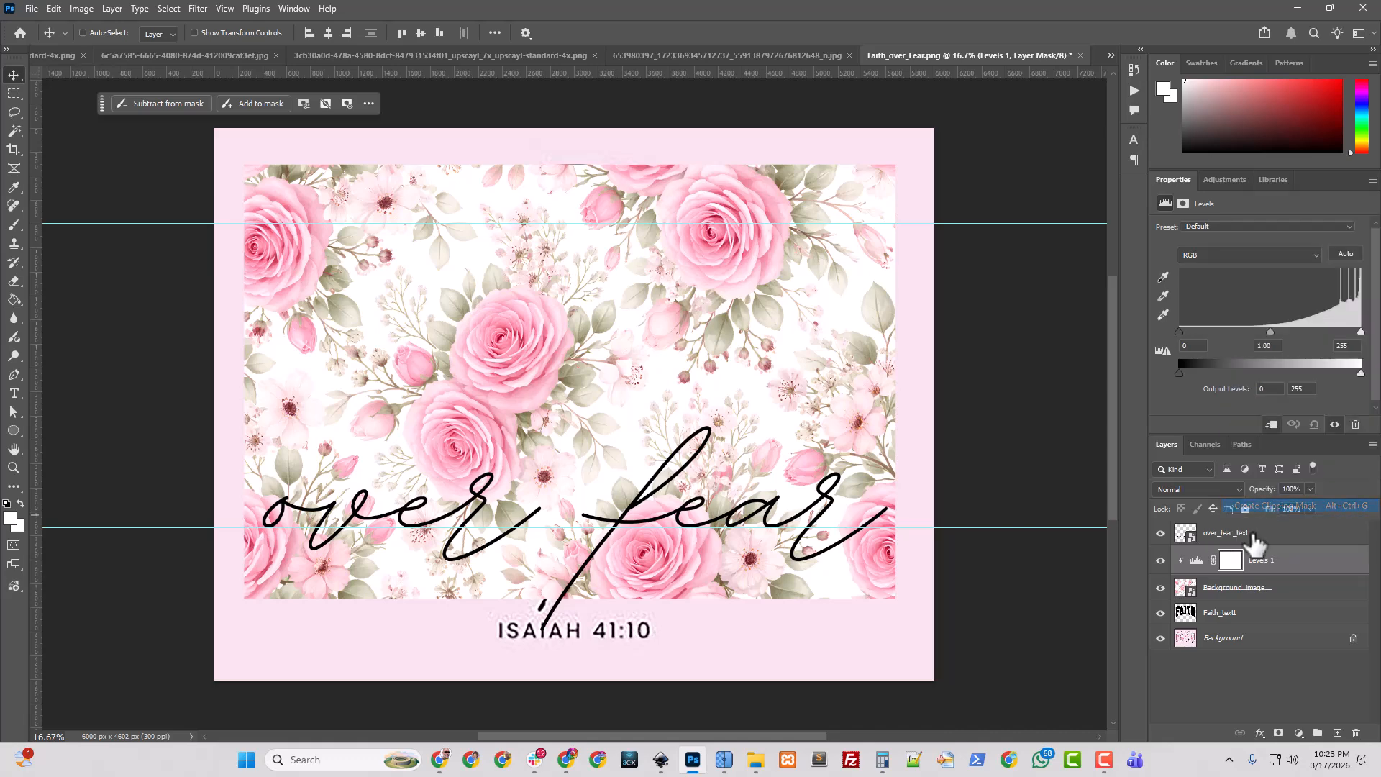
- Deepen the floral image's contrast in Levels 1 with a shadow input of 86 and a midtone value of 1.13
left_click(1193, 588)
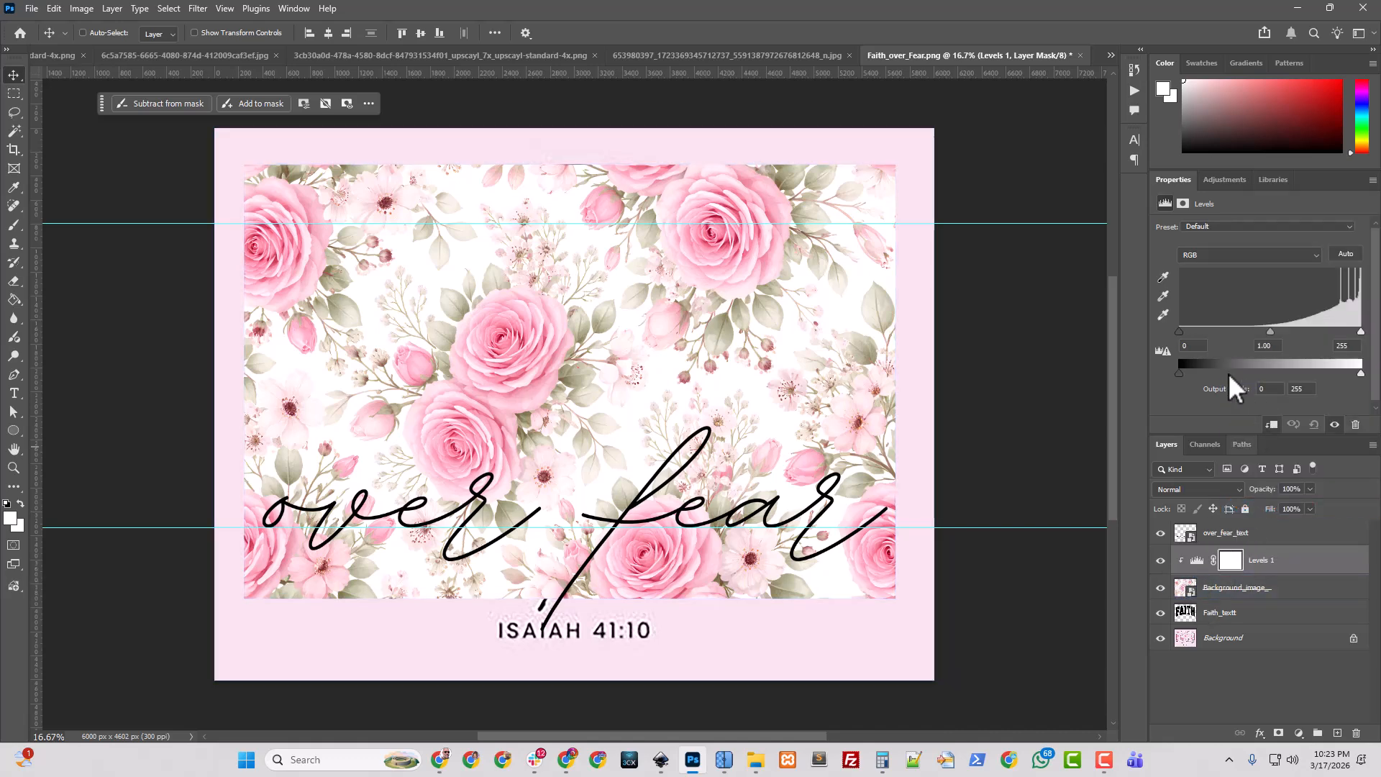
left_click_drag(1179, 331, 1227, 337)
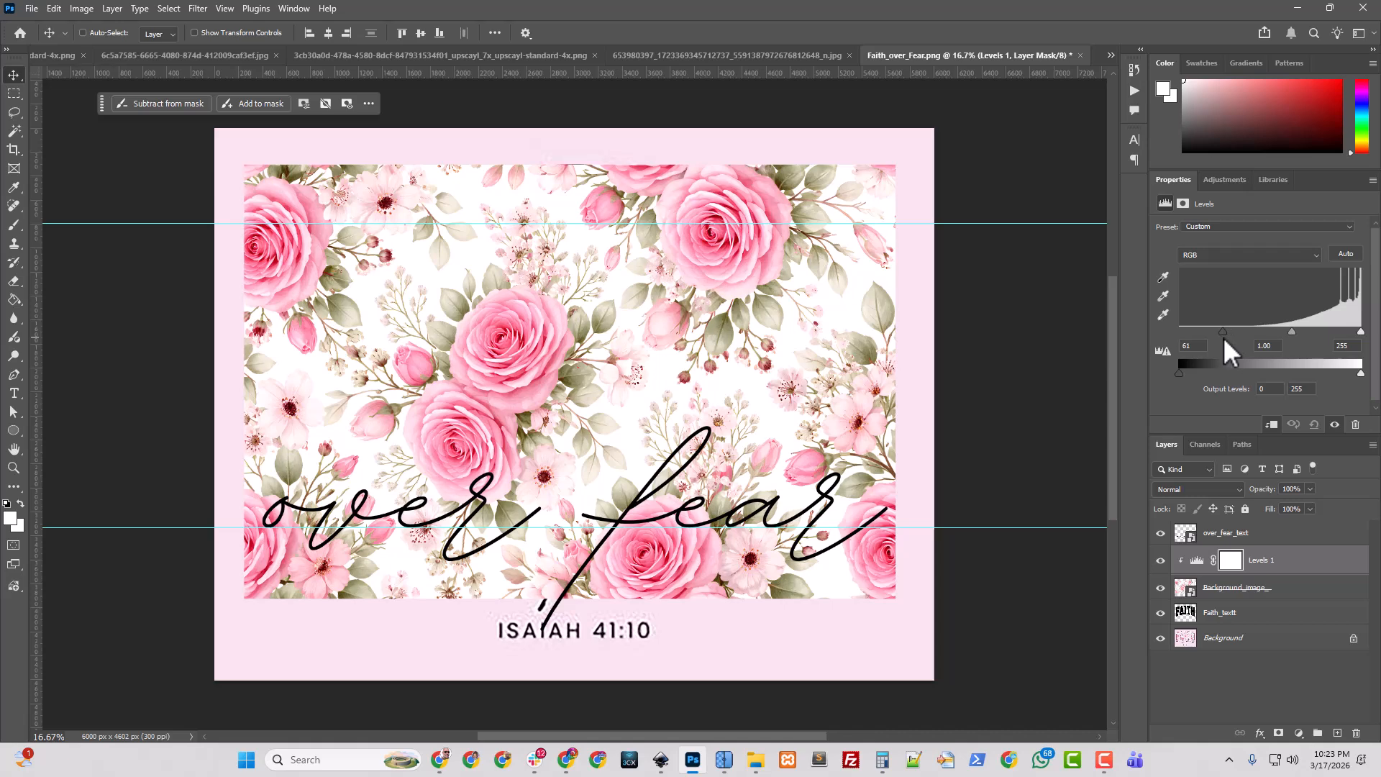
left_click_drag(1226, 339, 1236, 339)
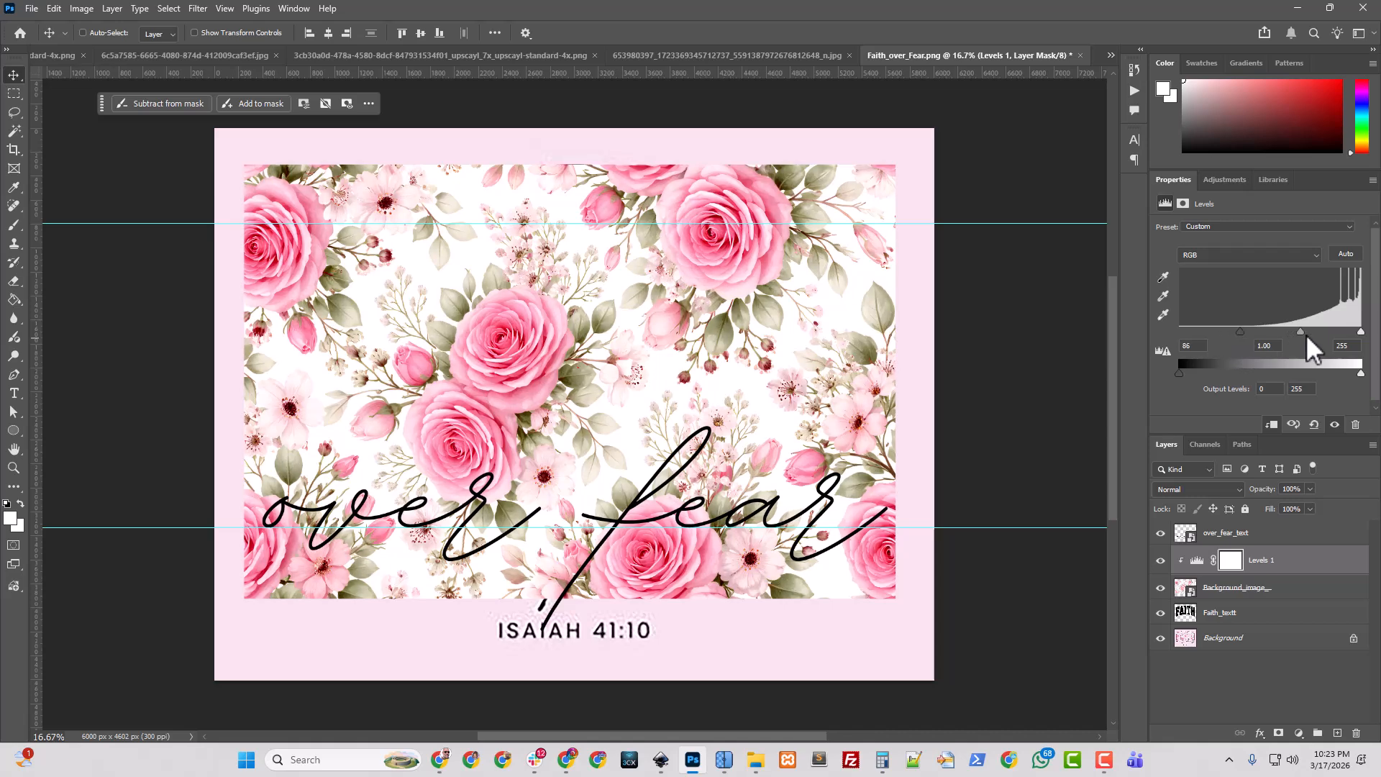
left_click_drag(1300, 331, 1299, 333)
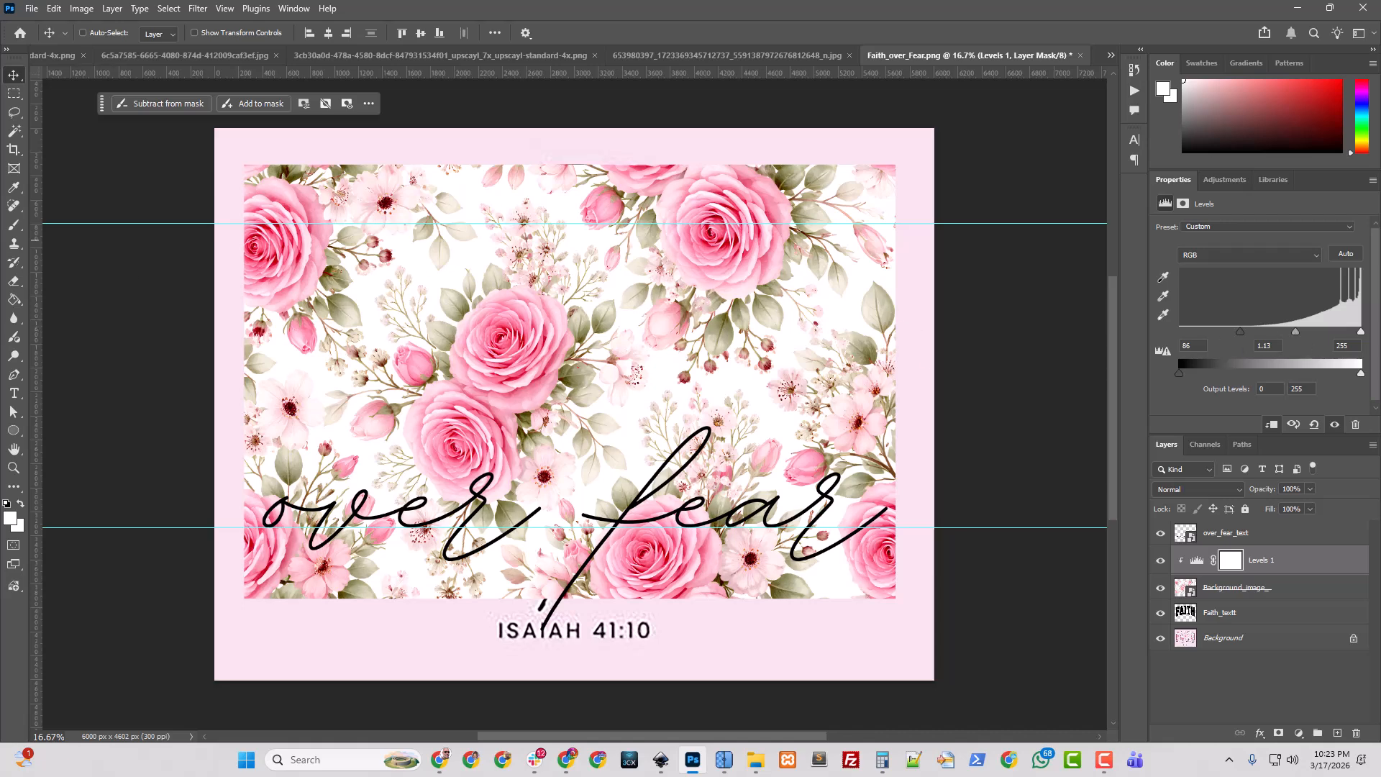
- Toggle the Levels 1 layer's visibility repeatedly to compare the floral image before and after the adjustment, leaving it shown
left_click(1161, 562)
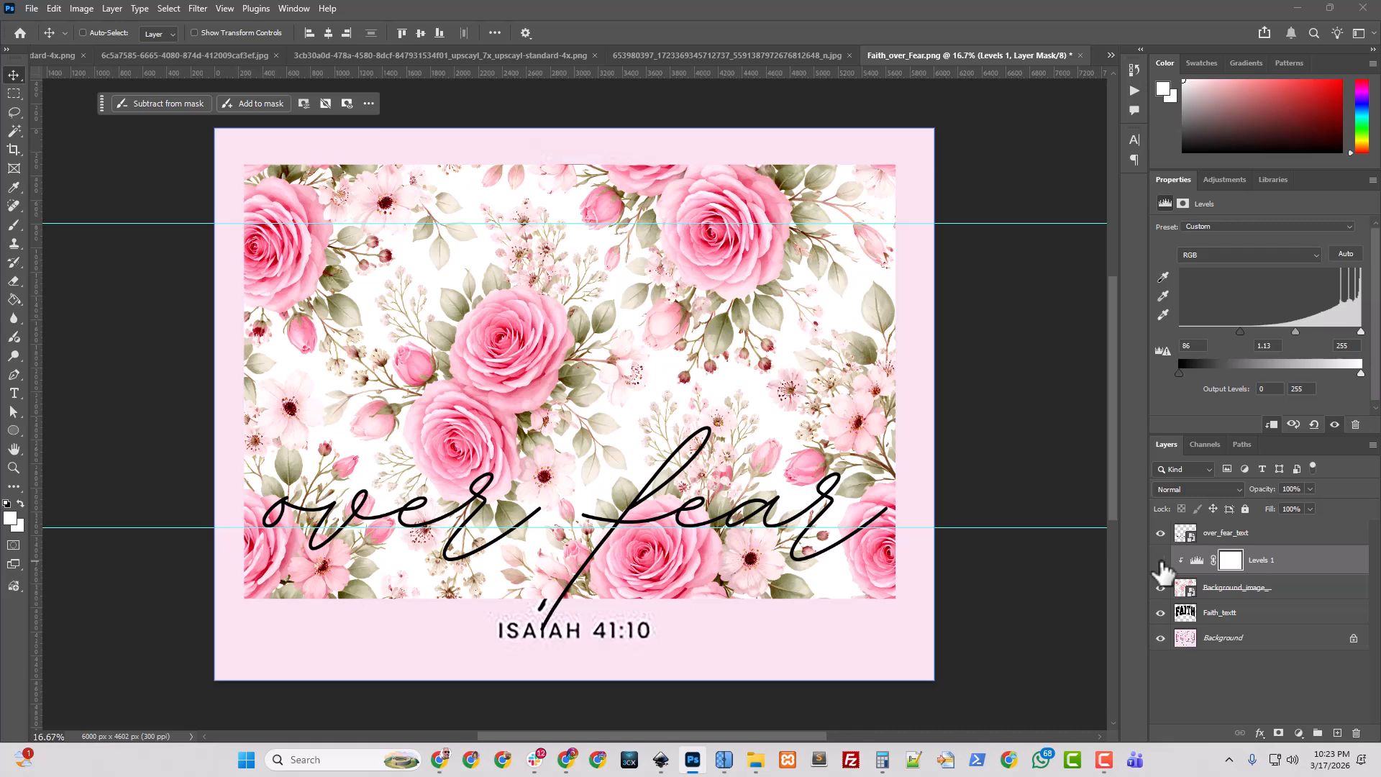
left_click(1161, 562)
left_click(1161, 562)
left_click(1161, 562)
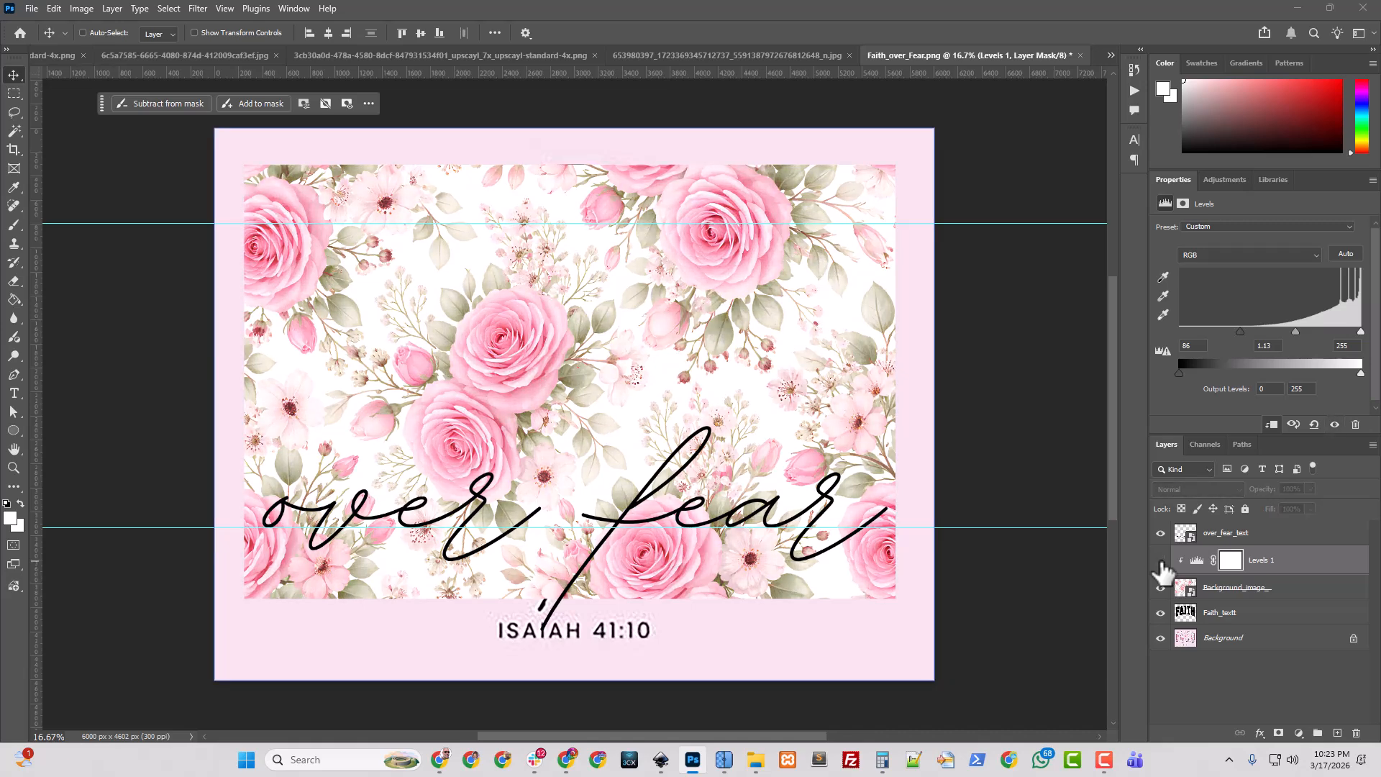
left_click(1161, 562)
left_click(1161, 562)
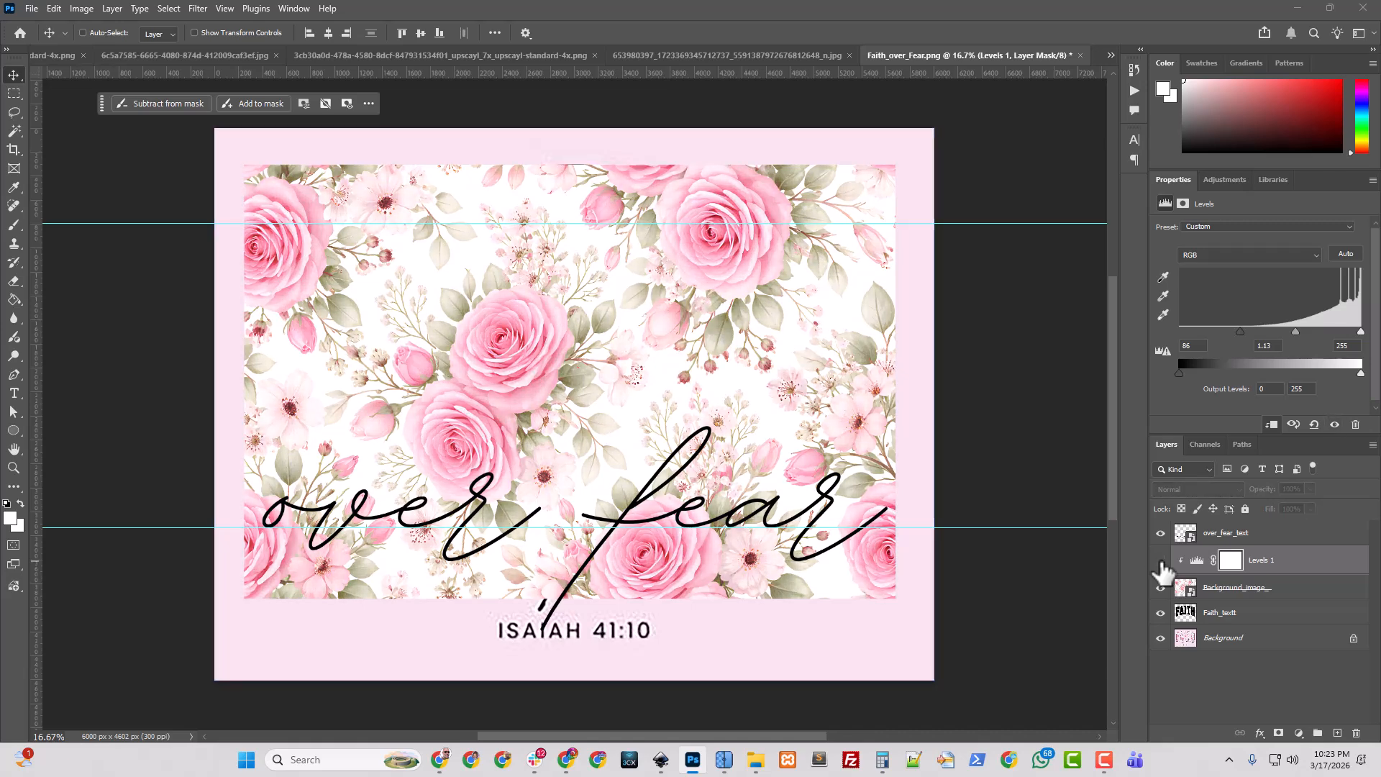
left_click(1160, 562)
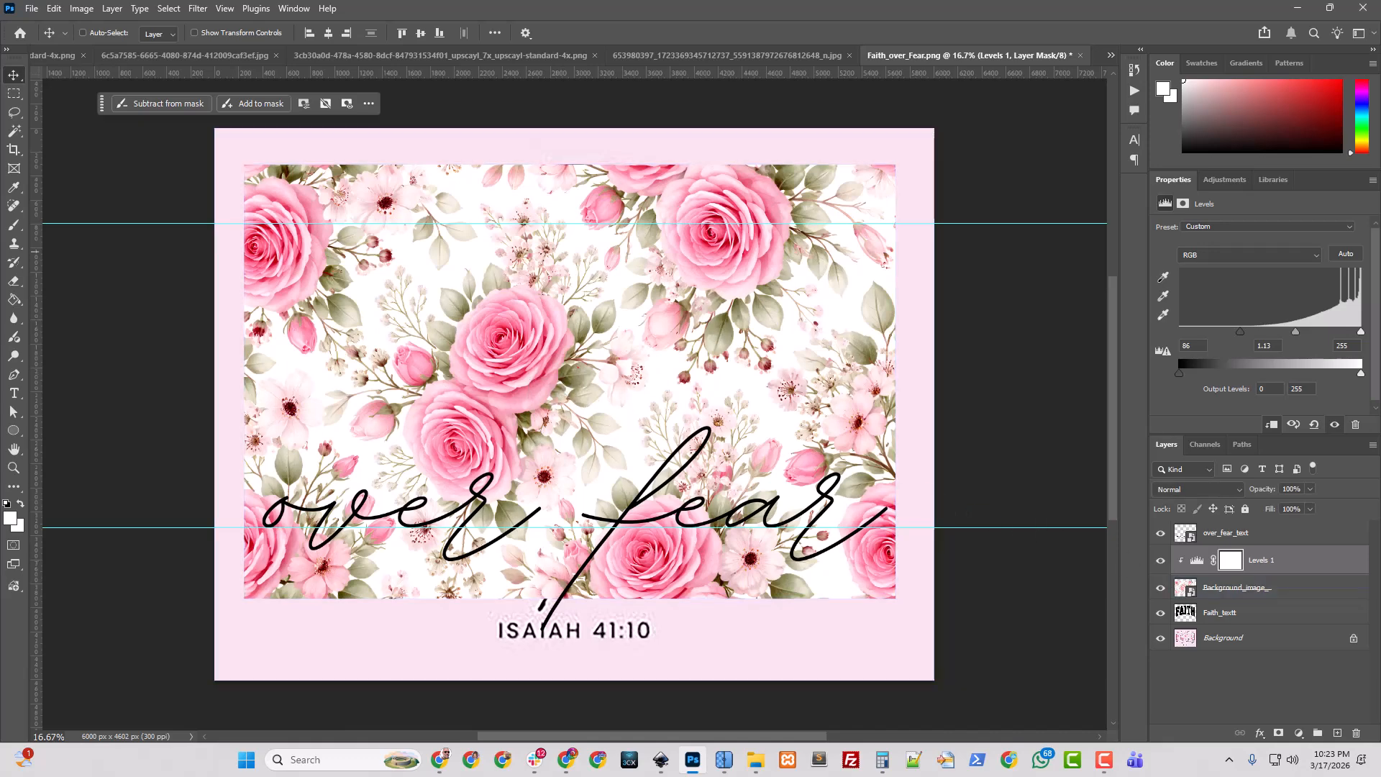
- Create a clipping mask so that Background_image_ fills only the FAITH lettering of the Faith_textt layer
right_click(1272, 570)
left_click(1278, 587)
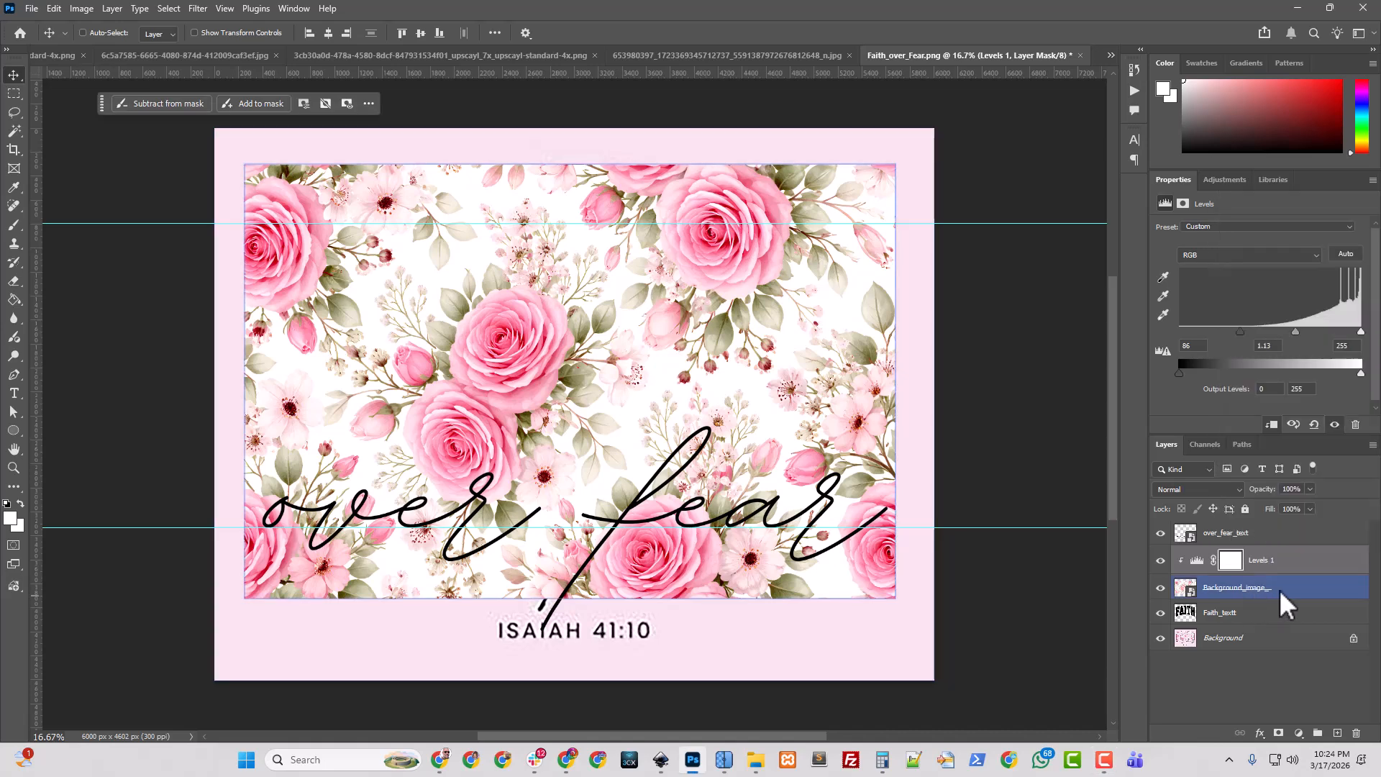
right_click(1280, 589)
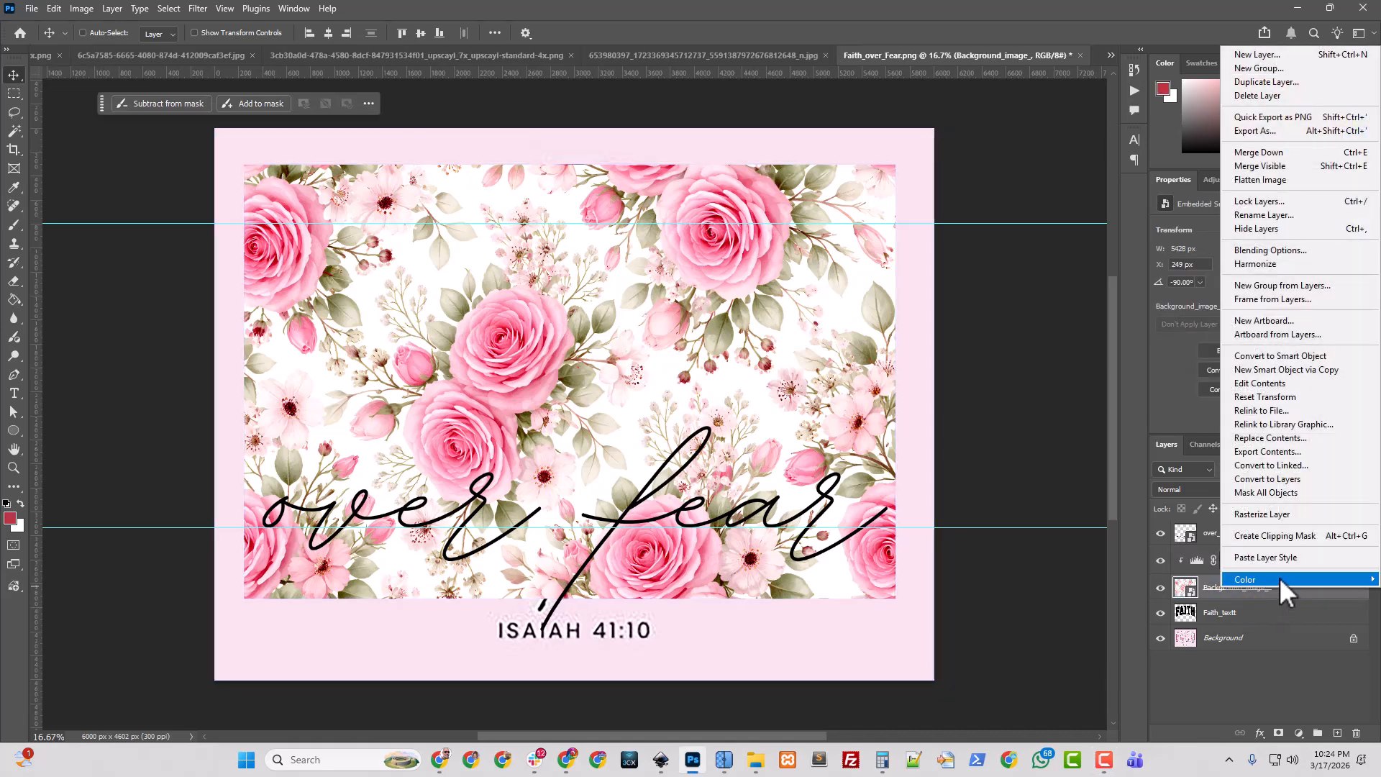
left_click(1275, 536)
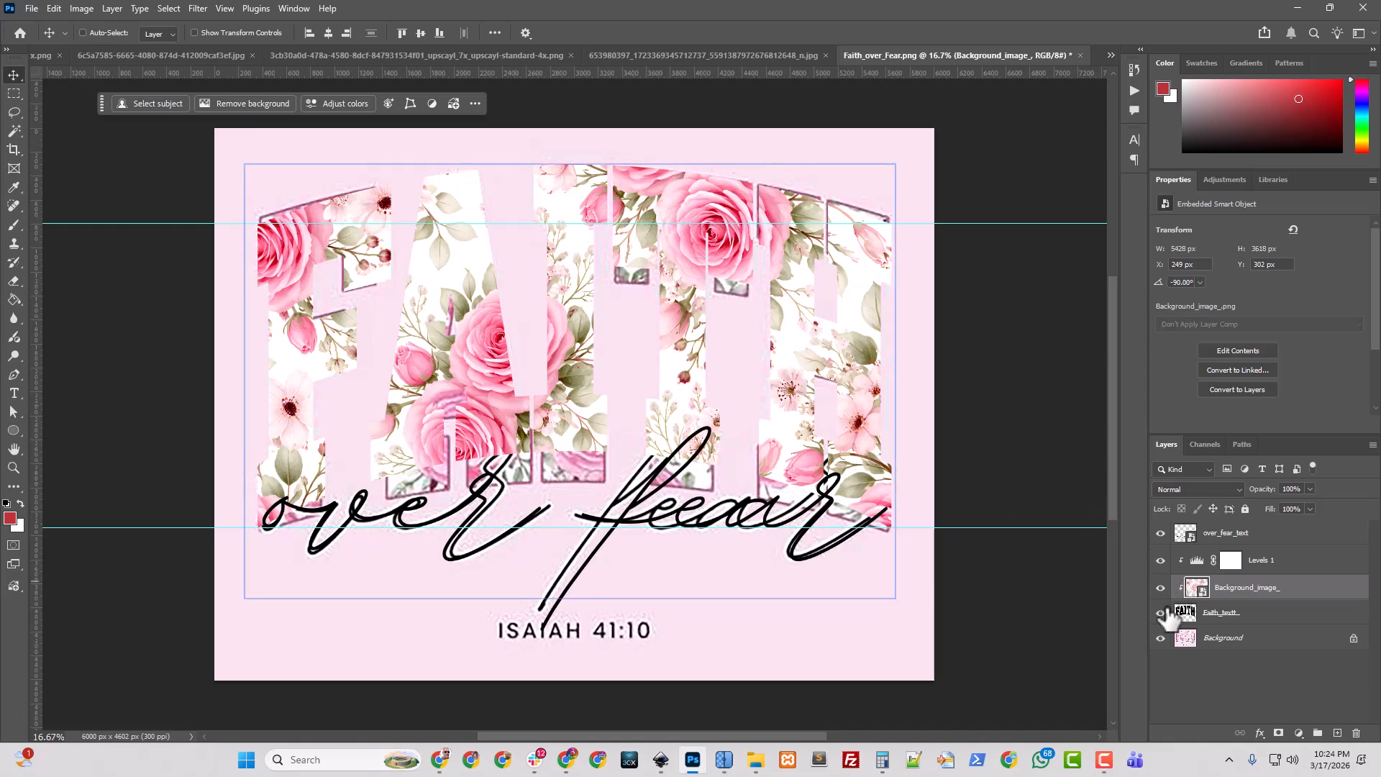
- Group the layers from Faith_textt up to over_fear_text and name the group Artwork
left_click(1218, 617)
left_click(1232, 534, "shift")
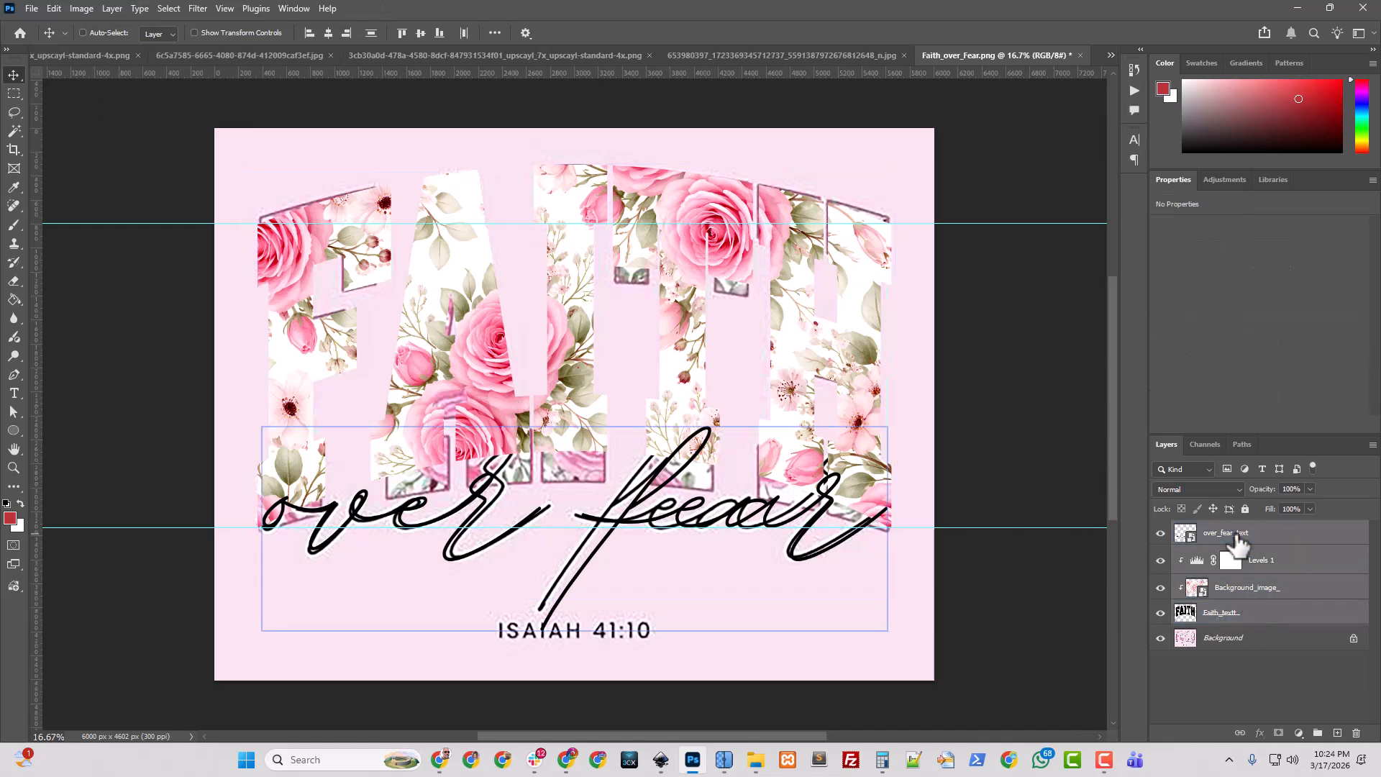
key("ctrl+g")
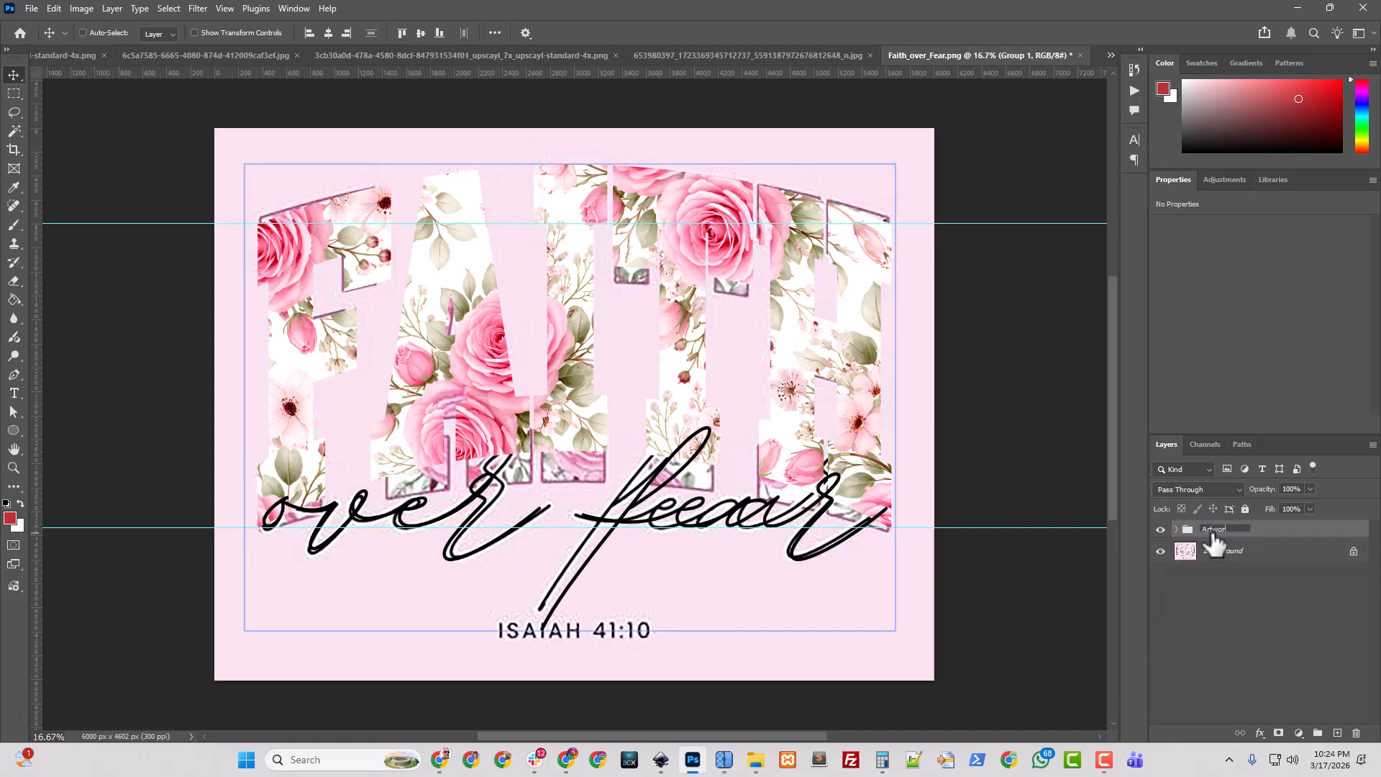
key("Return")
left_click(1160, 530)
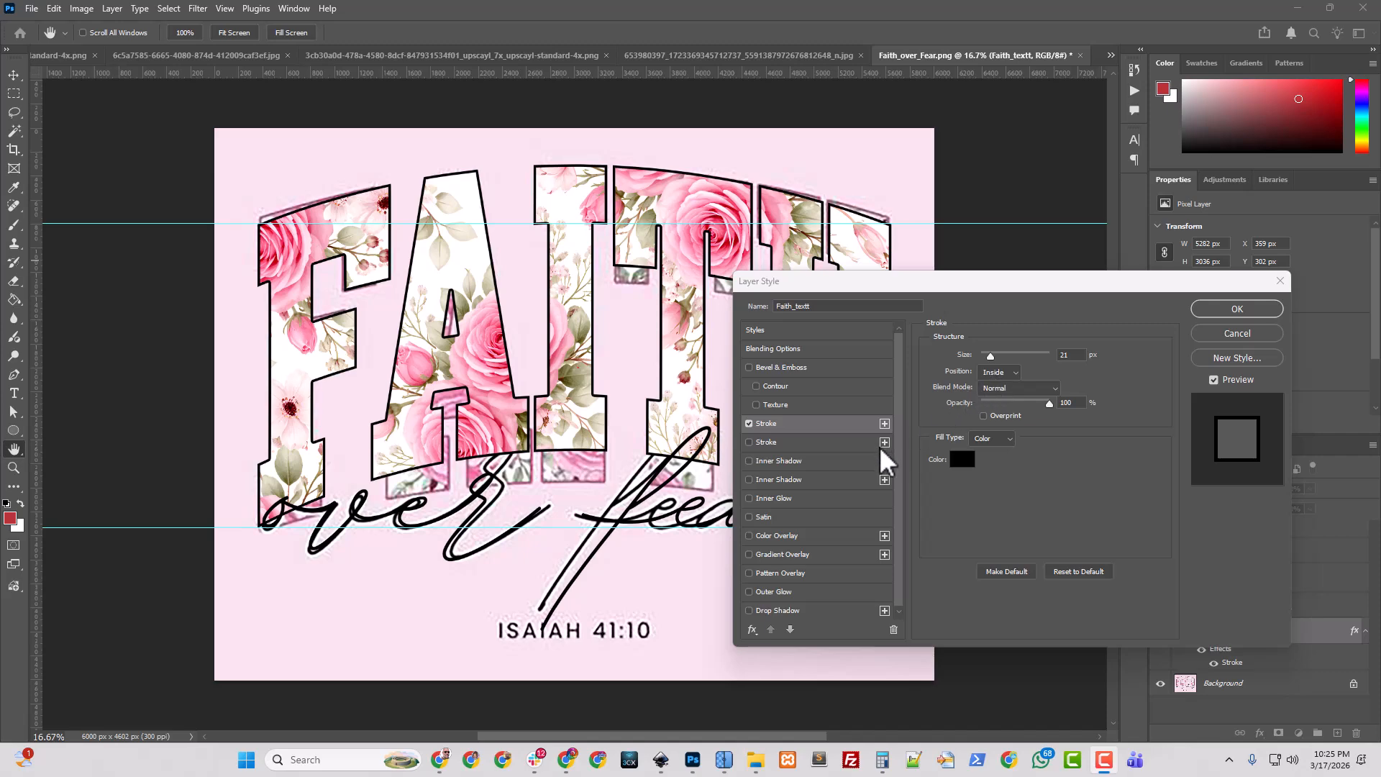
- Recolor the Faith_textt stroke to the rose pink e7435e sampled from the artwork and apply the layer style
left_click(962, 461)
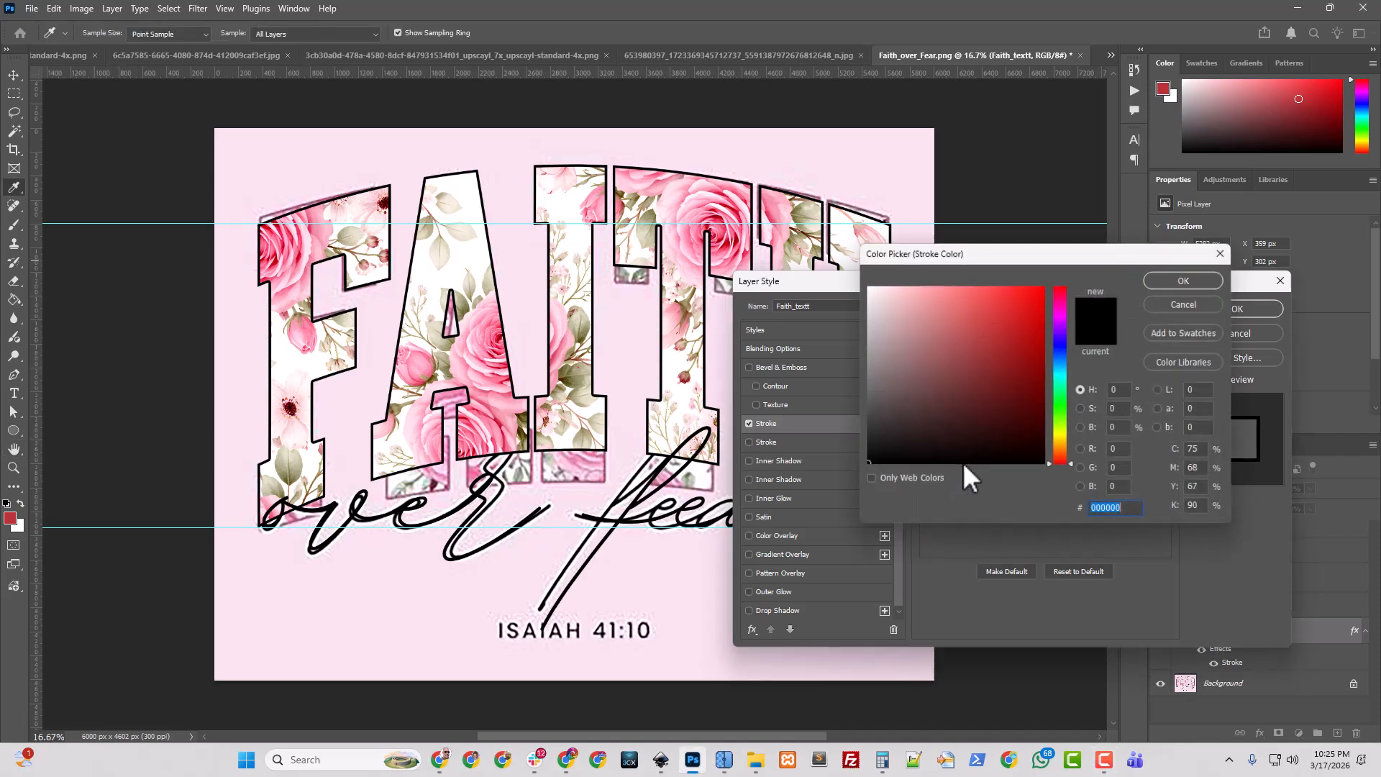
left_click(727, 244)
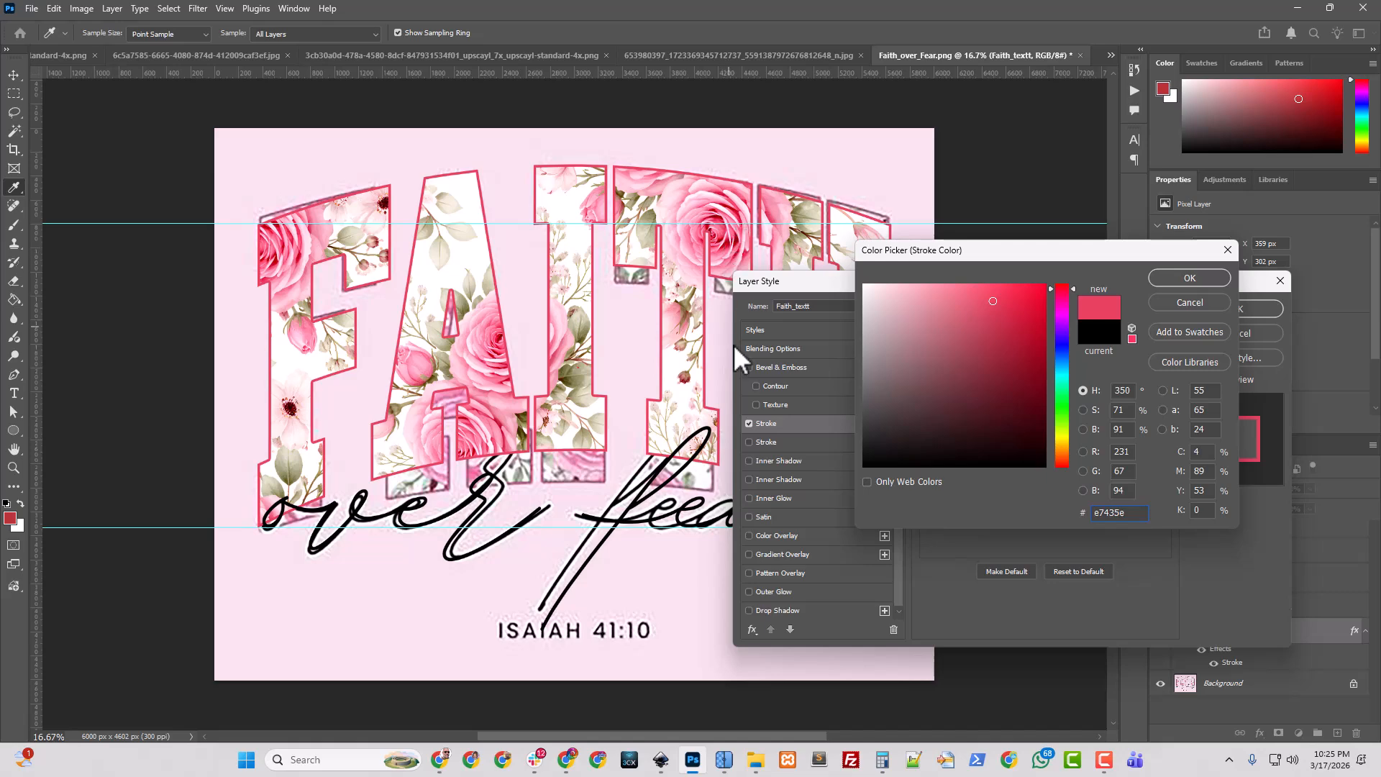
left_click(1180, 279)
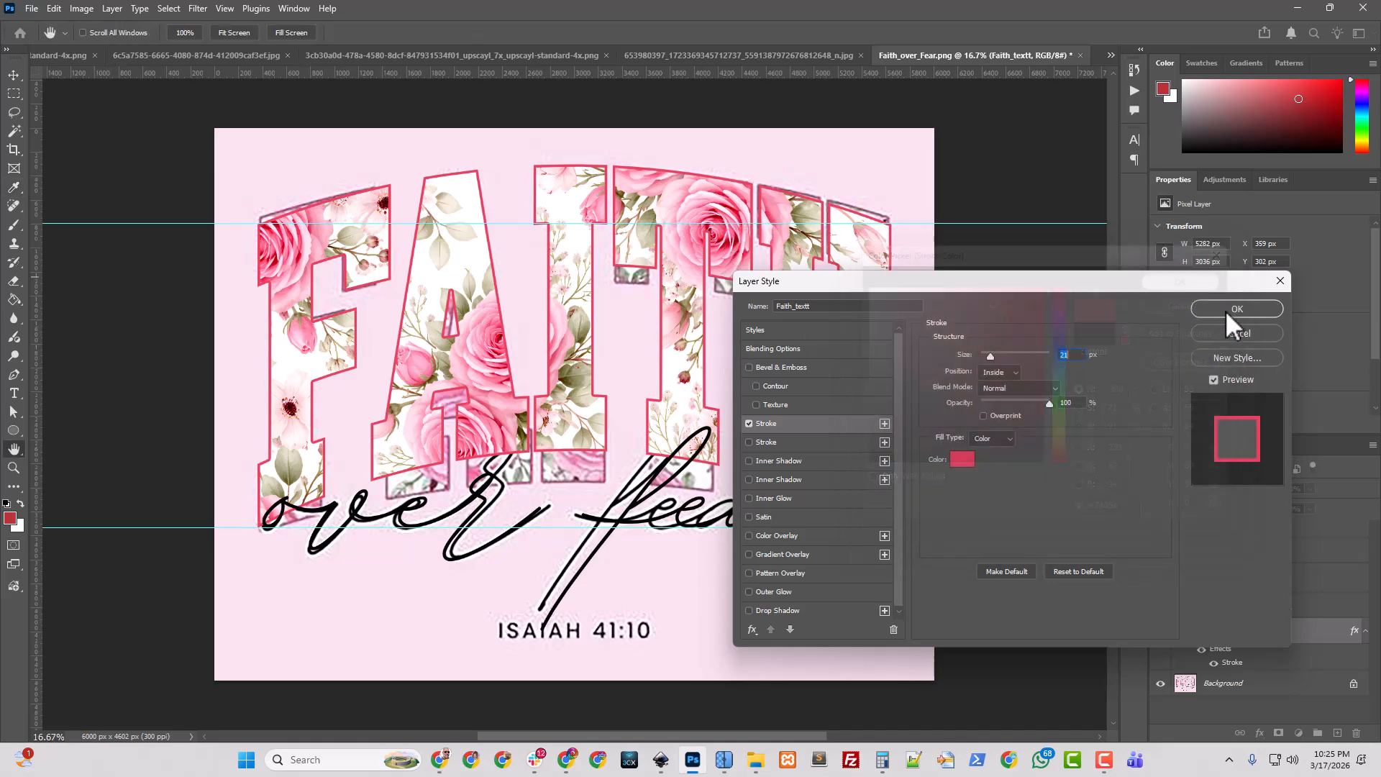
left_click(1235, 308)
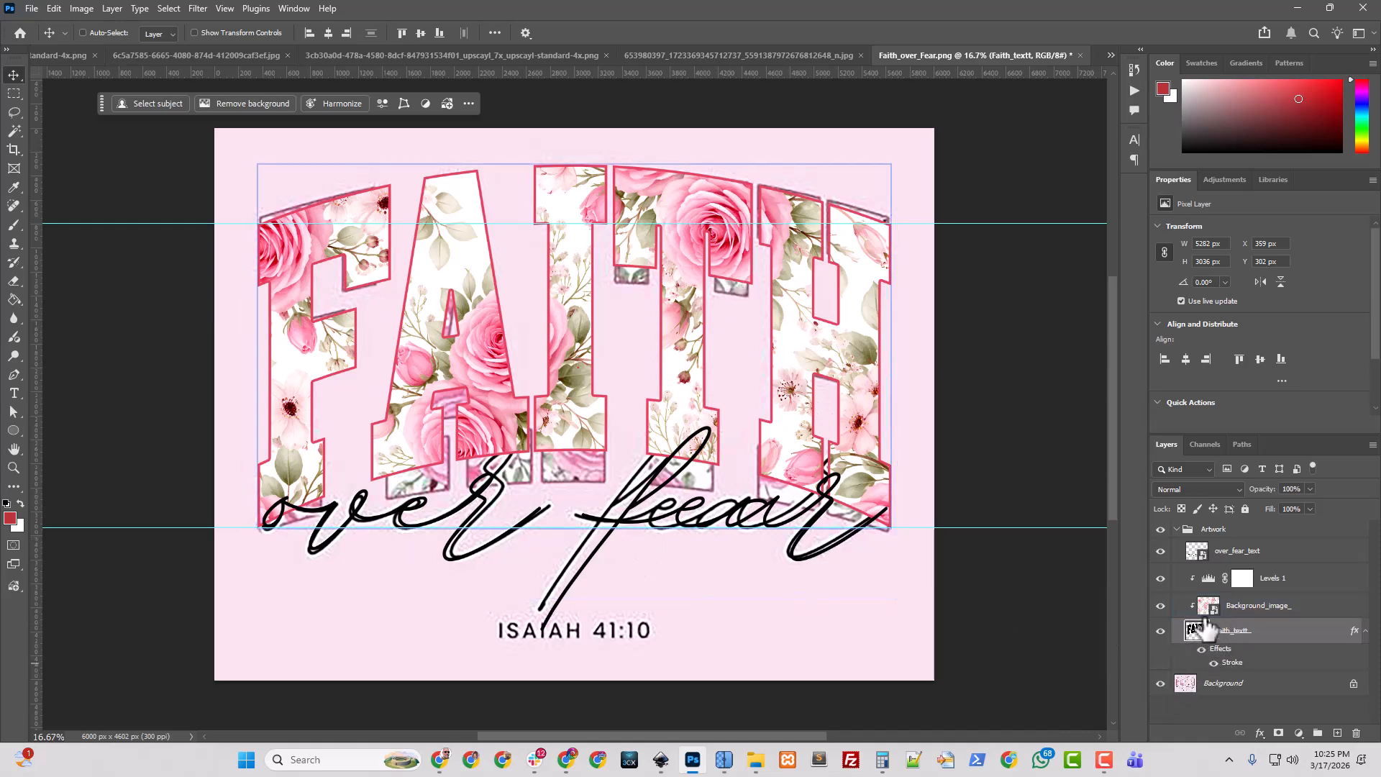
- Move over_fear_text up and scale it to 38.27%, about 5275 by 1725 px, spanning the width of FAITH
left_click(1226, 551)
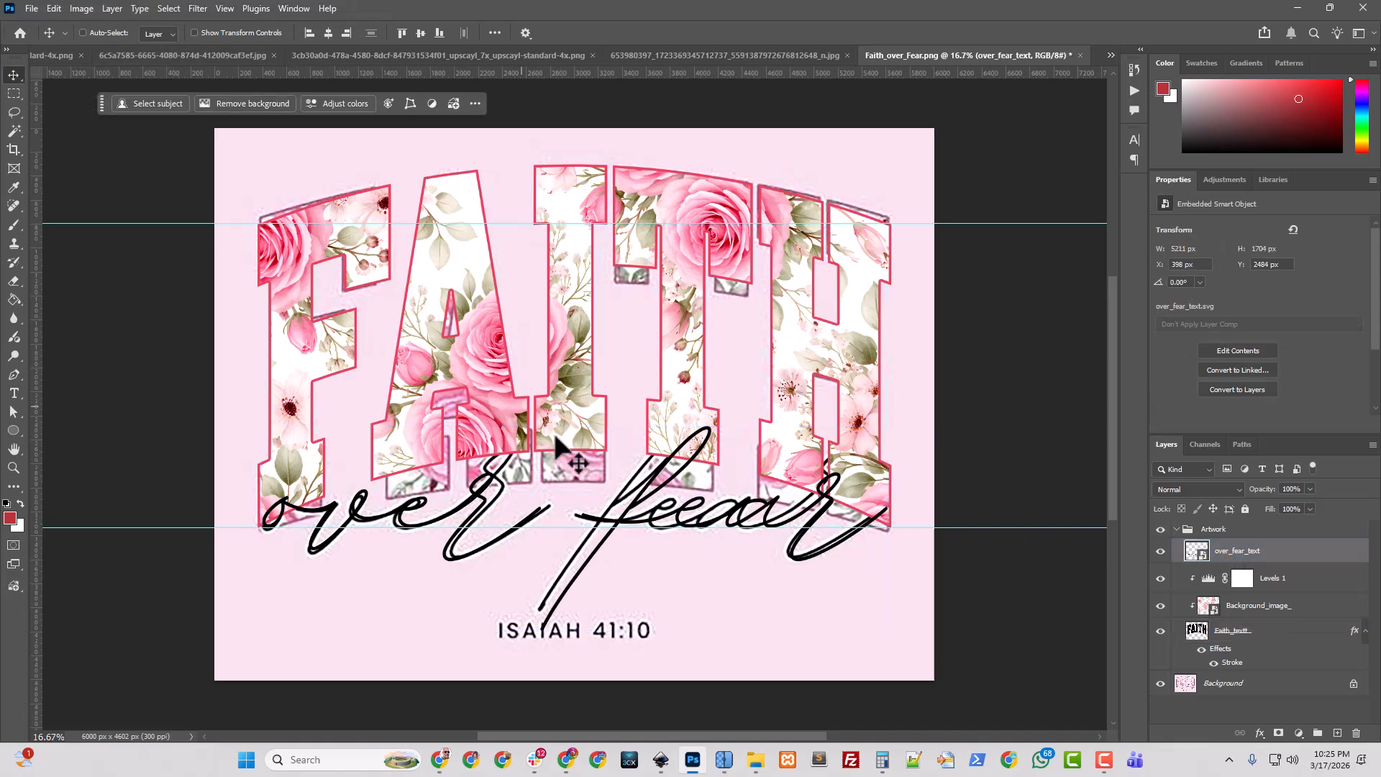
left_click_drag(617, 530, 623, 528)
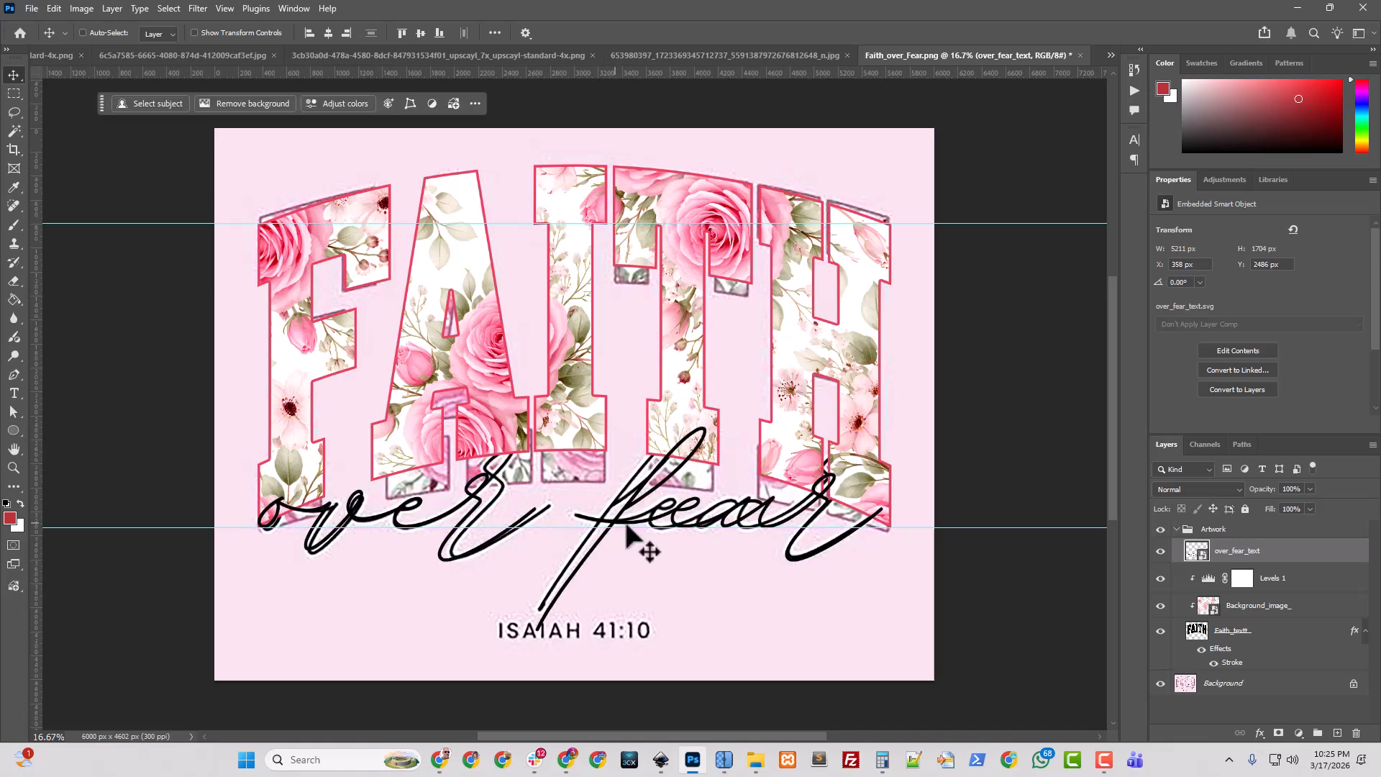
key("ctrl+t")
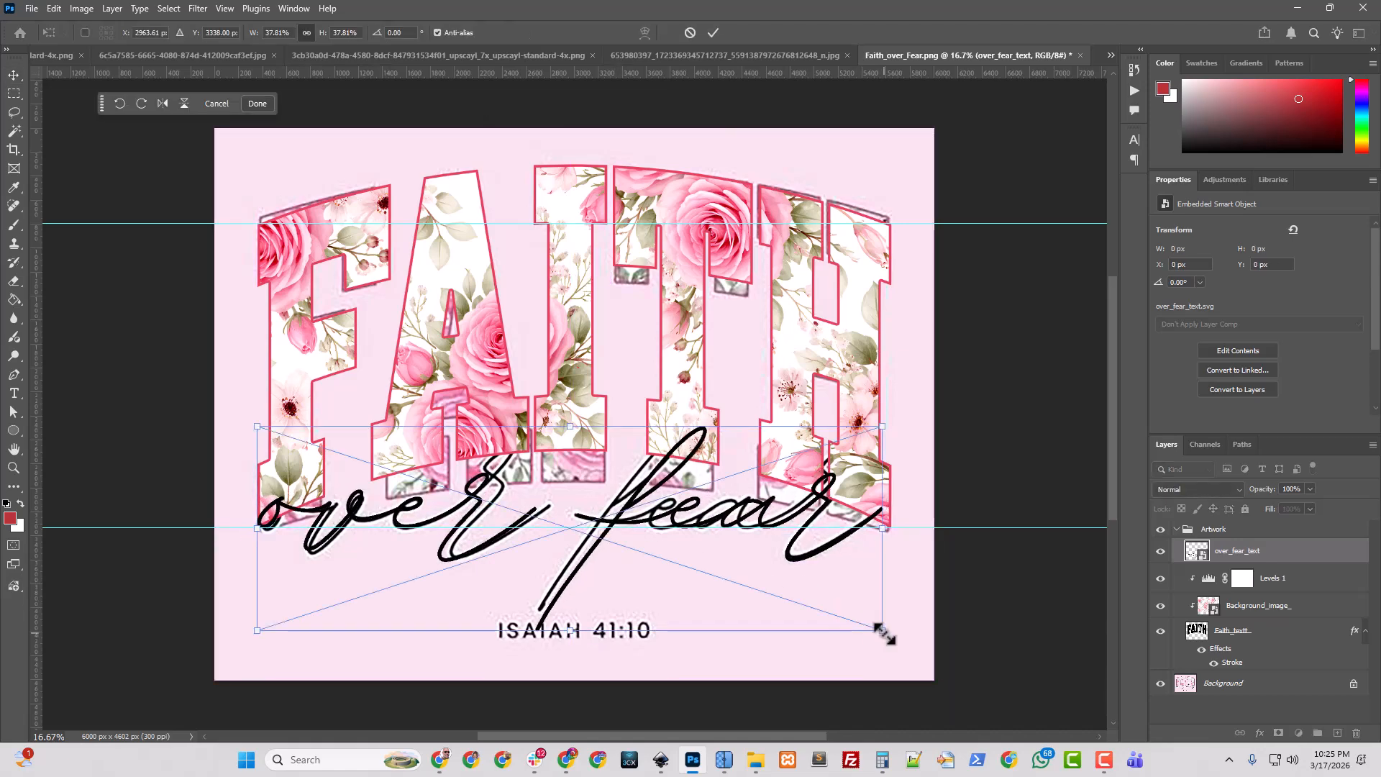
left_click_drag(882, 631, 870, 627)
left_click_drag(645, 531, 647, 512)
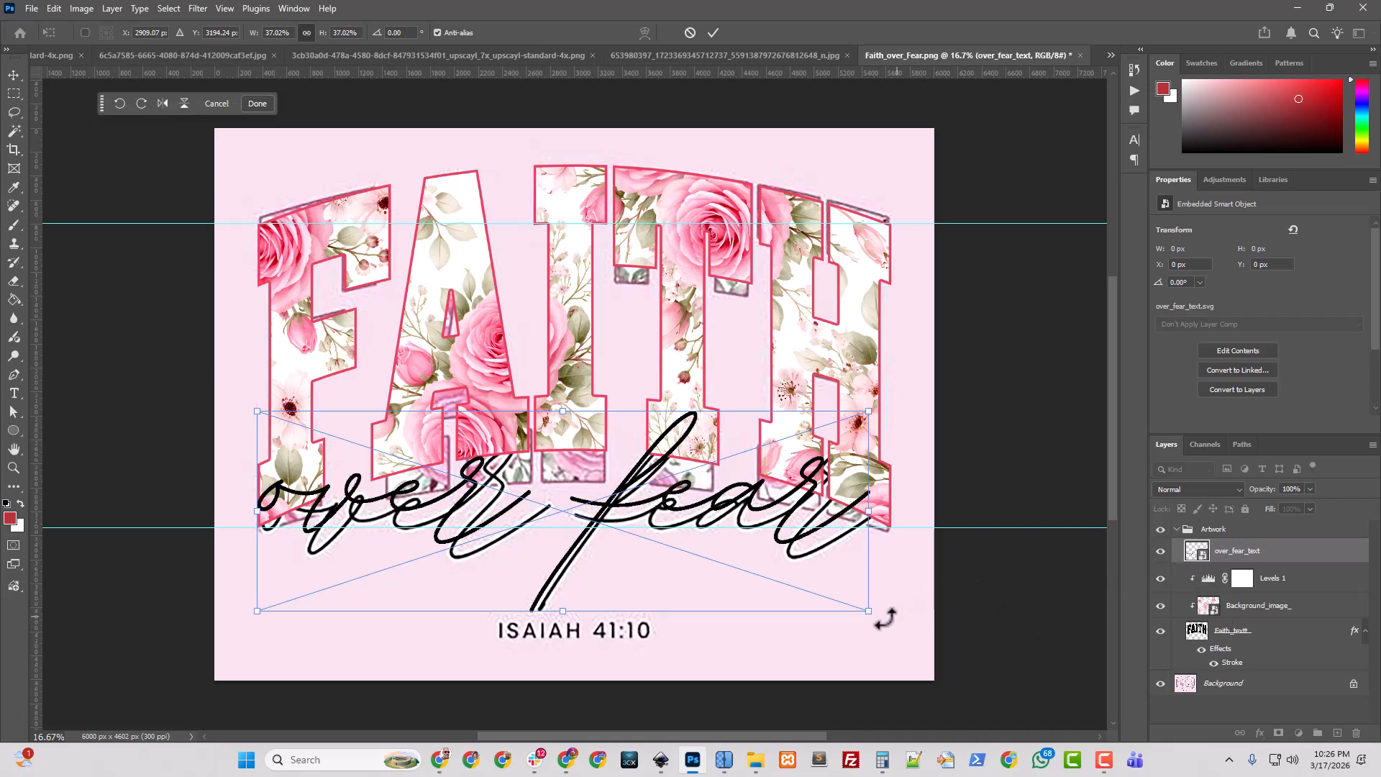
left_click_drag(869, 611, 890, 616)
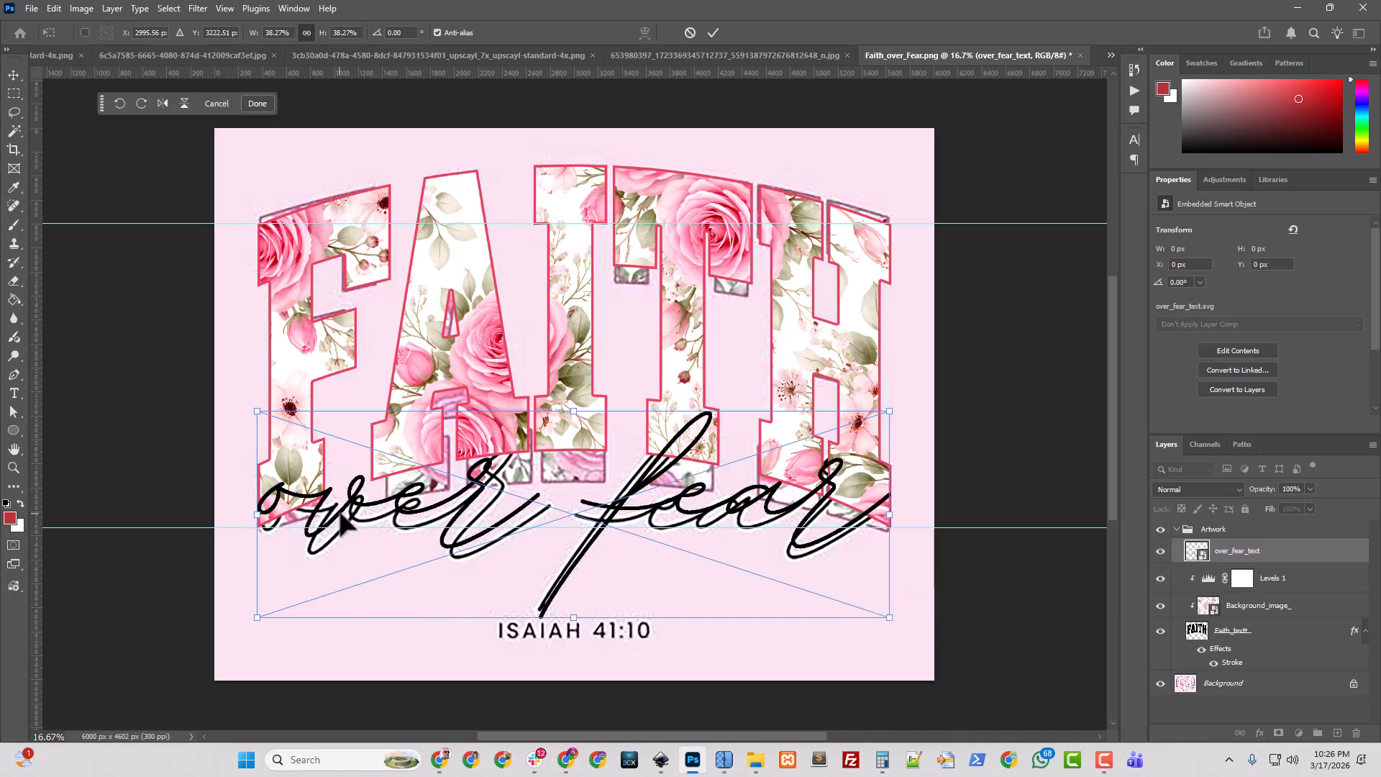
key("Return")
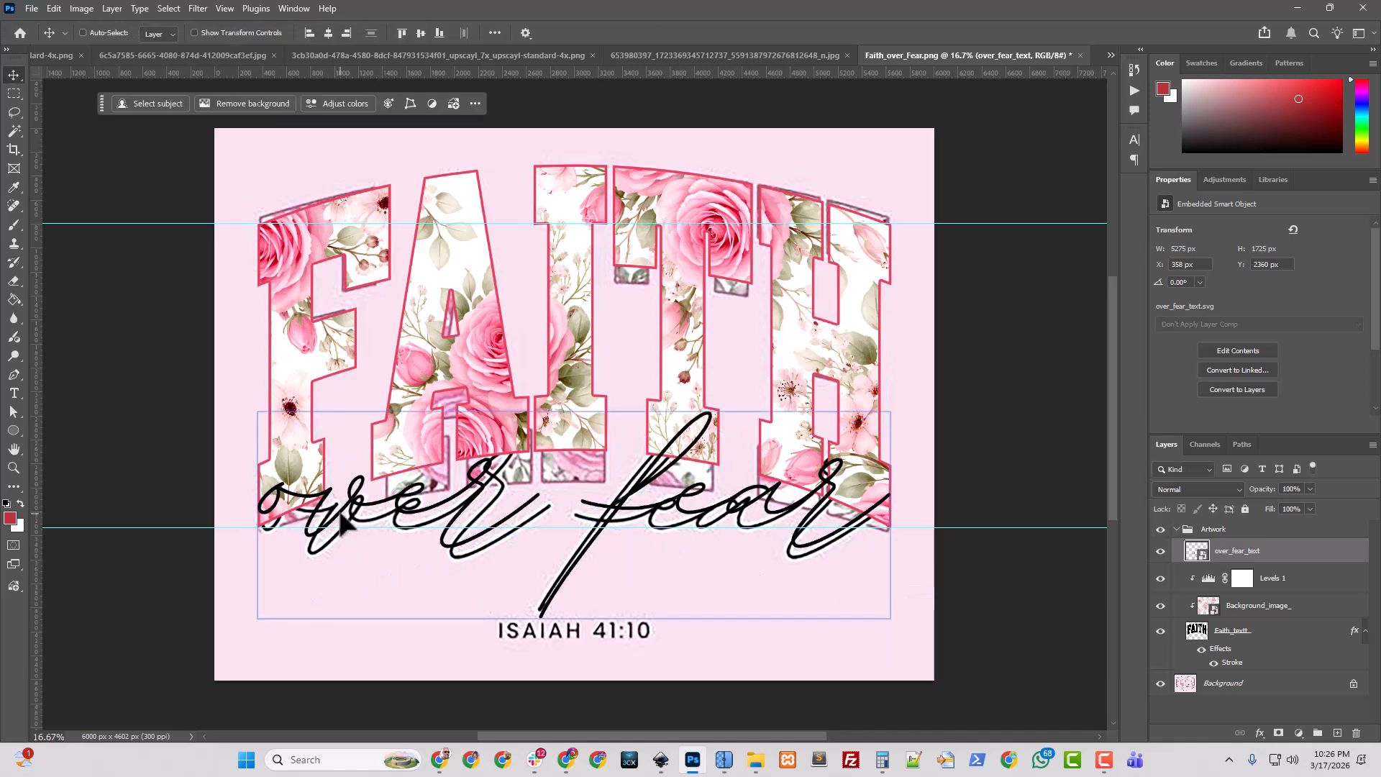
- Add a 21 px white (ffffff) stroke positioned outside the over_fear_text layer and apply the layer style
right_click(1230, 552)
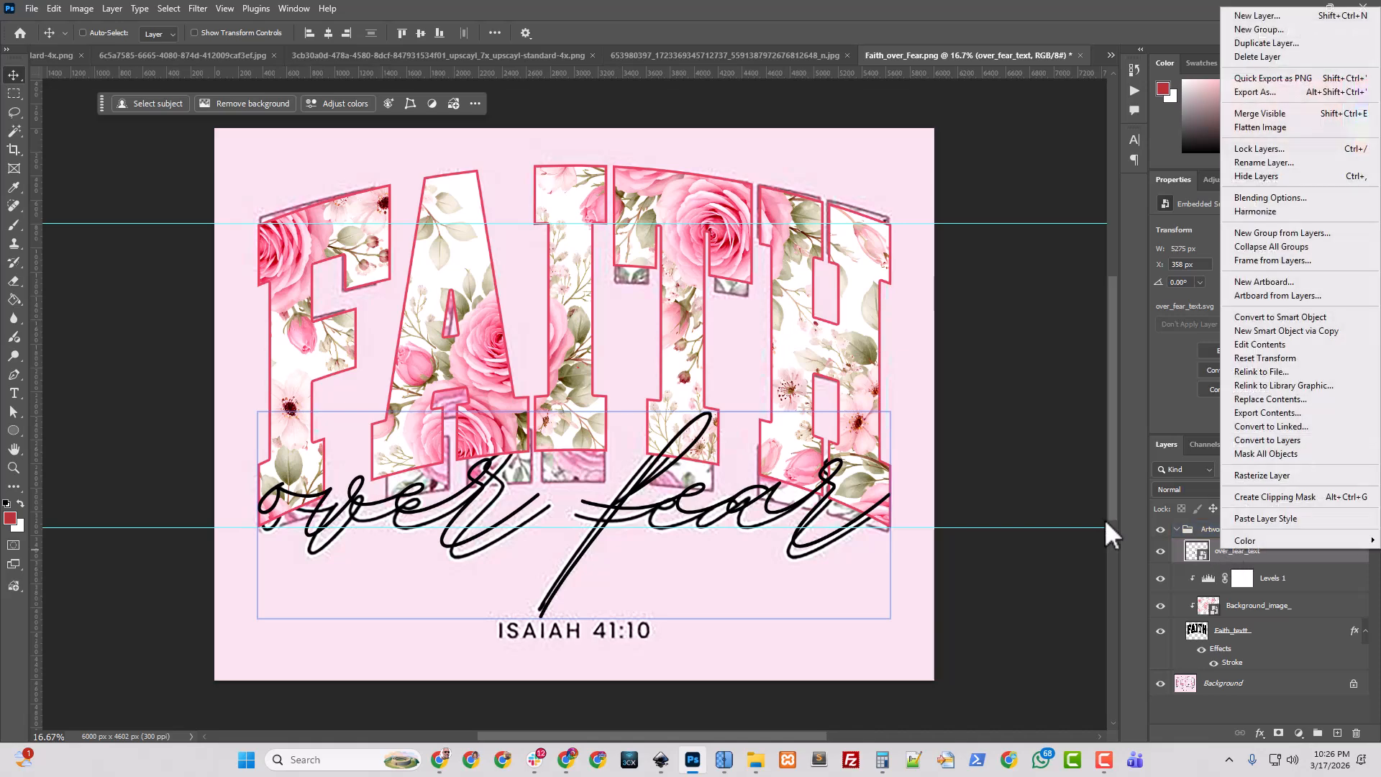
left_click(1259, 196)
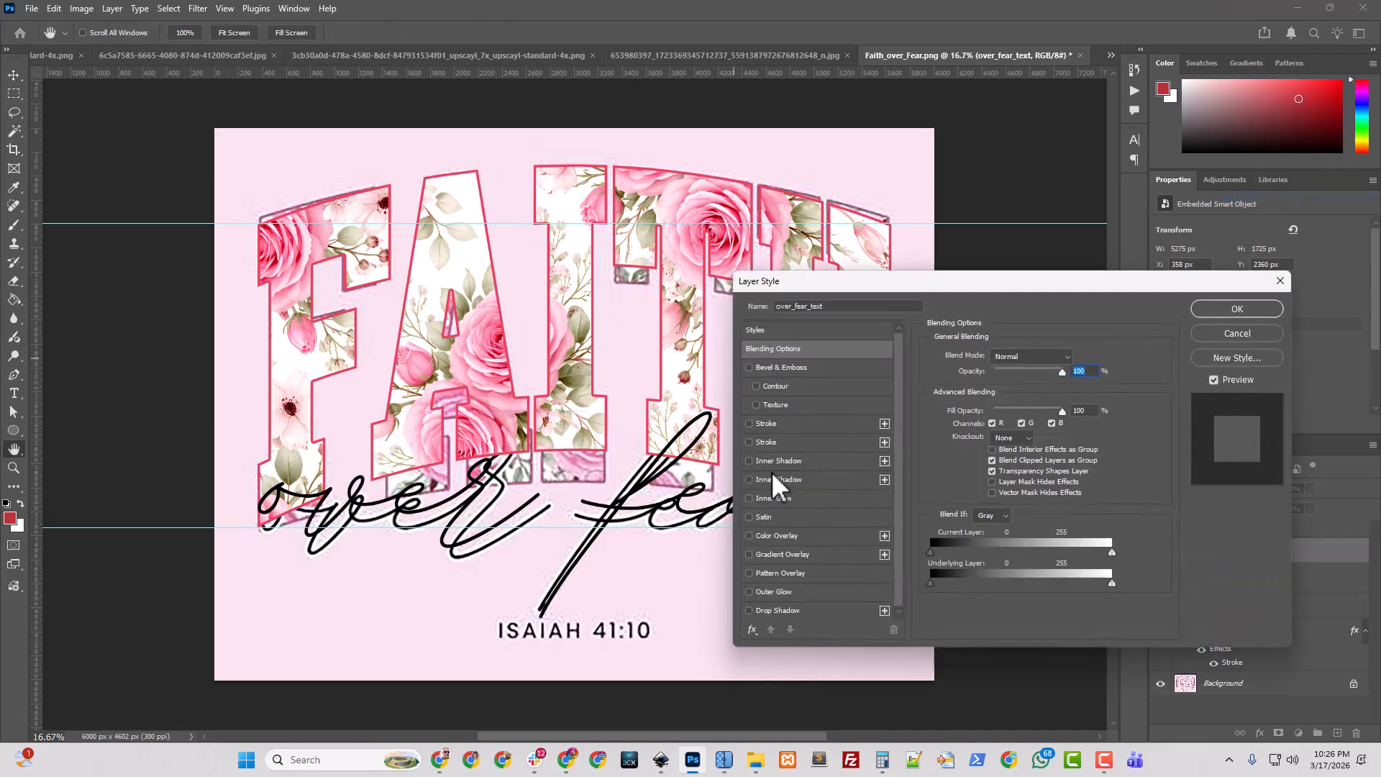
left_click(769, 425)
left_click(1010, 371)
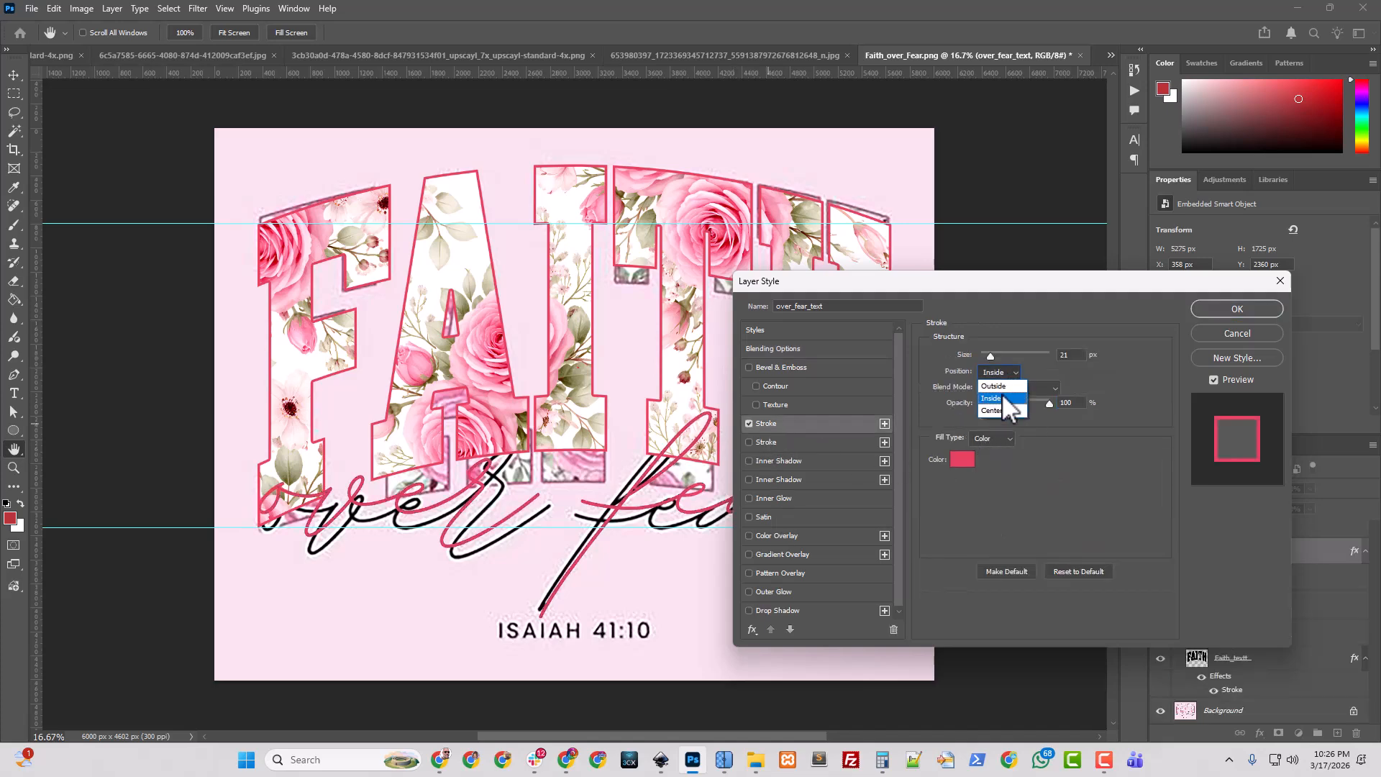
left_click(1004, 397)
left_click(963, 459)
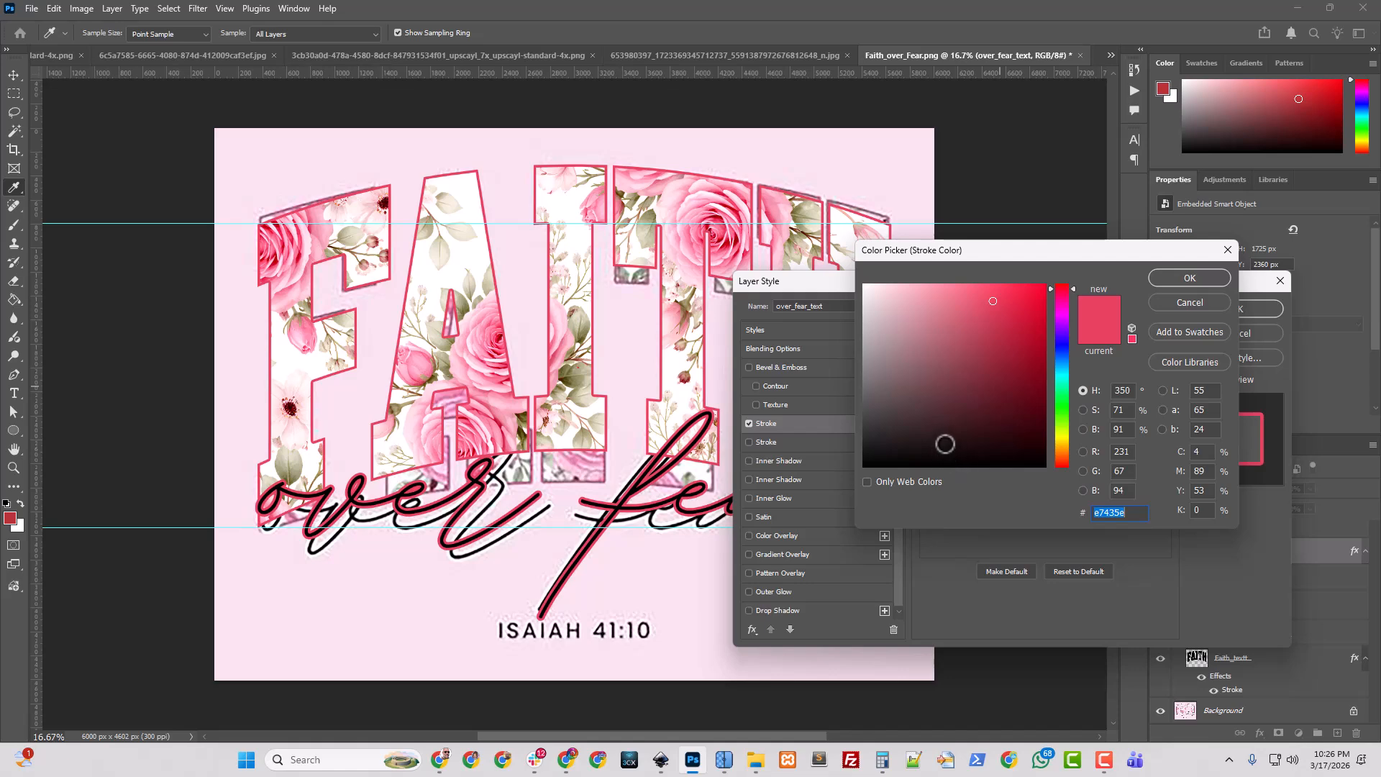
type("ffffff")
left_click(1181, 280)
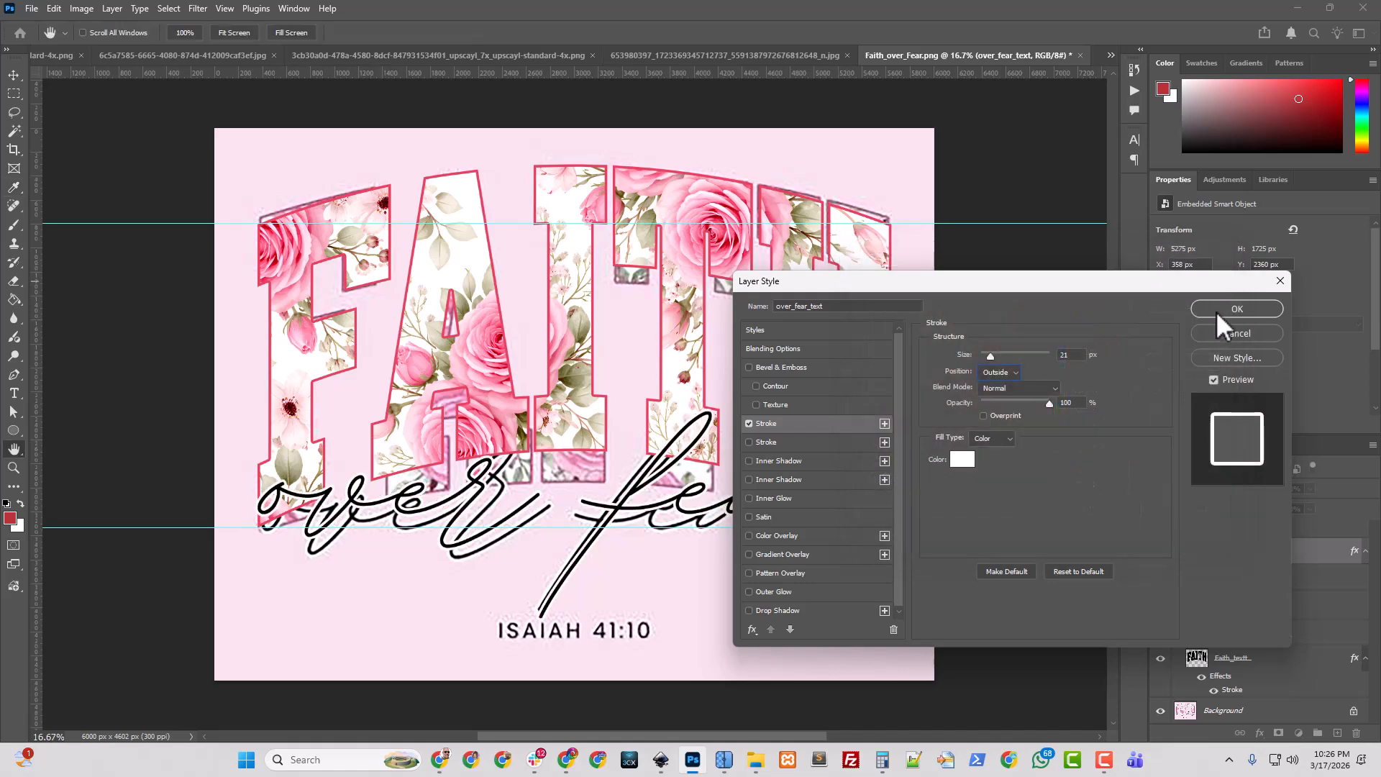
left_click(1236, 306)
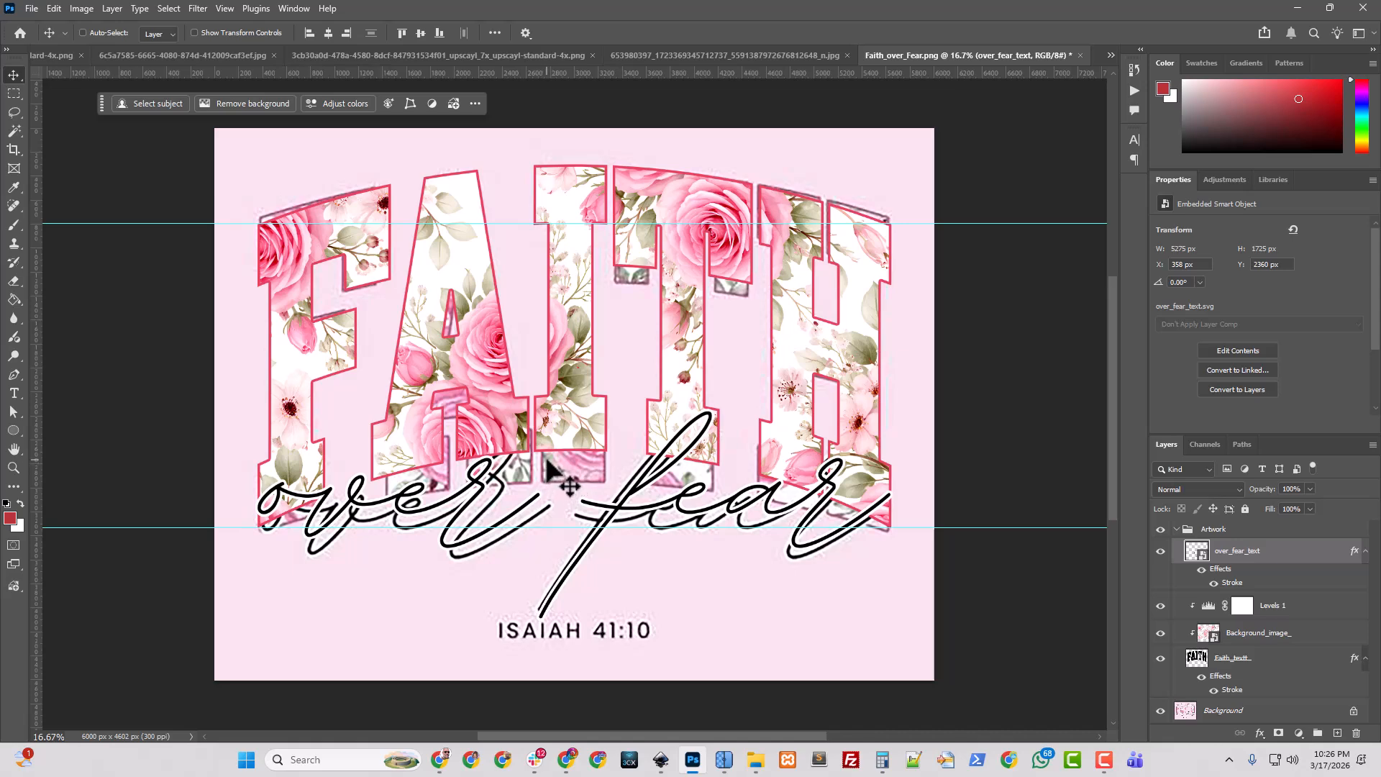
- Switch to ChatGPT, paste the copied ISAIAH 41:10 snippet and submit the prompt "Identify this font"
key("alt+Tab")
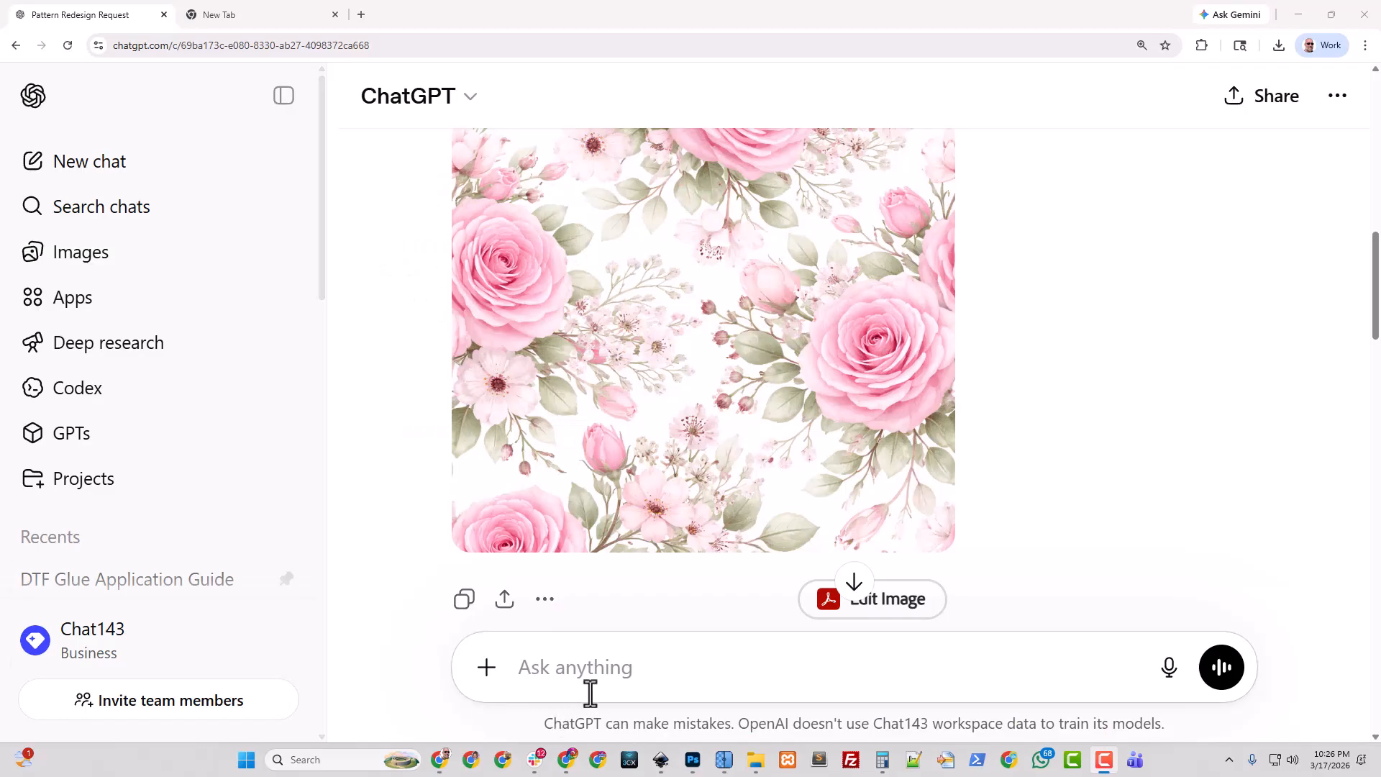
key("ctrl+v")
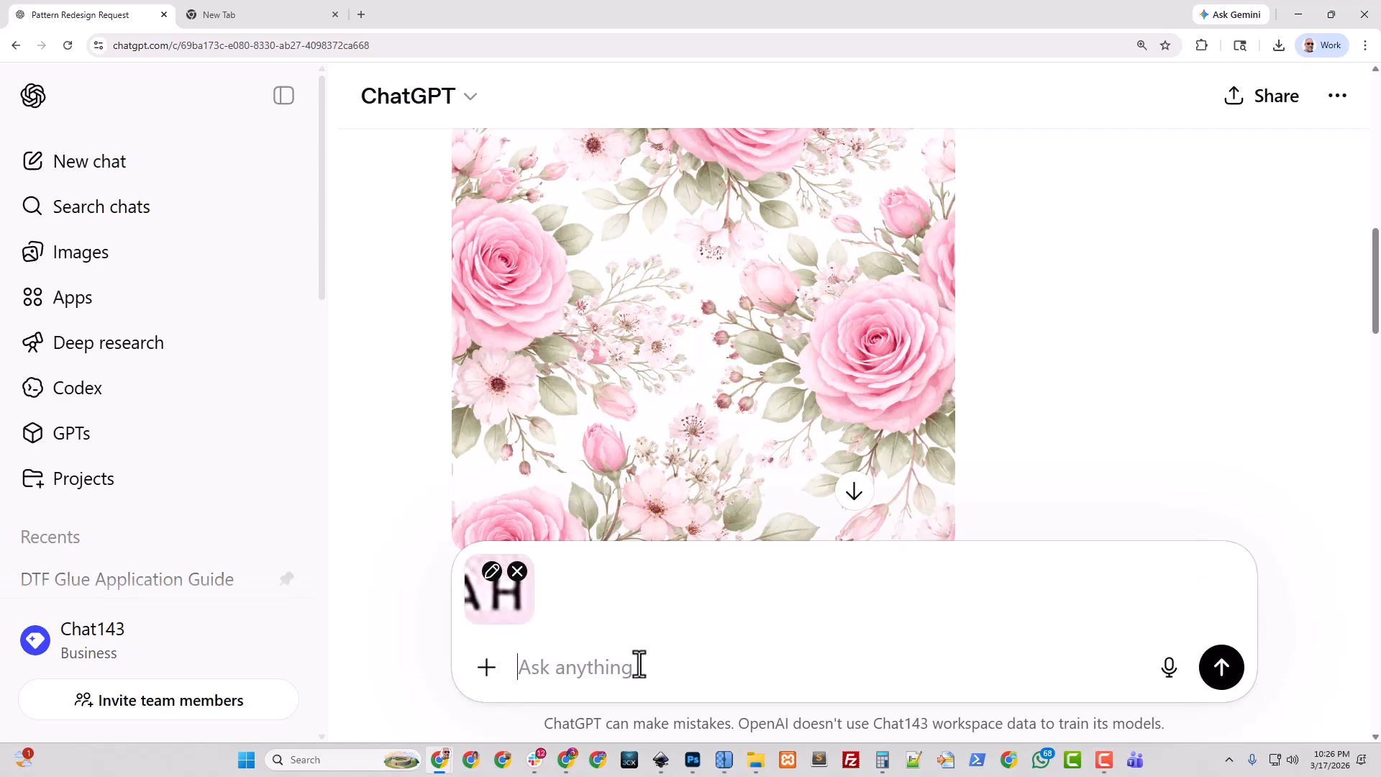
type("Identif")
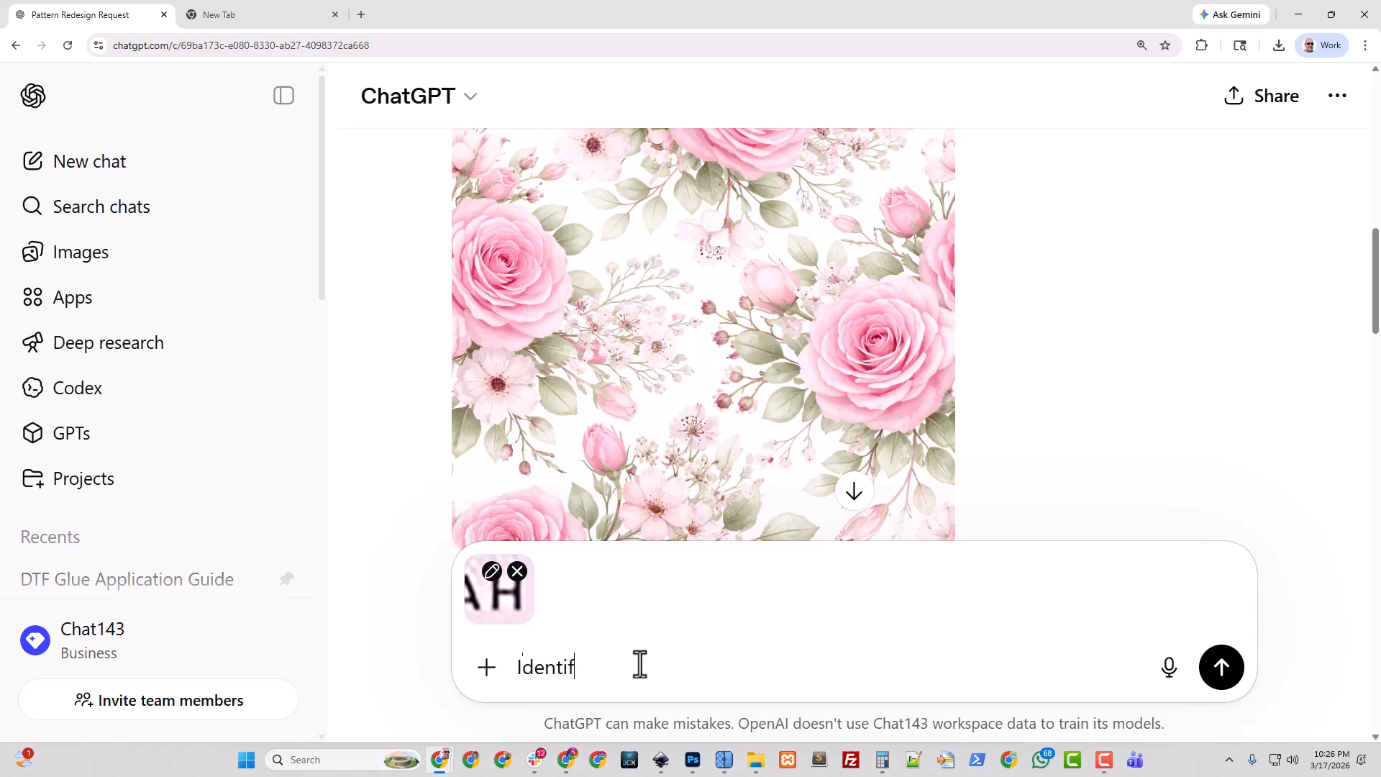
type("y this font")
key("Return")
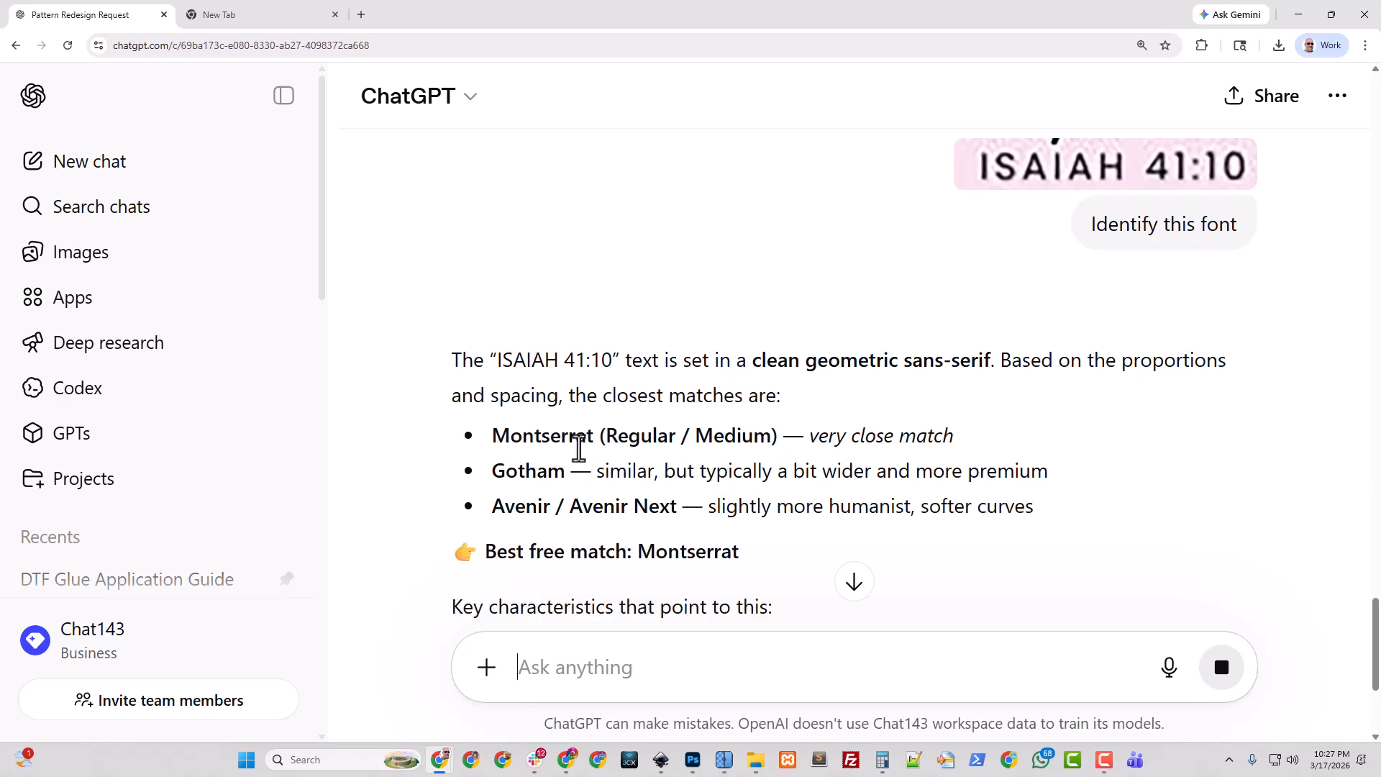
- Copy the font name Montserrat from the answer, return to Photoshop and set the Type tool's font to Montserrat Regular
double_click(536, 444)
key("ctrl+c")
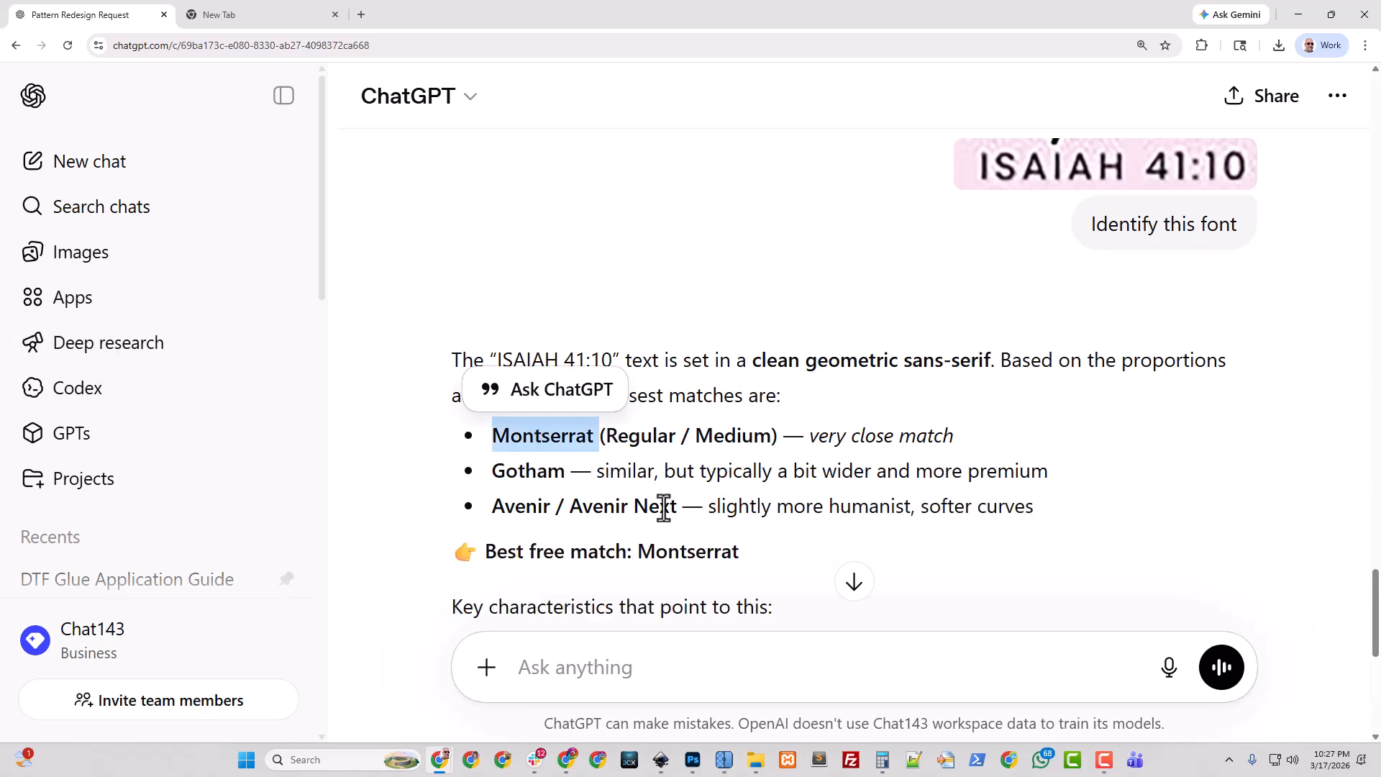
left_click(692, 759)
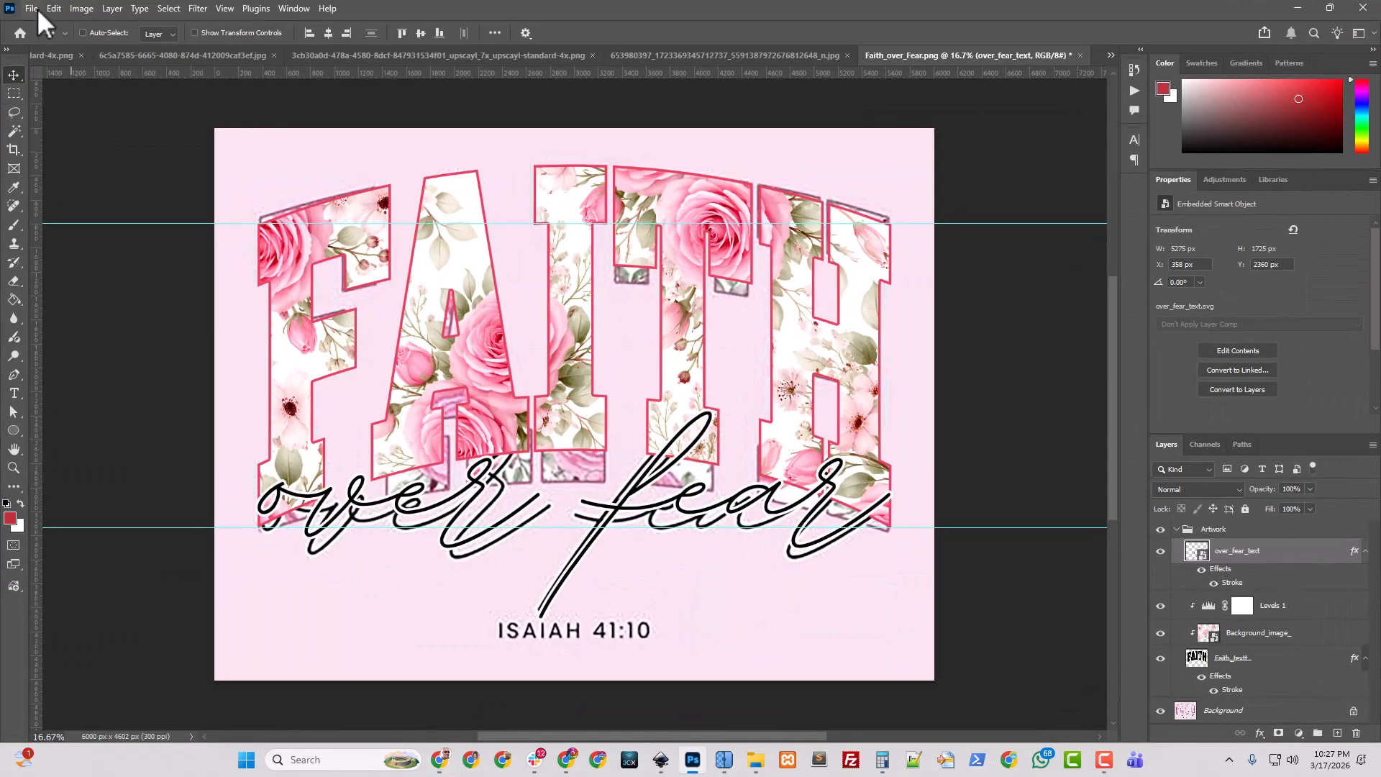
left_click(13, 393)
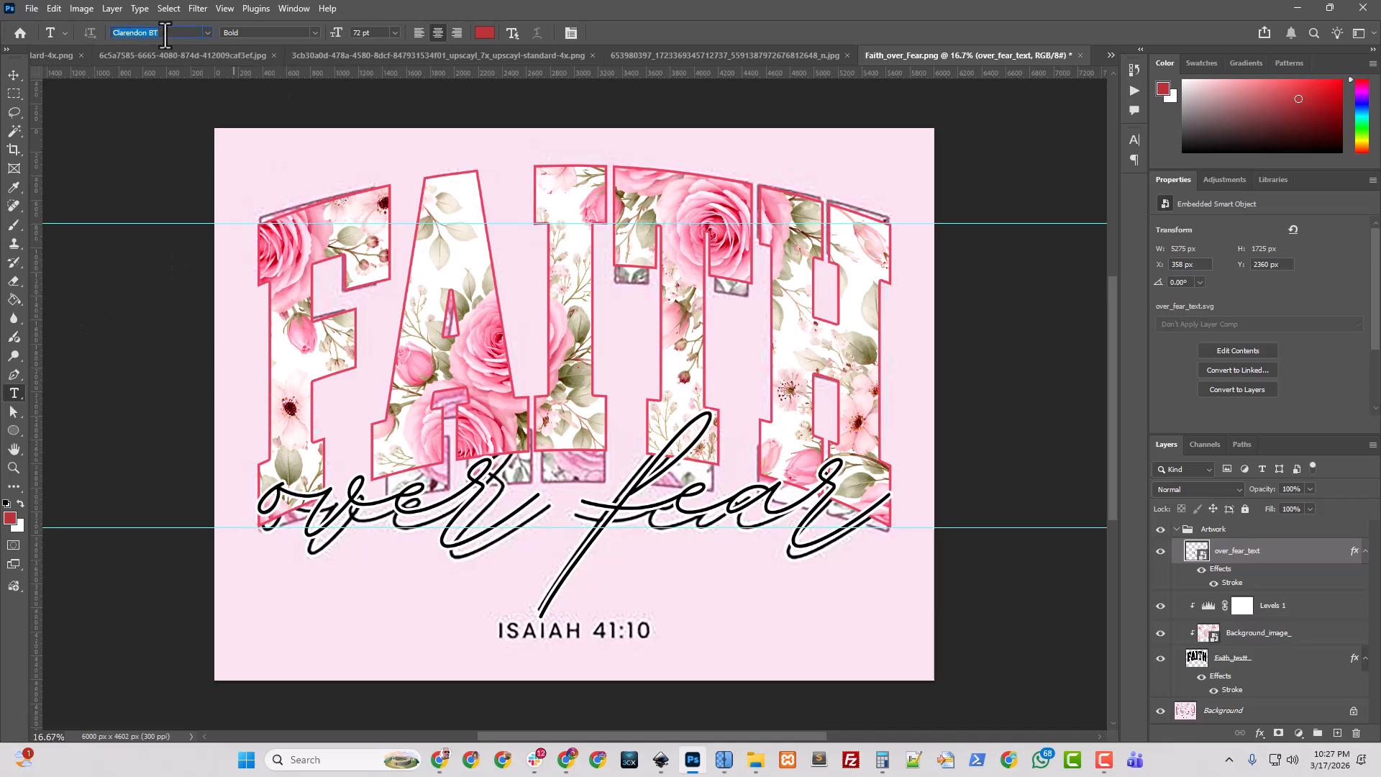
key("ctrl+v")
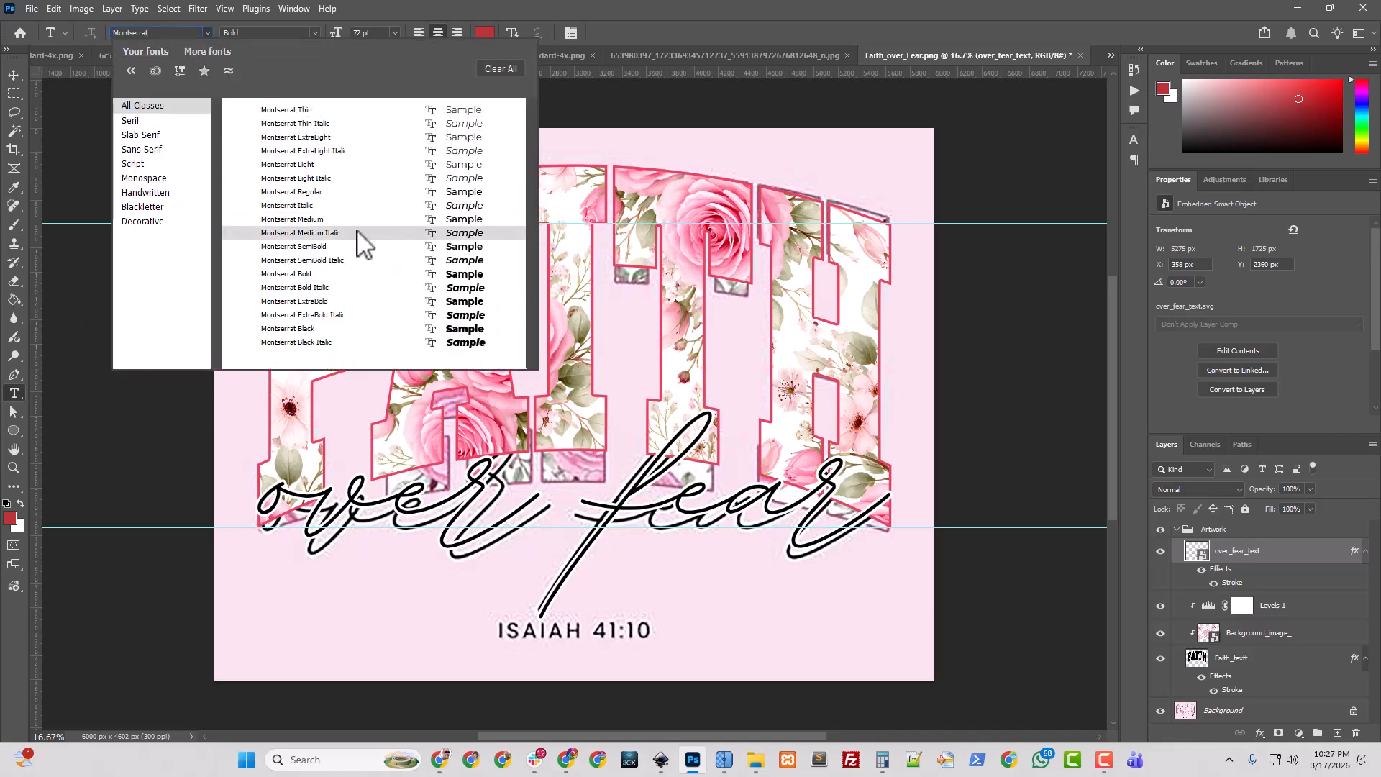
left_click(345, 192)
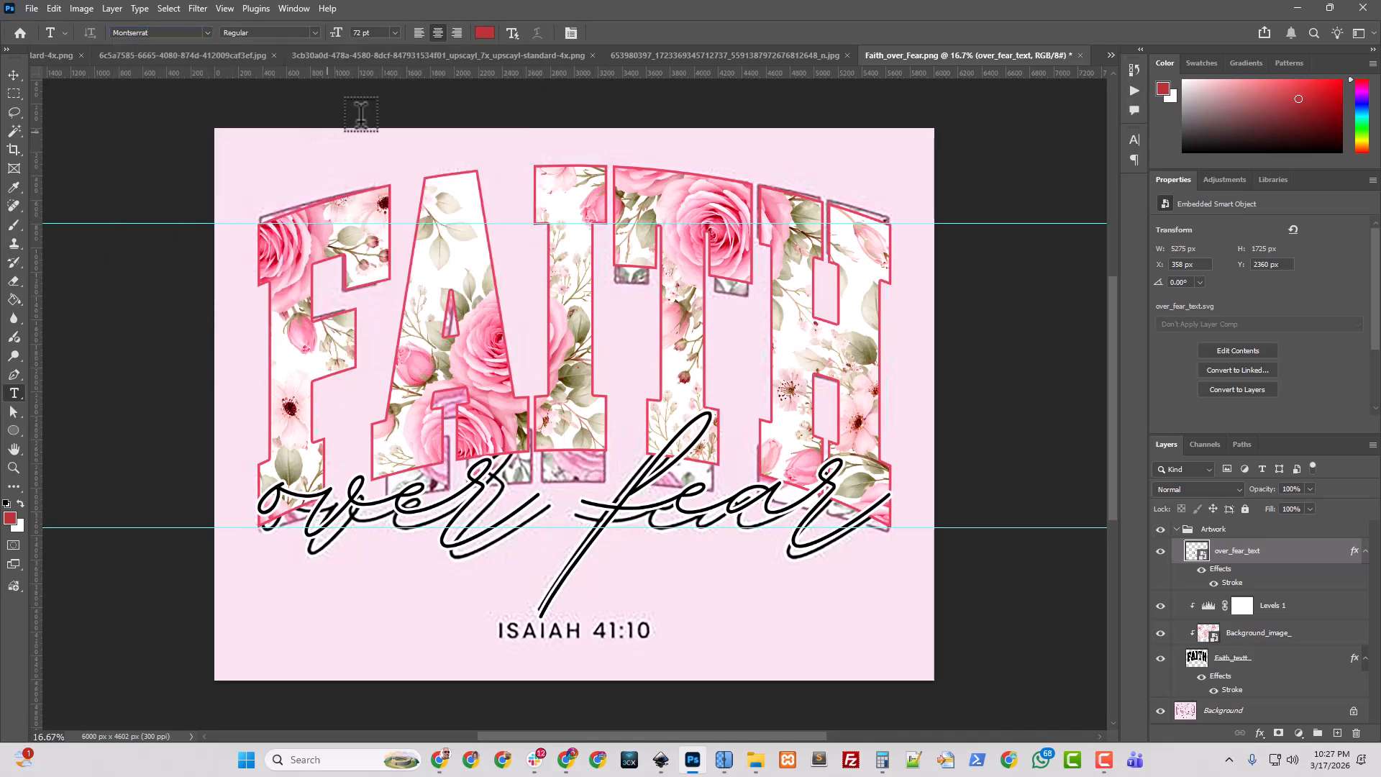
- Set the Type tool's text color to black 000000, sampled from the "over fear" script lettering
left_click(89, 9)
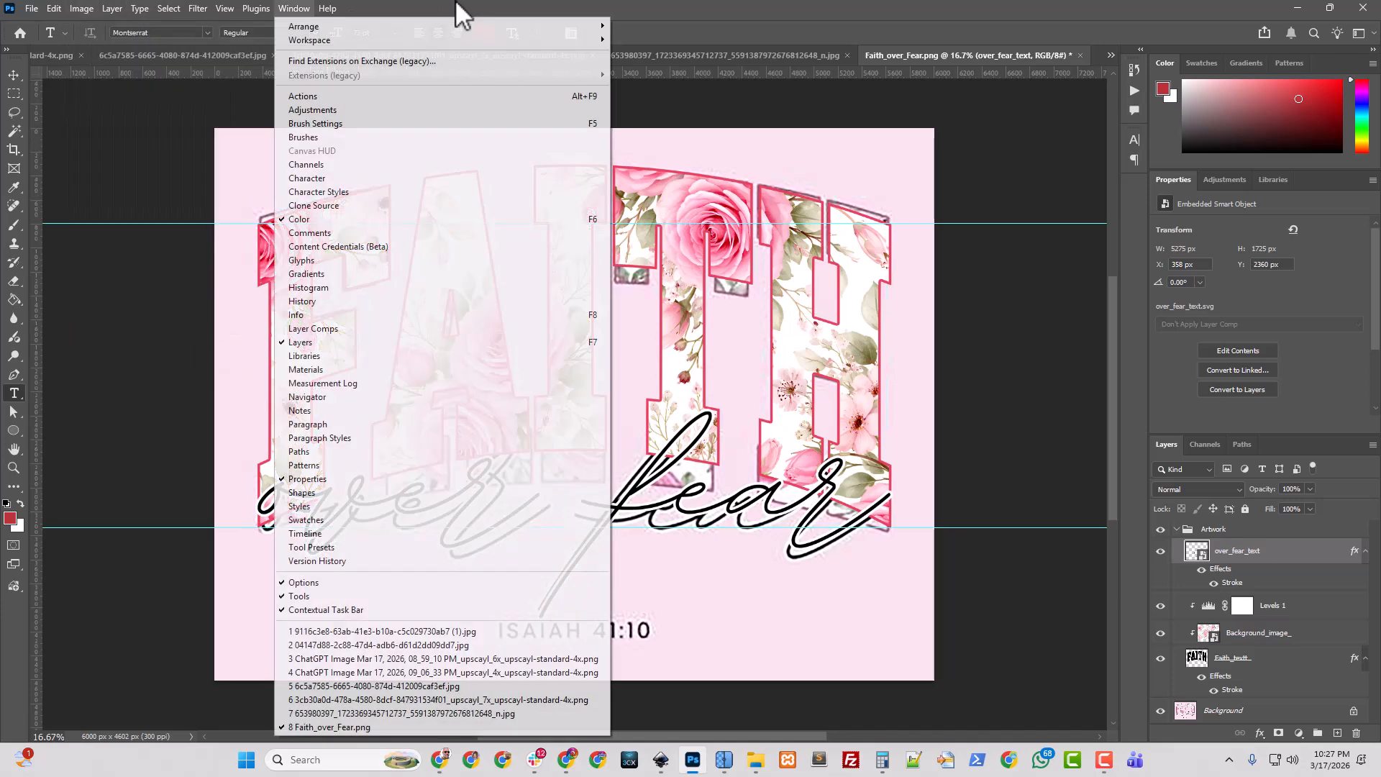
left_click(350, 79)
left_click(486, 34)
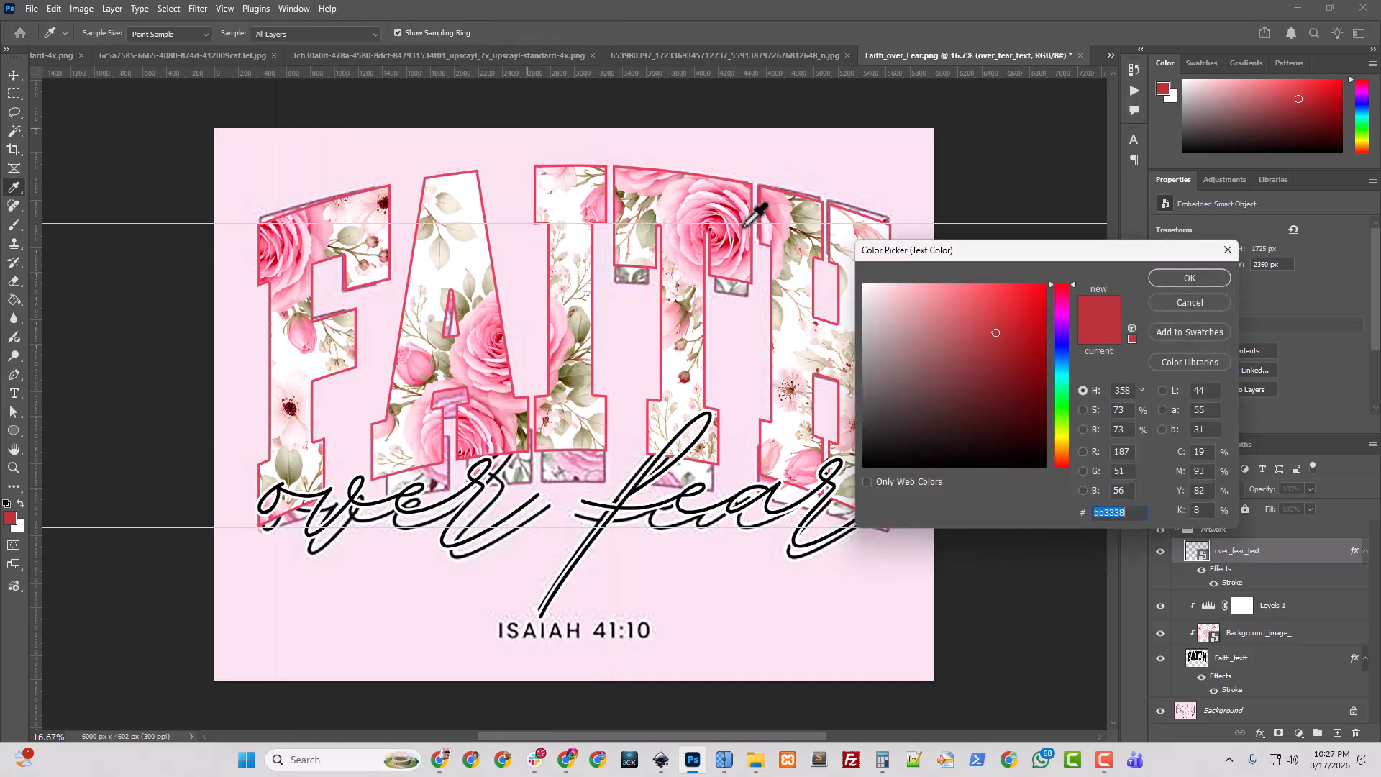
left_click(791, 550)
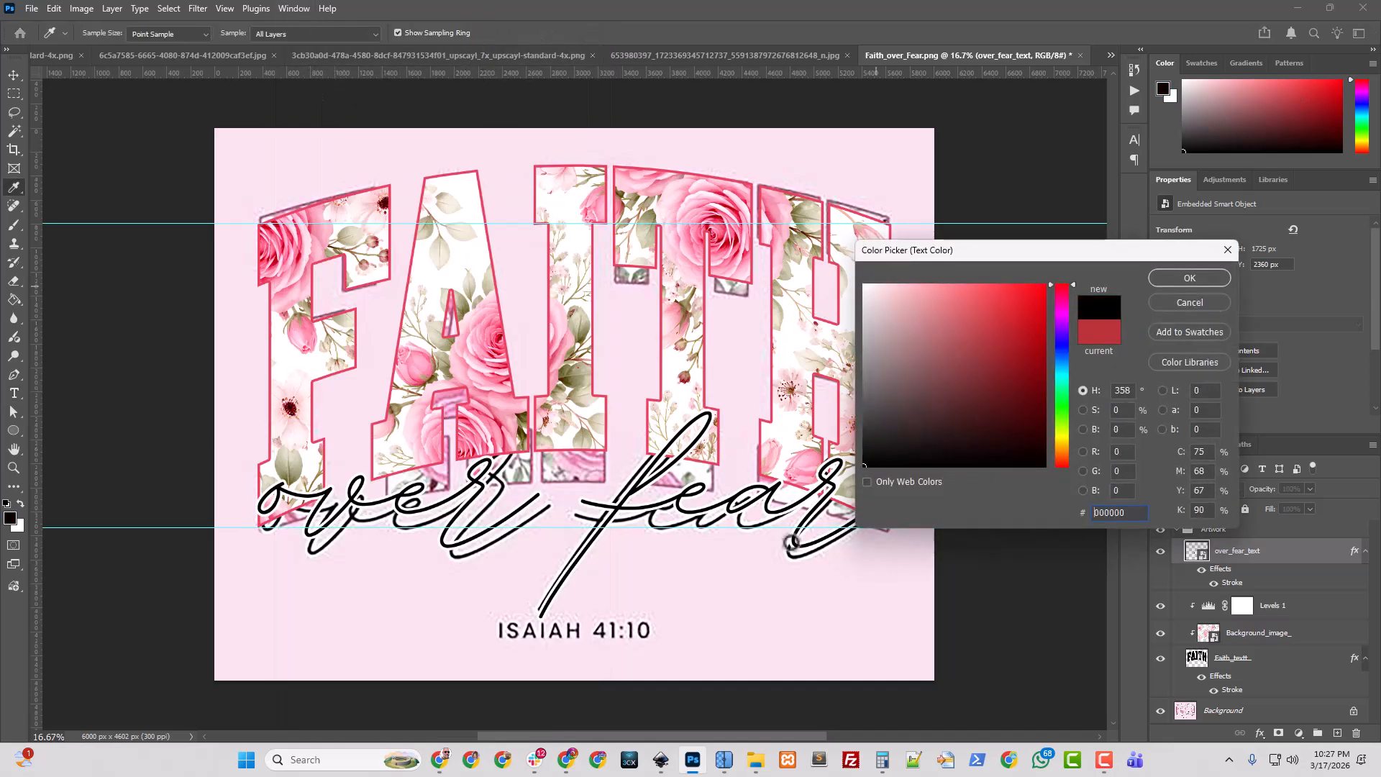
left_click(1187, 278)
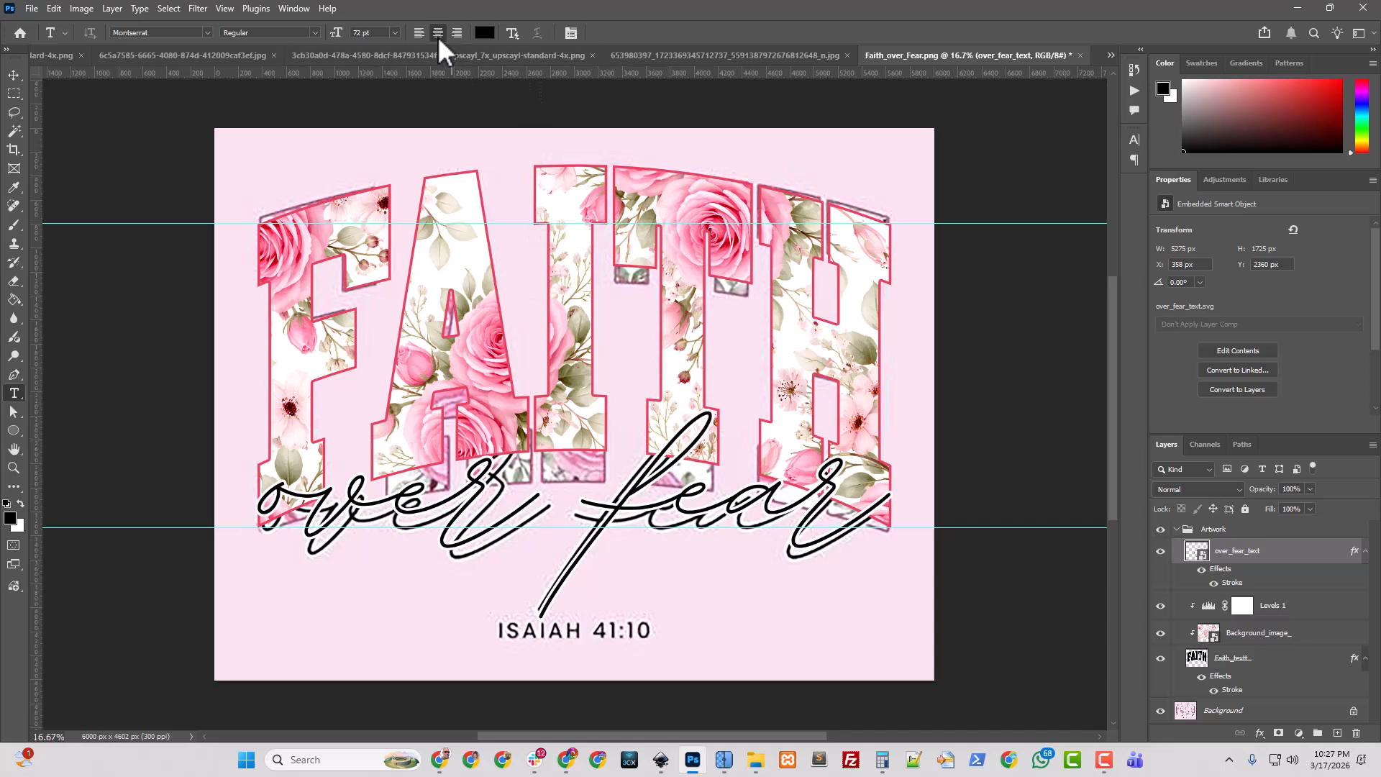
- Add the text "ISAIAH" over the original verse line and move it just above that line
left_click(567, 633)
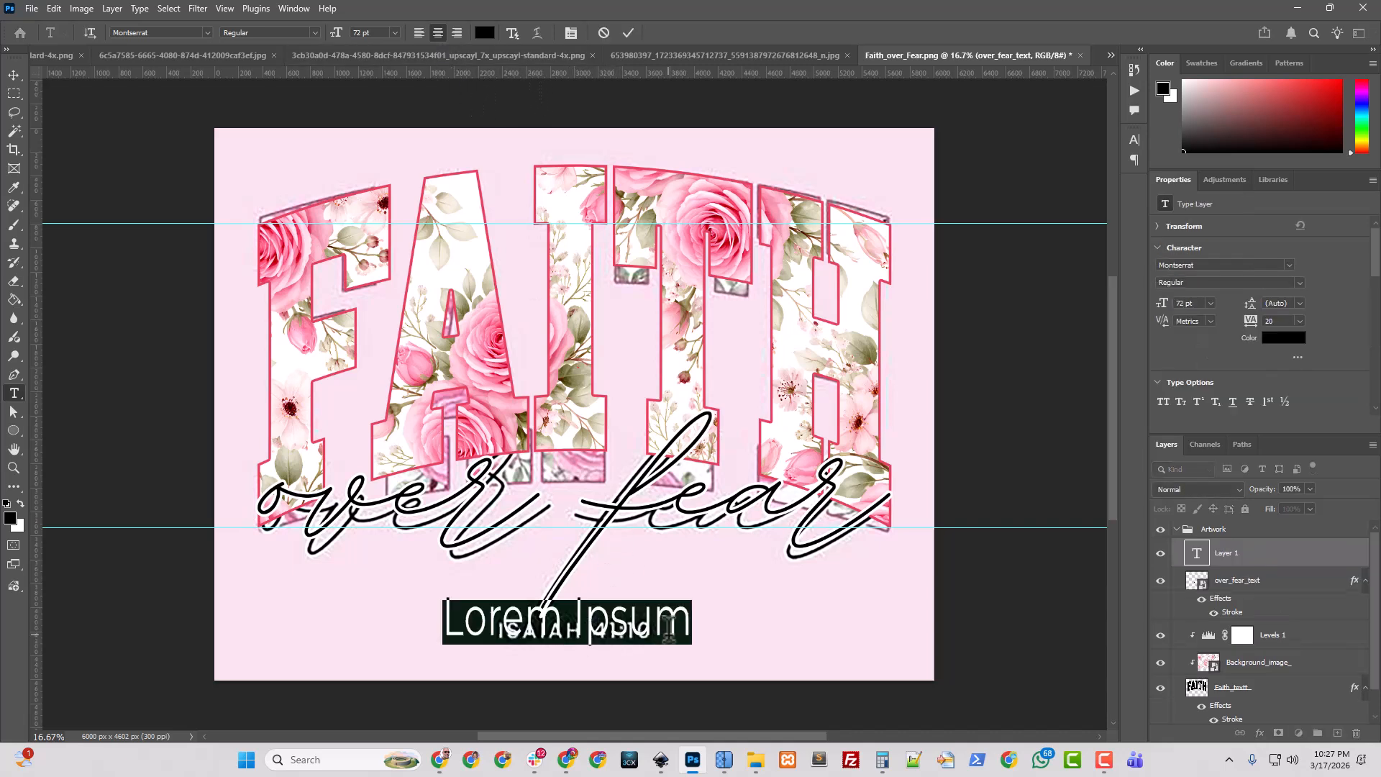
key("BackSpace")
type("ISA")
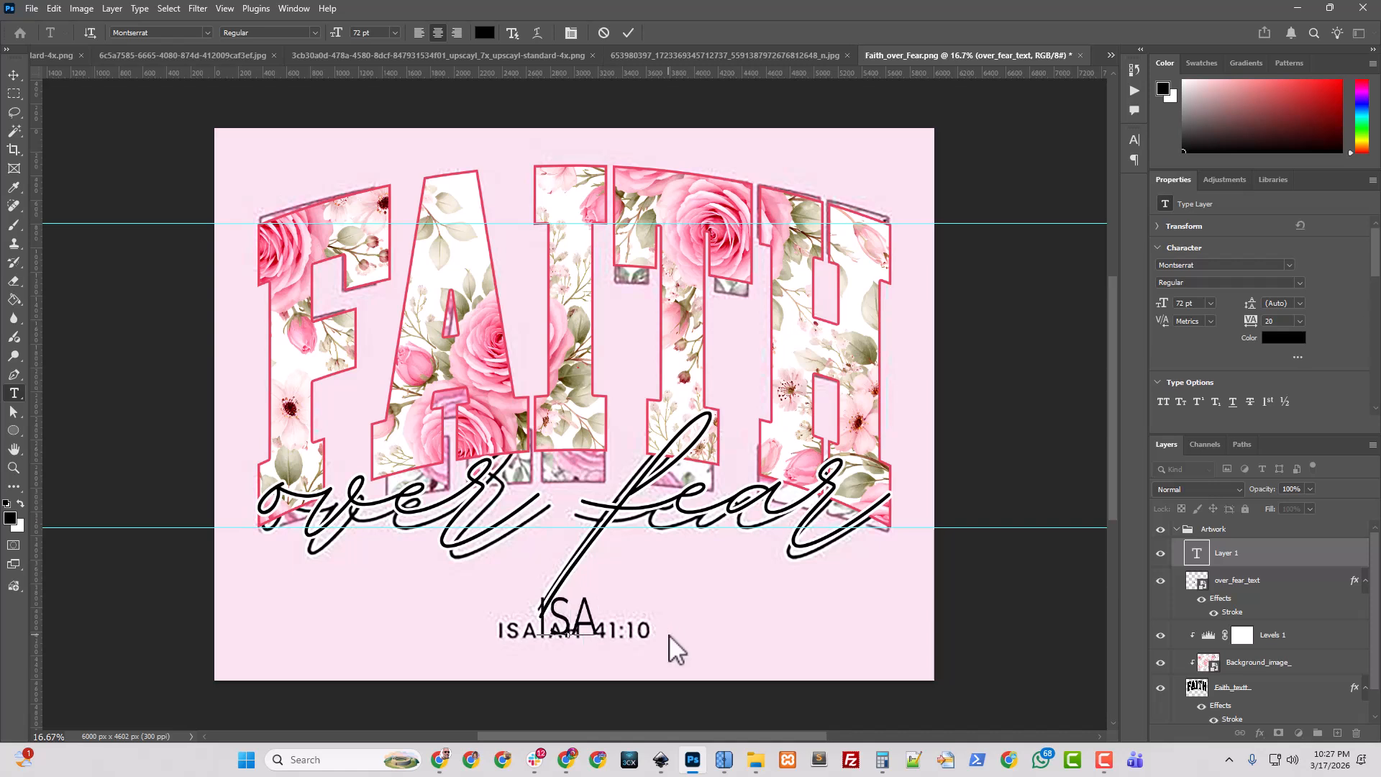
type("IAH")
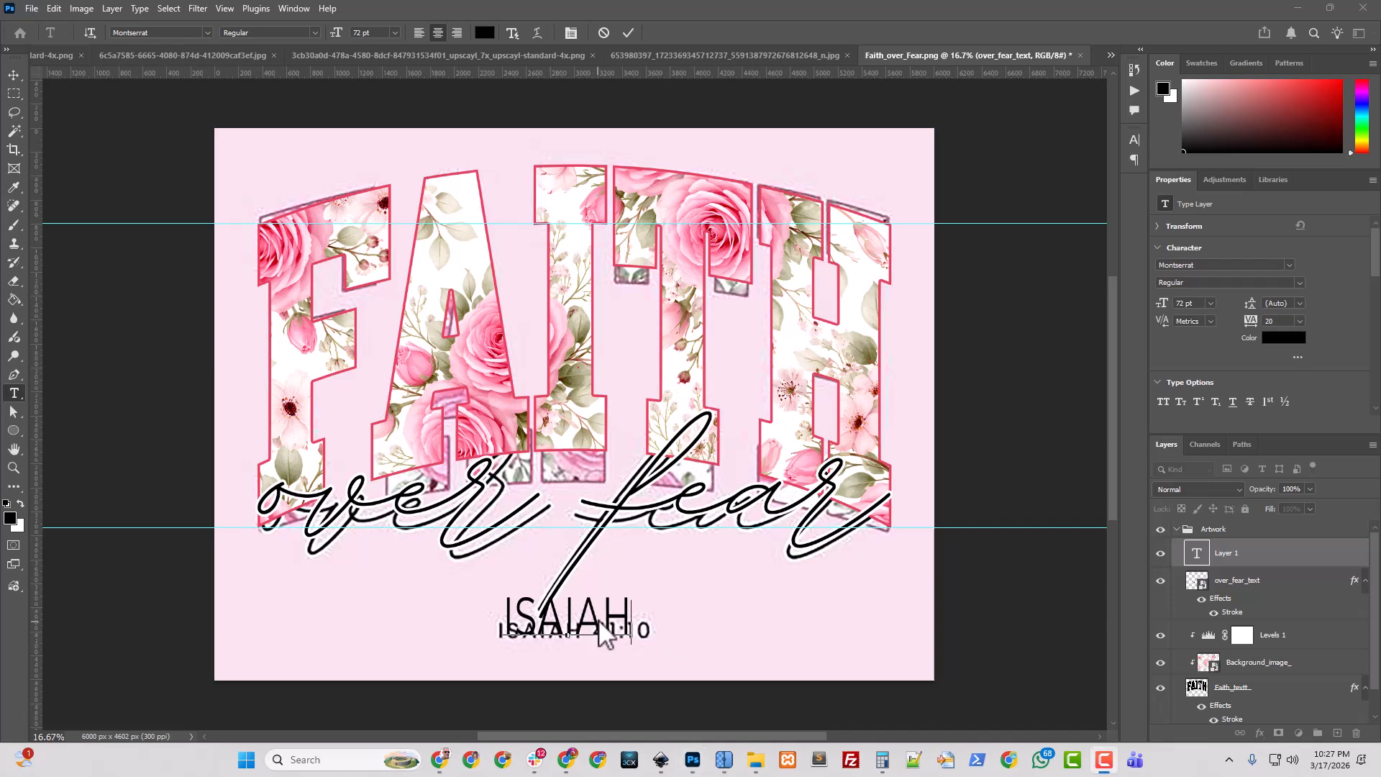
left_click(14, 75)
left_click_drag(512, 596, 583, 598)
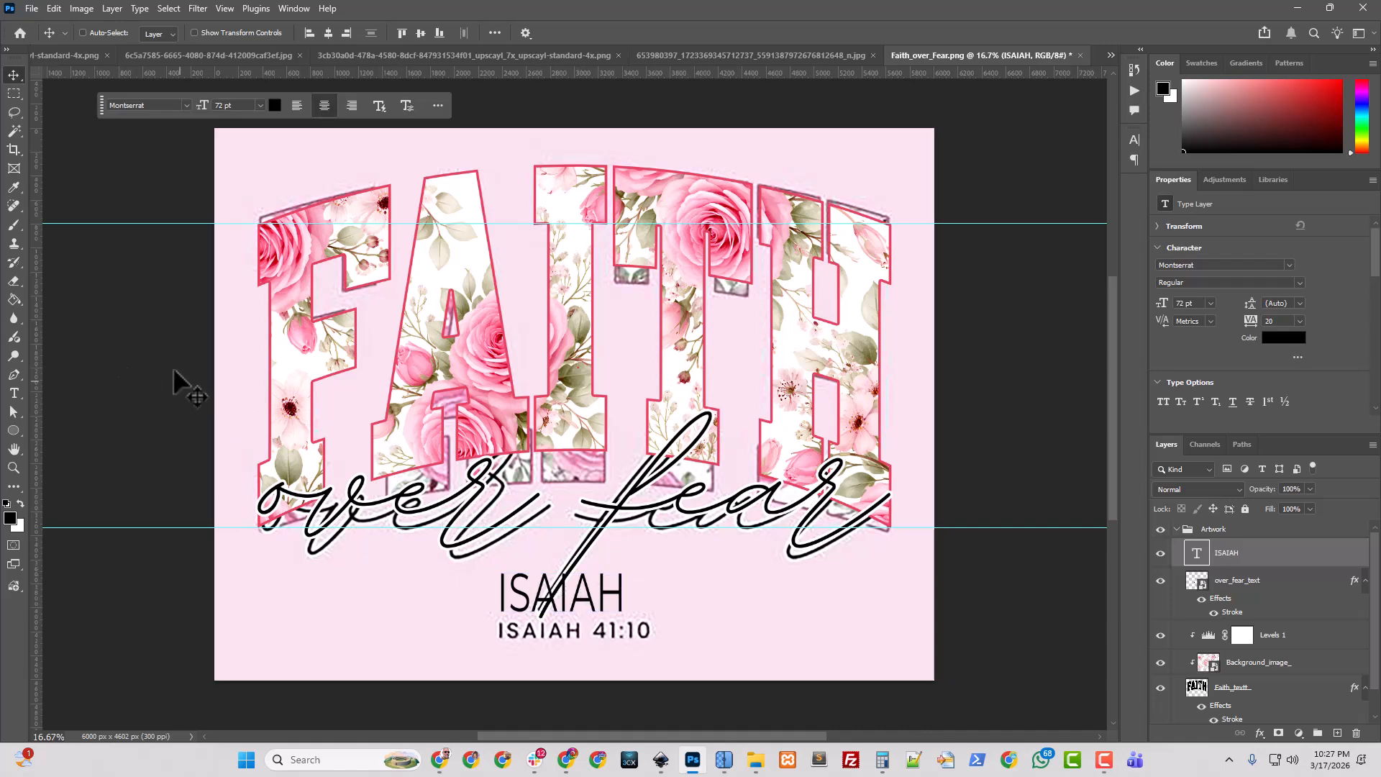
- Extend the new text to read "ISAIAH 41:10" and commit the edit
left_click(13, 393)
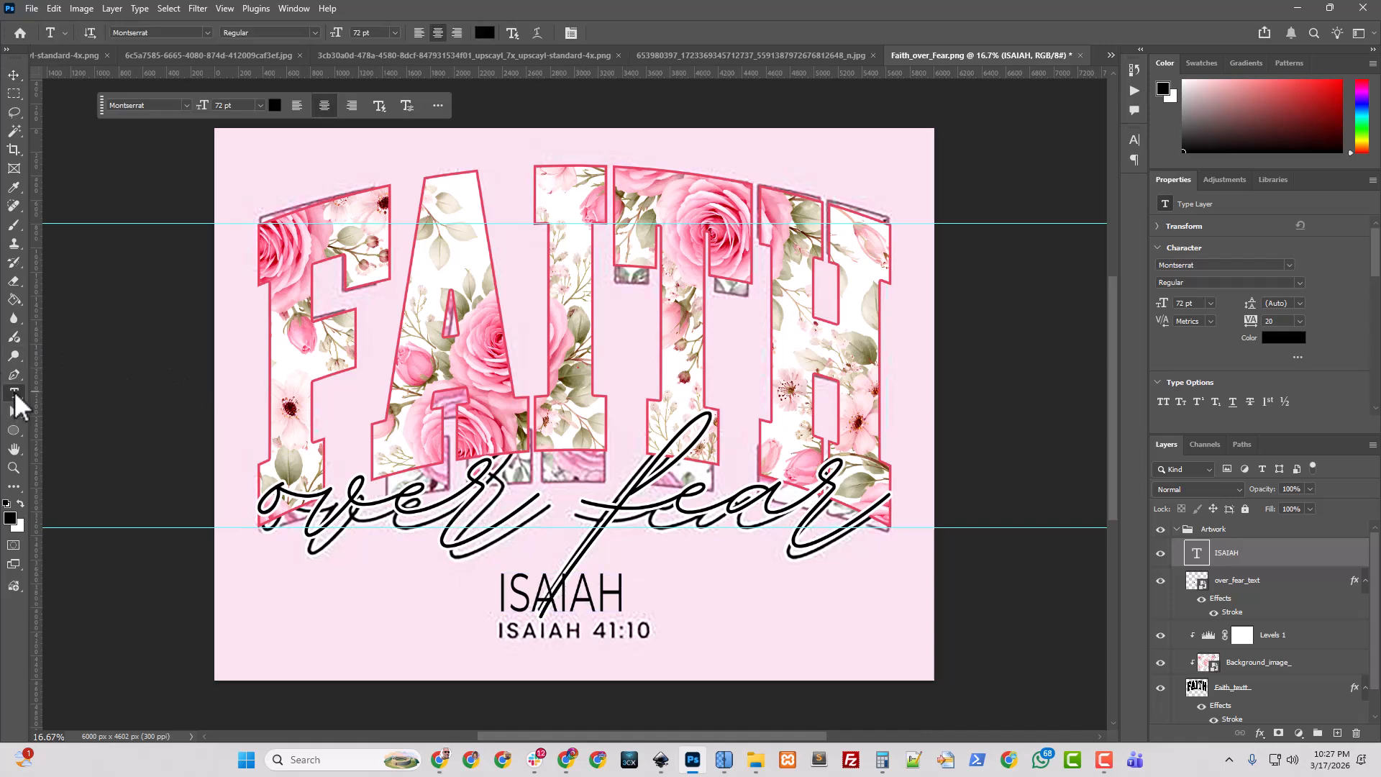
left_click(624, 586)
type("4")
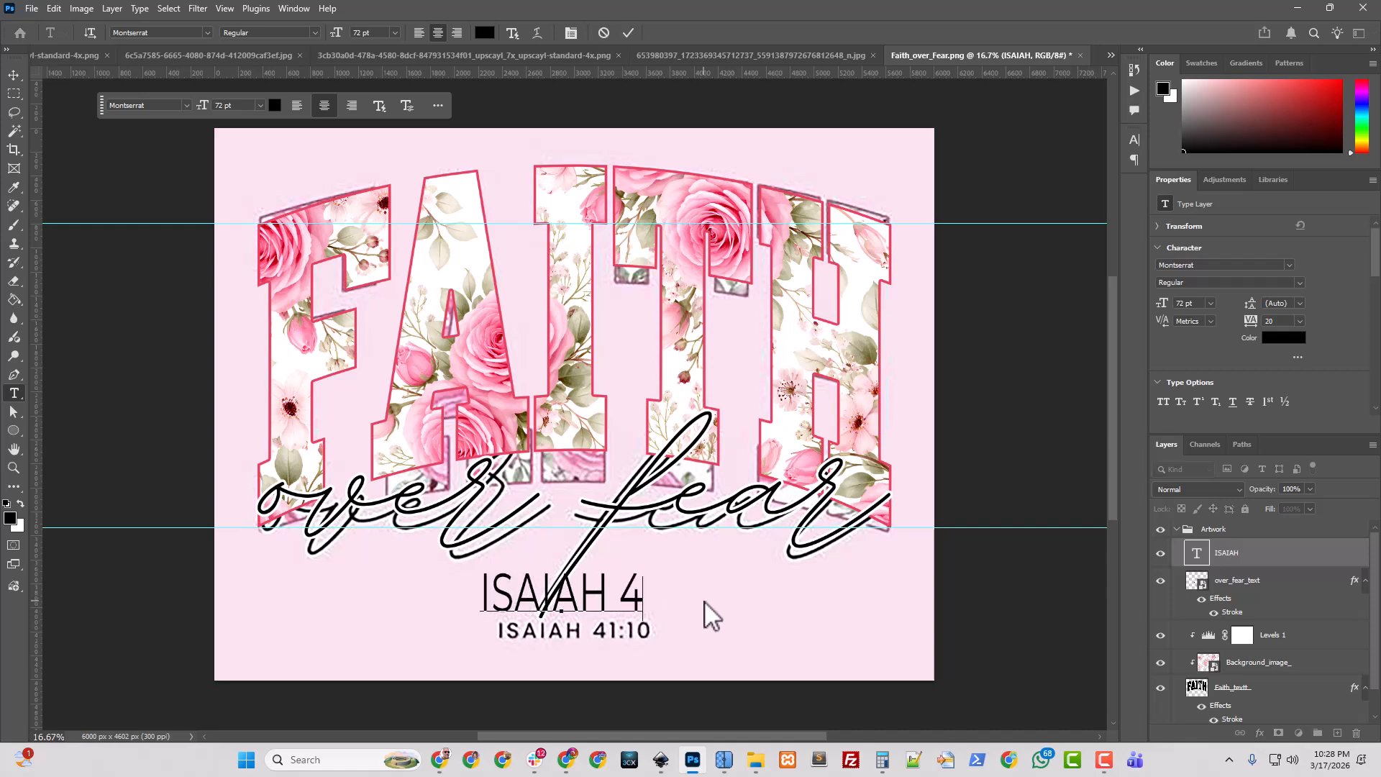
type("1:10")
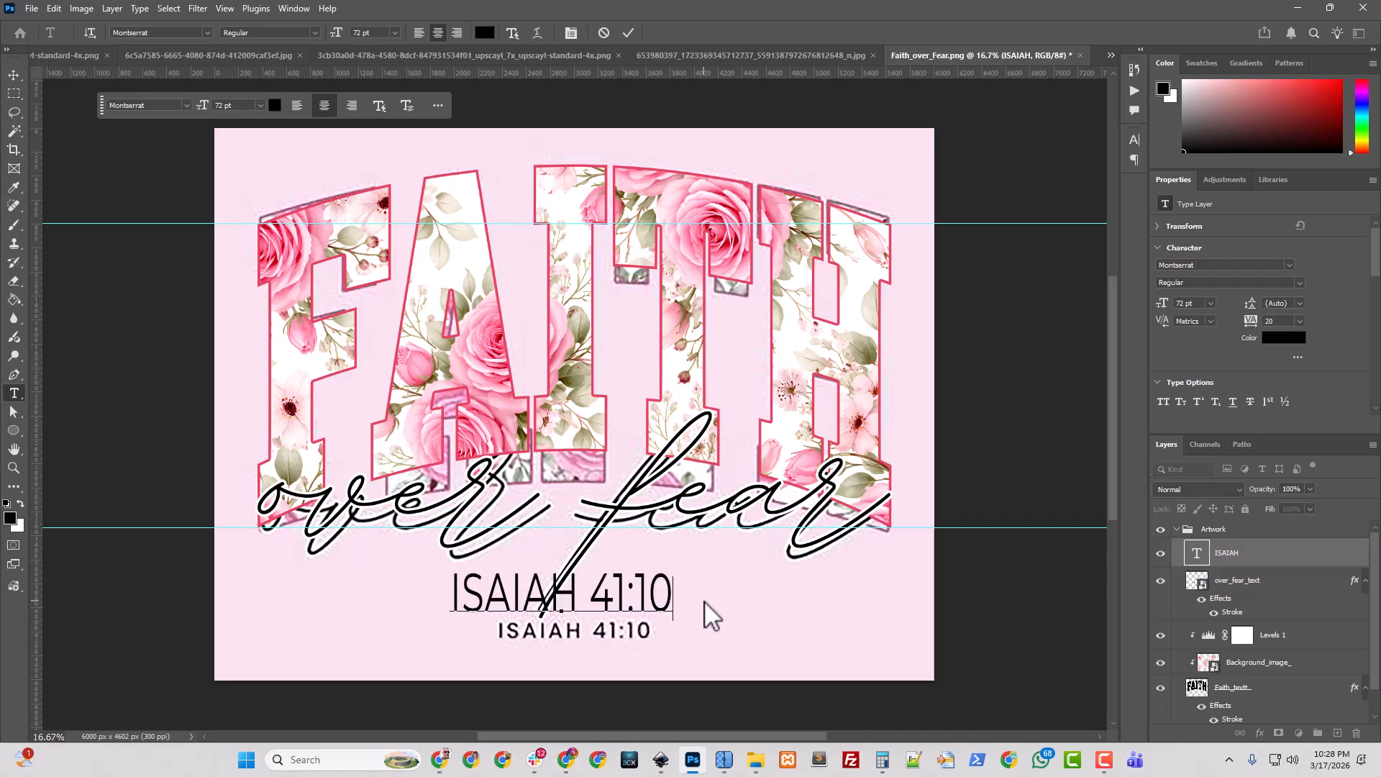
left_click(14, 75)
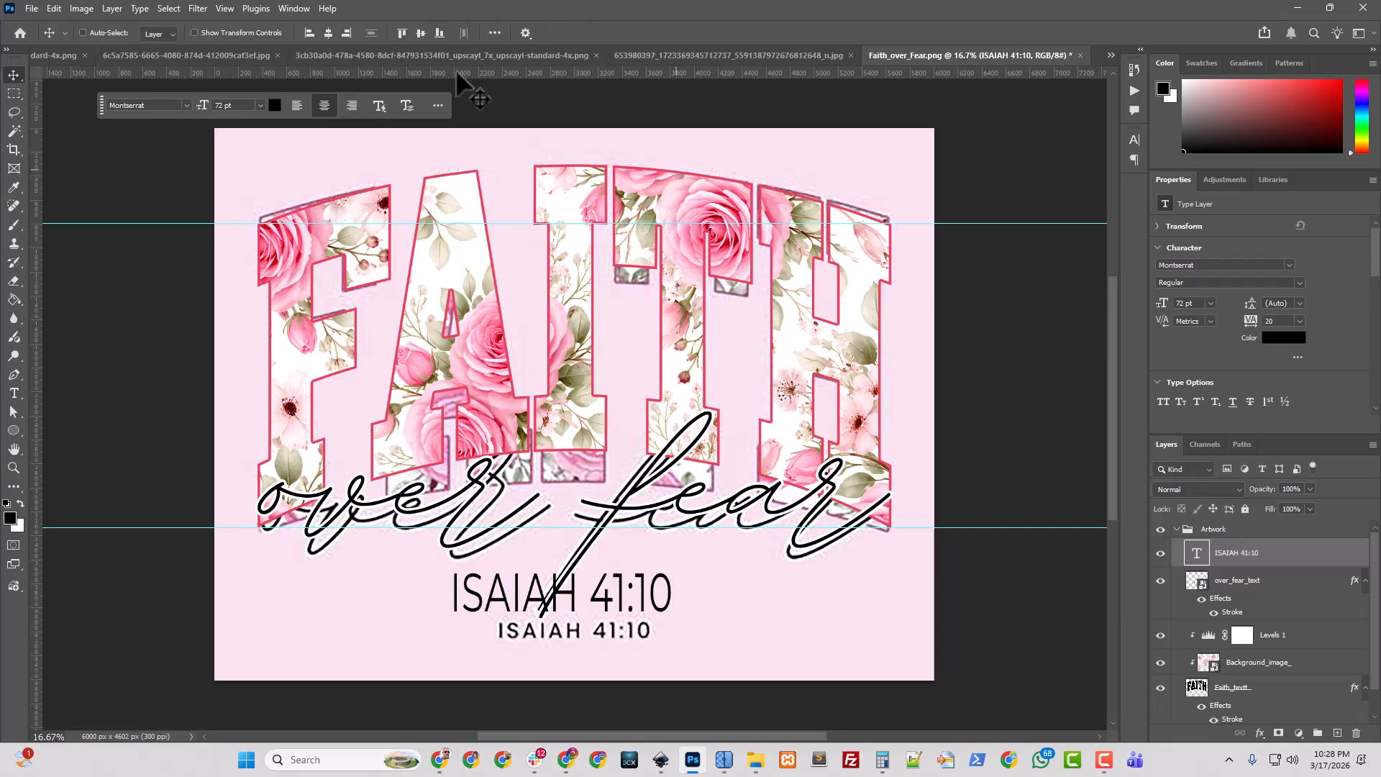
- Change the font style of the ISAIAH 41:10 text layer to Montserrat Medium
left_click(1138, 141)
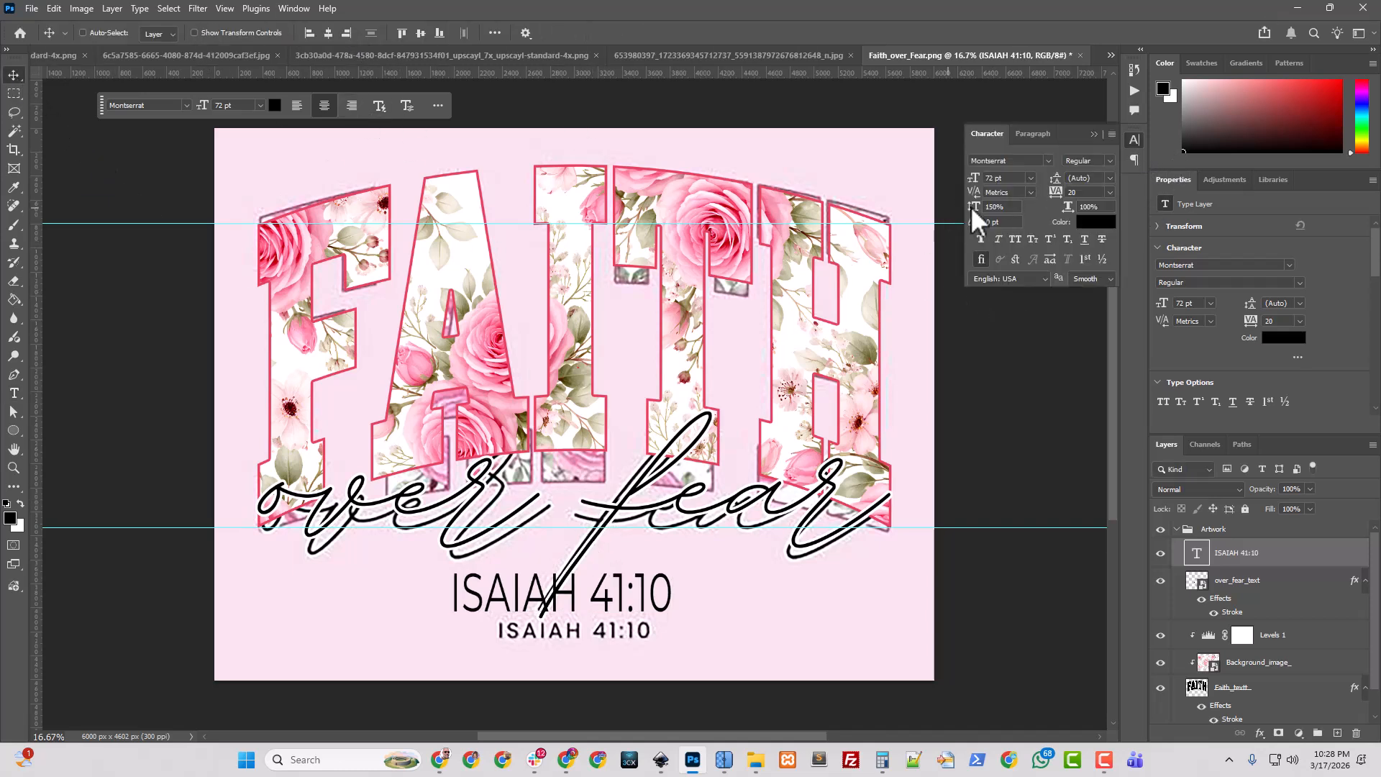
left_click(1111, 158)
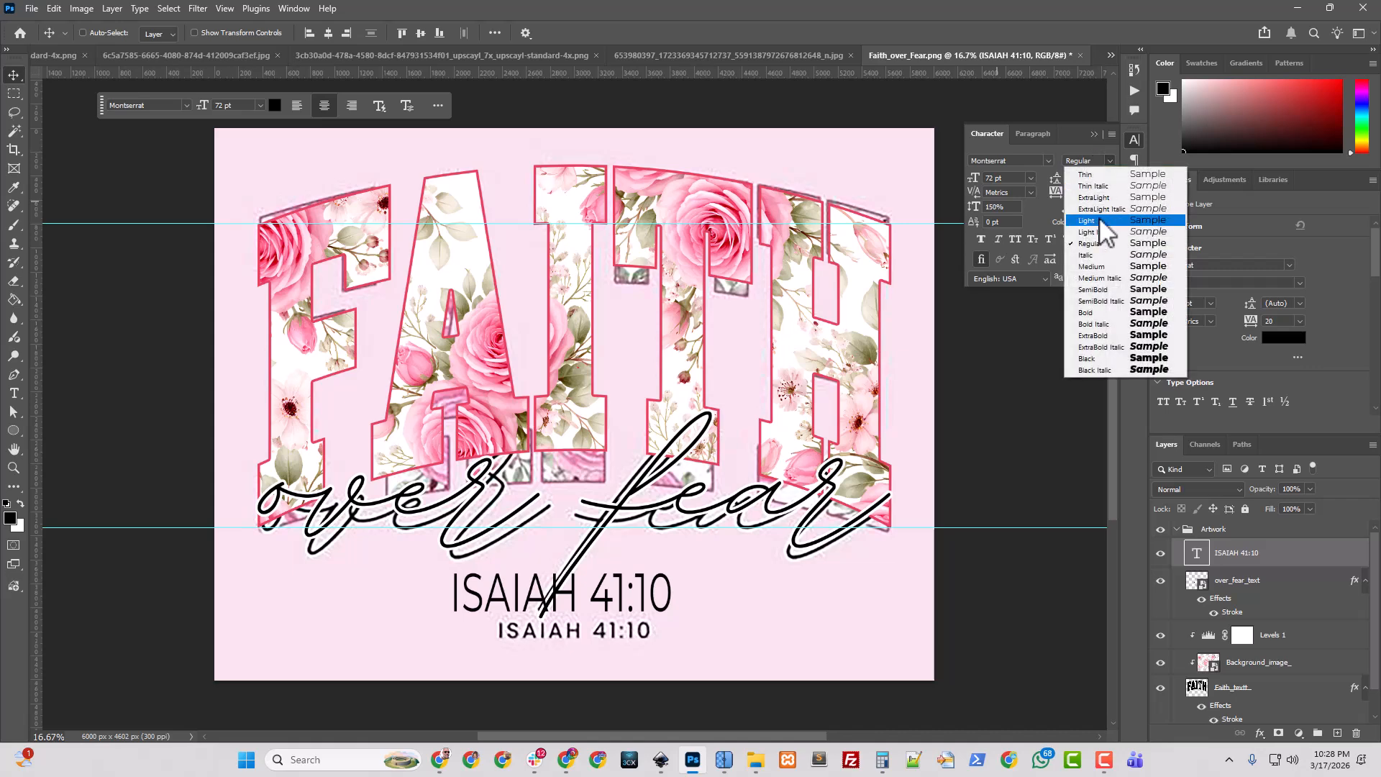
left_click(1093, 268)
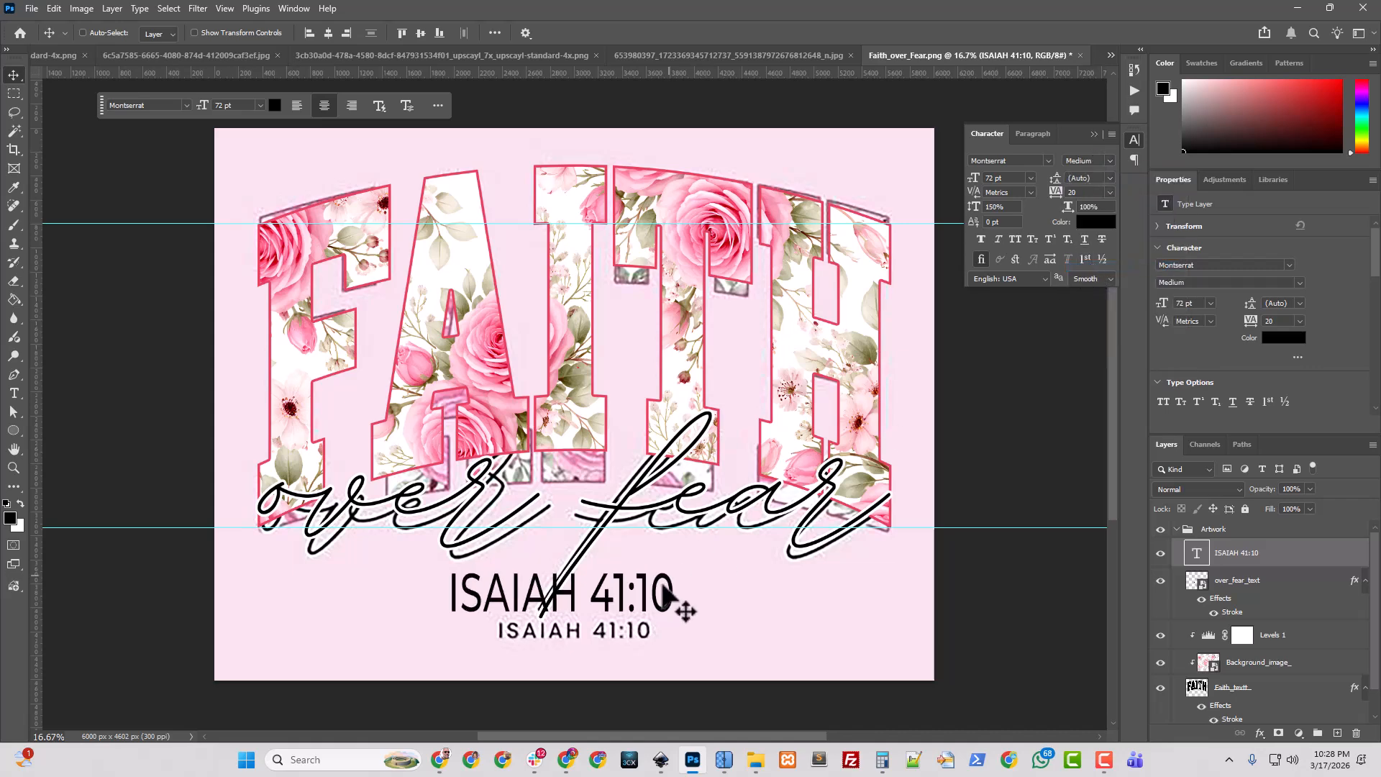
- Scale the ISAIAH 41:10 text about its center to 53.62% and apply the transform
key("ctrl")
key("ctrl+t")
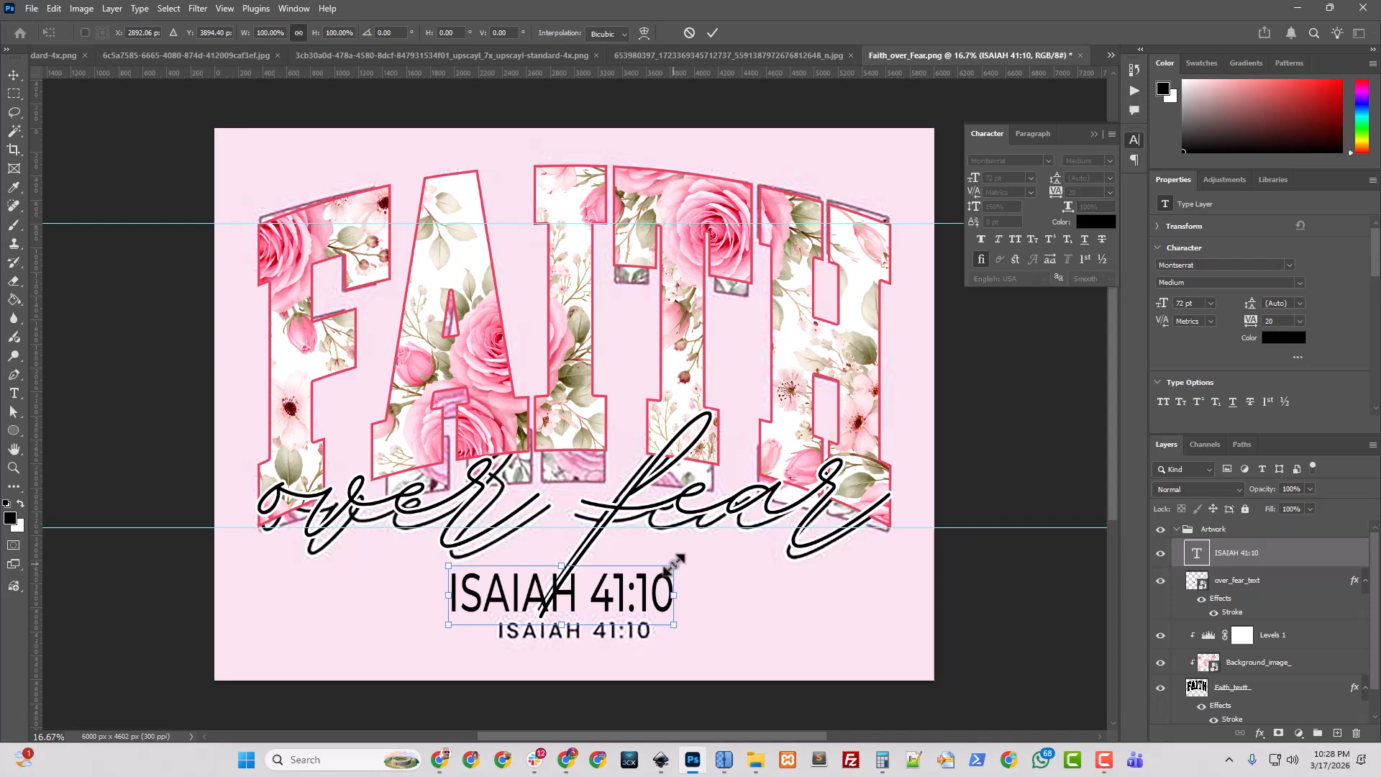
left_click_drag(674, 570, 622, 613)
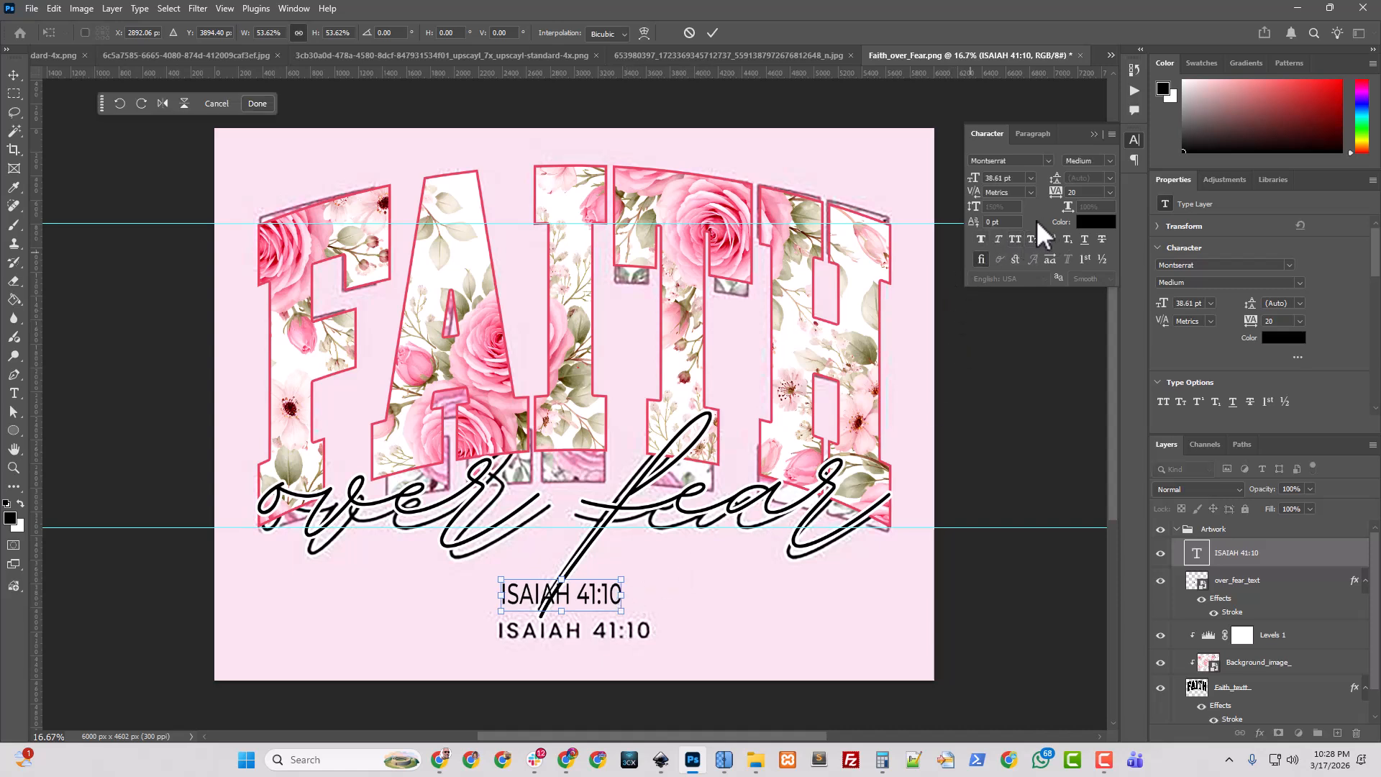
key("Return")
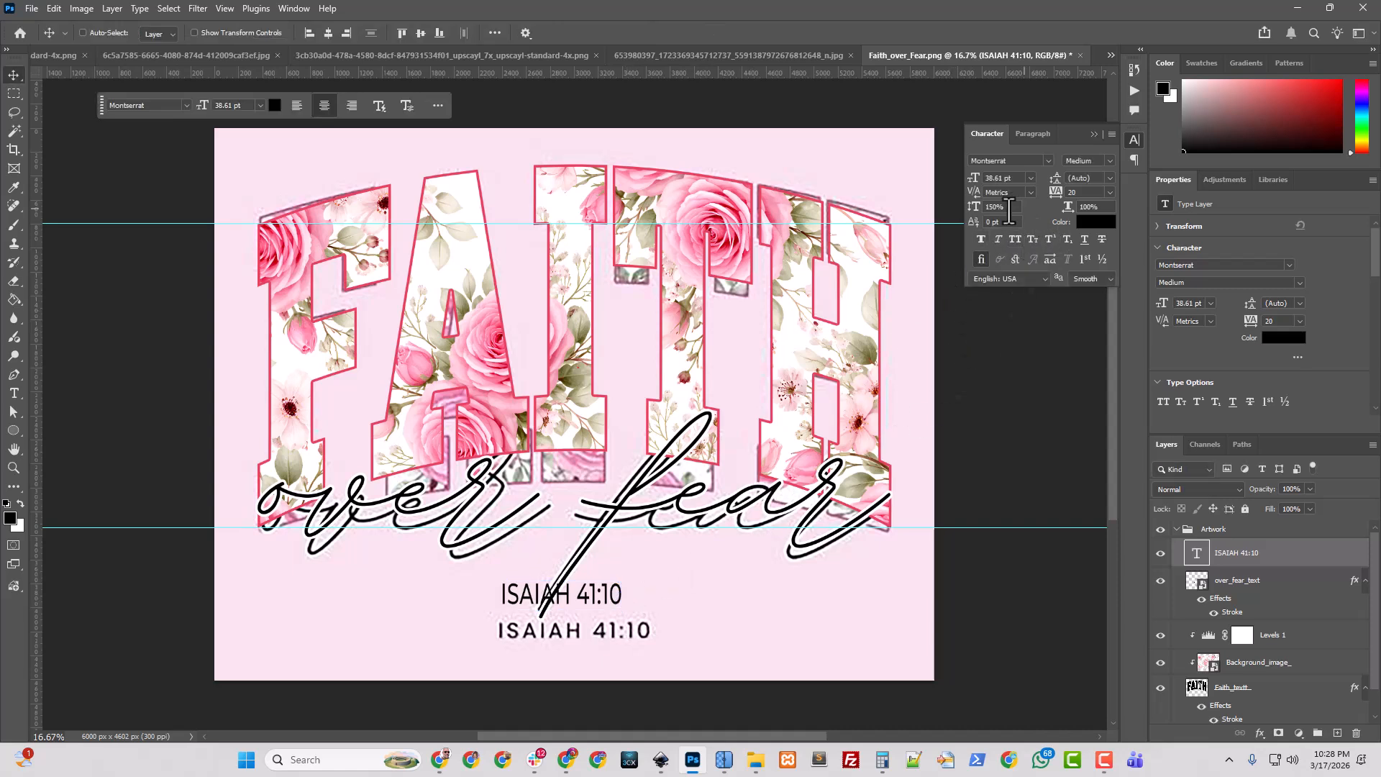
- Try a 100% vertical scale on the ISAIAH 41:10 text and settle on 120%
left_click(964, 210)
type("100")
key("Return")
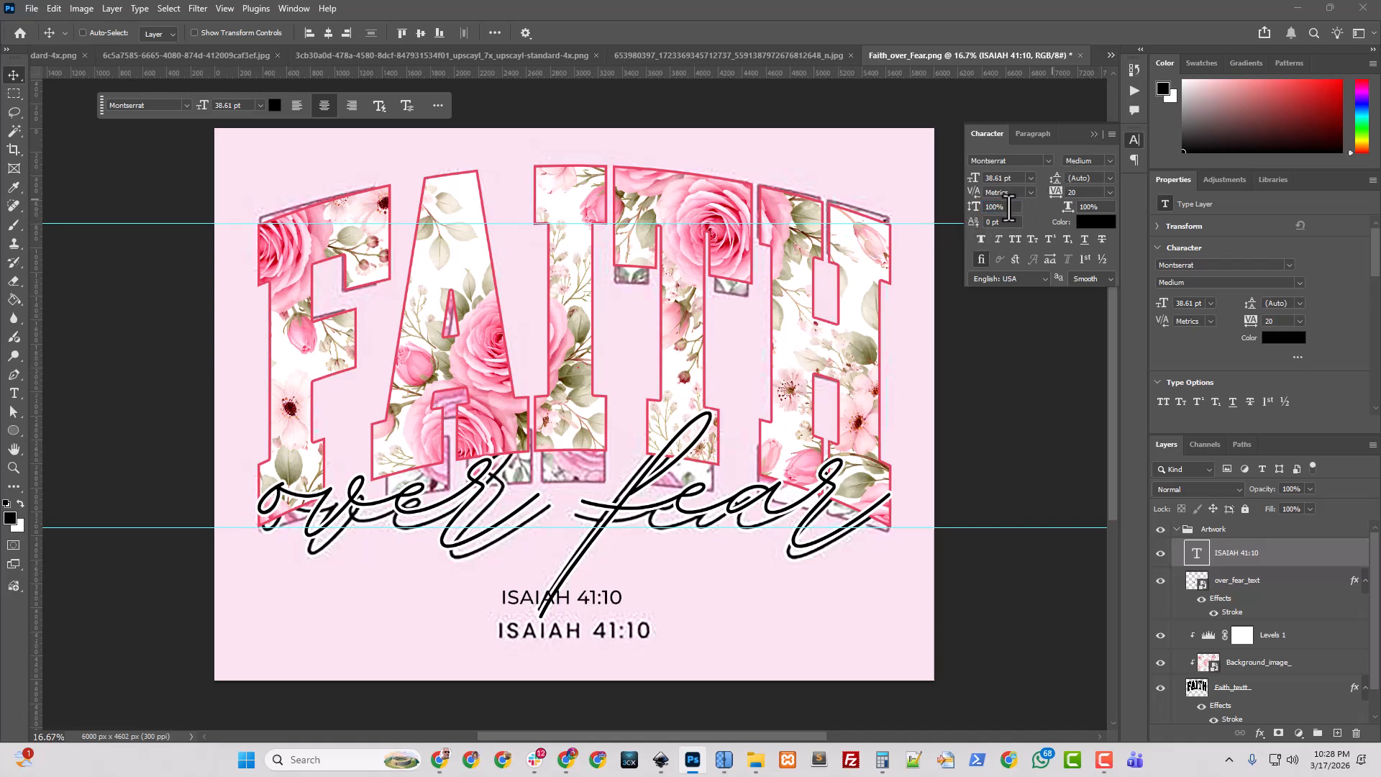
left_click(967, 210)
key("Return")
- Try tracking values of 50 and 100 on the ISAIAH 41:10 text and settle on 150
left_click(1059, 193)
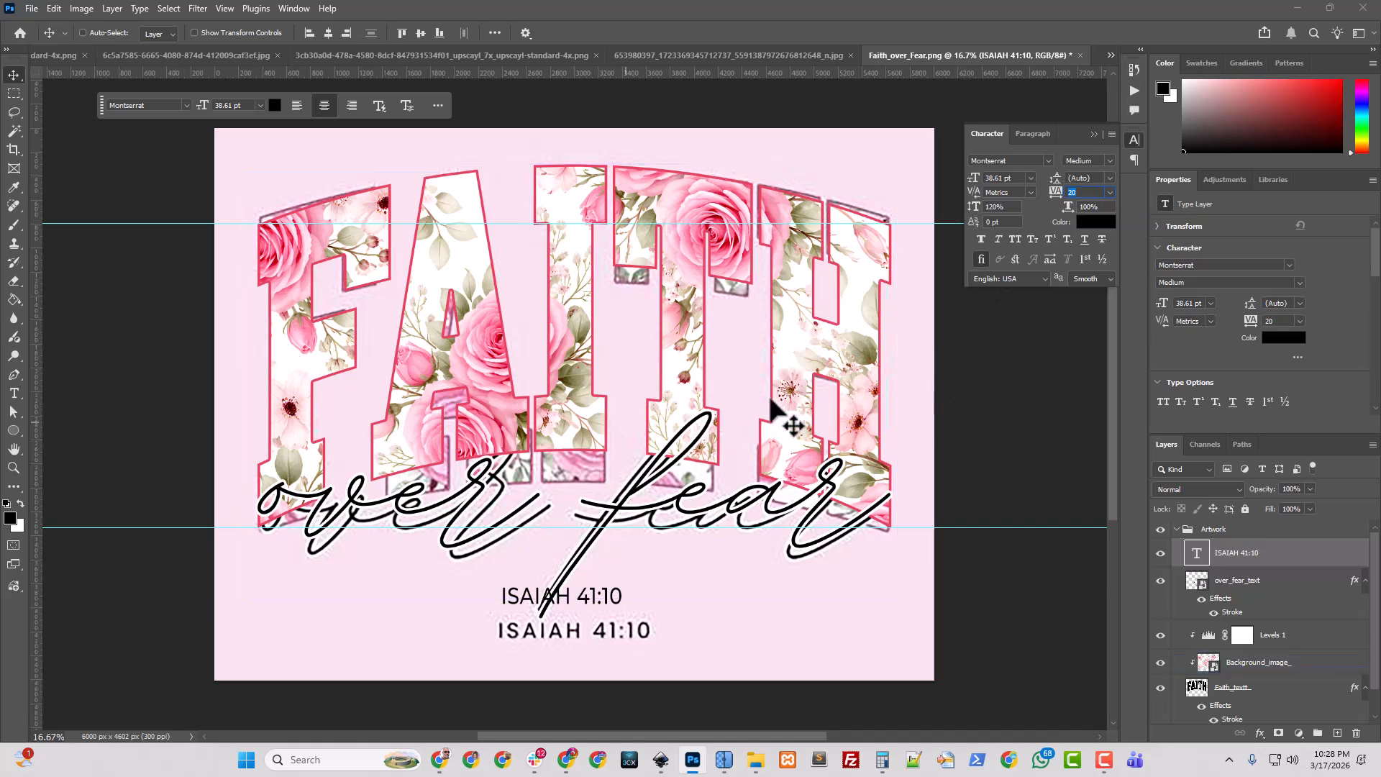
type("50")
key("Return")
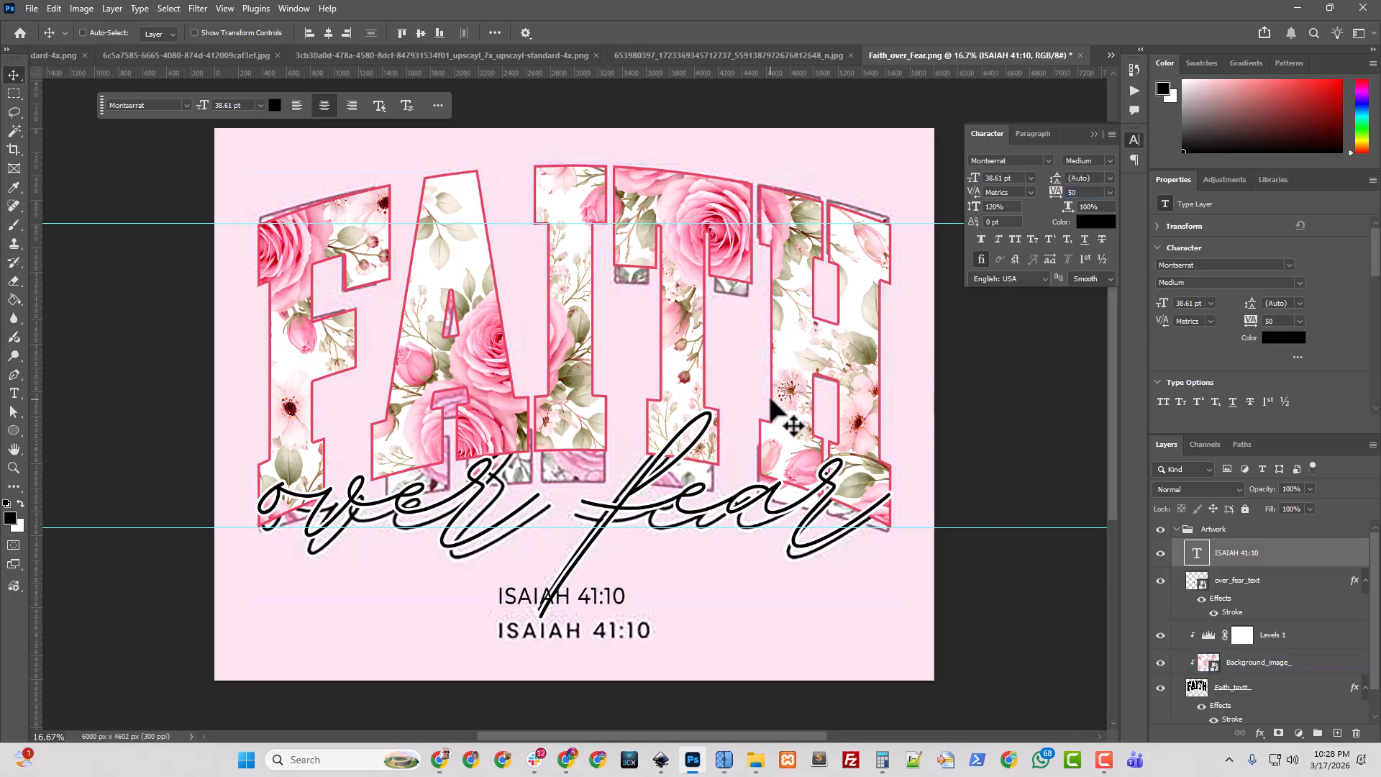
left_click(1056, 193)
type("100")
key("Return")
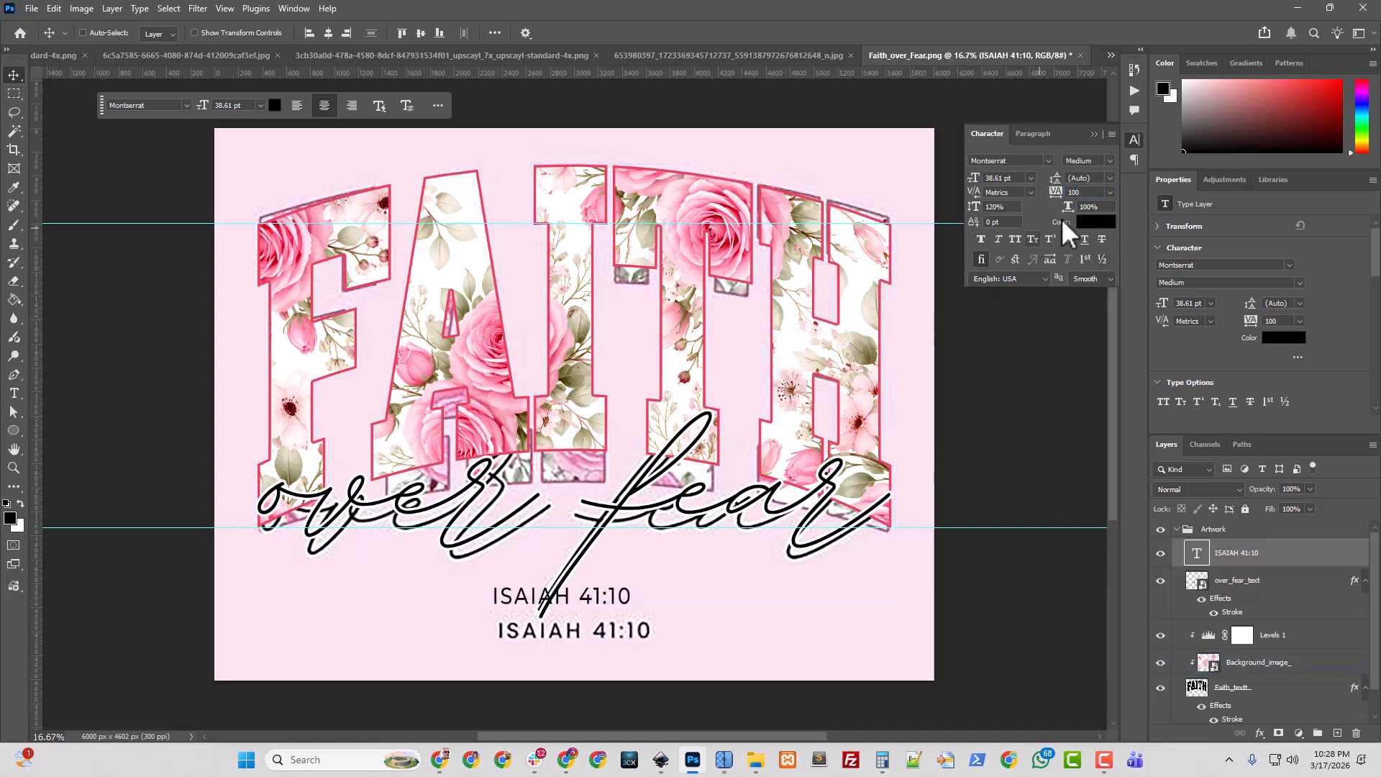
left_click(1055, 193)
type("150")
key("Return")
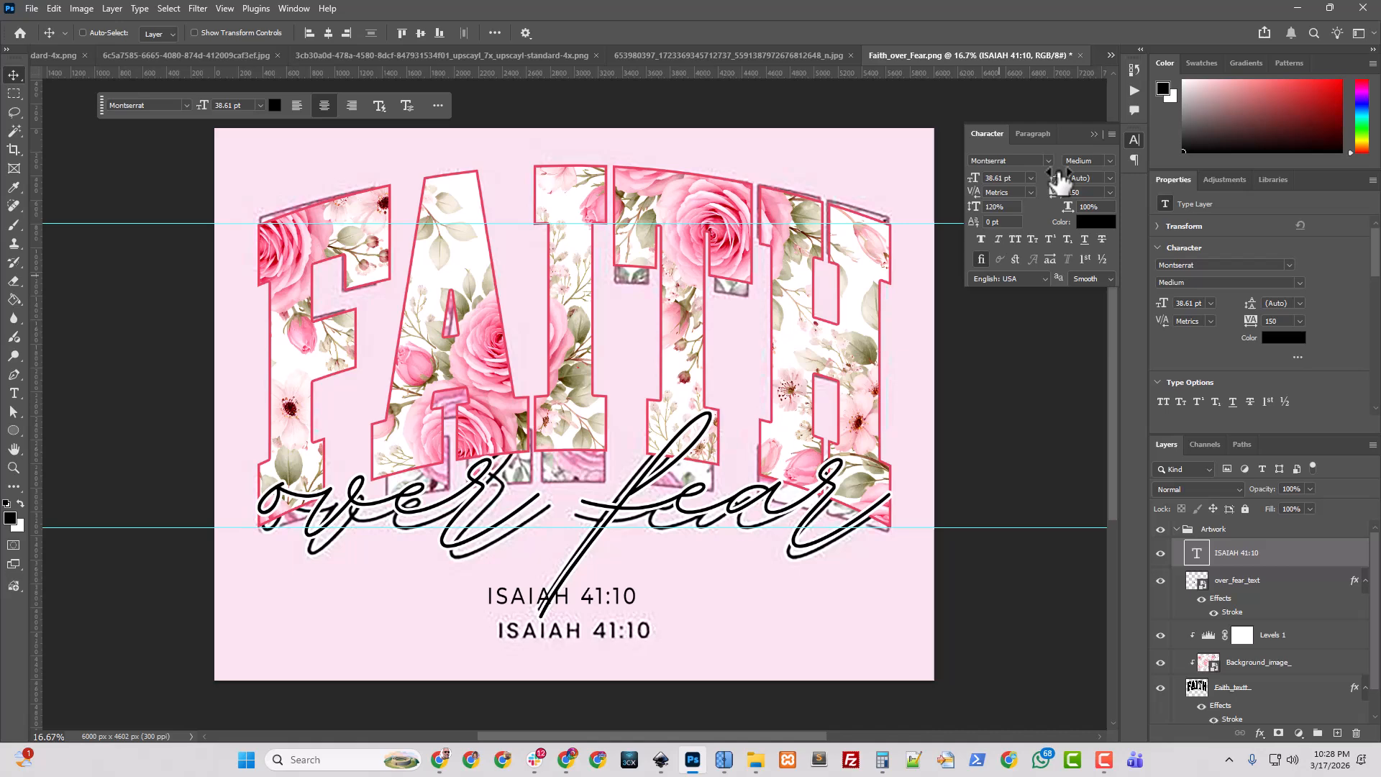
- Try the Bold style on the ISAIAH 41:10 text, settle on SemiBold, and move the text over the original verse line
left_click(1112, 159)
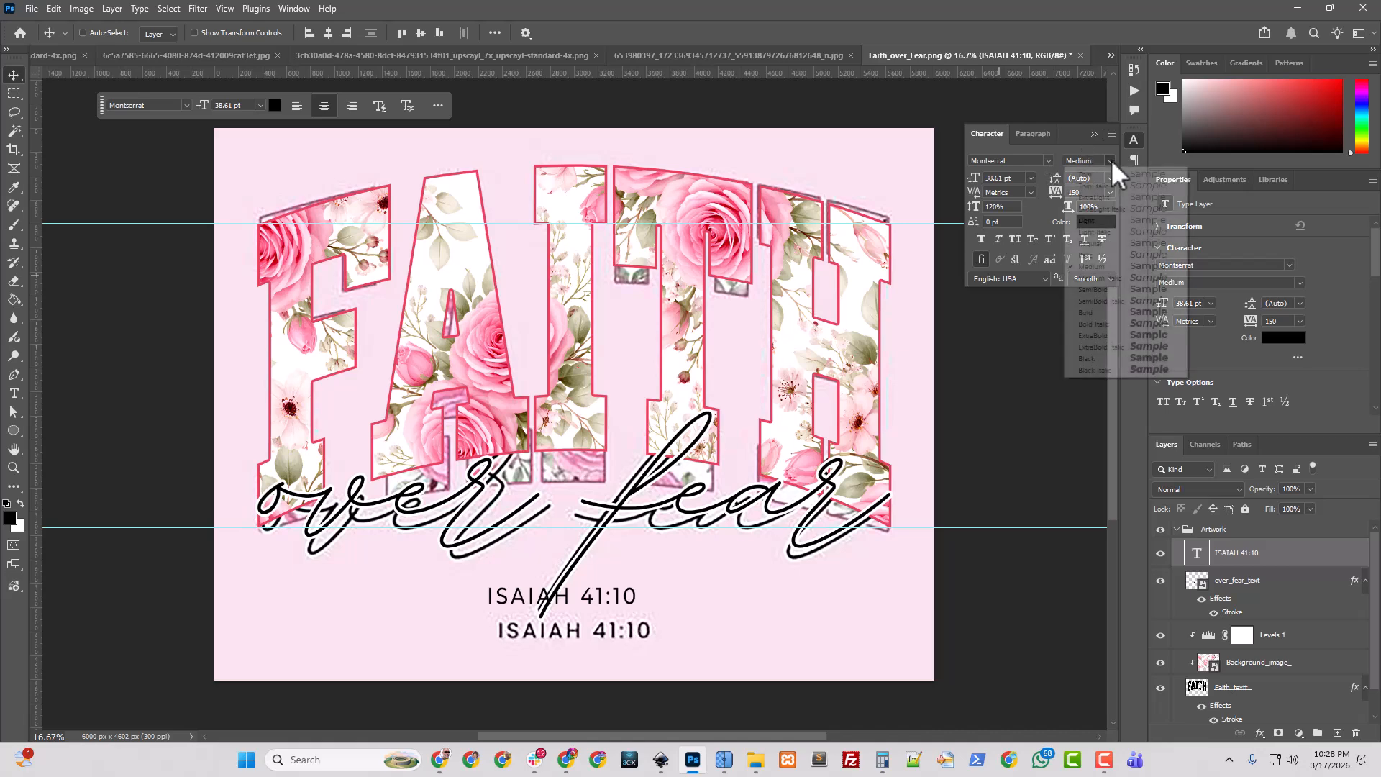
left_click(1092, 315)
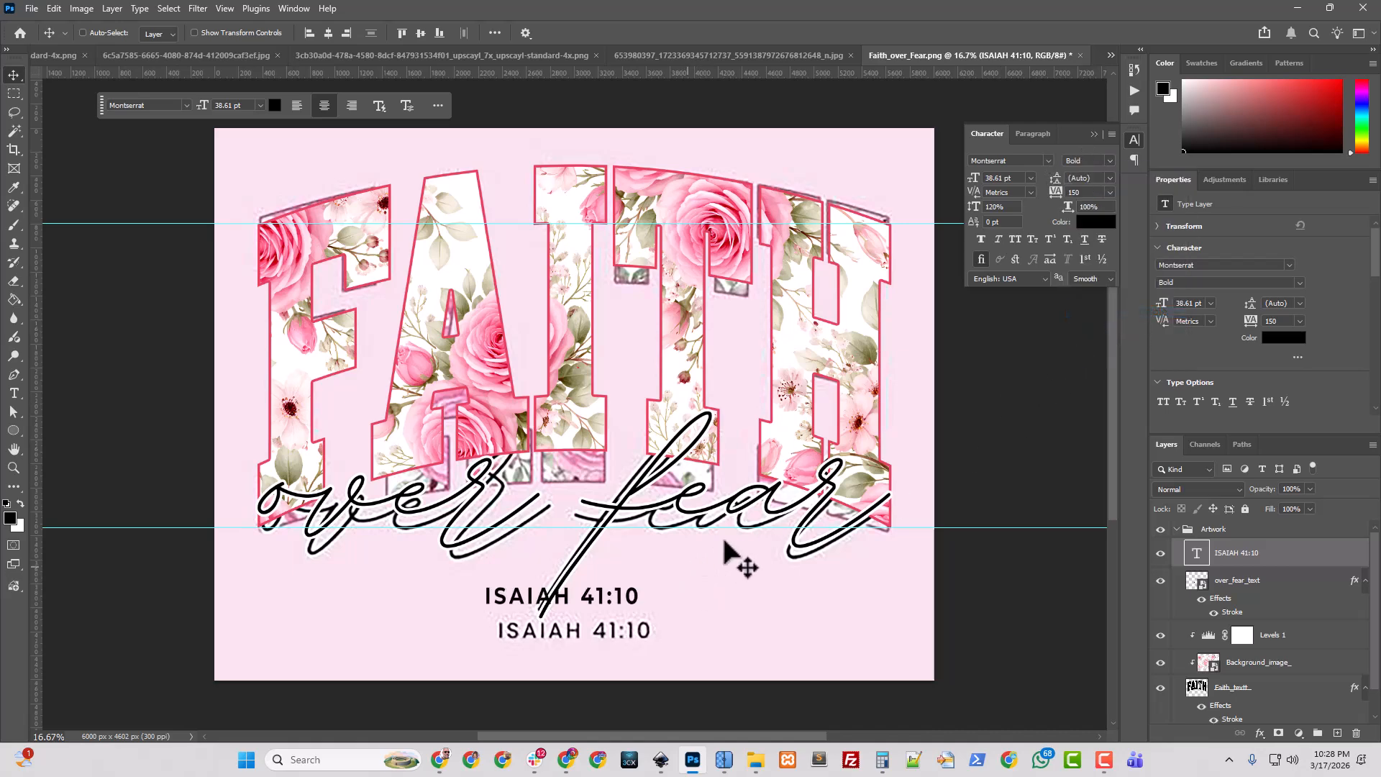
left_click(1107, 158)
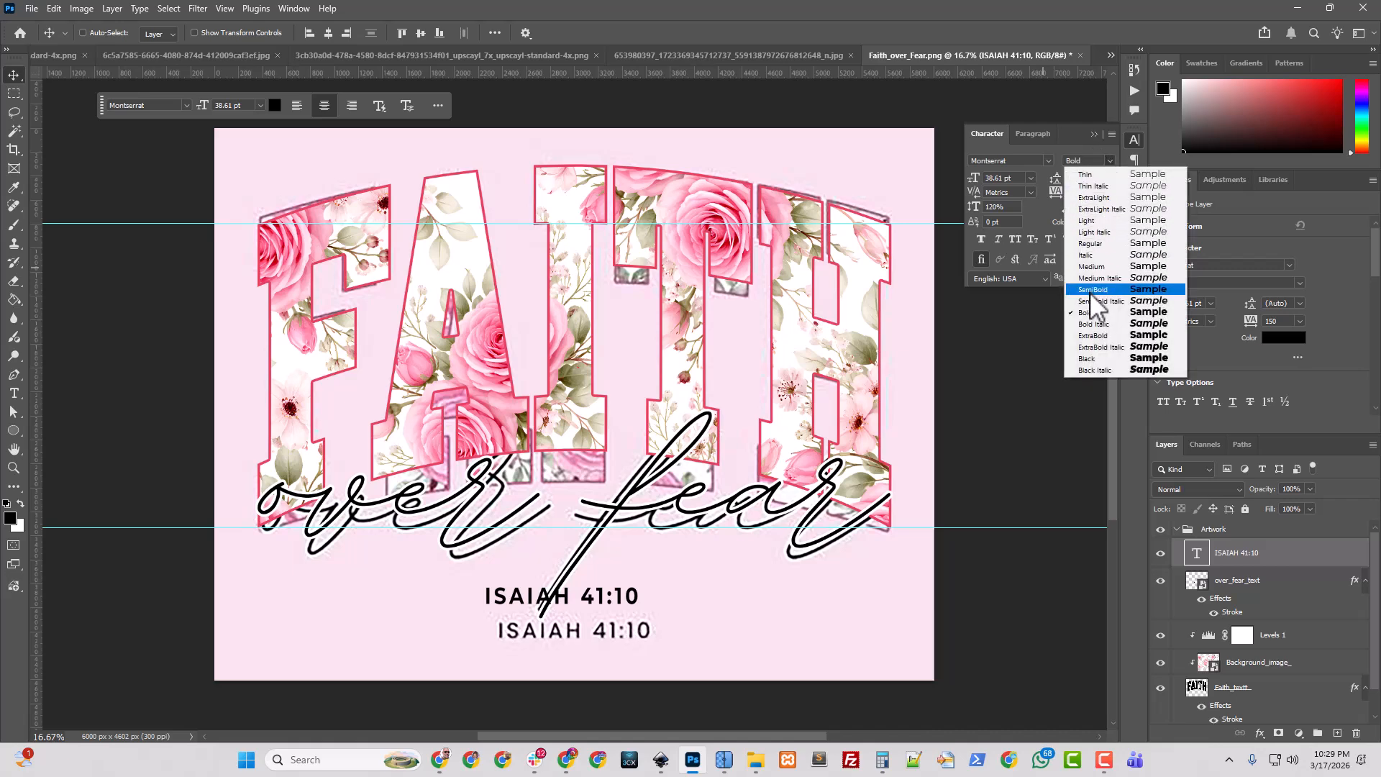
left_click(1091, 291)
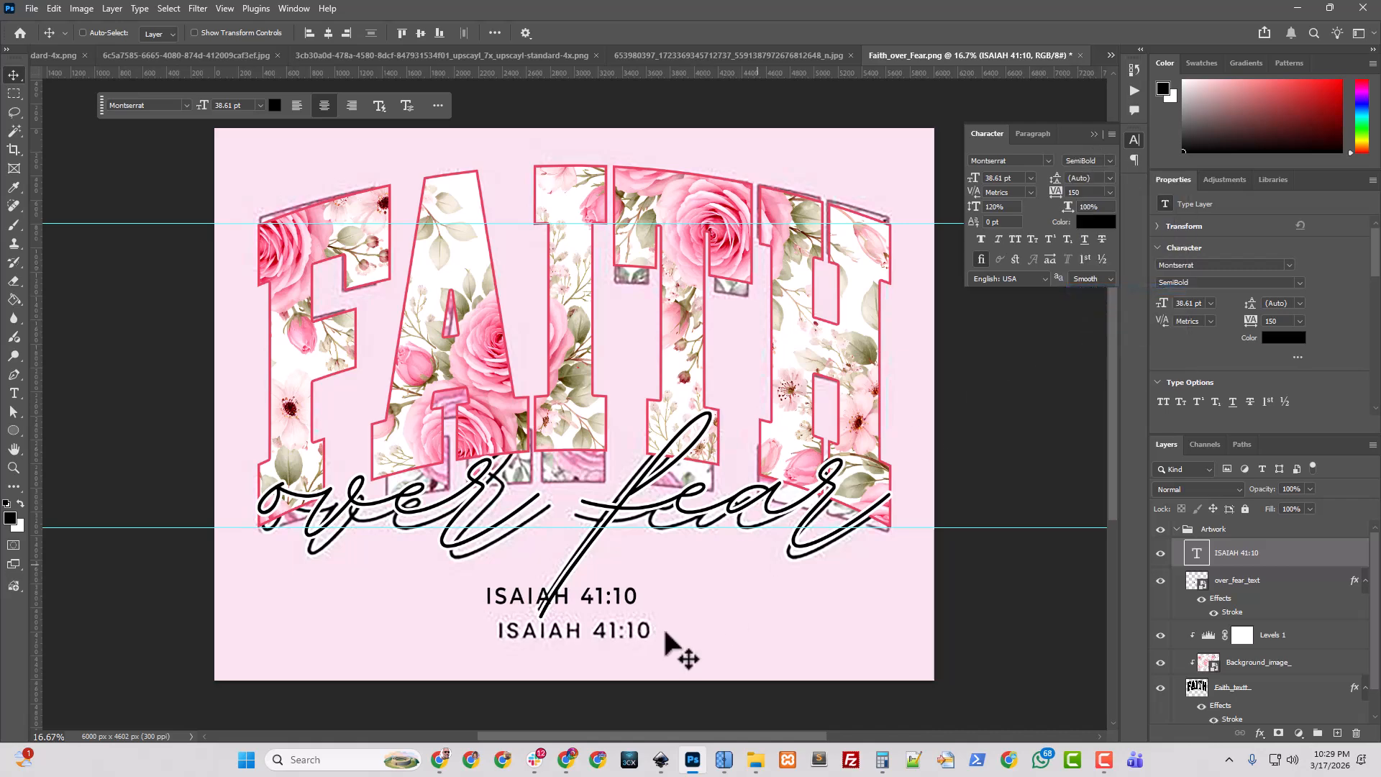
left_click_drag(601, 600, 631, 641)
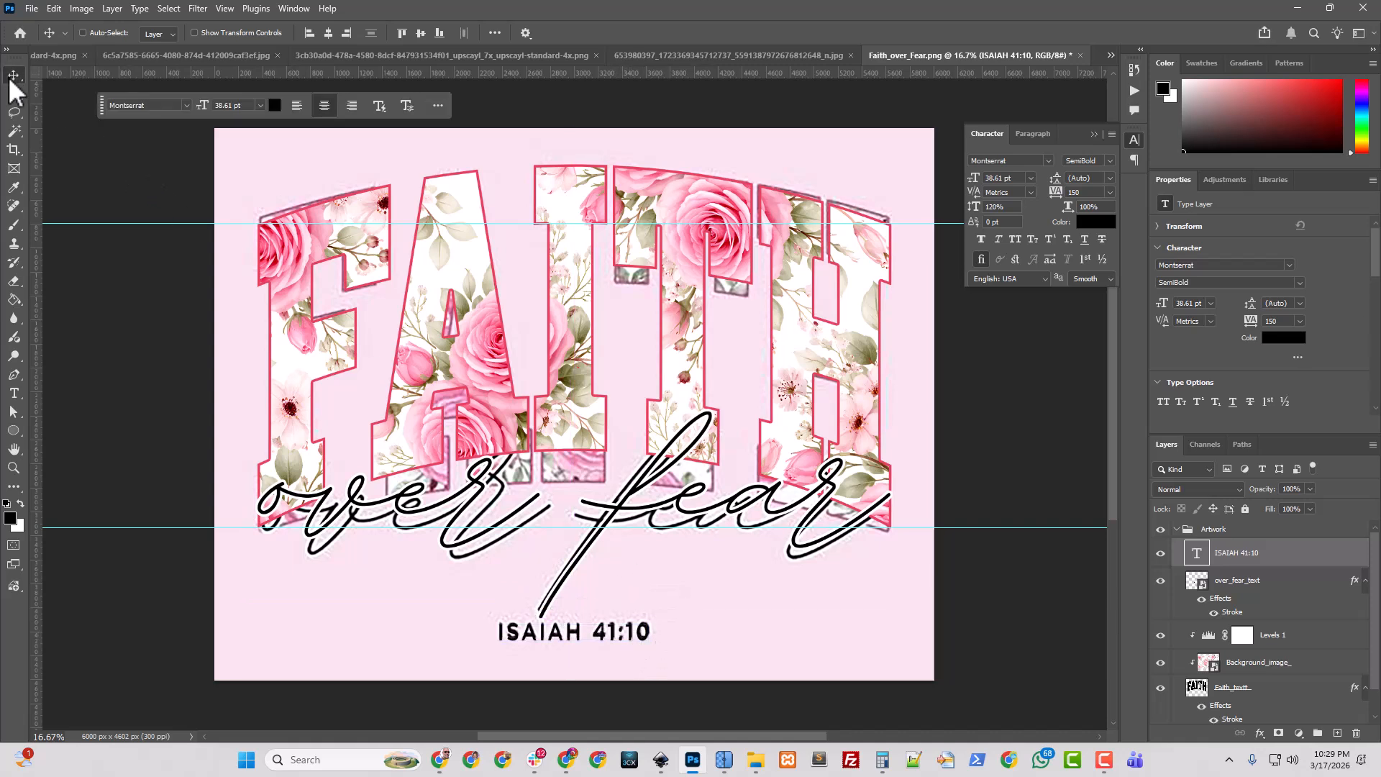
- Center the Artwork group and the FAITH lettering layer horizontally relative to the canvas
left_click(1216, 530)
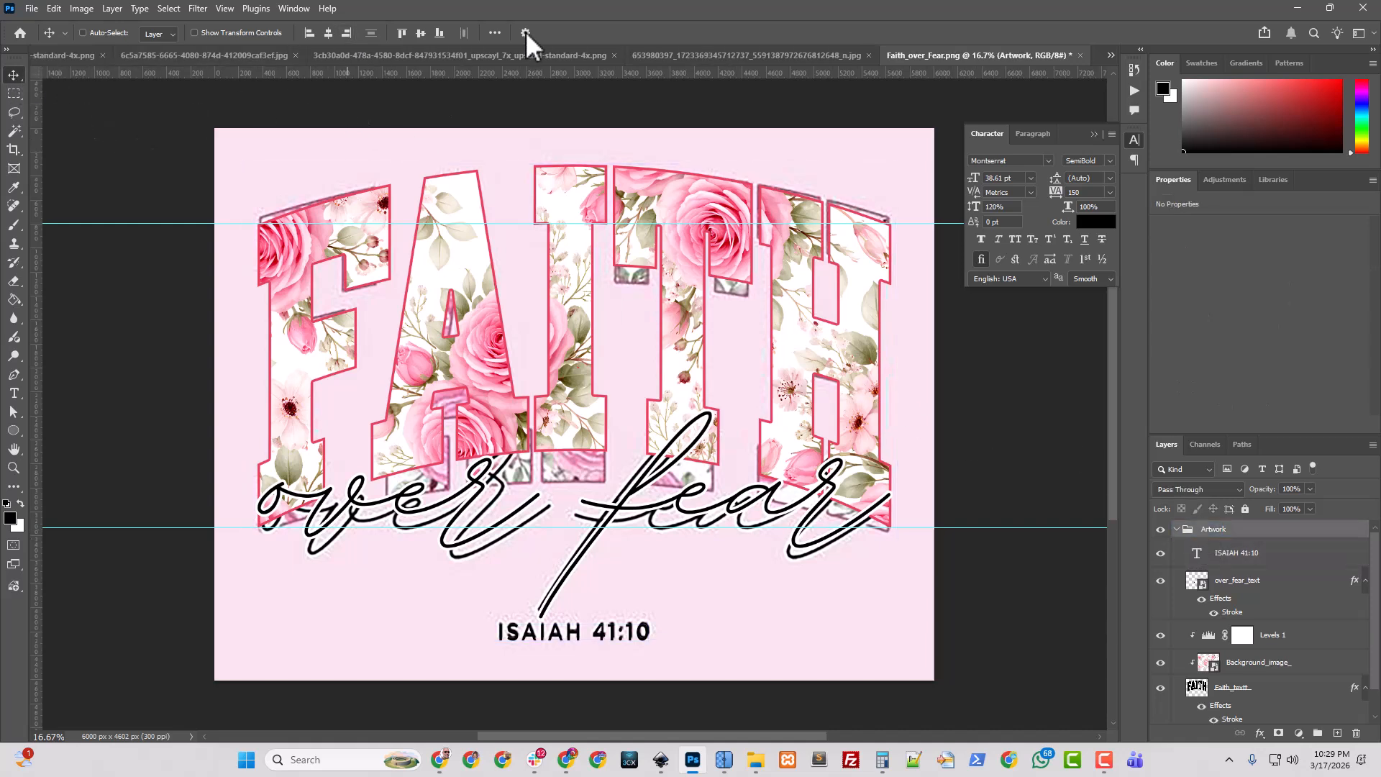
left_click(496, 33)
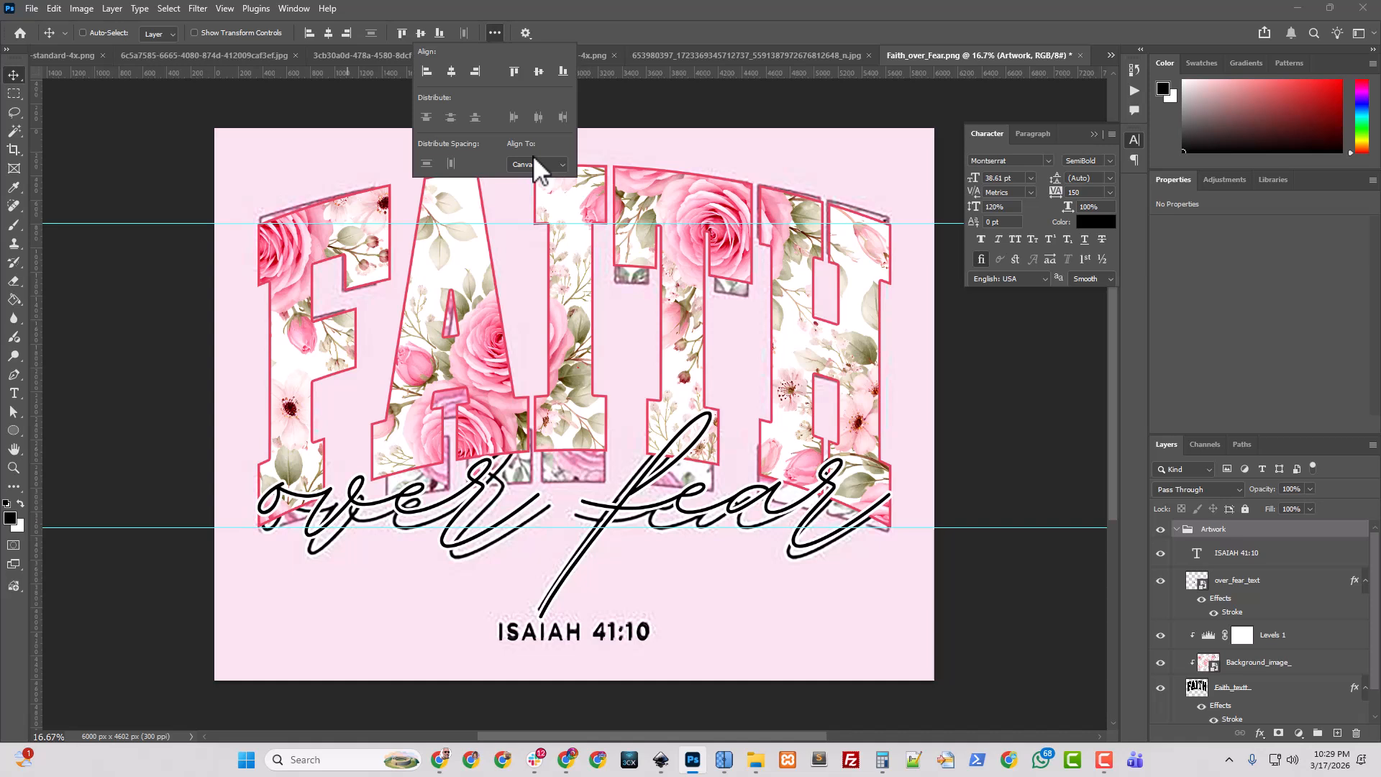
left_click(329, 33)
left_click(1225, 604)
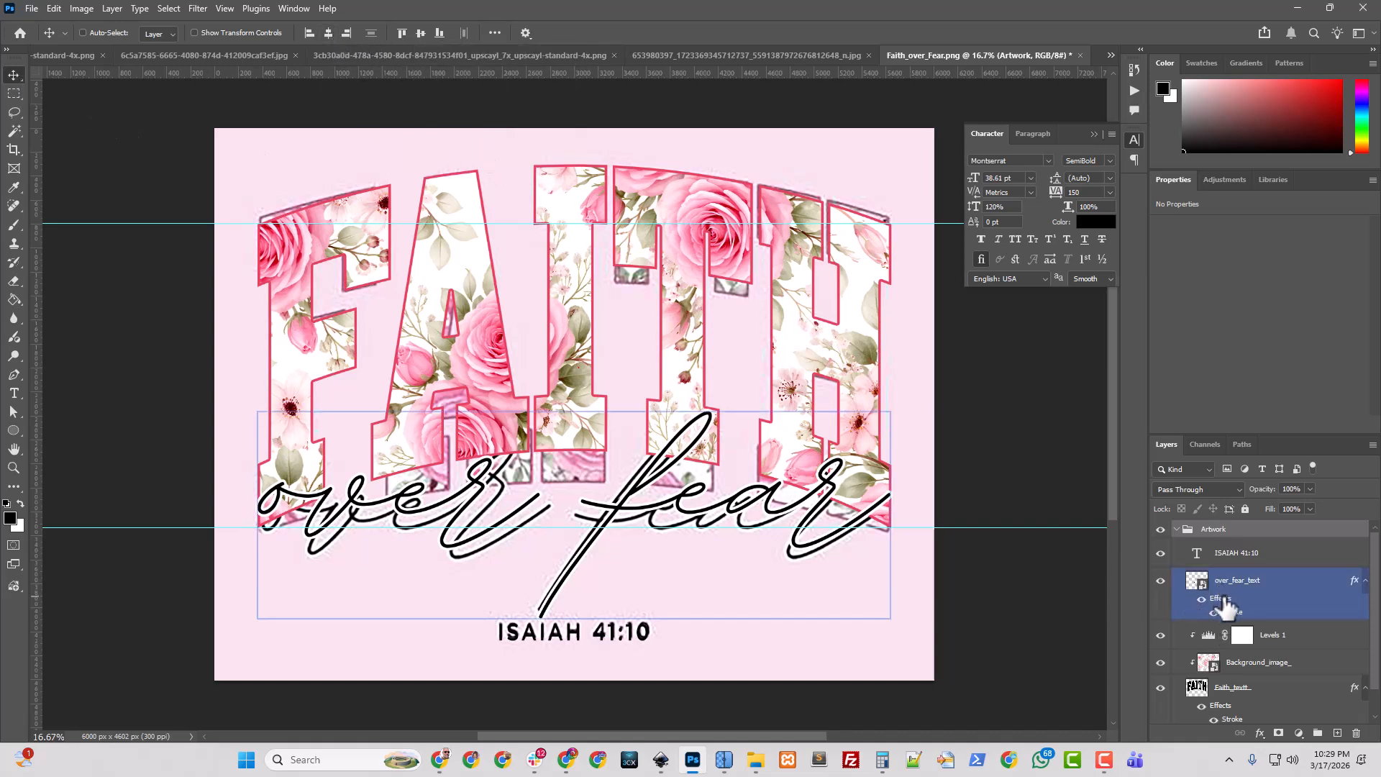
left_click(1230, 636)
left_click(1232, 689)
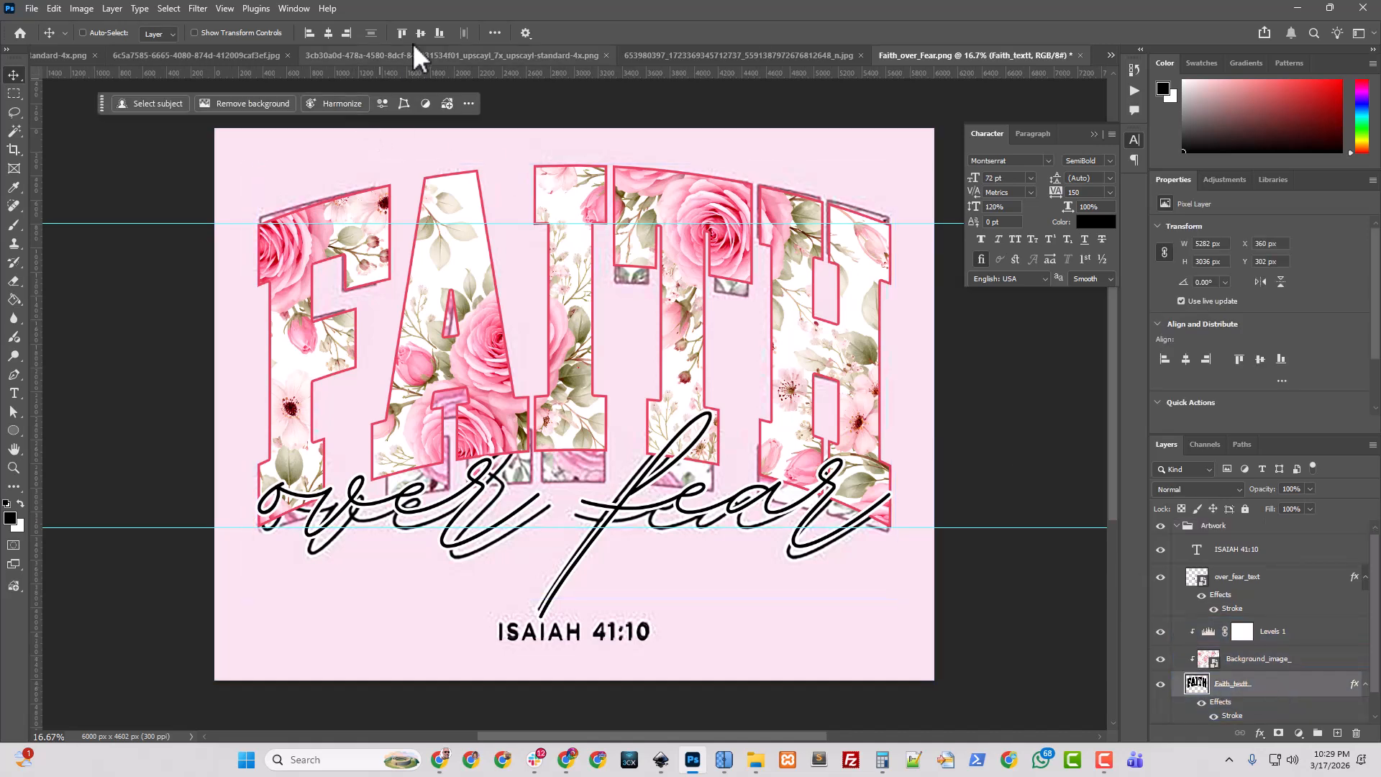
left_click(328, 32)
- Center the Background_image_ and over_fear_text layers horizontally on the canvas, then select the ISAIAH 41:10 text layer
left_click(1241, 610)
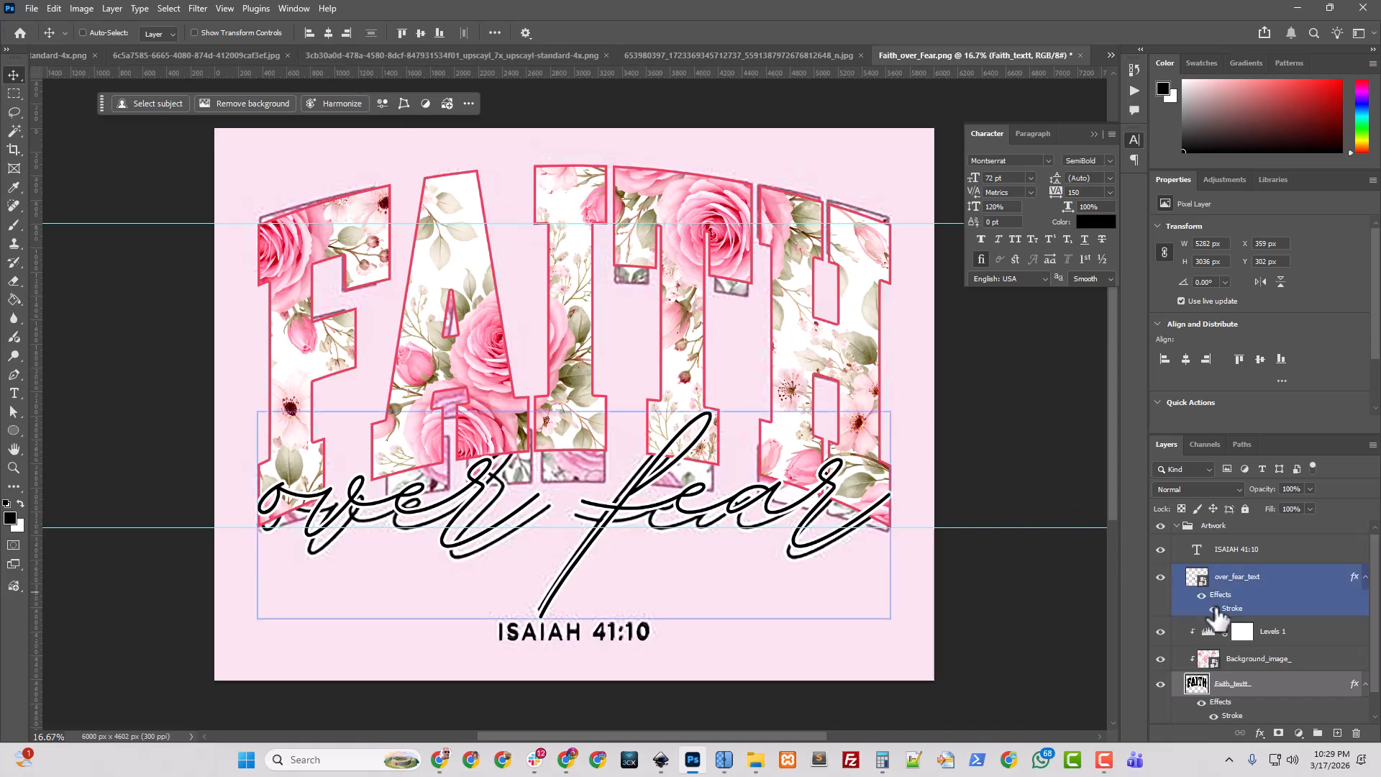
left_click(1233, 658)
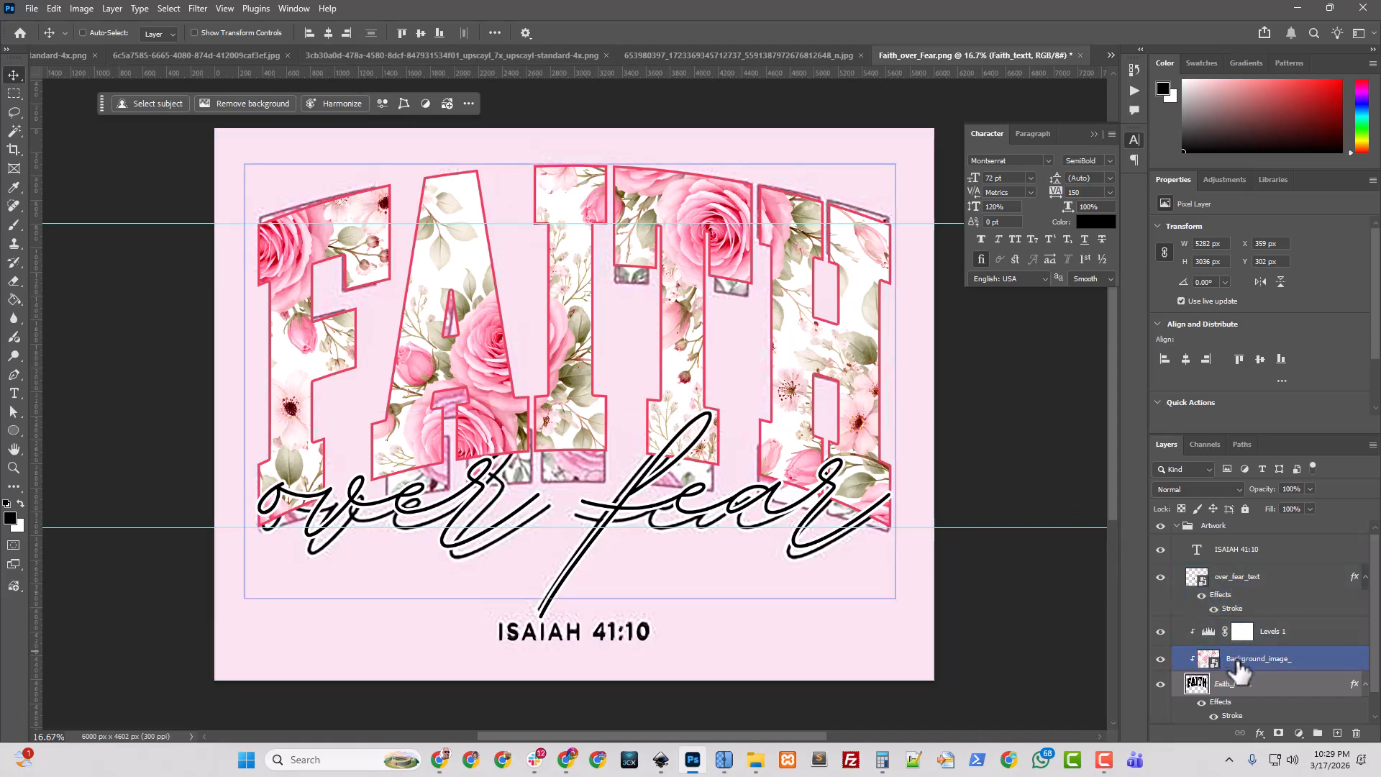
left_click(329, 33)
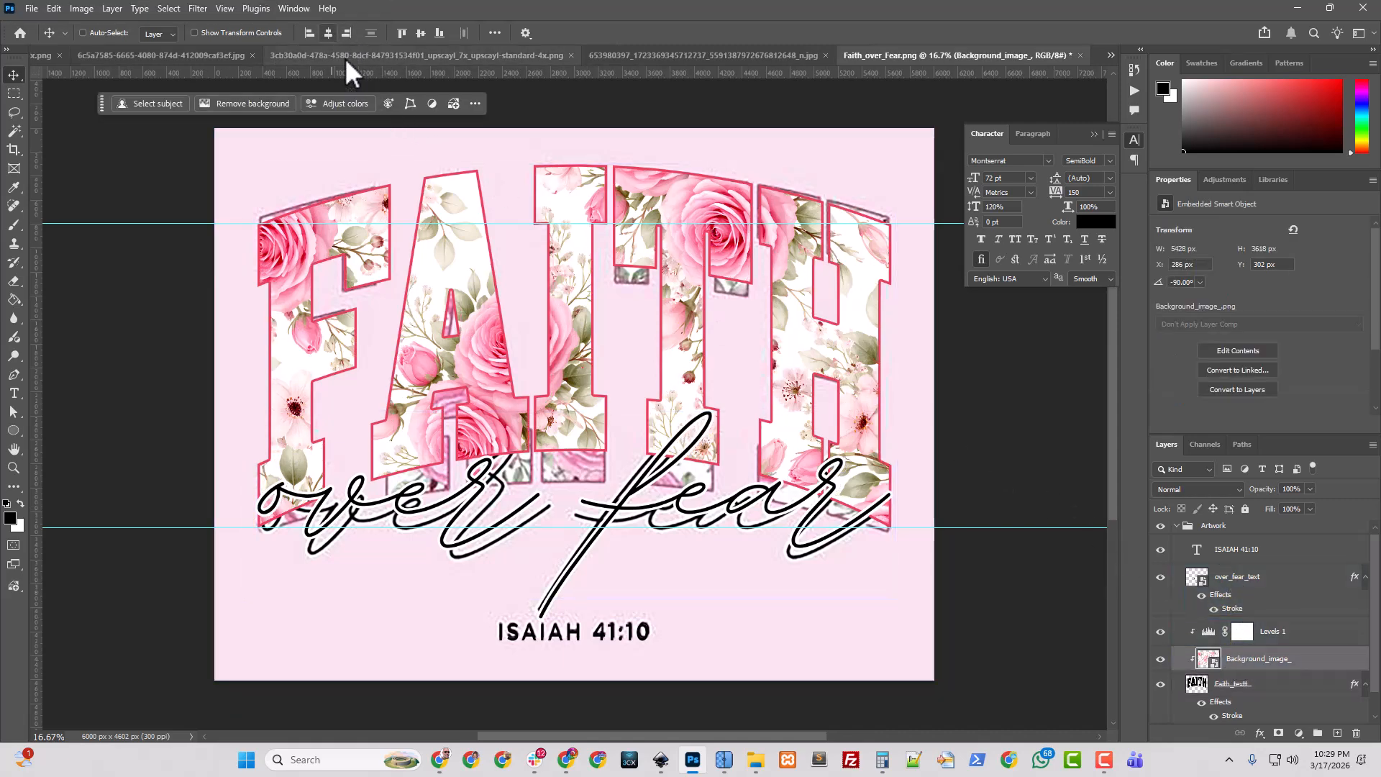
left_click(1237, 576)
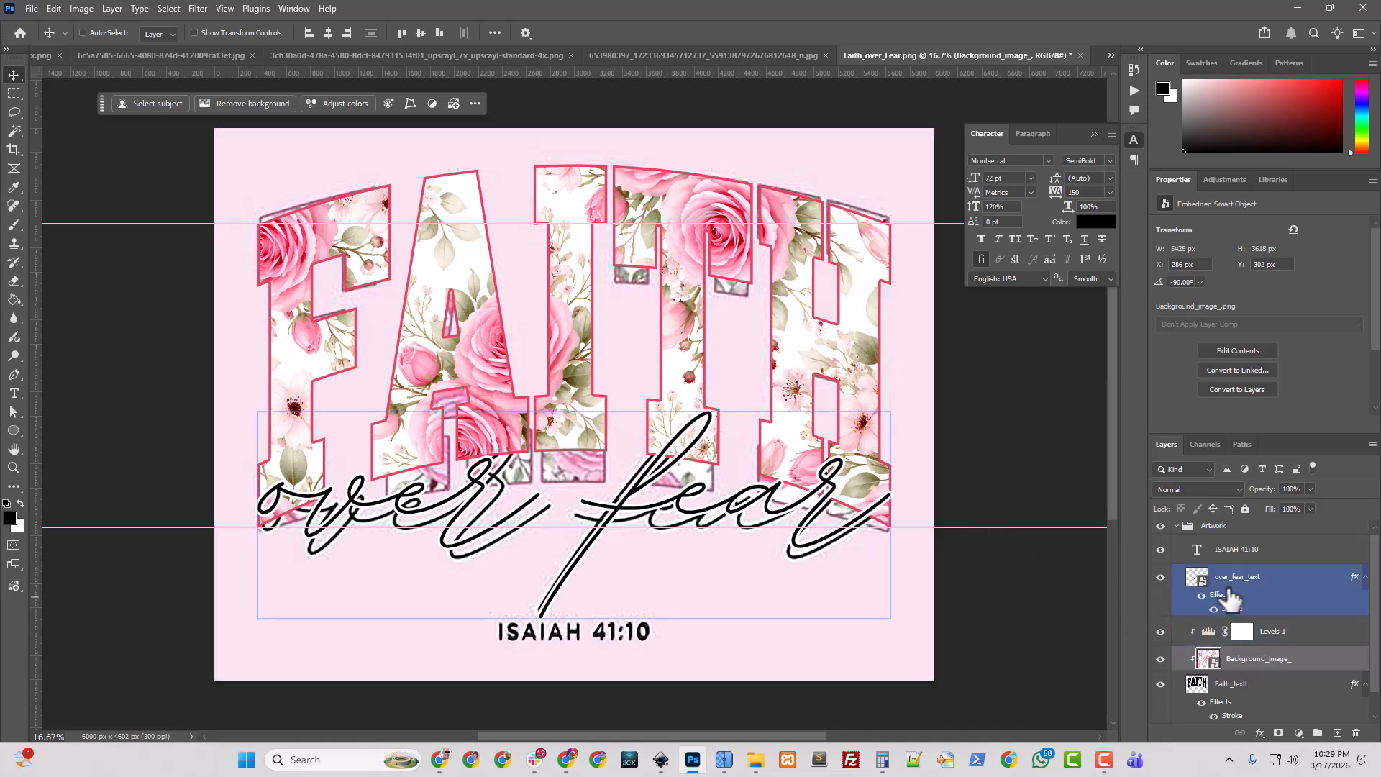
left_click(329, 34)
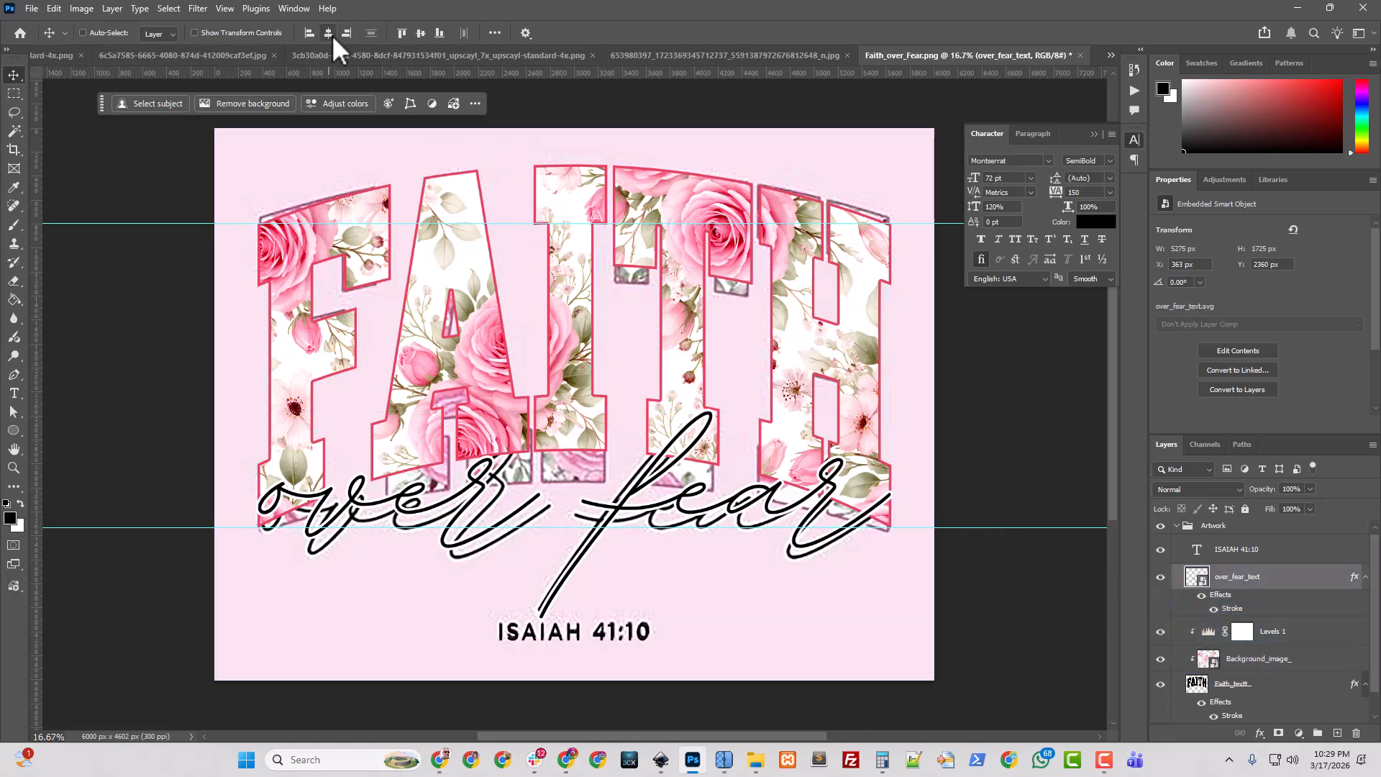
left_click(1248, 554)
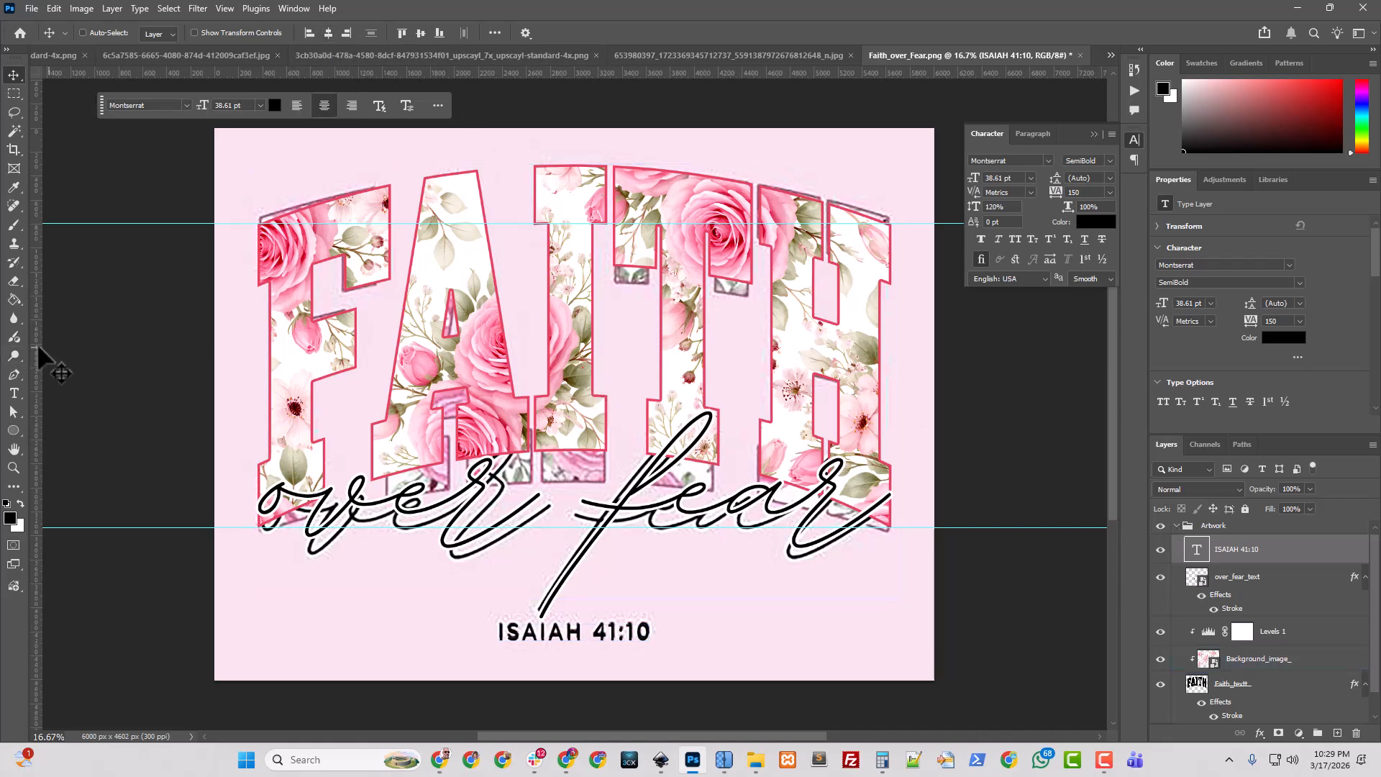
- Hide the original Background layer to view the recreated artwork on transparency
scroll(1242, 695, "down", 1)
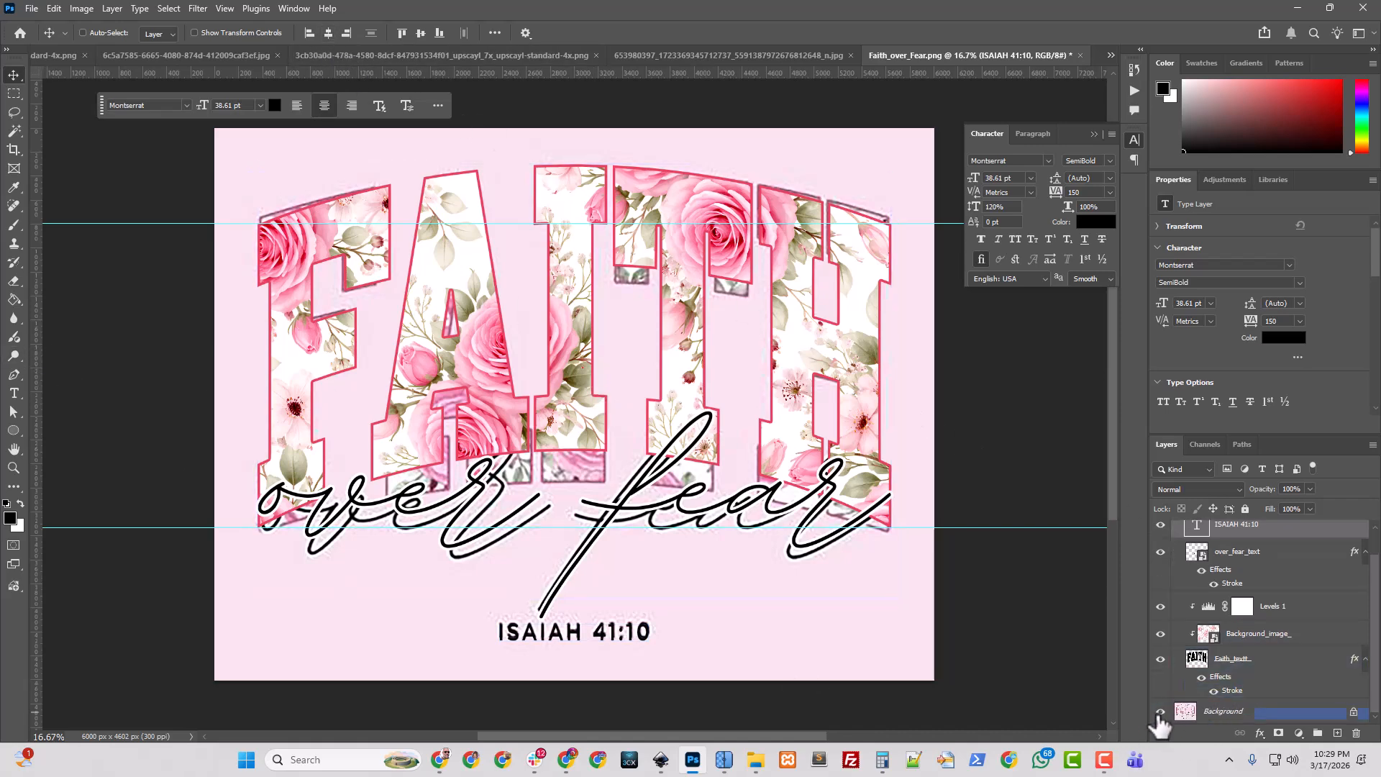
left_click(1161, 711)
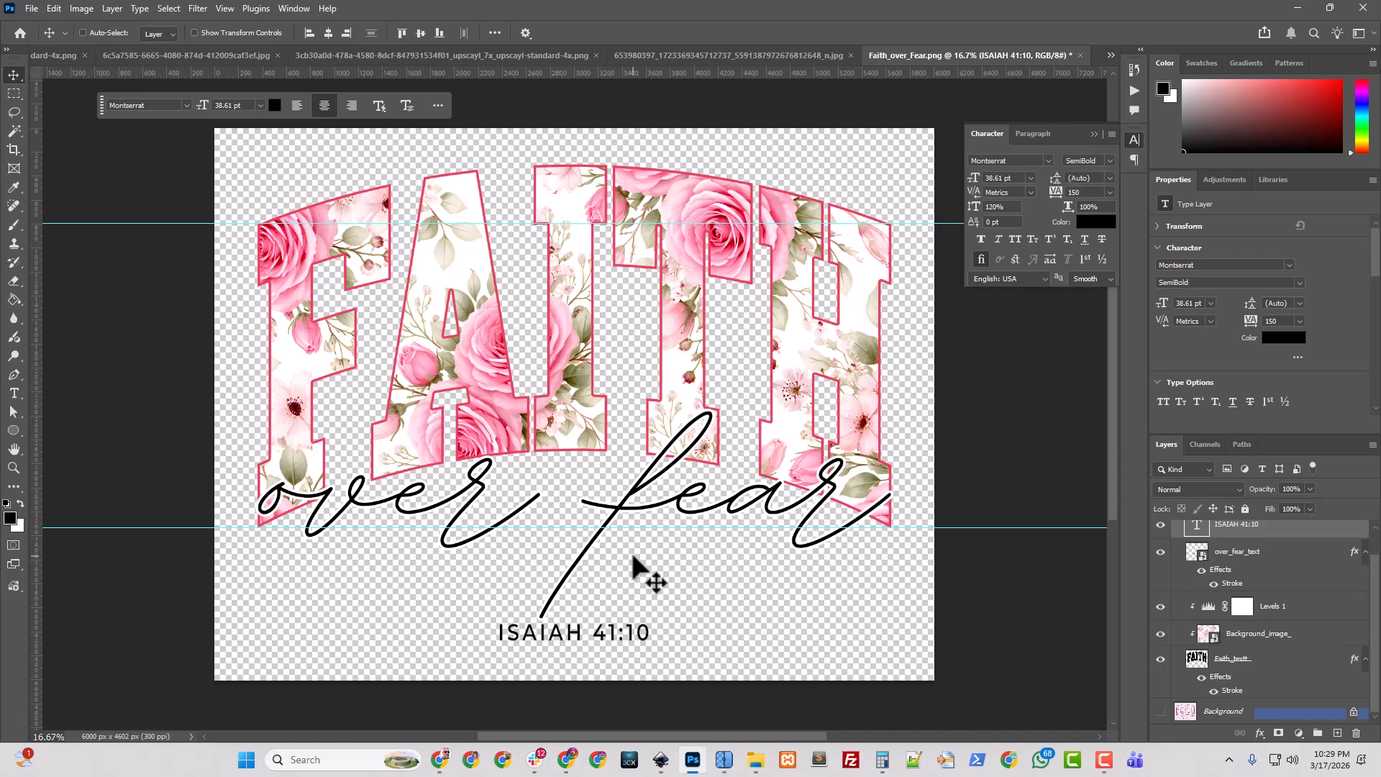
scroll(633, 558, "down", 2)
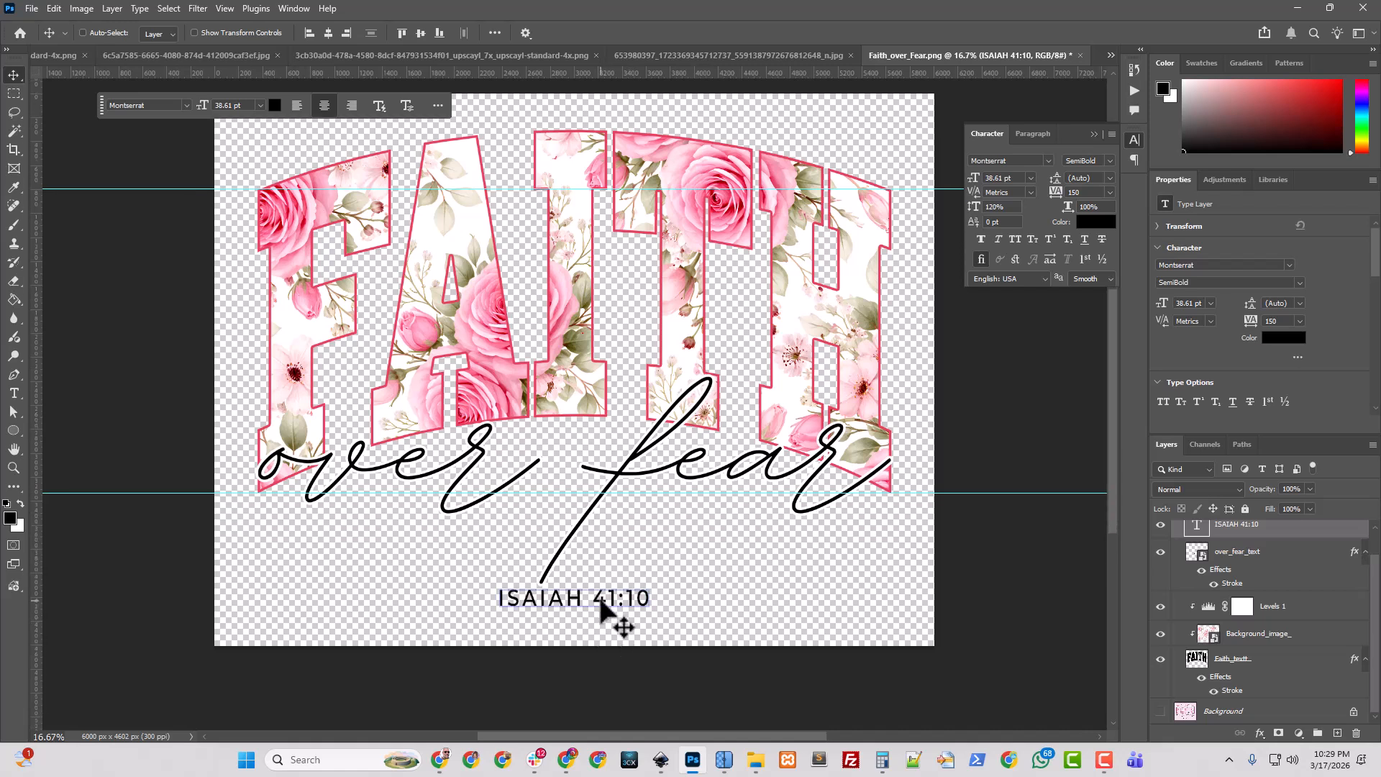
left_click_drag(601, 610, 604, 609)
- Add a black (#000000) Solid Color fill layer directly above the Background layer, beneath the artwork
left_click(1224, 641)
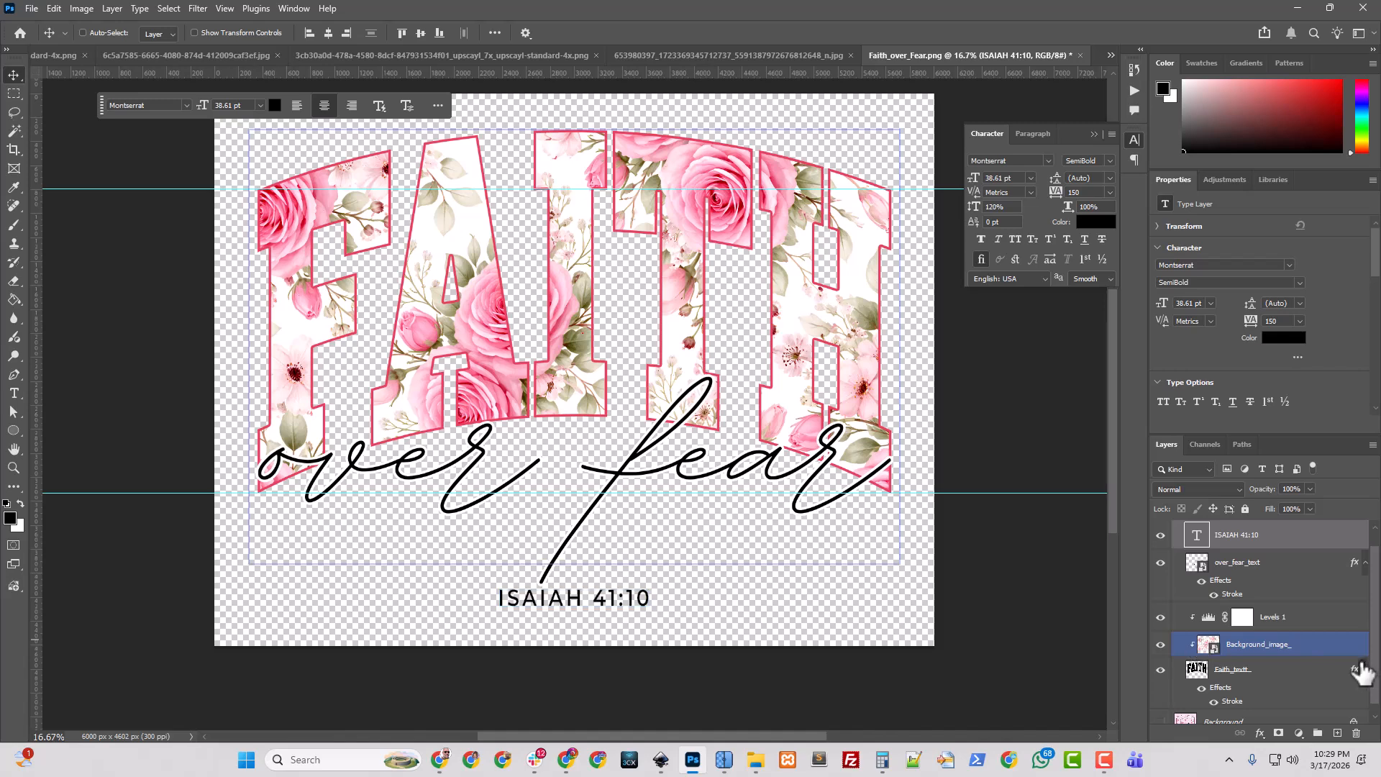
scroll(1362, 664, "down", 1)
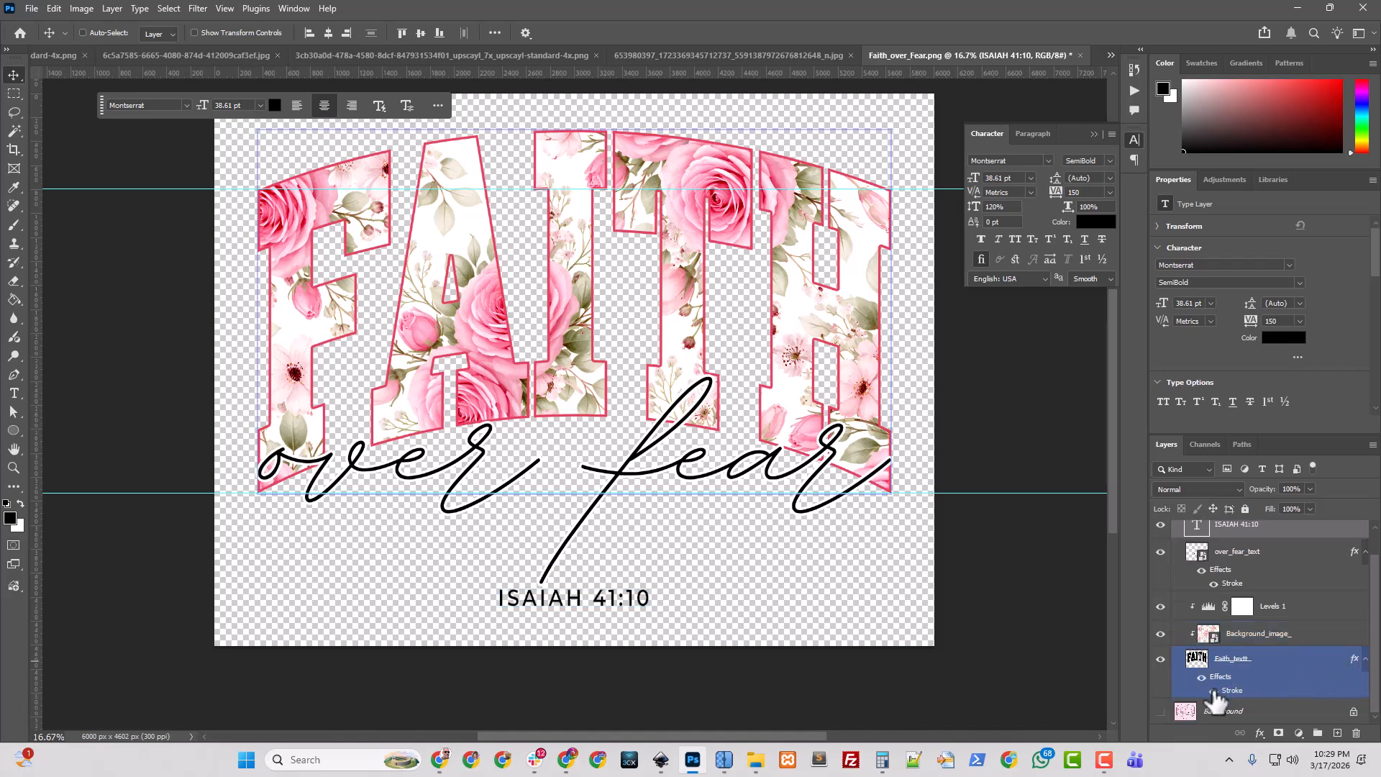
left_click(1259, 720)
left_click(1299, 734)
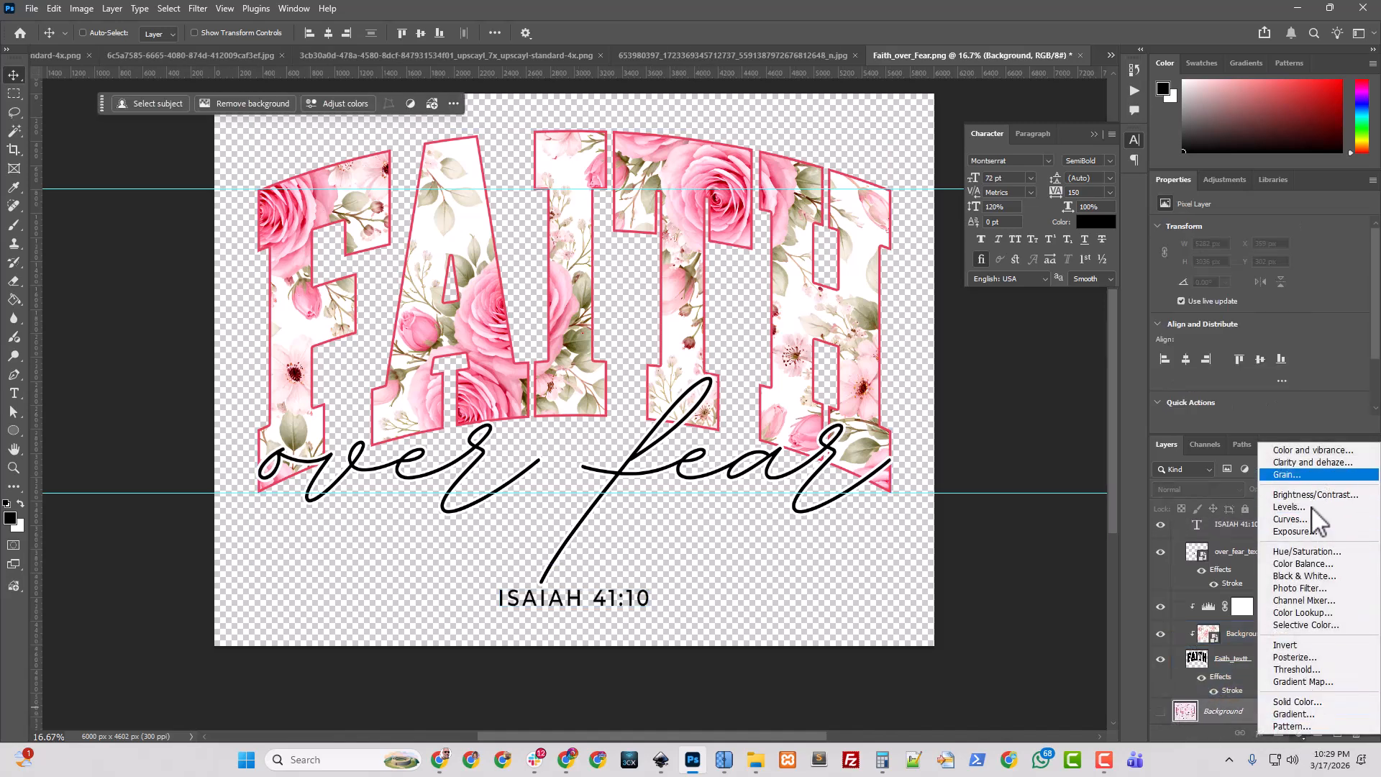
left_click(1299, 701)
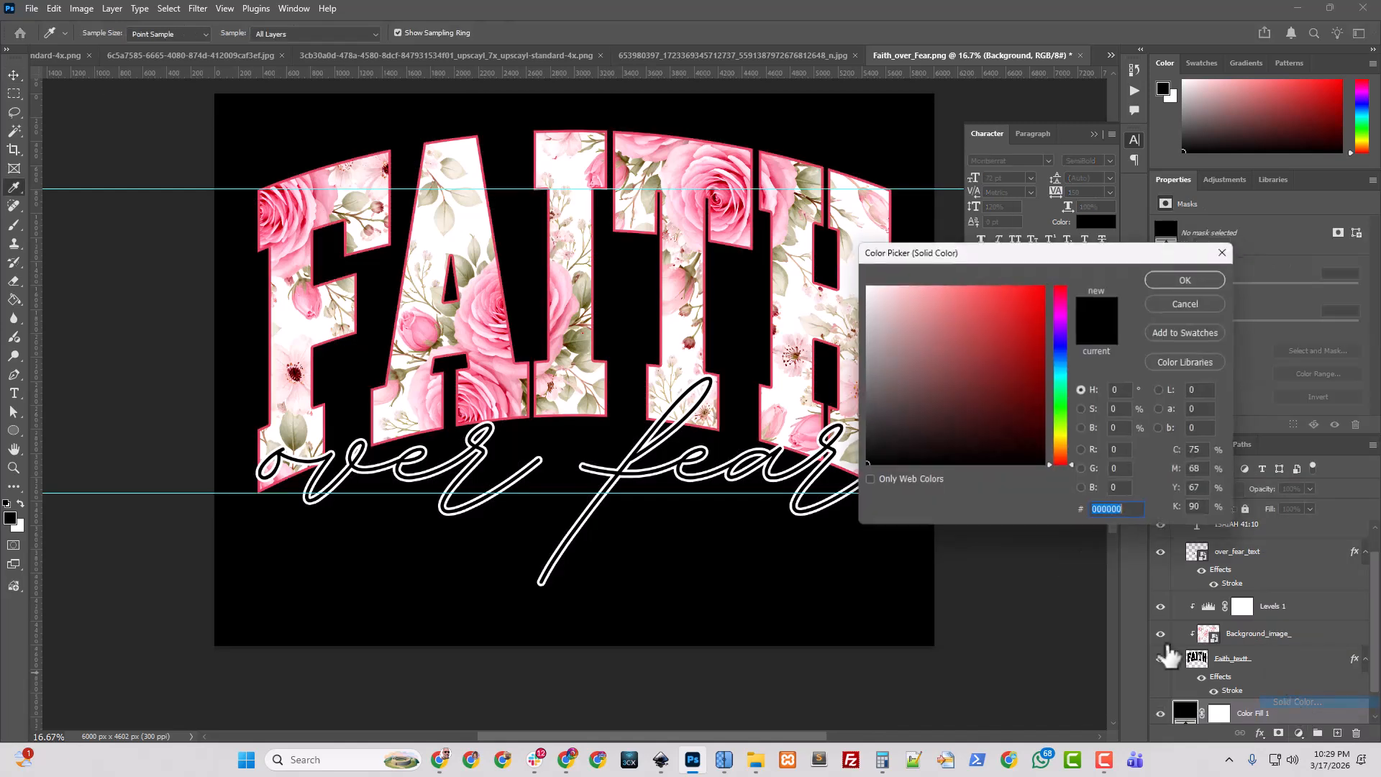
left_click(1171, 284)
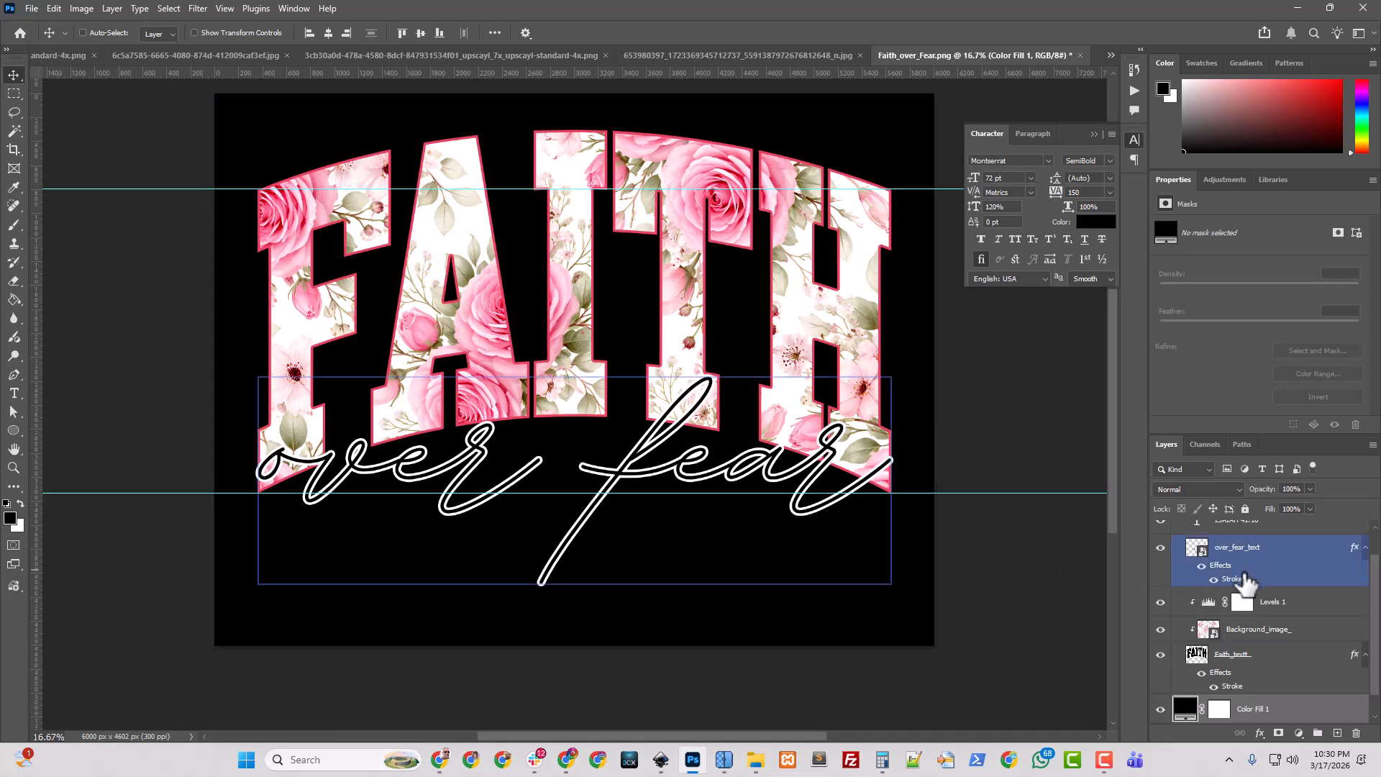
- Apply a 9 px white Stroke layer style to the ISAIAH 41:10 text layer
scroll(1224, 661, "up", 2)
left_click(1235, 560)
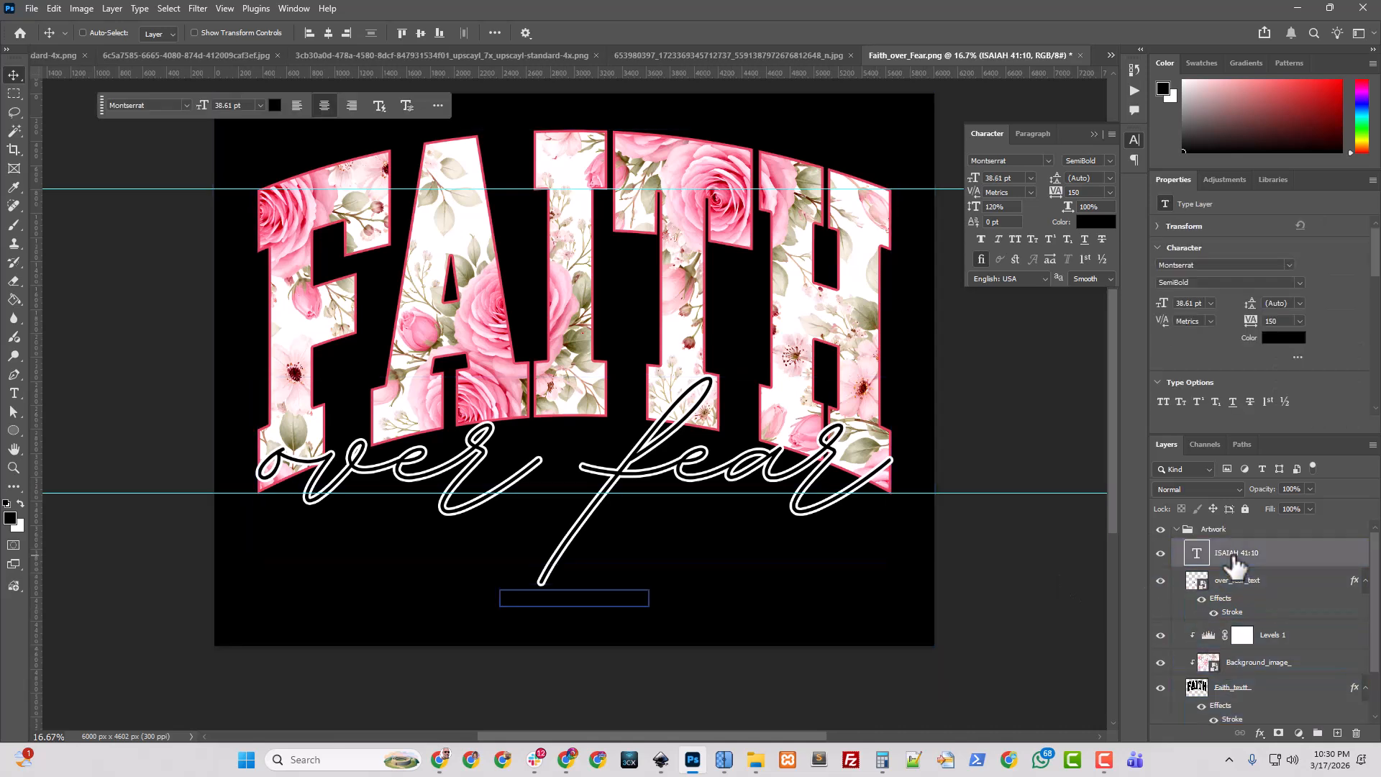
left_click(1237, 583)
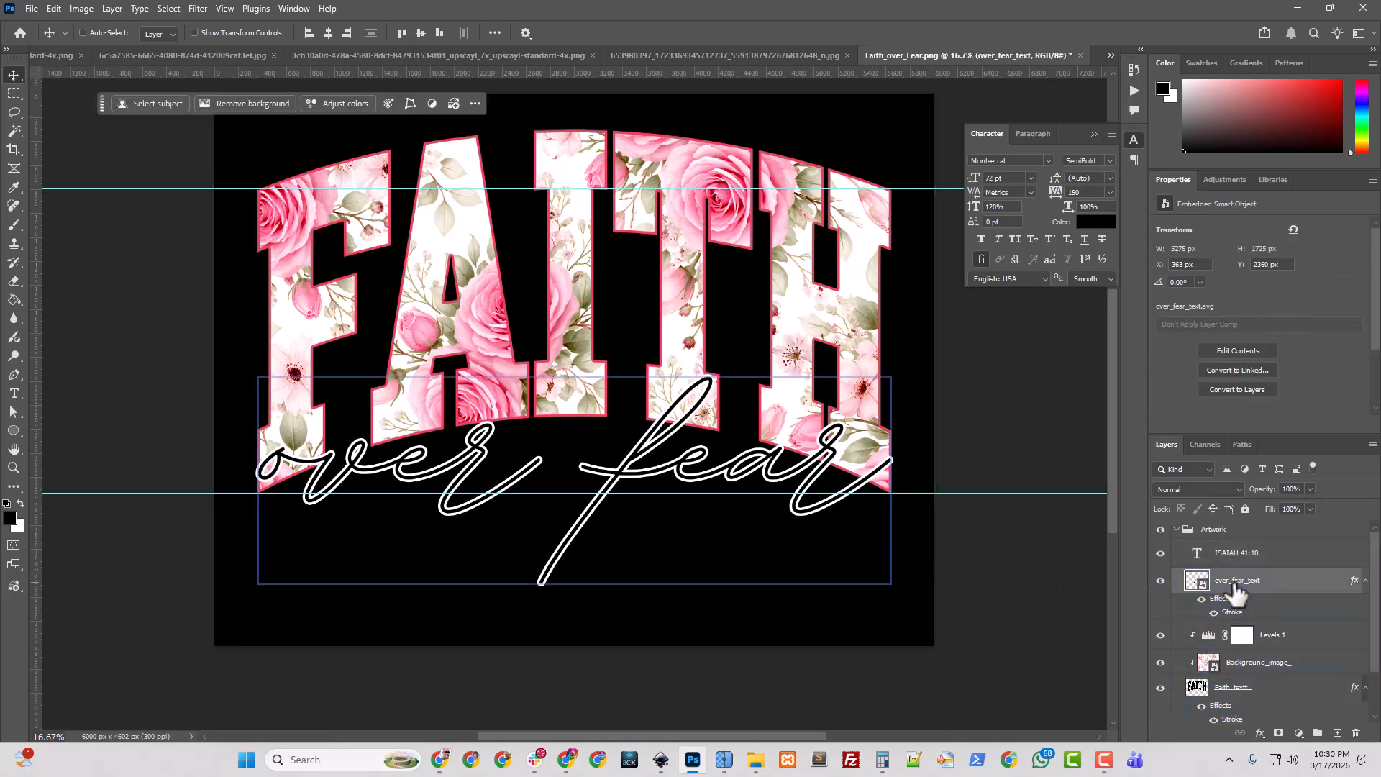
right_click(1230, 558)
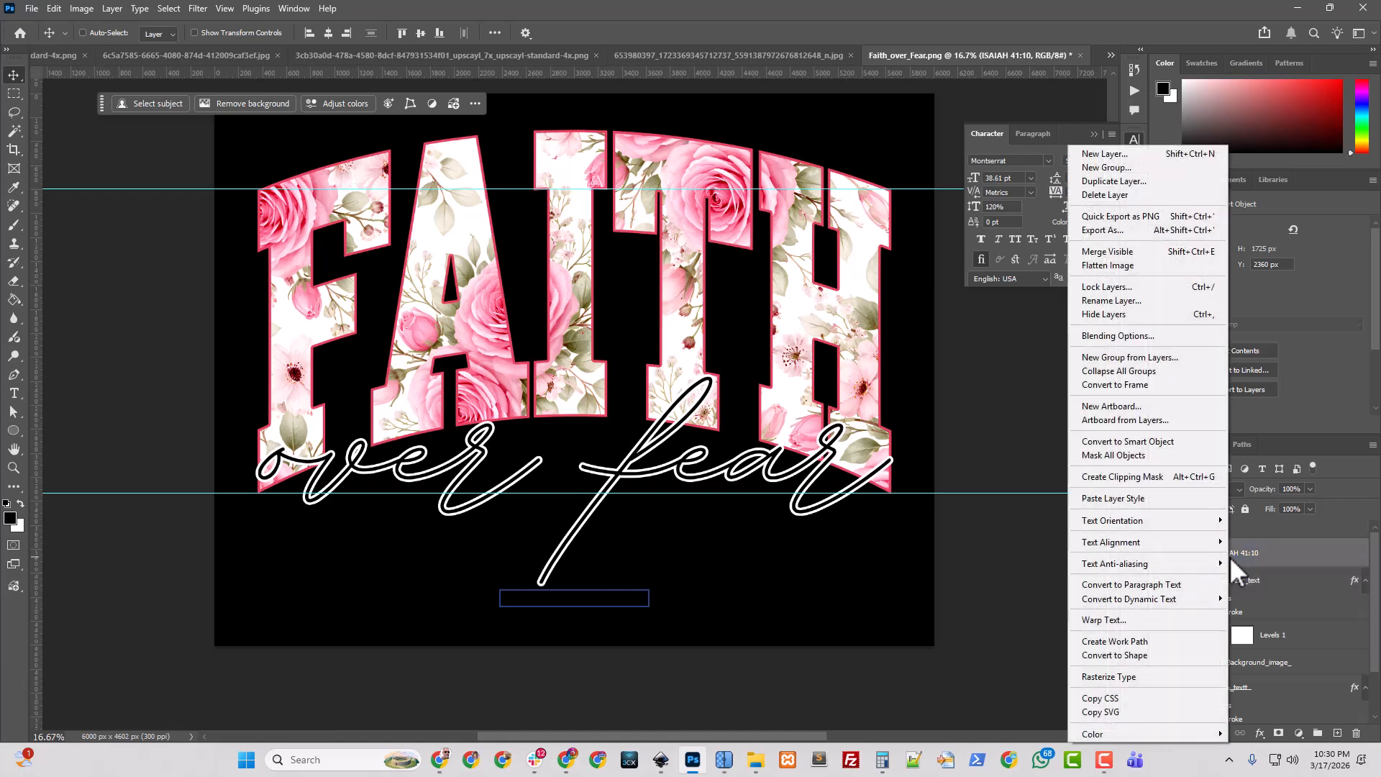
left_click(1109, 336)
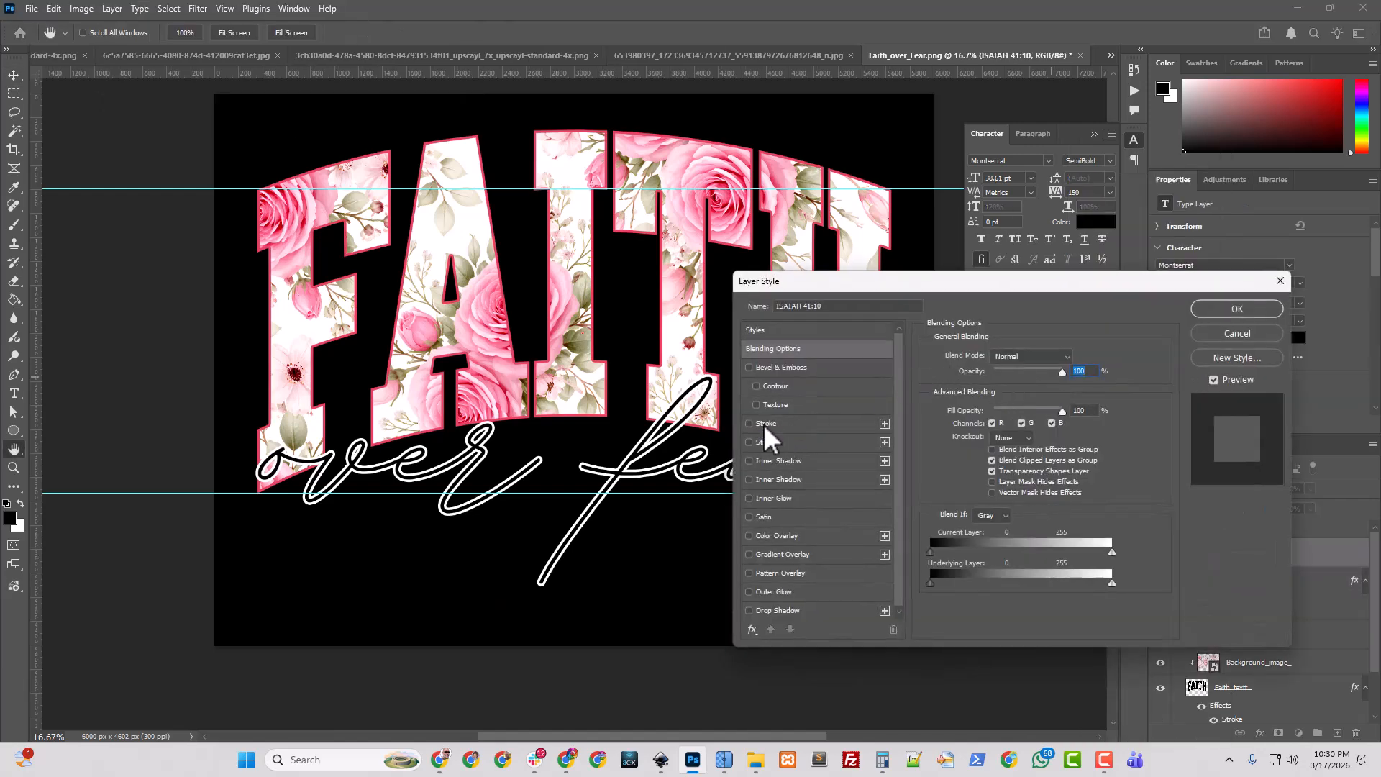
left_click(768, 424)
left_click_drag(992, 355, 989, 356)
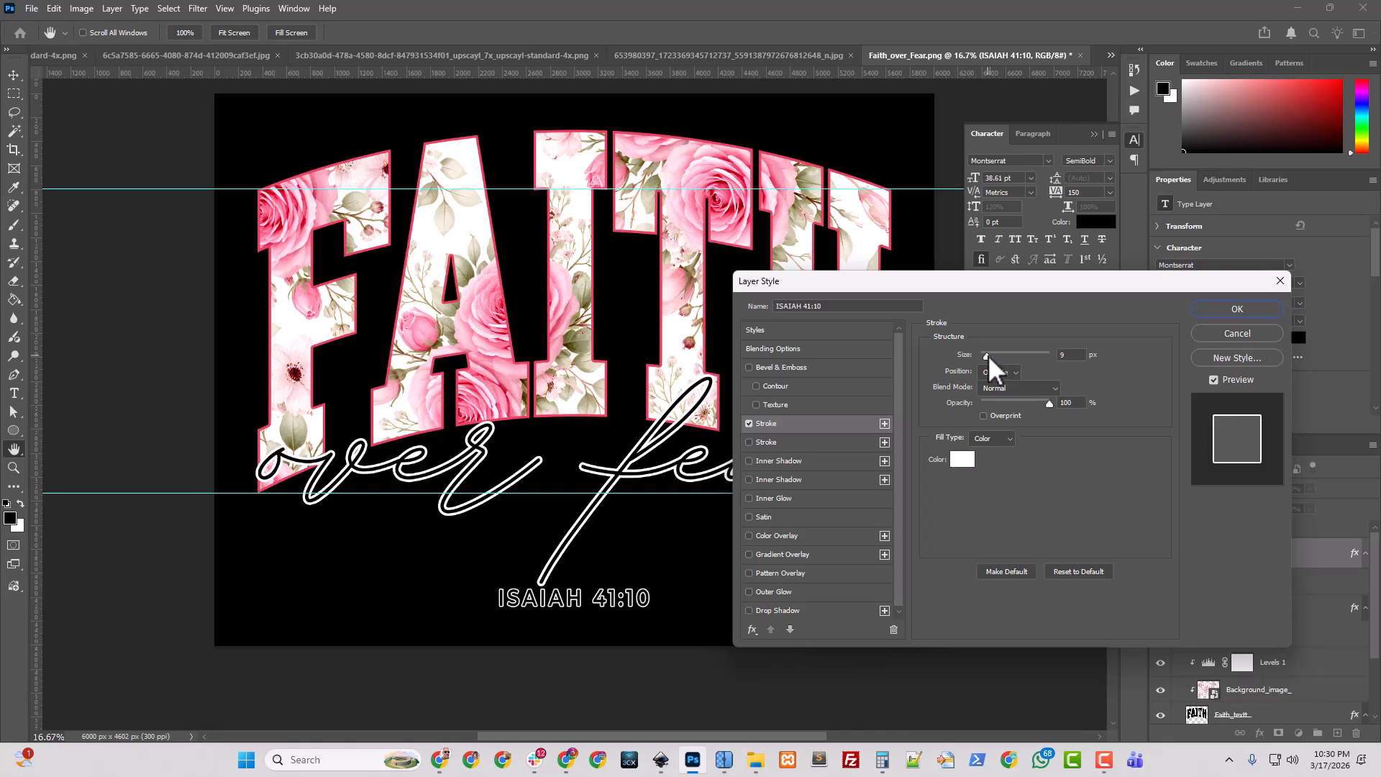
left_click(1234, 310)
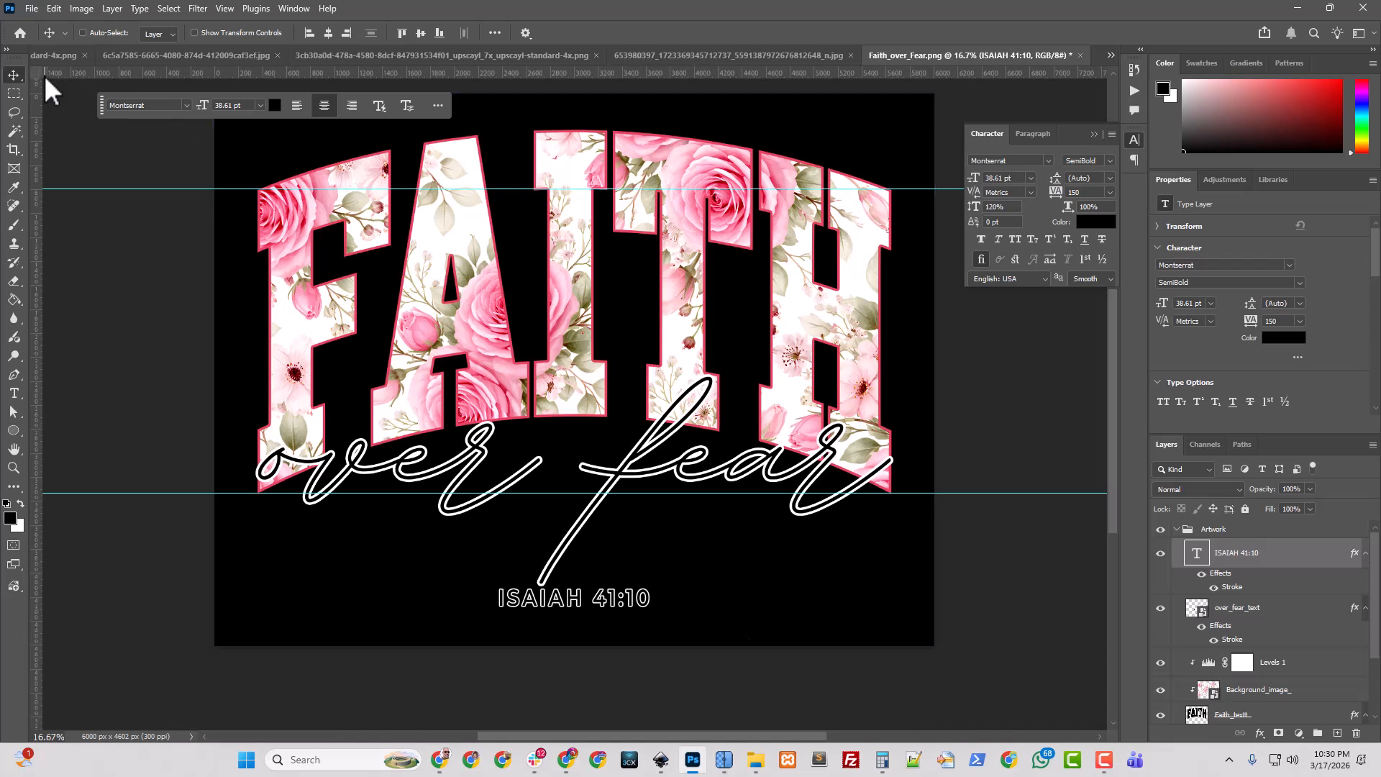
- Nudge the ISAIAH 41:10 text straight down about 120 px, away from the tail of the script lettering
key("shift+Down")
key("shift+Down")
key("shift+Down")
key("shift+Down")
key("shift+Down")
key("shift+Down")
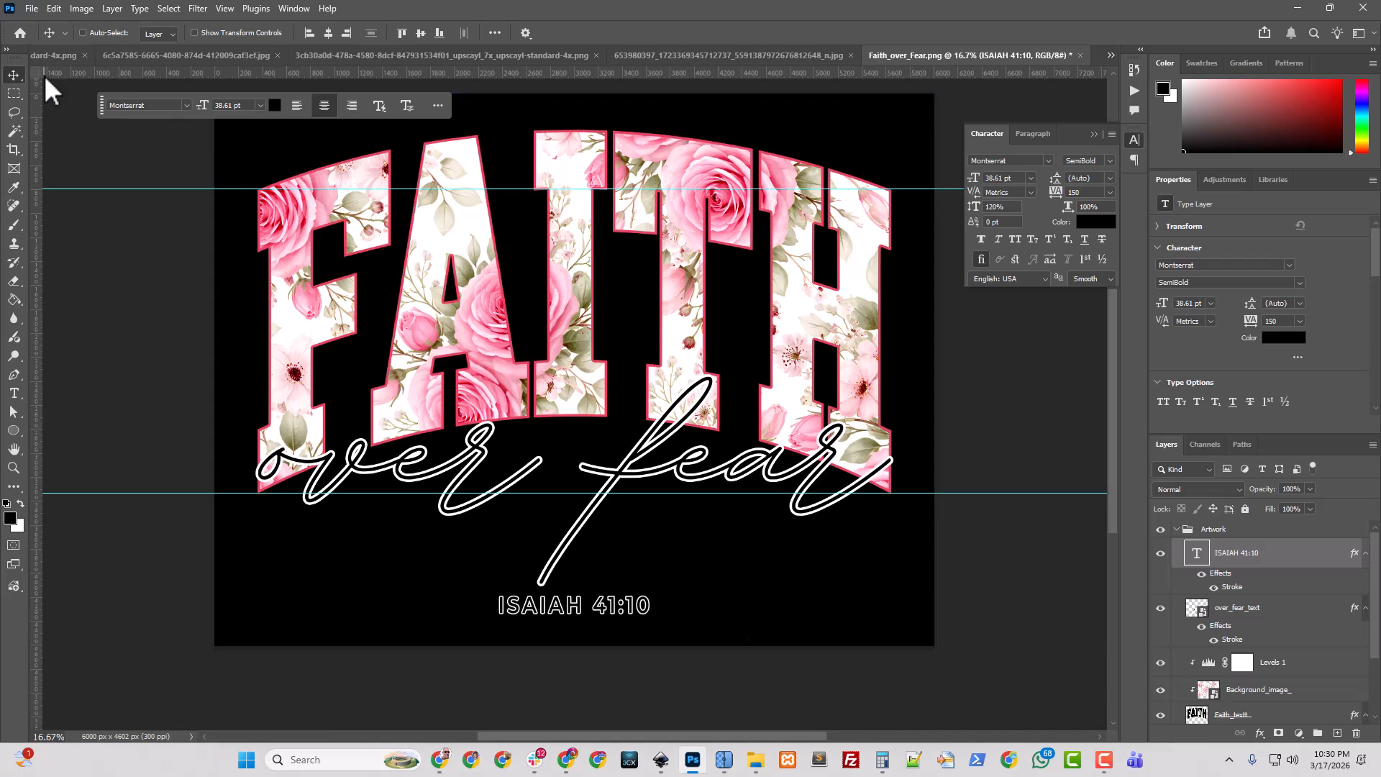
key("shift+Down")
key("shift+Down")
key("shift+Down")
key("shift+Down")
key("shift+Down")
key("shift+Down")
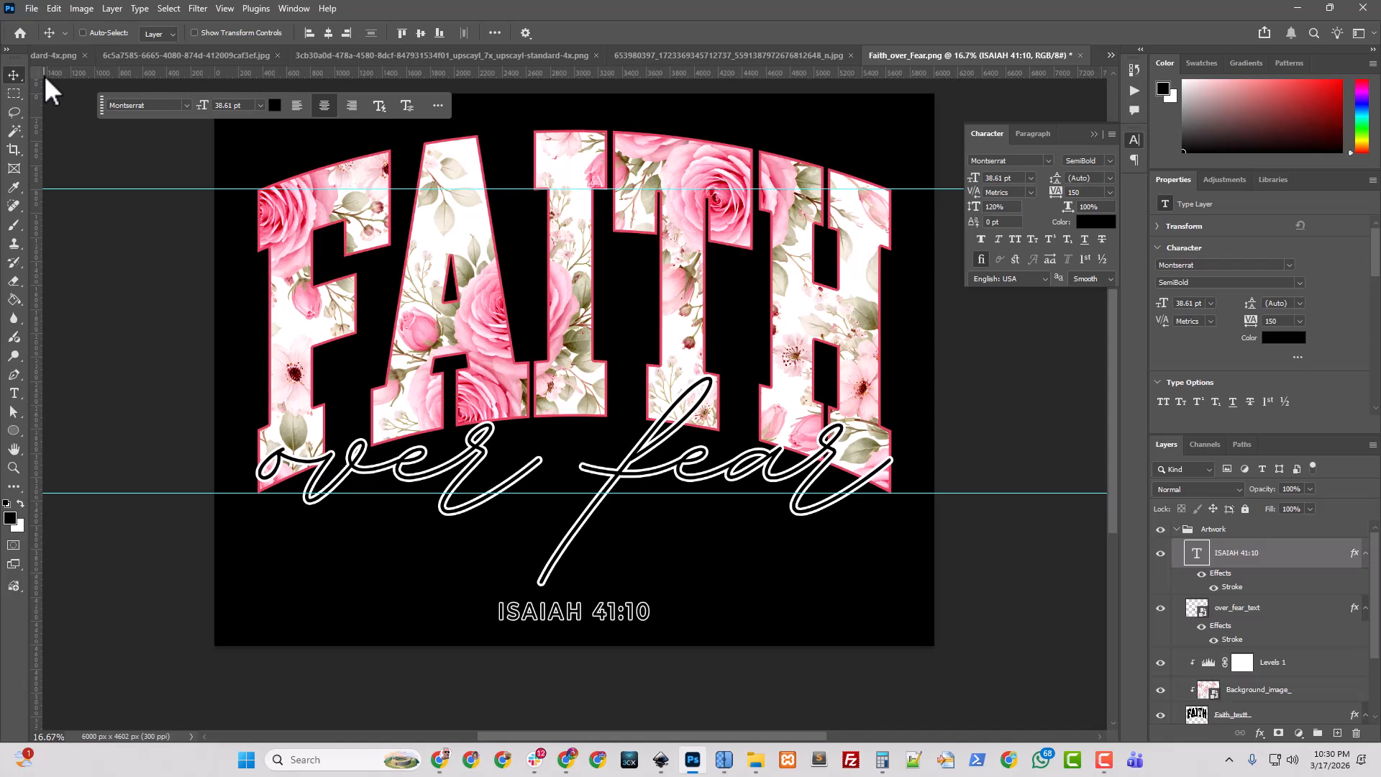
- Nudge the ISAIAH 41:10 text 10 px further down and hide the black Color Fill 1 layer
key("shift+Down")
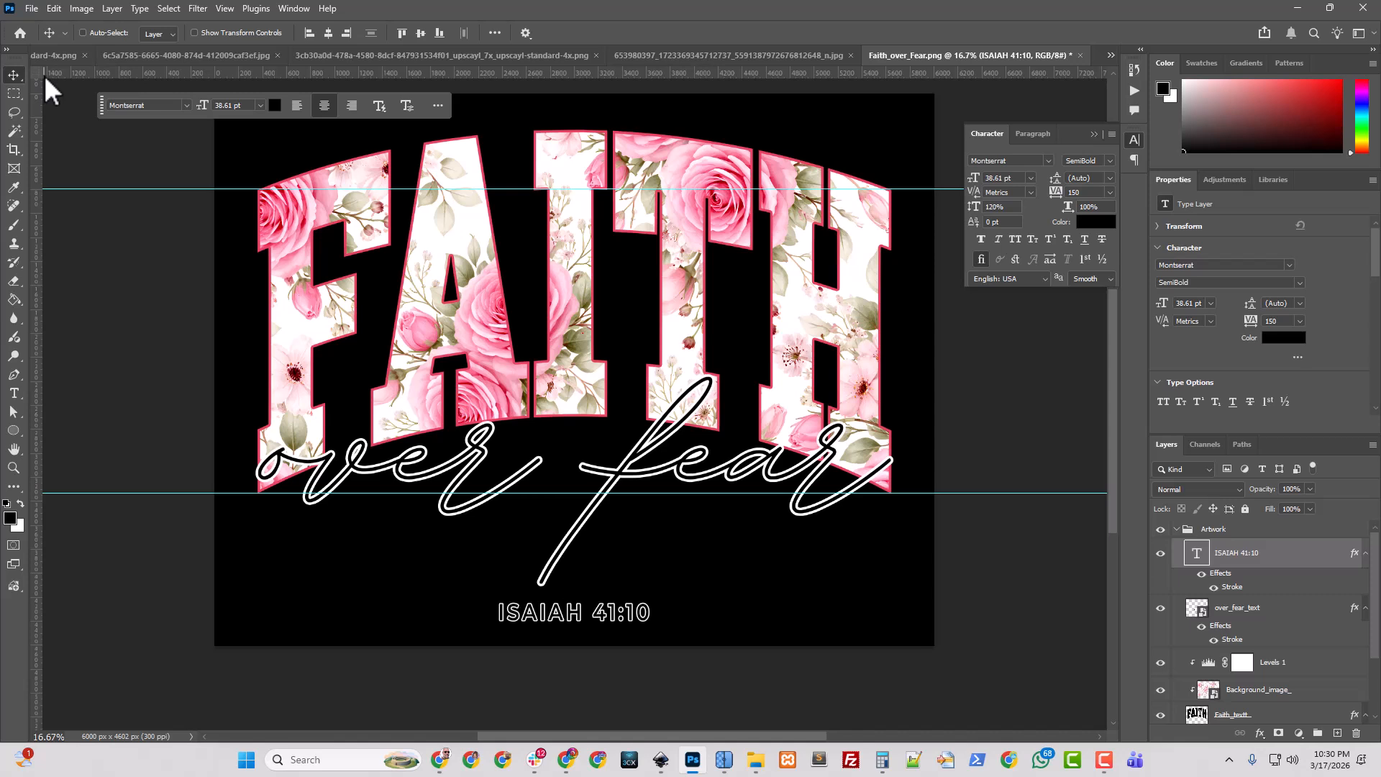
scroll(1155, 691, "down", 2)
left_click(1160, 684)
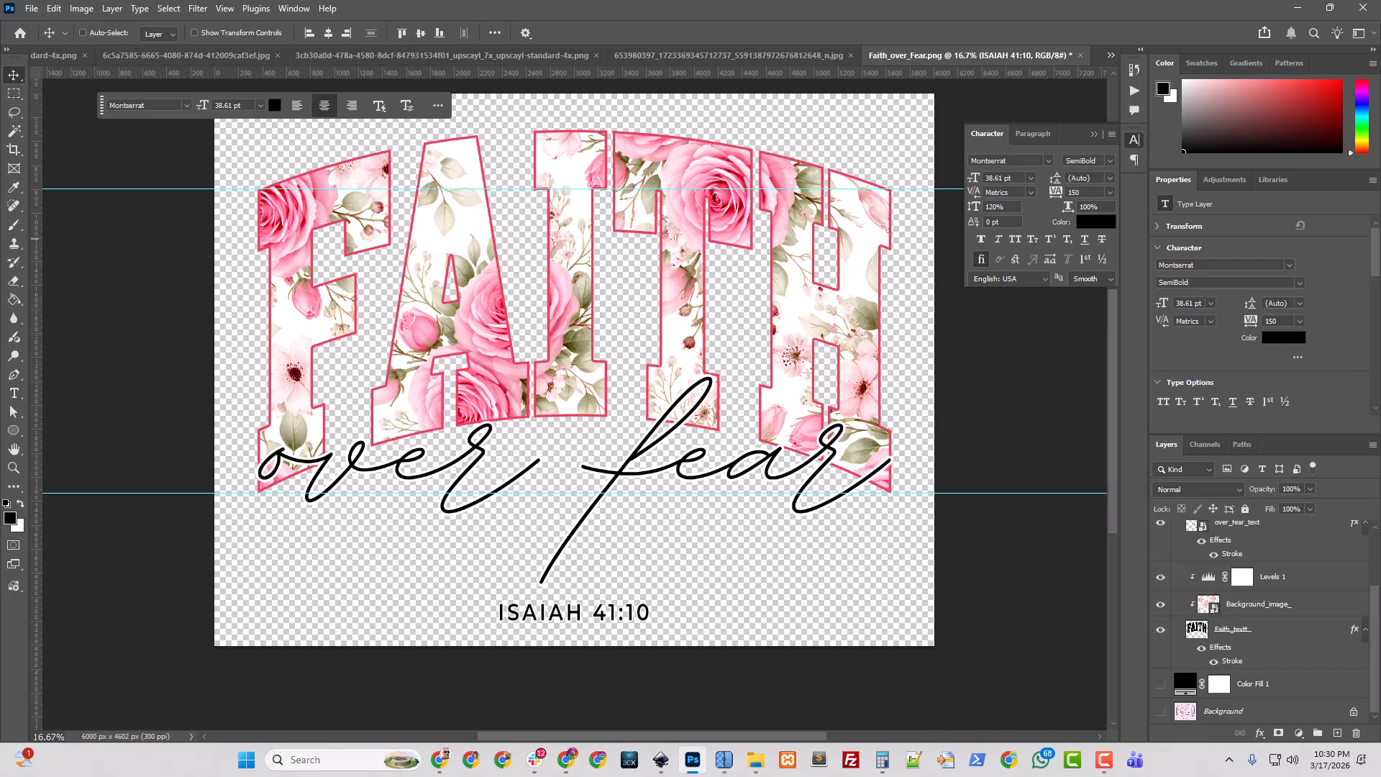
- Trim the transparent pixels away from all four sides of the canvas around the artwork
left_click(75, 9)
left_click(112, 188)
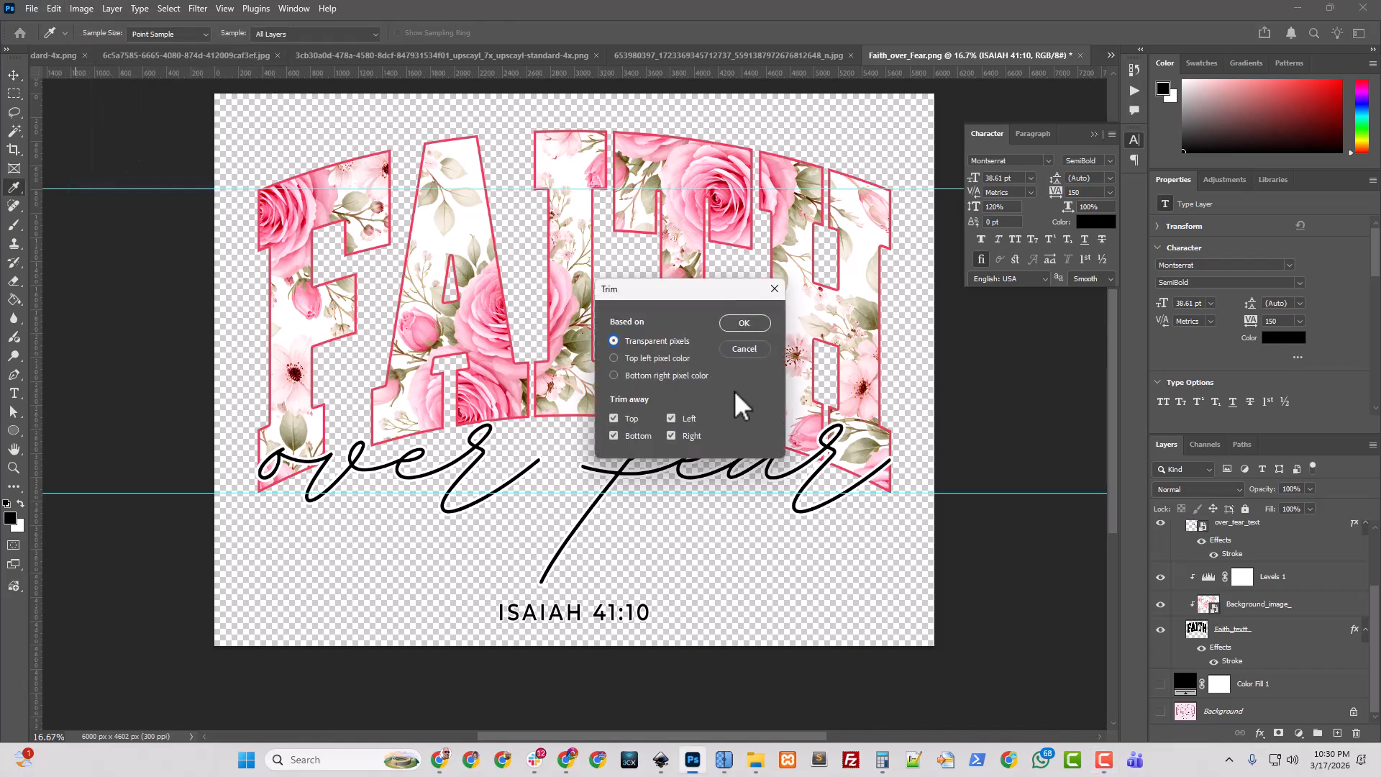
left_click(746, 320)
key("v")
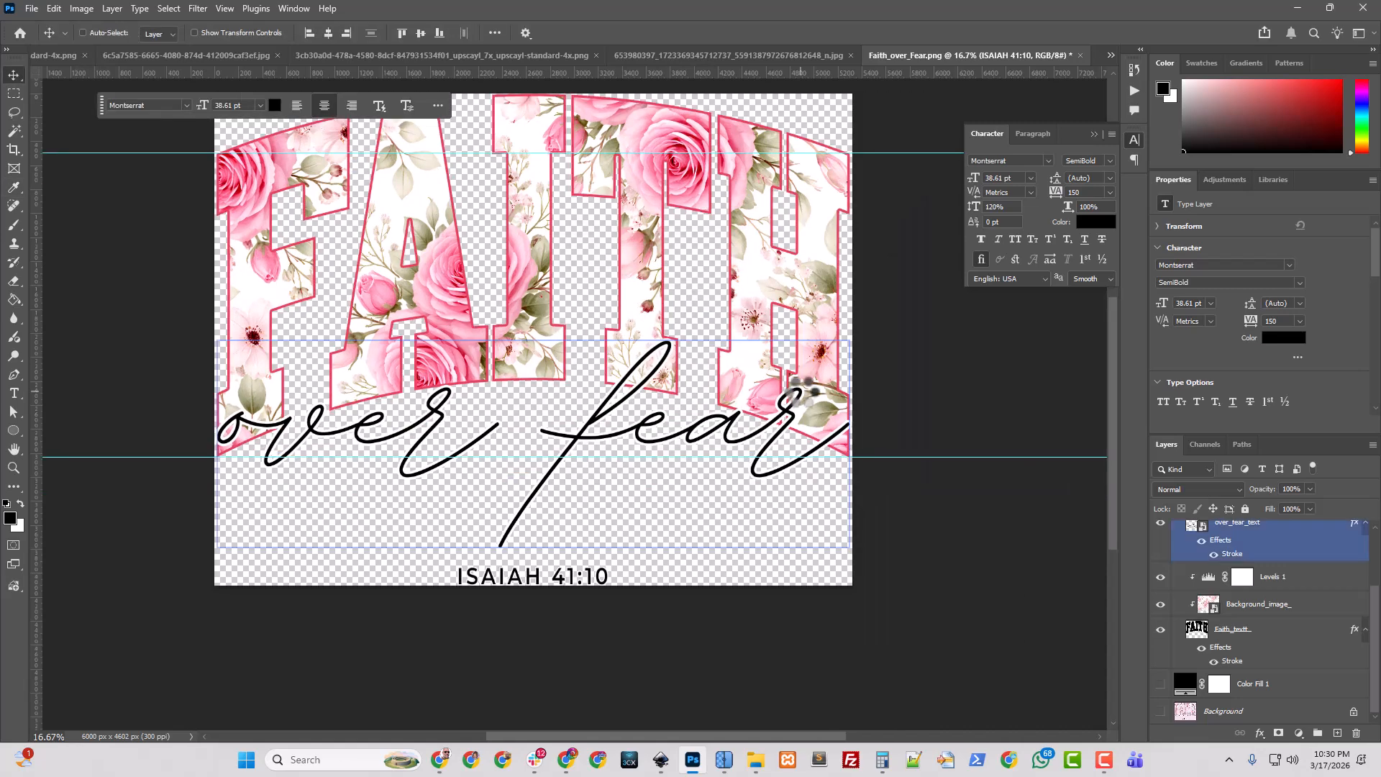
left_click(31, 9)
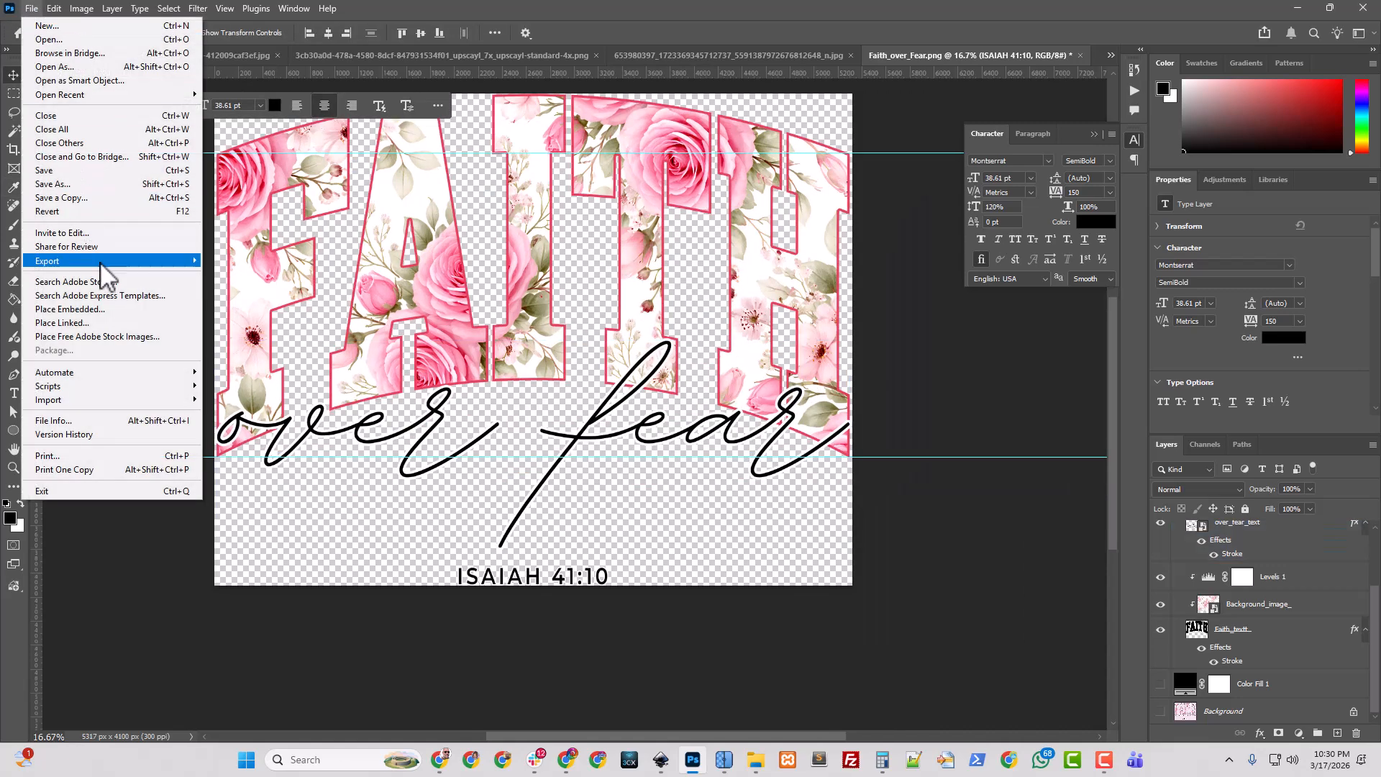
mouse_move(104, 269)
left_click(299, 264)
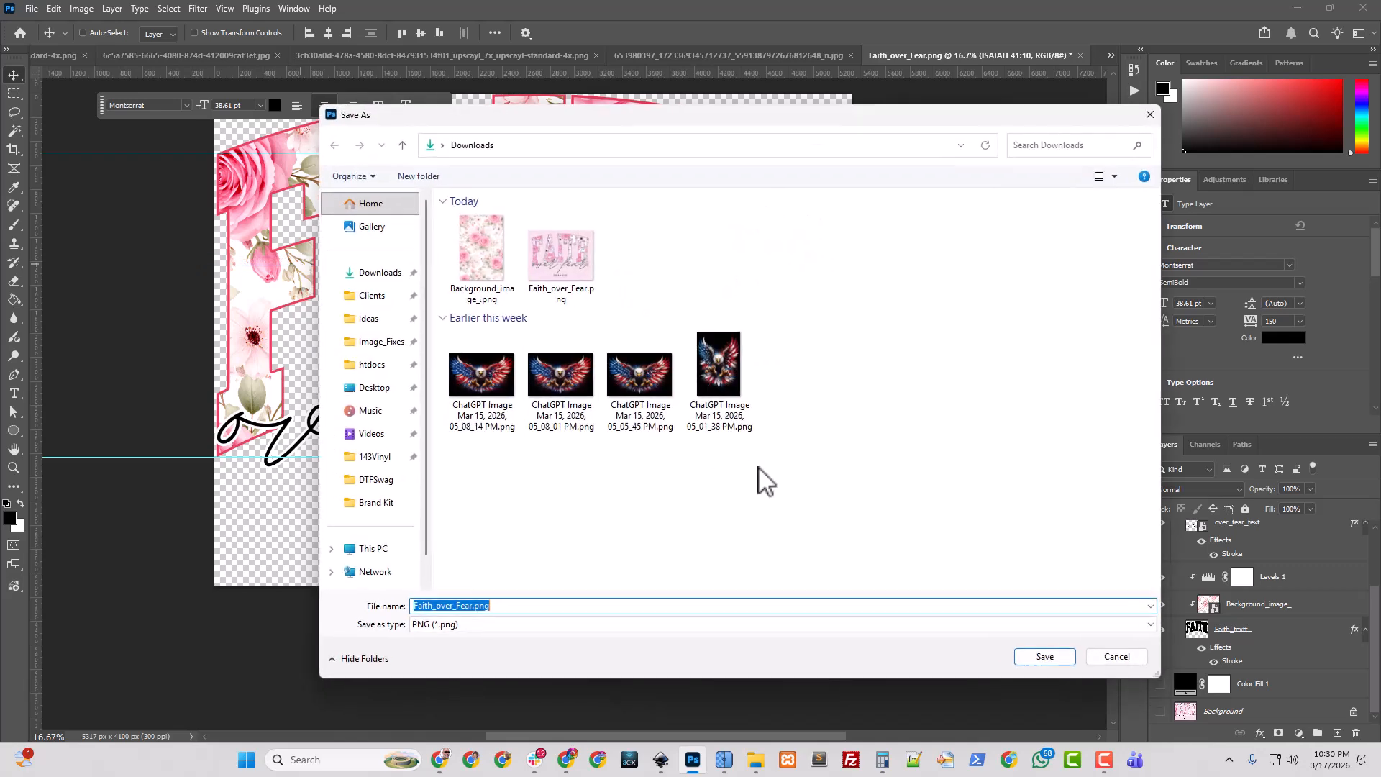
left_click(1131, 656)
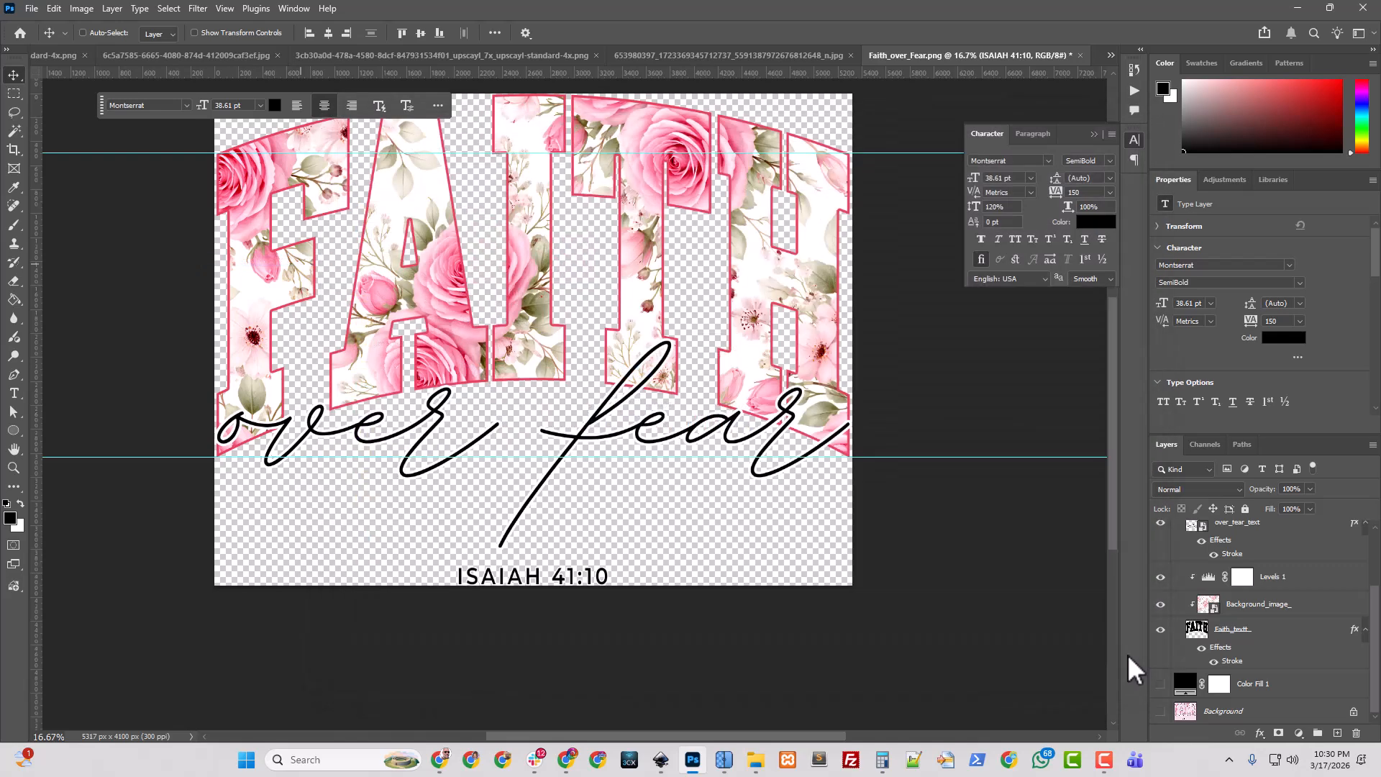
- Resize the image to 4500 px wide, keeping proportions, at 300 pixels/inch with automatic resampling
left_click(81, 9)
left_click(107, 129)
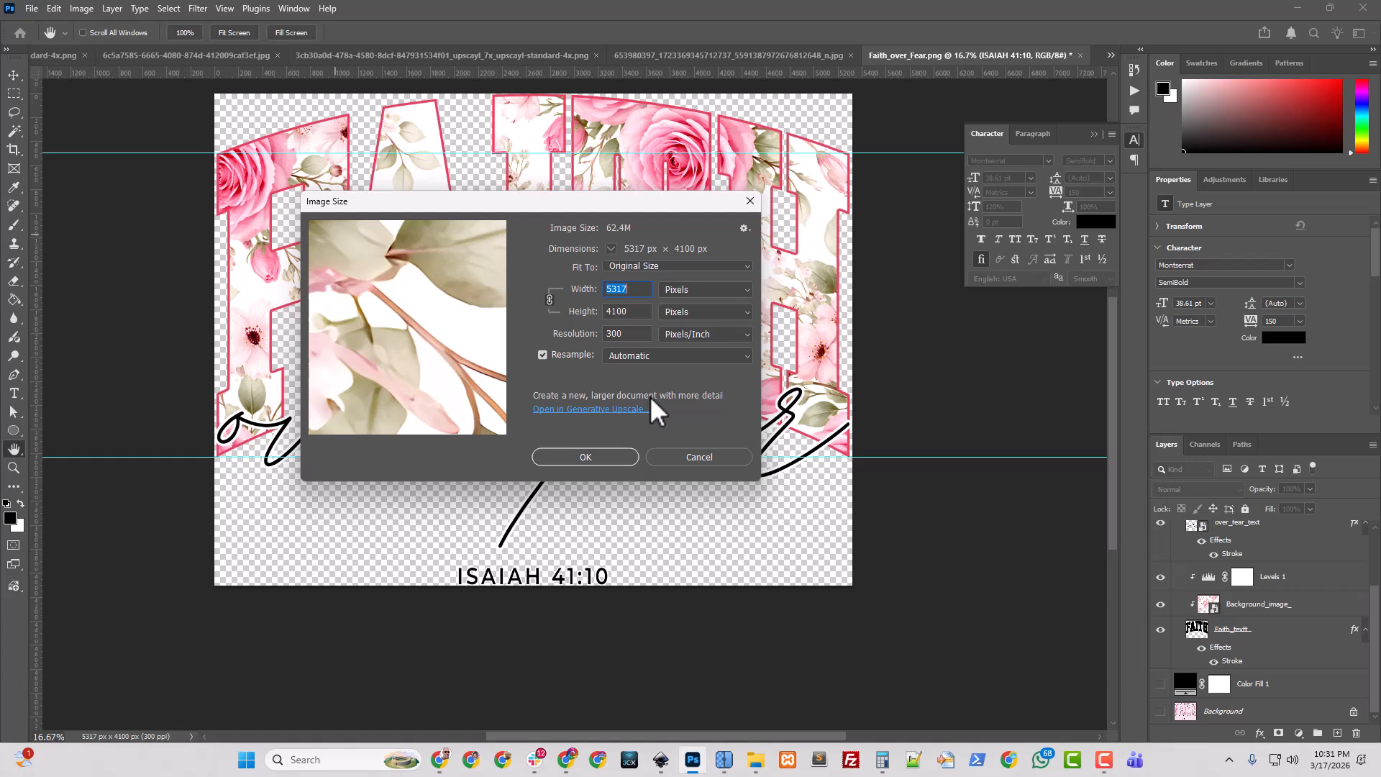
type("4500")
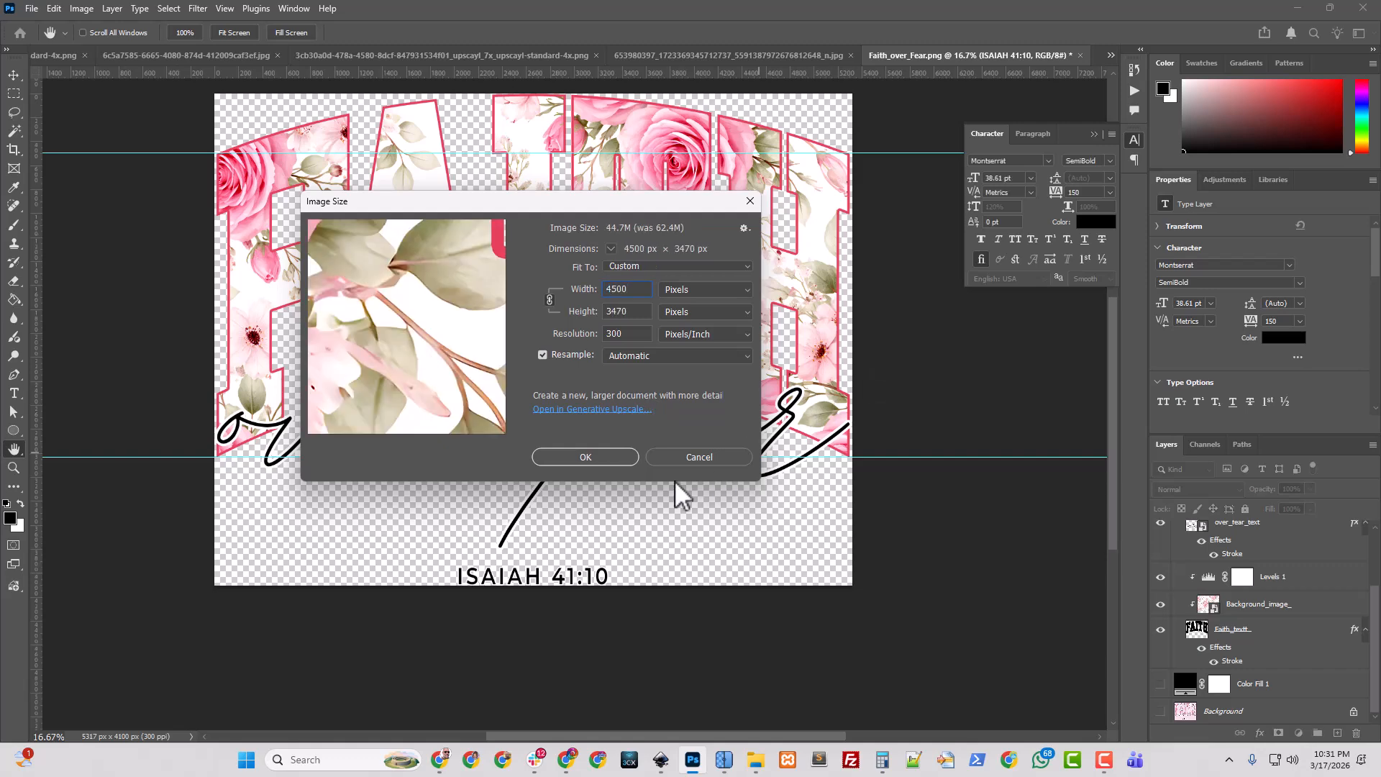
left_click(585, 459)
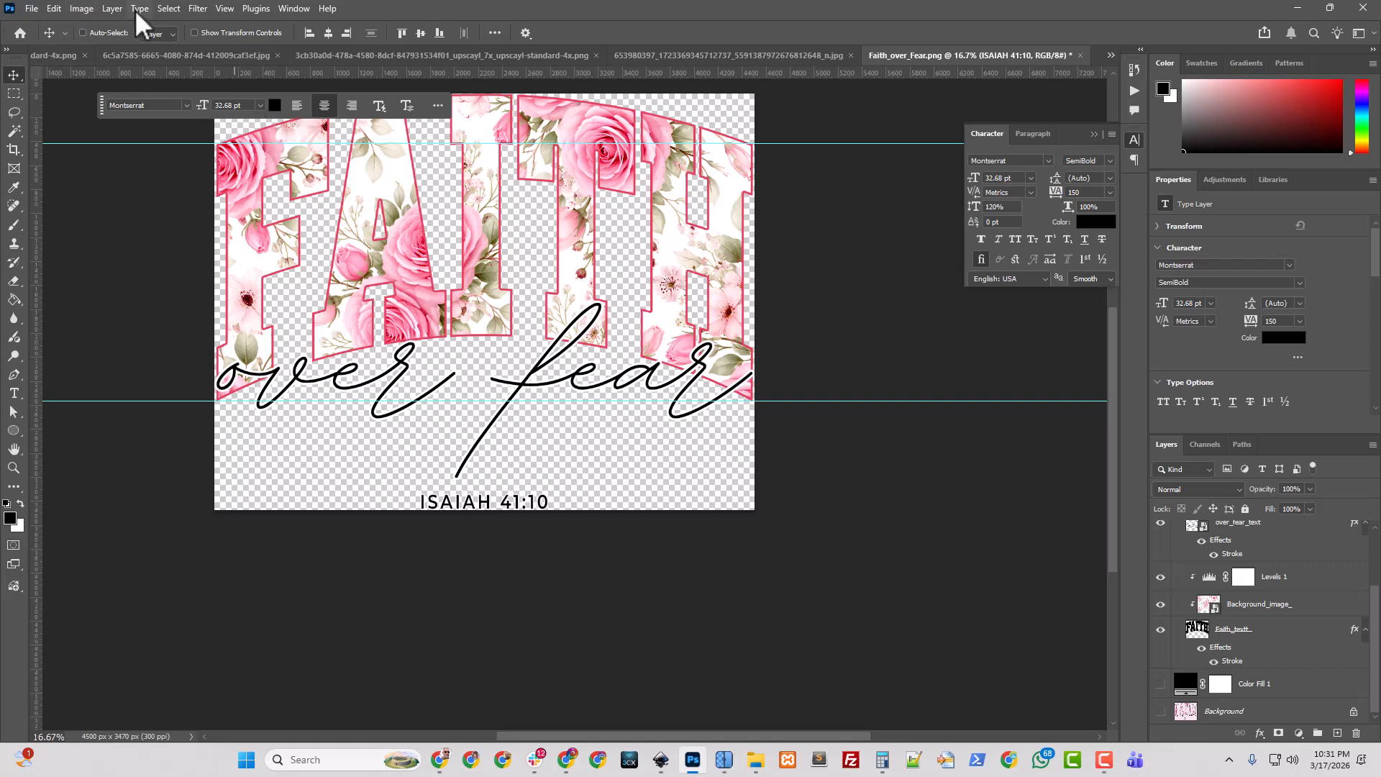
- Quick-export the trimmed artwork as a PNG named Faith_over_Fear_Isaiah_41_10_Floral.png in the Downloads folder
left_click(32, 8)
mouse_move(86, 261)
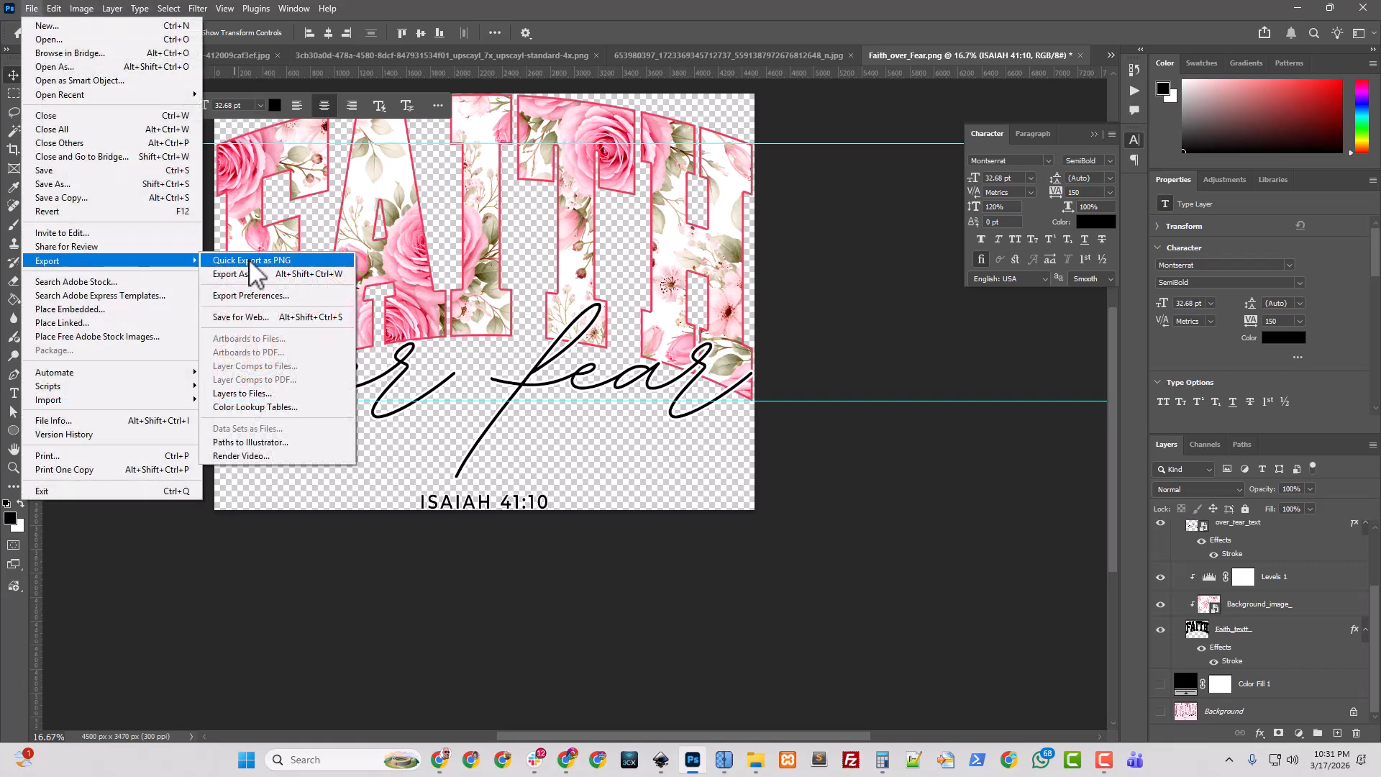
left_click(251, 261)
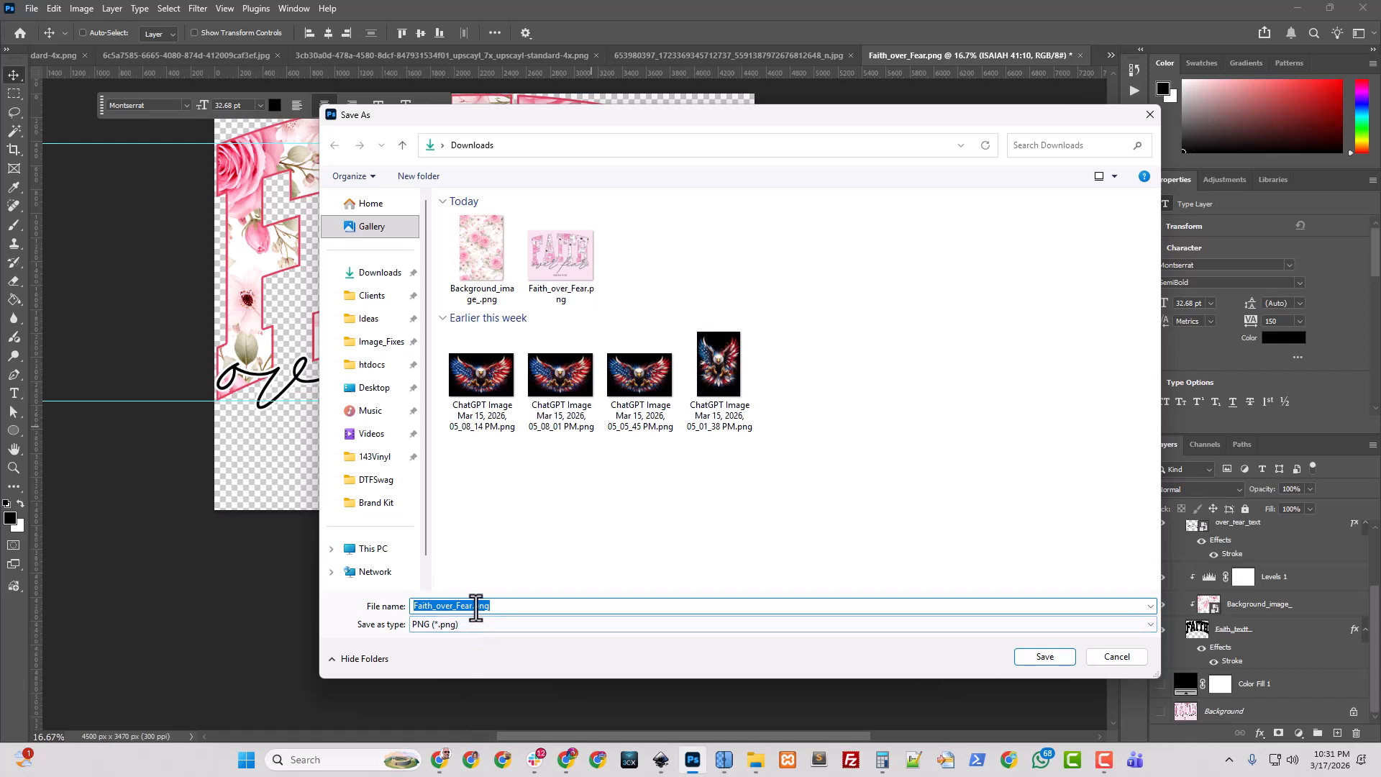
left_click(473, 605)
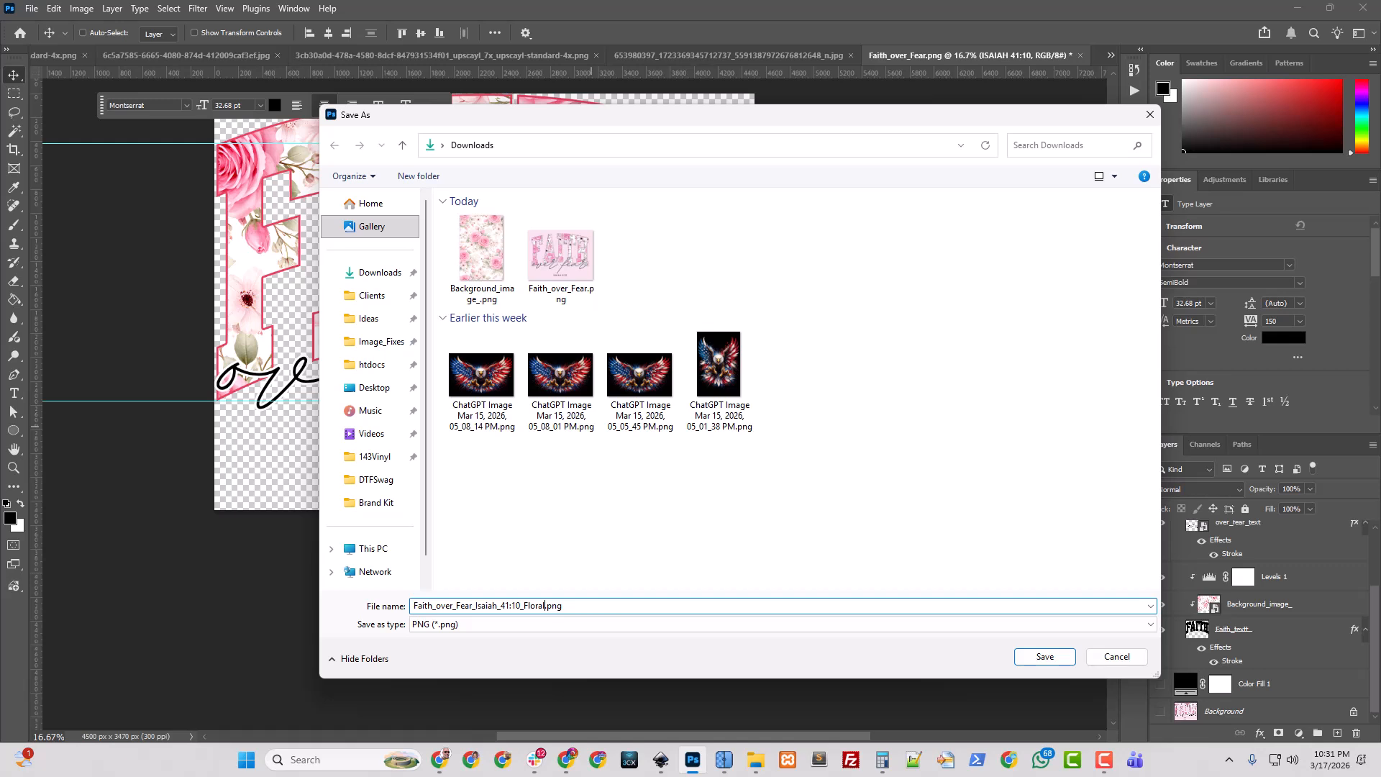
left_click(512, 606)
key("BackSpace")
type("_")
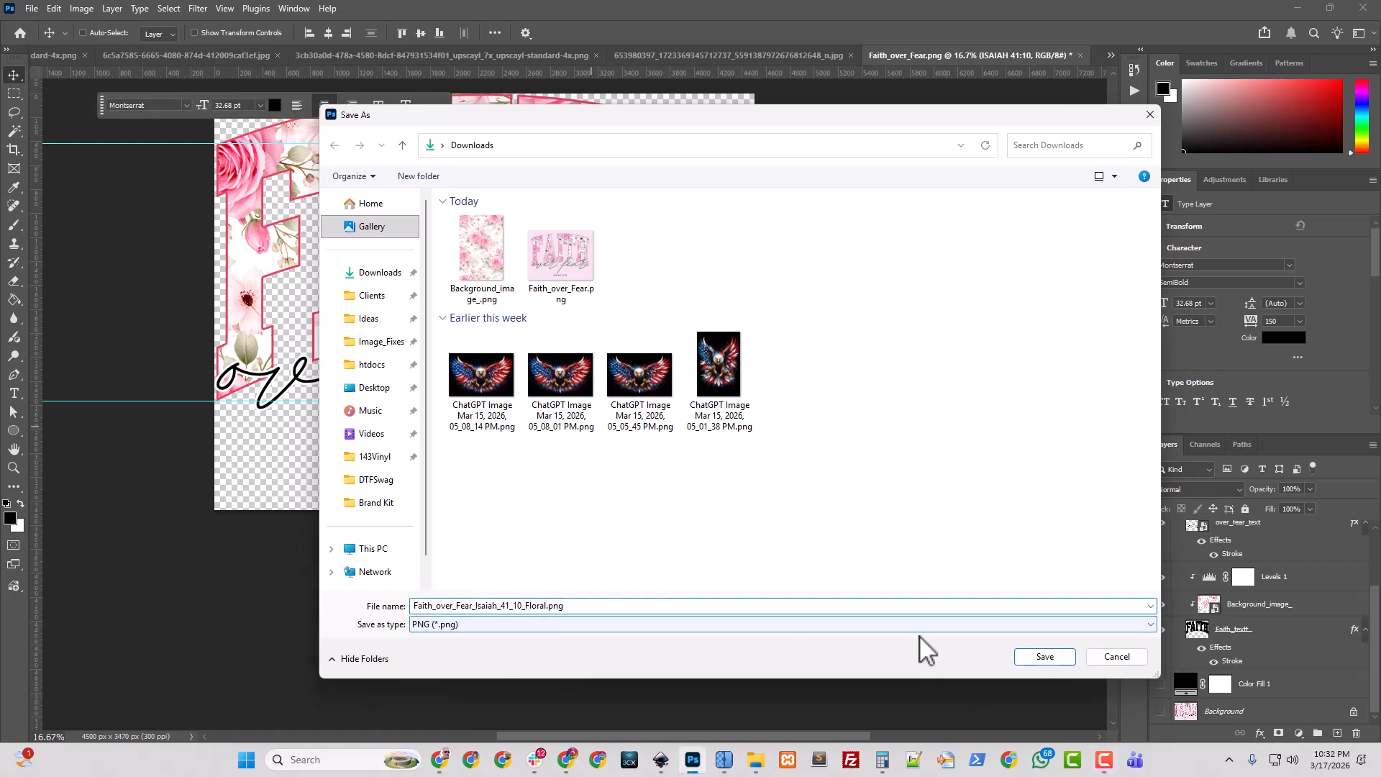
left_click(1045, 657)
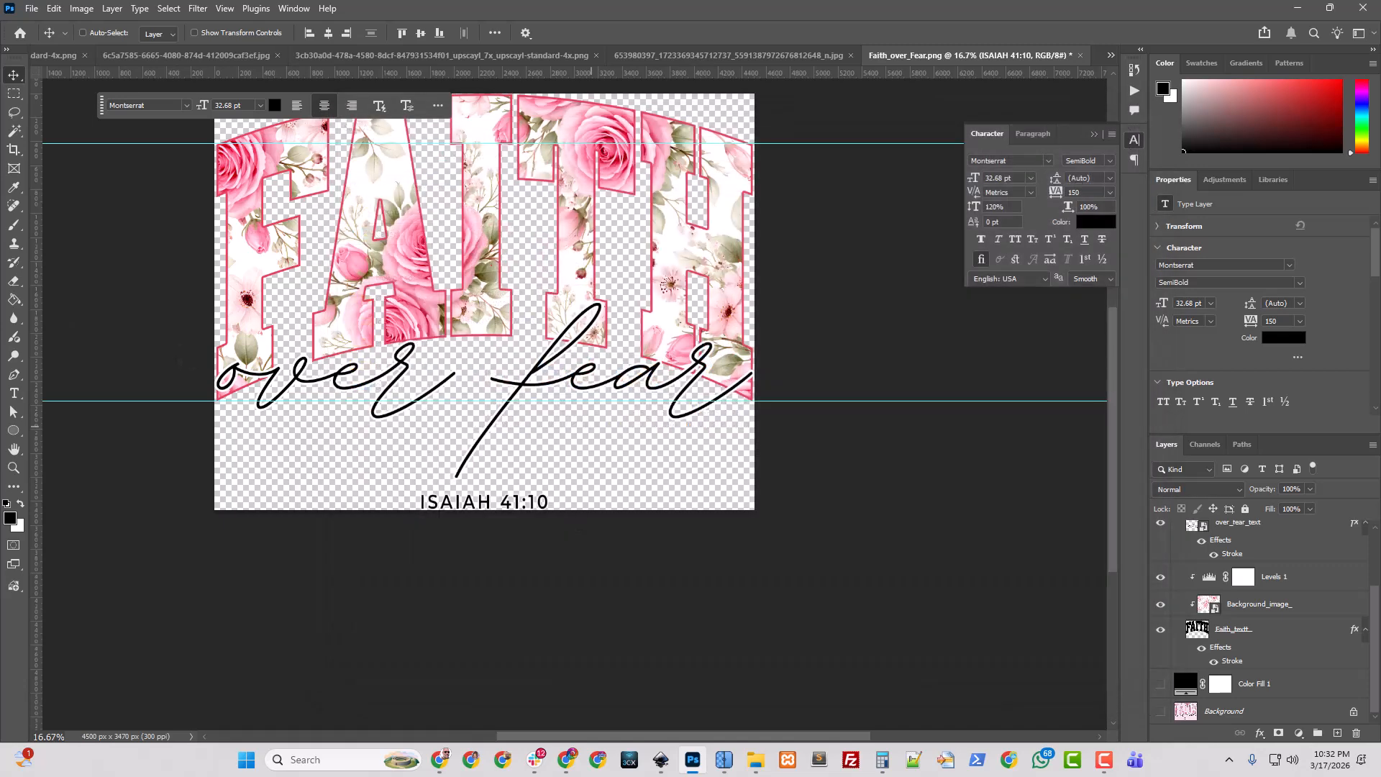
- Switch to Google Drive, open the personal requests folder inside Cleaned_RTP, and upload Faith_over_Fear_Isaiah_41_10_Floral.png from Downloads
left_click(1298, 8)
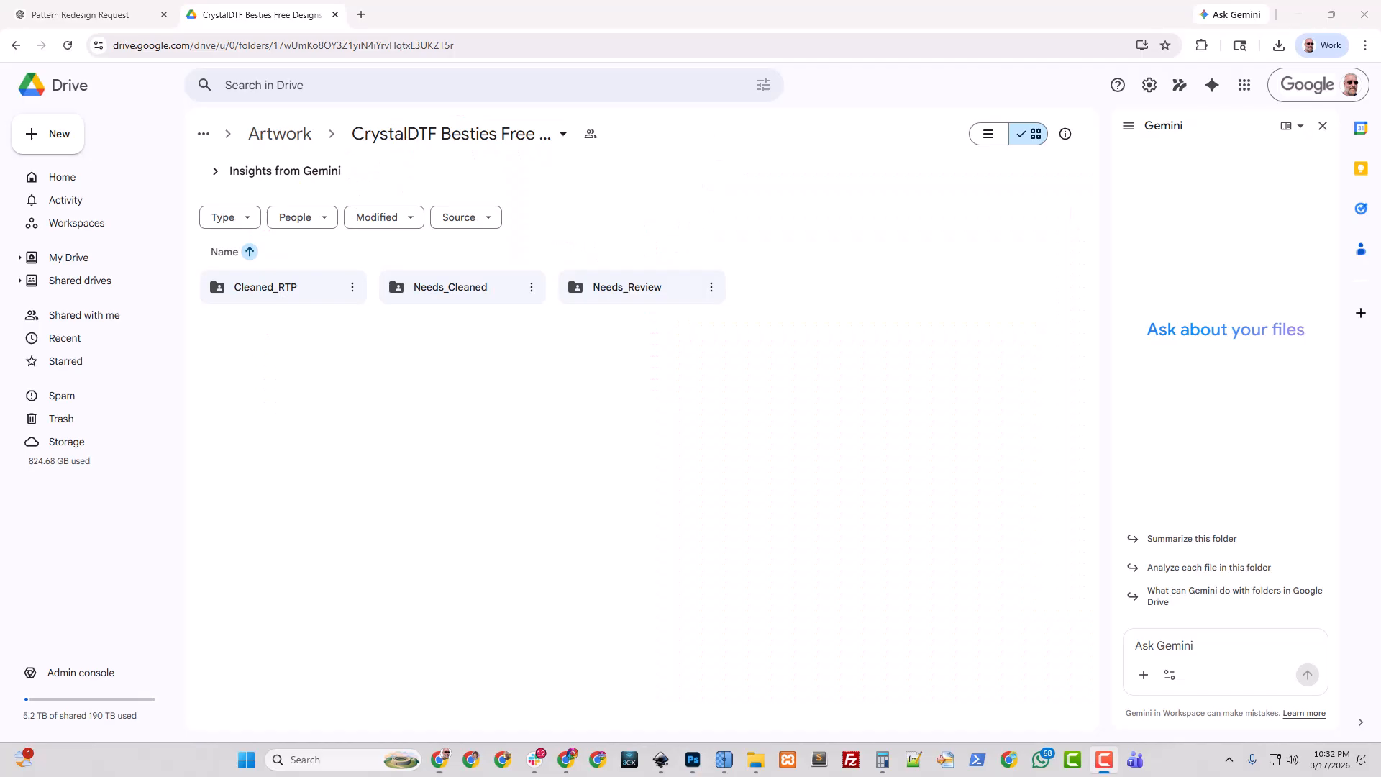
double_click(291, 292)
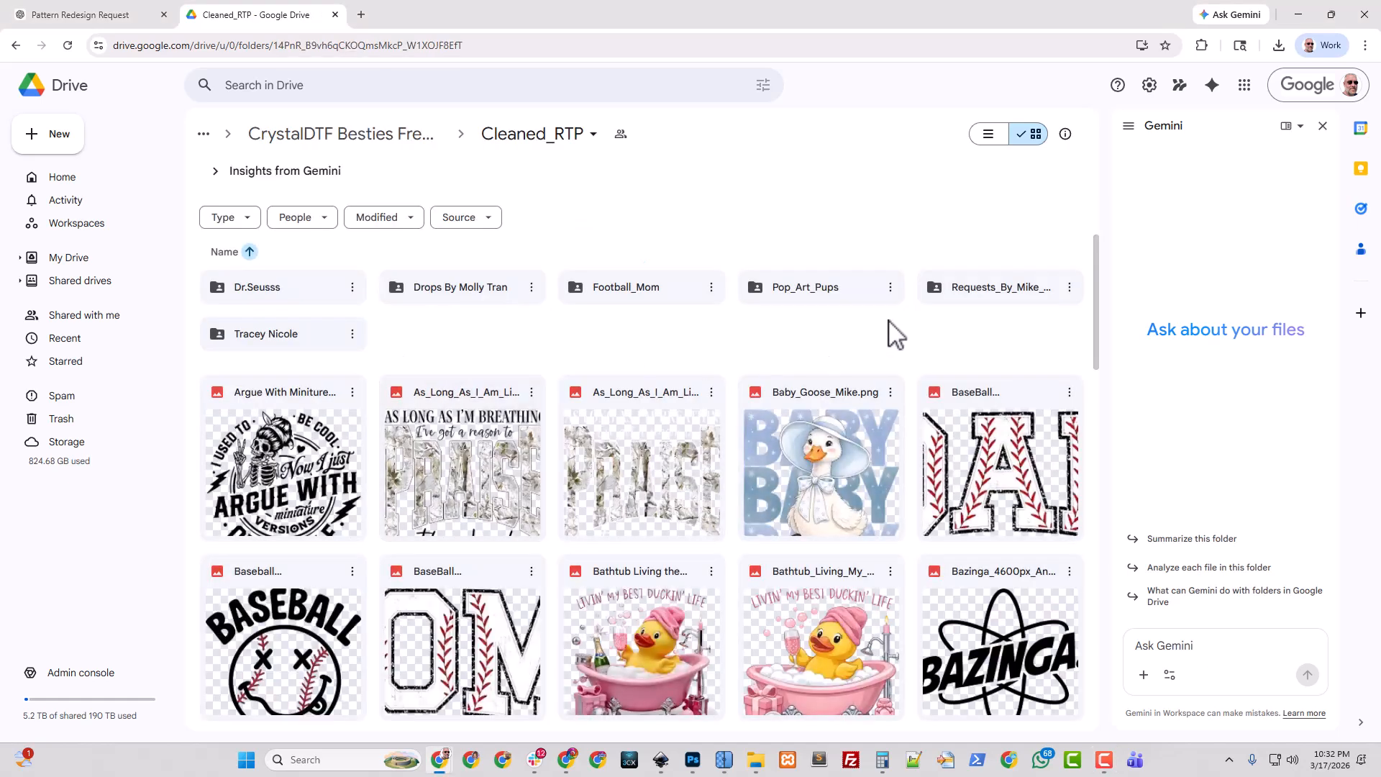
double_click(965, 297)
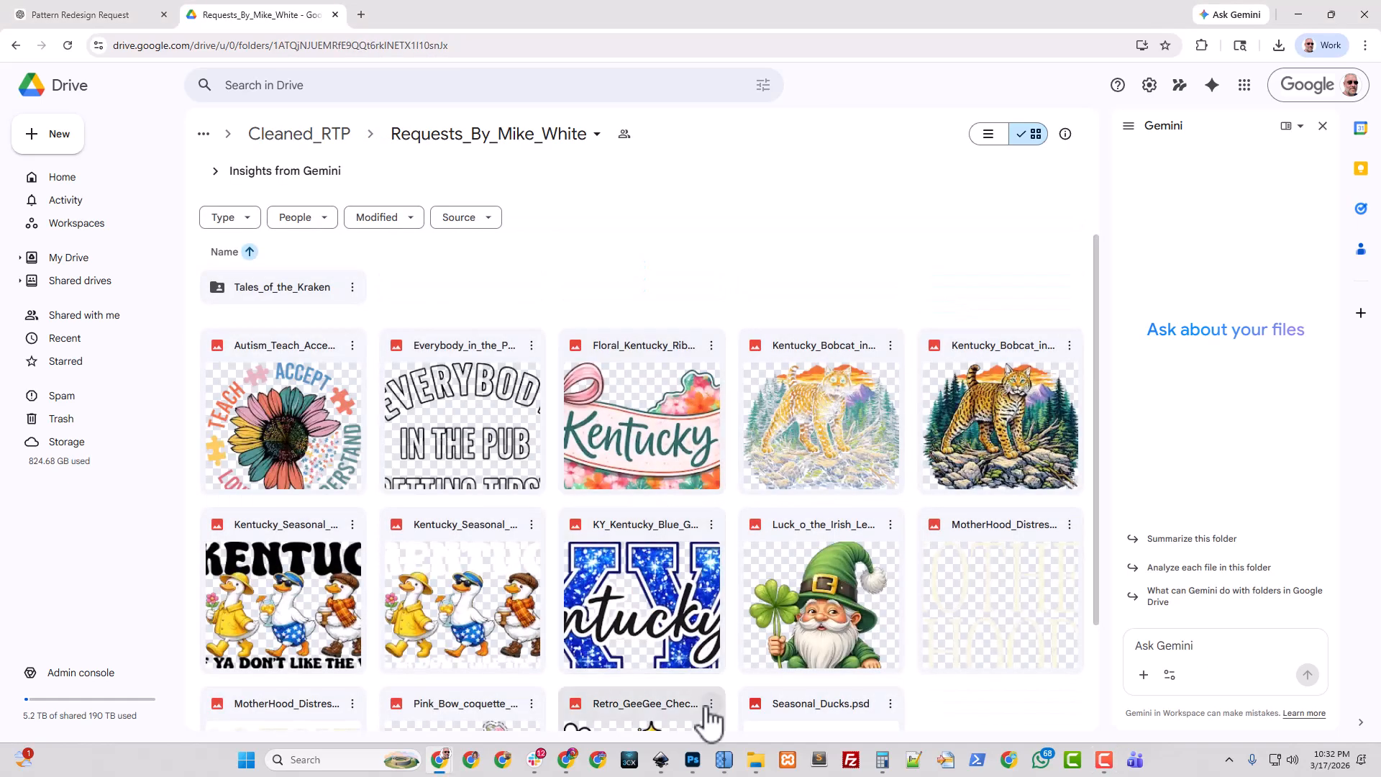
left_click(755, 760)
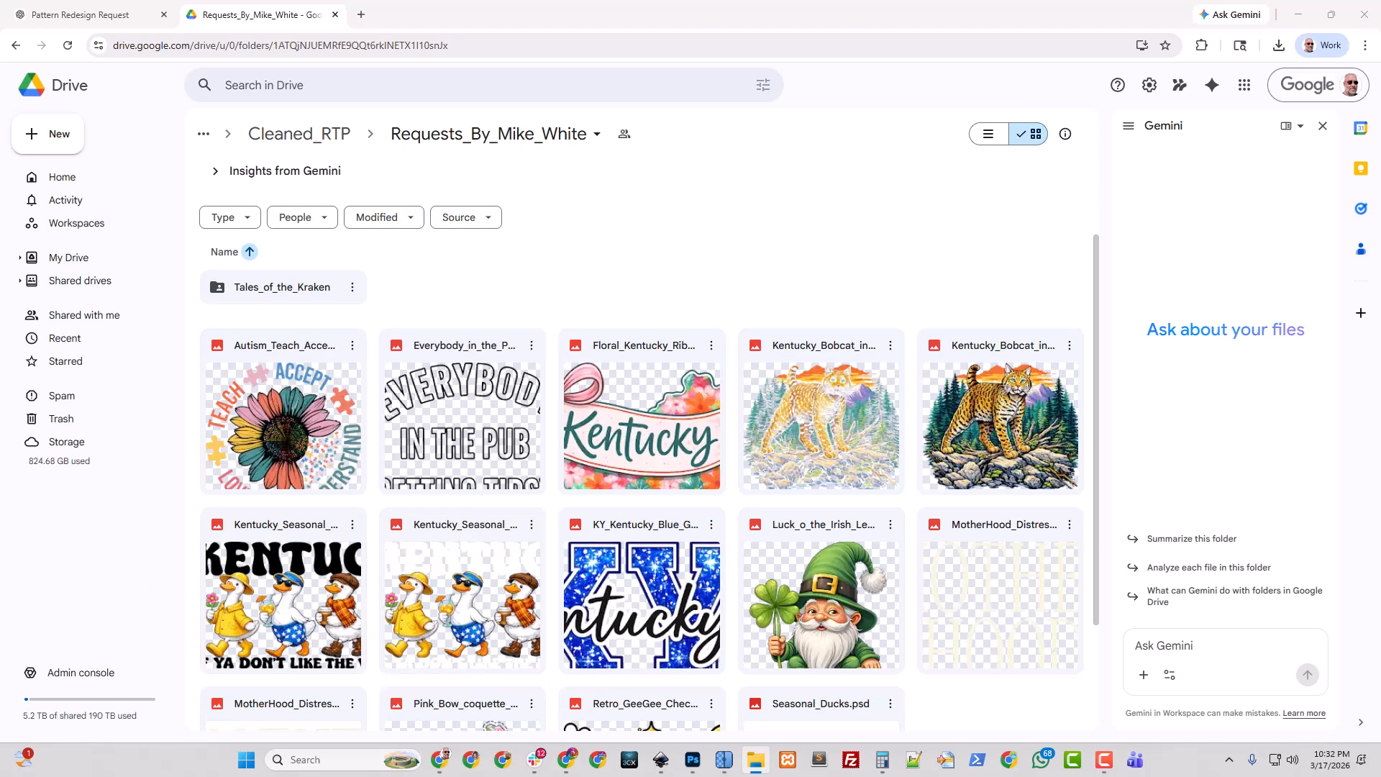
left_click_drag(440, 760, 780, 533)
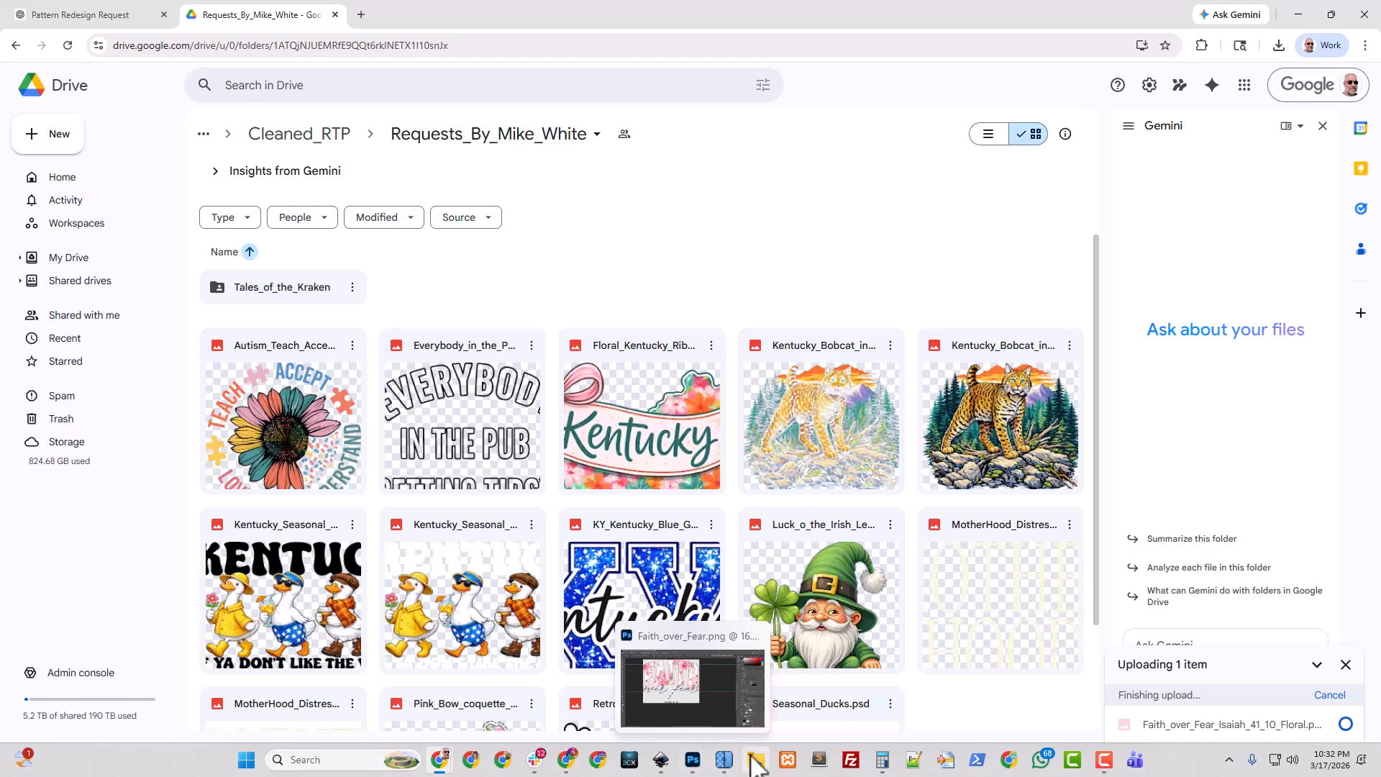
- Return to Photoshop and save the layered document in Downloads as a PSD, reusing the exported PNG's name Faith_over_Fear_Isaiah_41_10_Floral
left_click(698, 761)
left_click(32, 7)
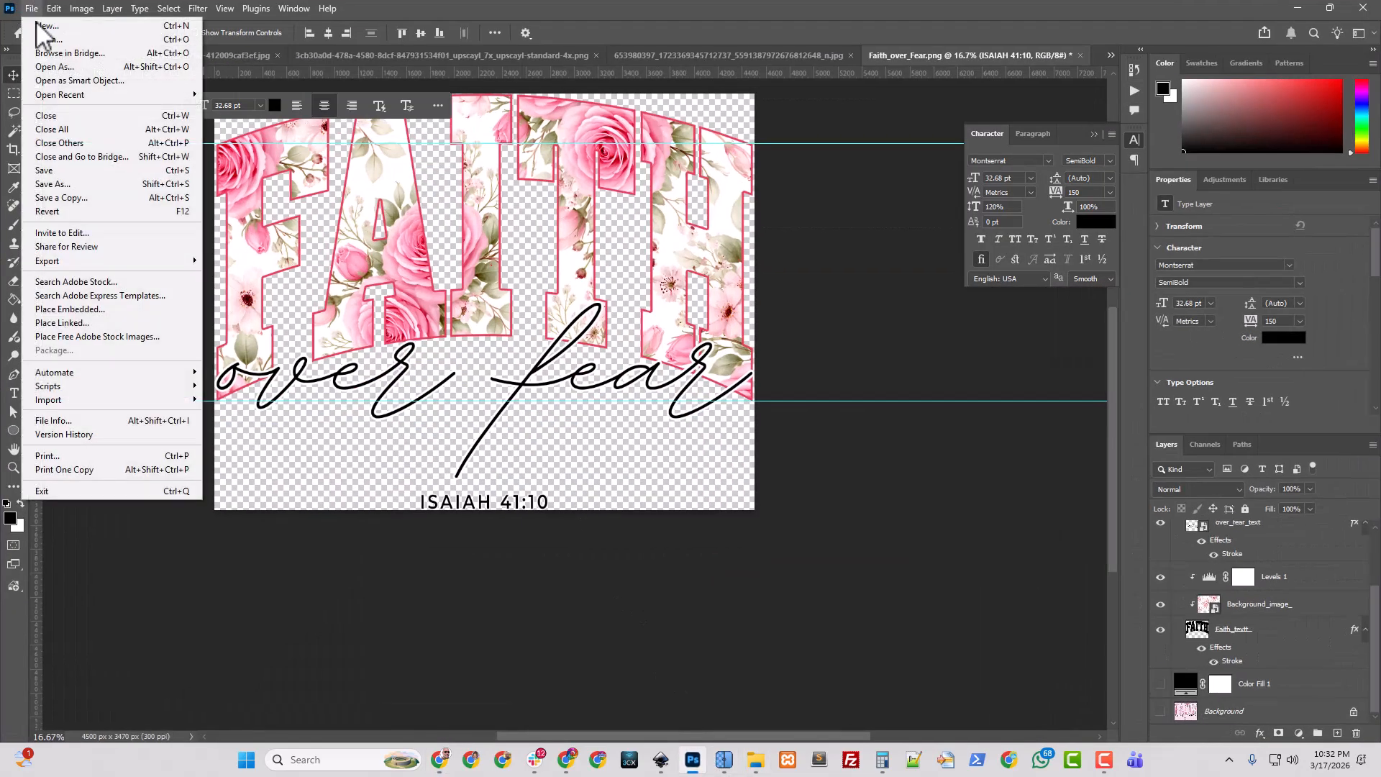
left_click(59, 183)
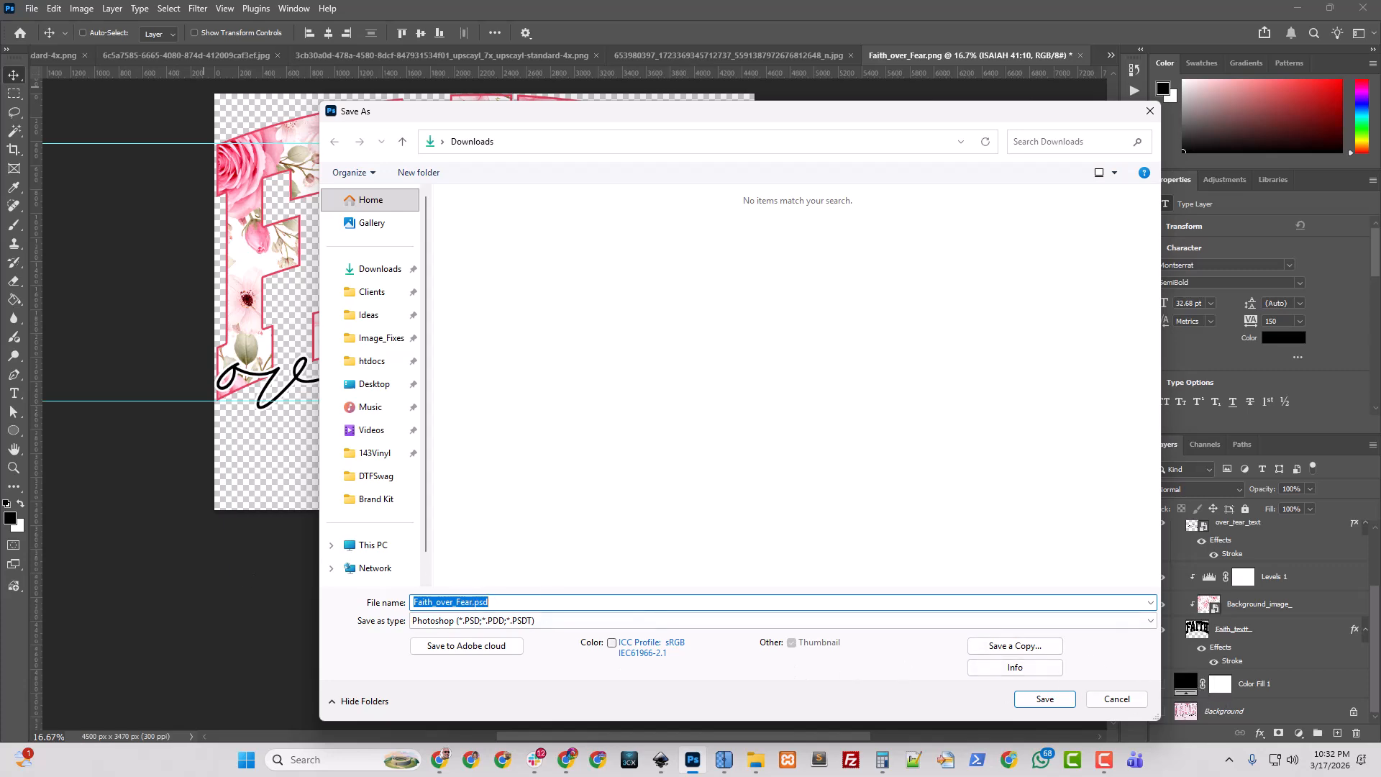
left_click_drag(0, 84, 754, 84)
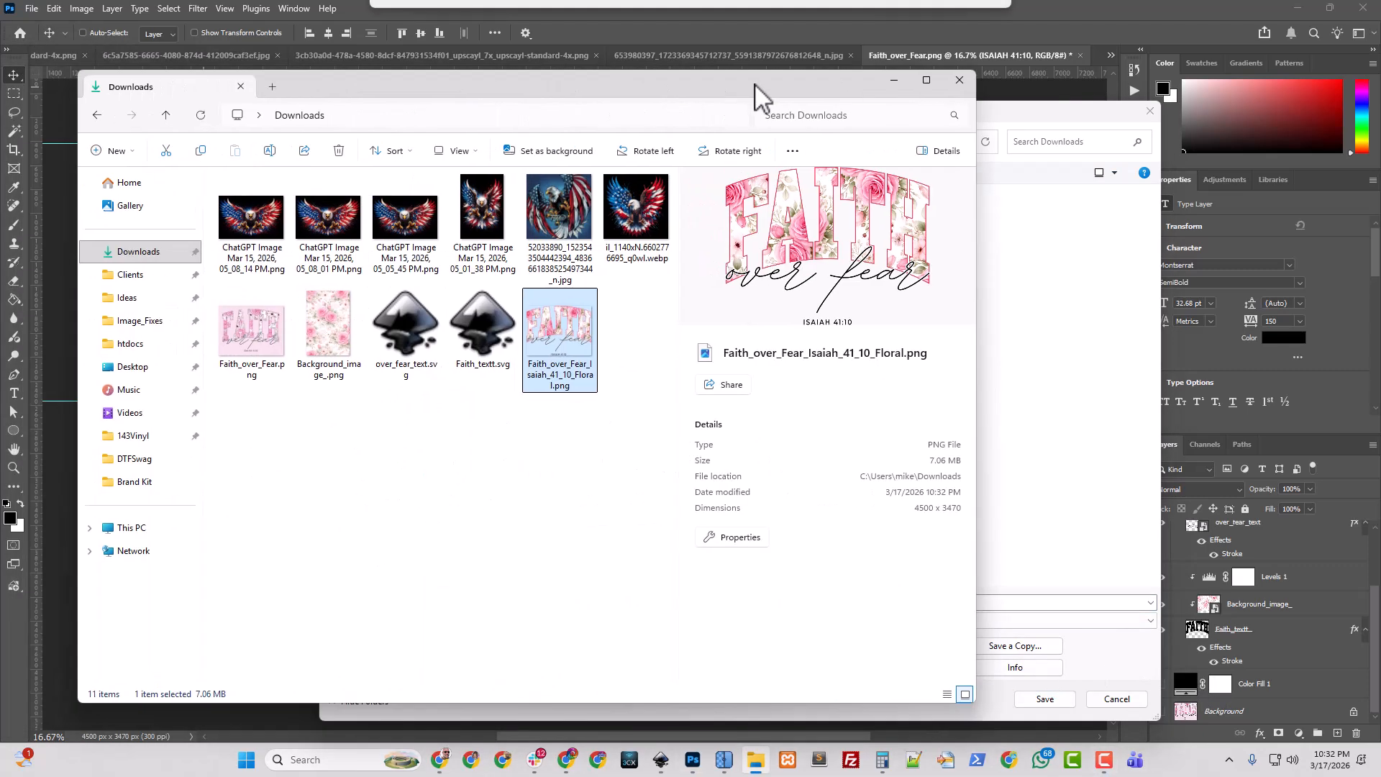
right_click(556, 370)
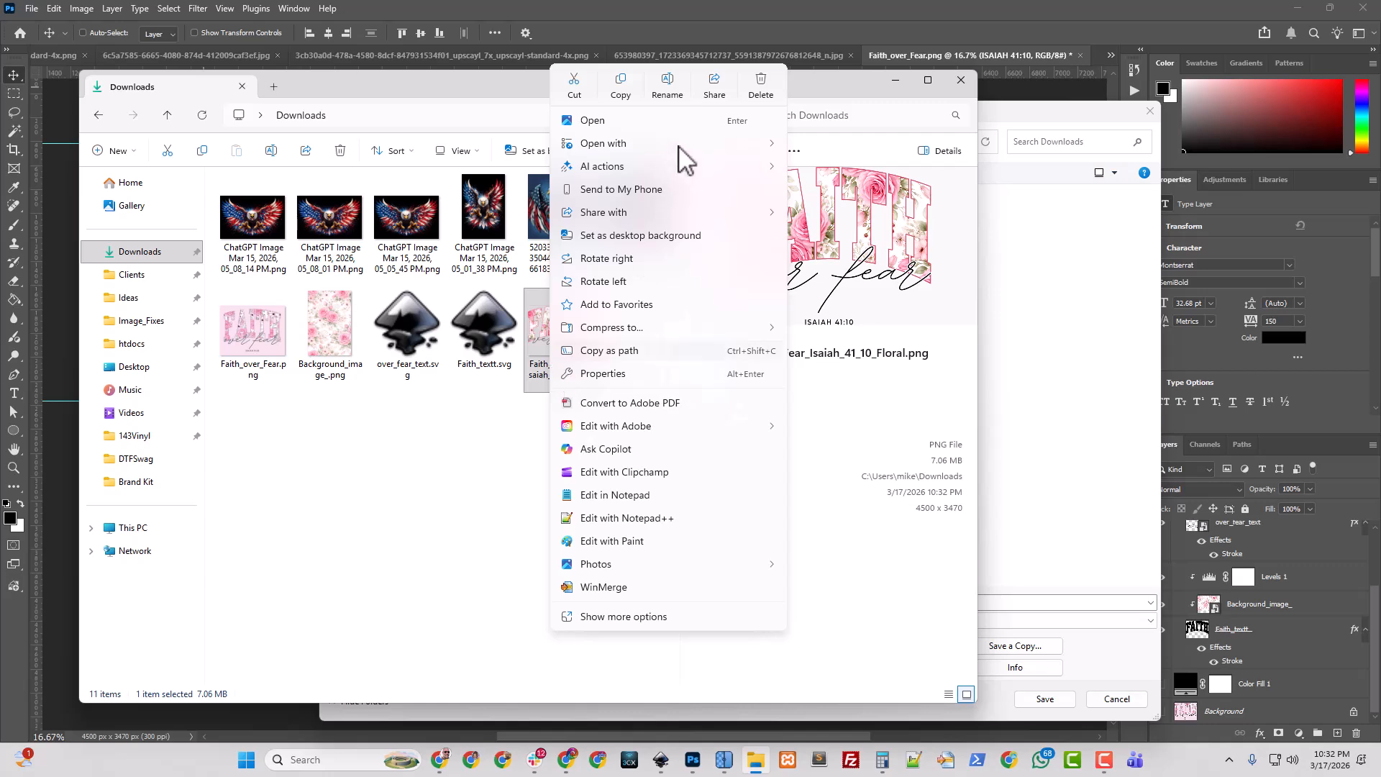
left_click(669, 93)
left_click_drag(551, 84, 0, 84)
left_click(459, 601)
left_click_drag(493, 605, 316, 596)
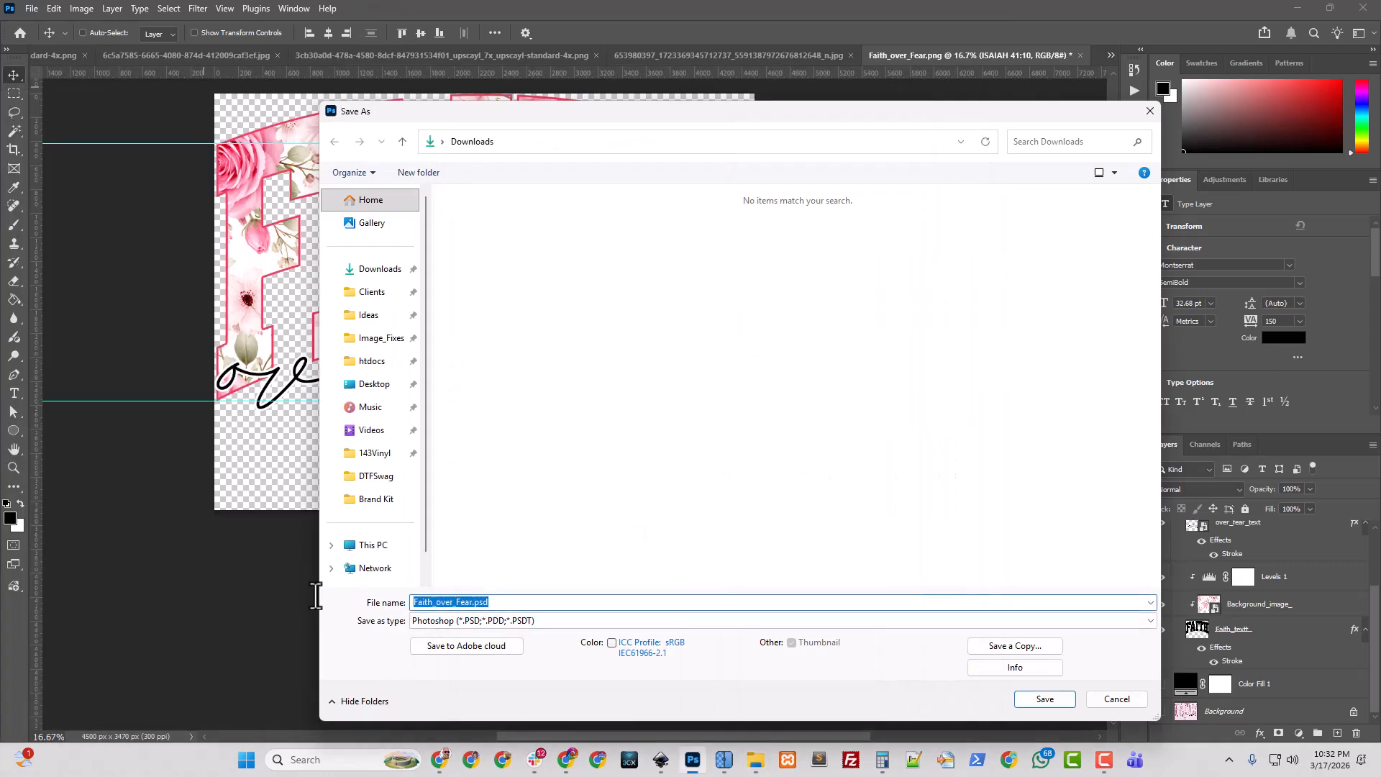
type("Faith_over_Fear_Isaiah_41_10_Floral")
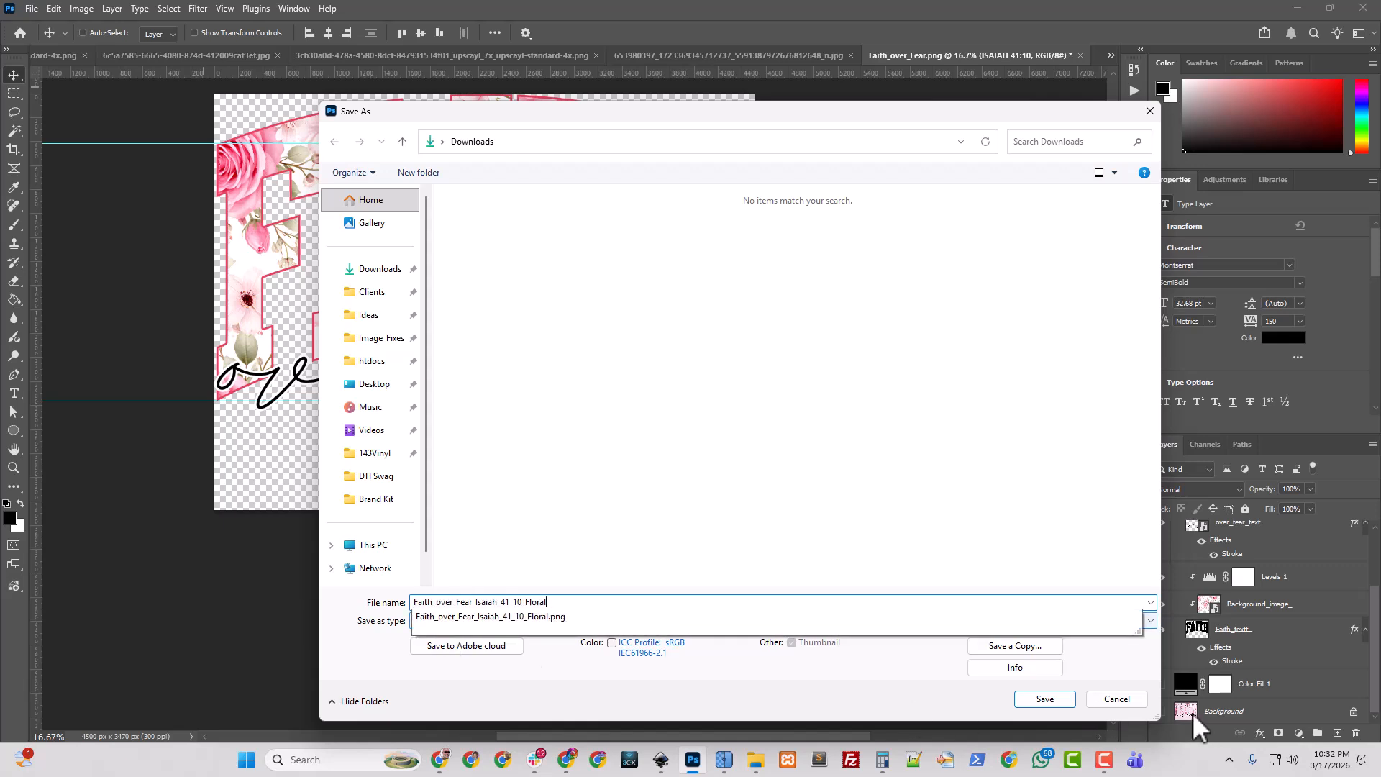
left_click(1057, 700)
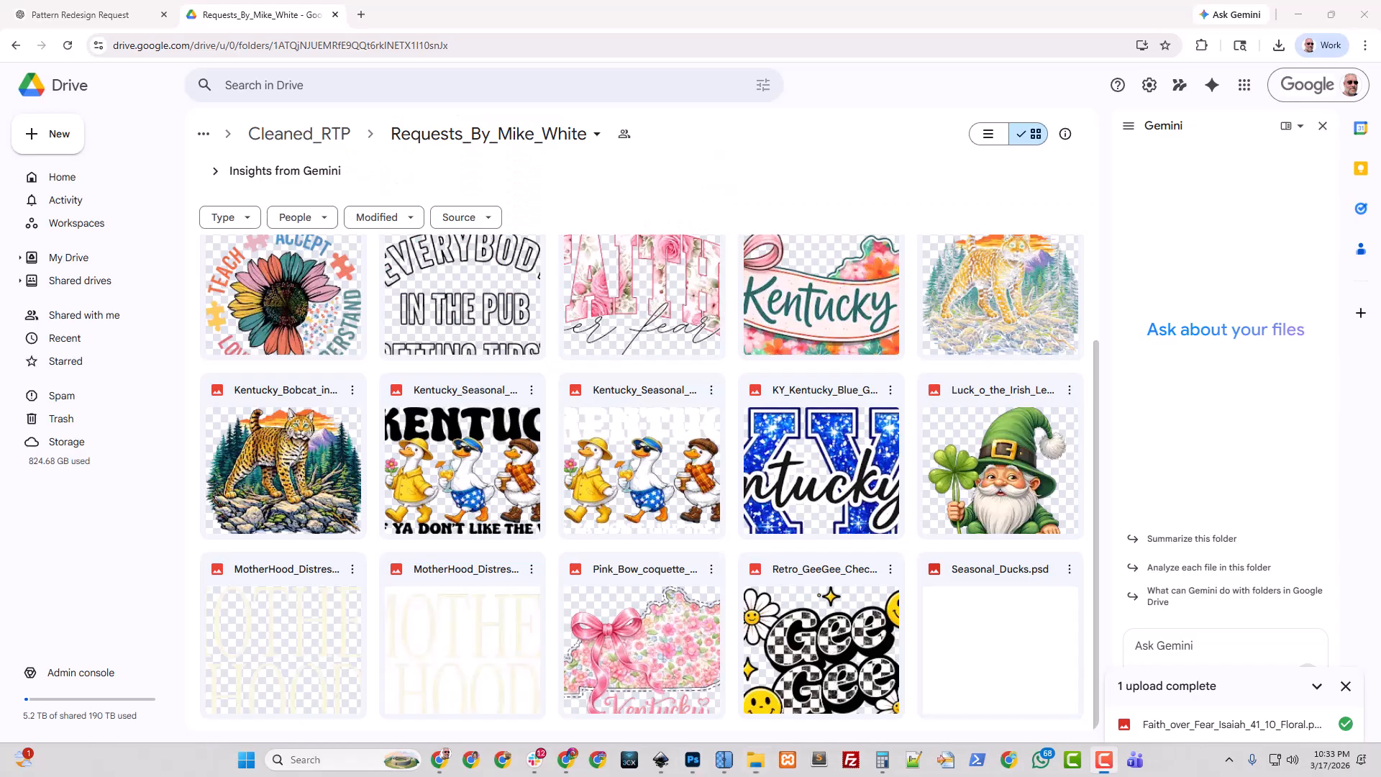
- Upload Faith_over_Fear_Isaiah_41_10_Floral.psd from Downloads to the same Google Drive requests folder
left_click_drag(308, 549, 731, 602)
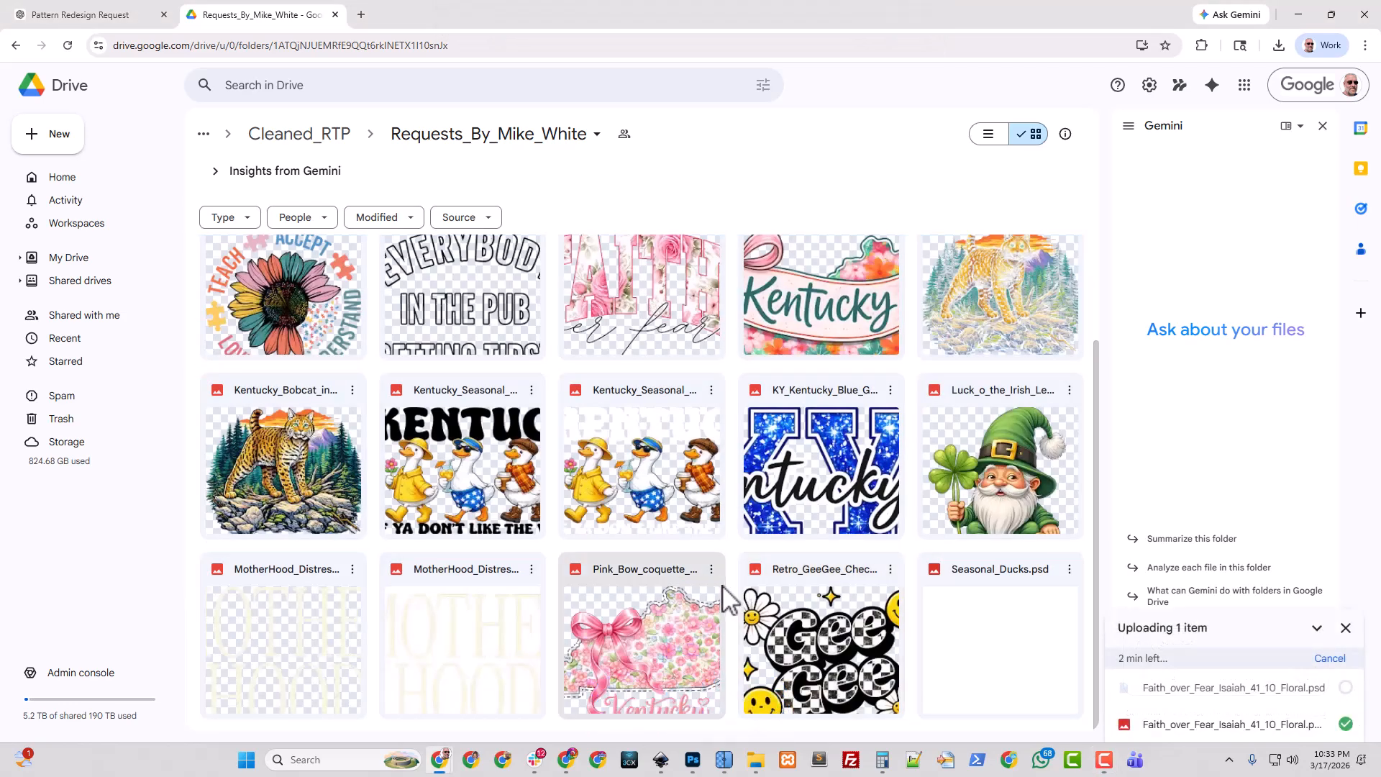